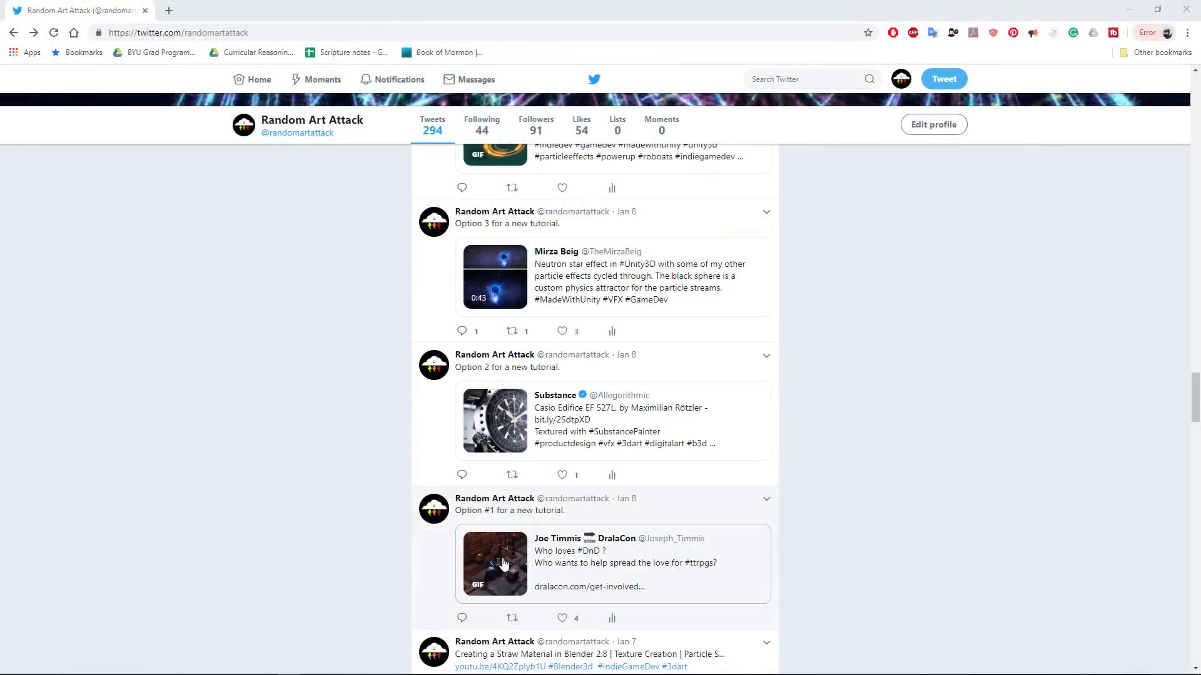
- Review the tutorial option posts on the profile feed, opening the option 1 dice GIF and the option 3 neutron star video
{"action": "left_click", "coordinate": [502, 558]}
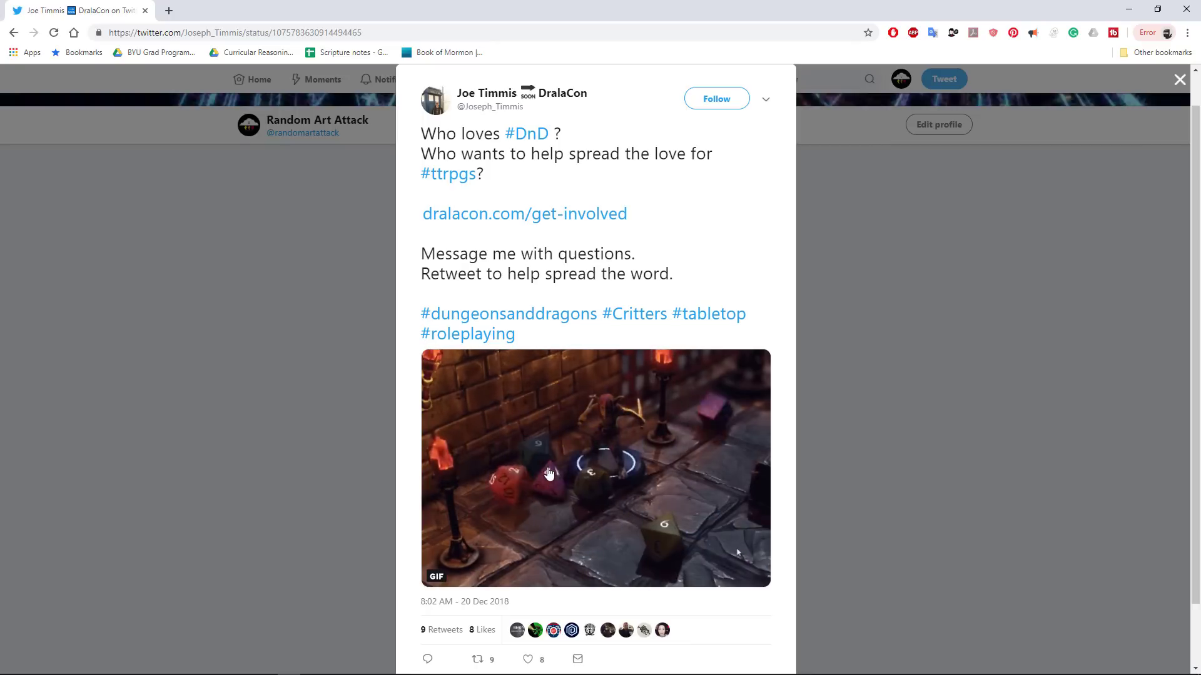
{"action": "left_click", "coordinate": [289, 401]}
{"action": "scroll", "coordinate": [396, 404], "scroll_direction": "up", "scroll_amount": 5}
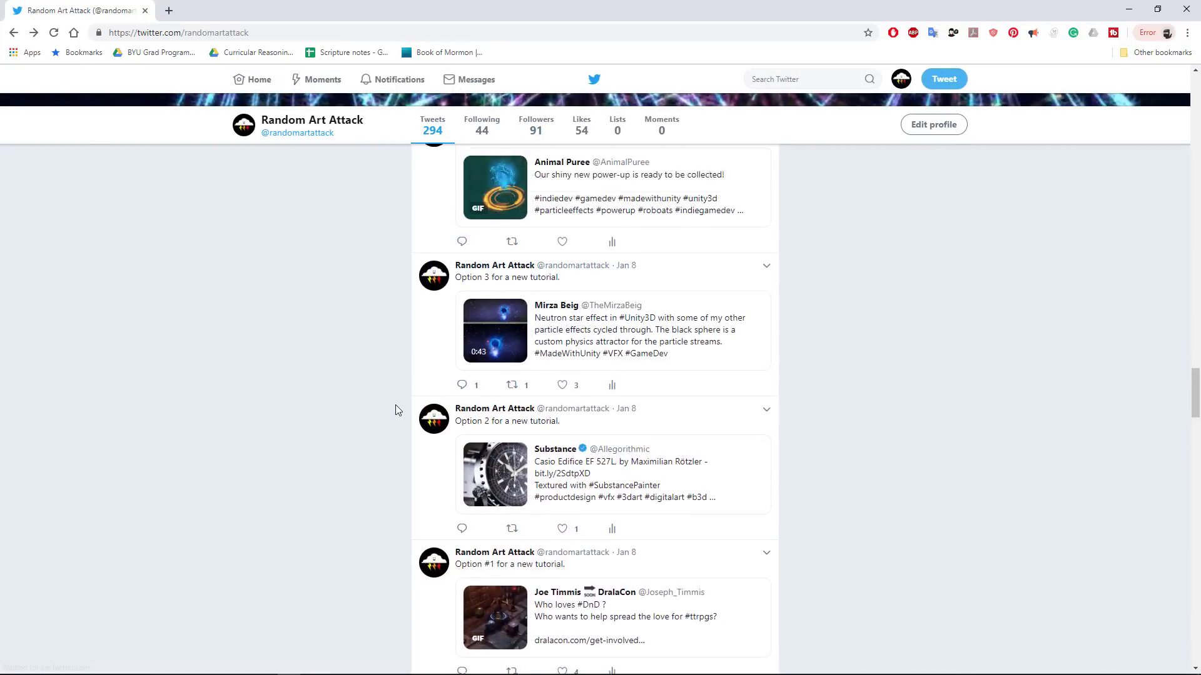
{"action": "scroll", "coordinate": [397, 409], "scroll_direction": "down", "scroll_amount": 4}
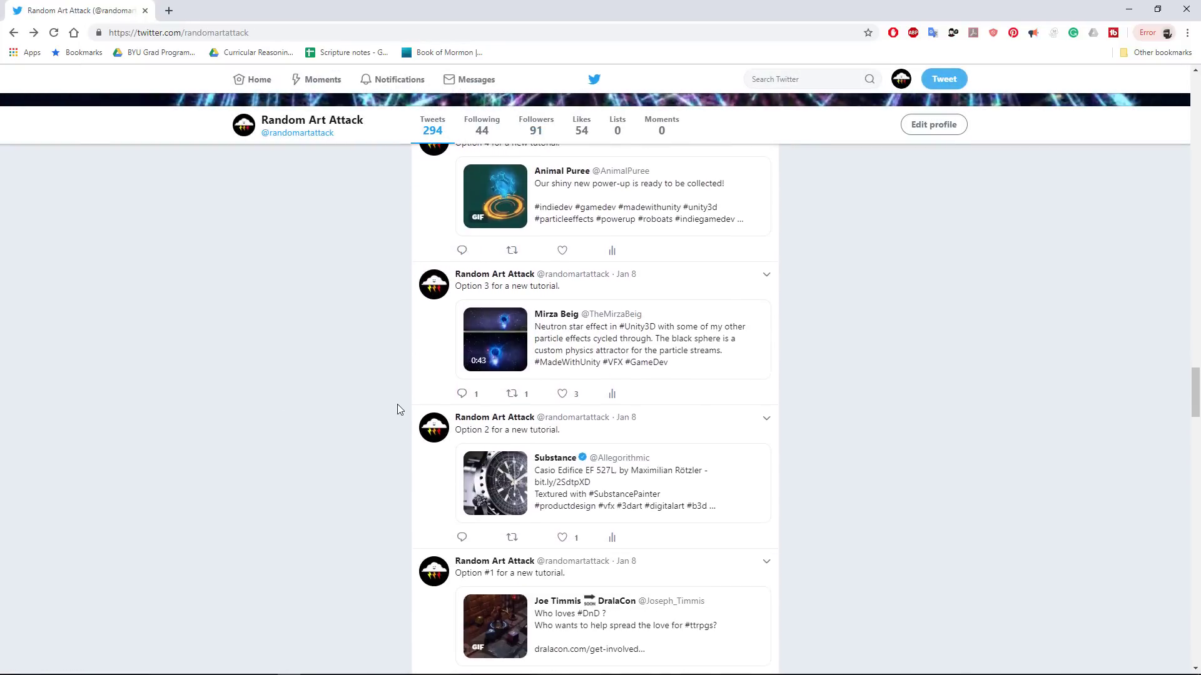
{"action": "scroll", "coordinate": [397, 405], "scroll_direction": "up", "scroll_amount": 1}
{"action": "scroll", "coordinate": [397, 404], "scroll_direction": "down", "scroll_amount": 1}
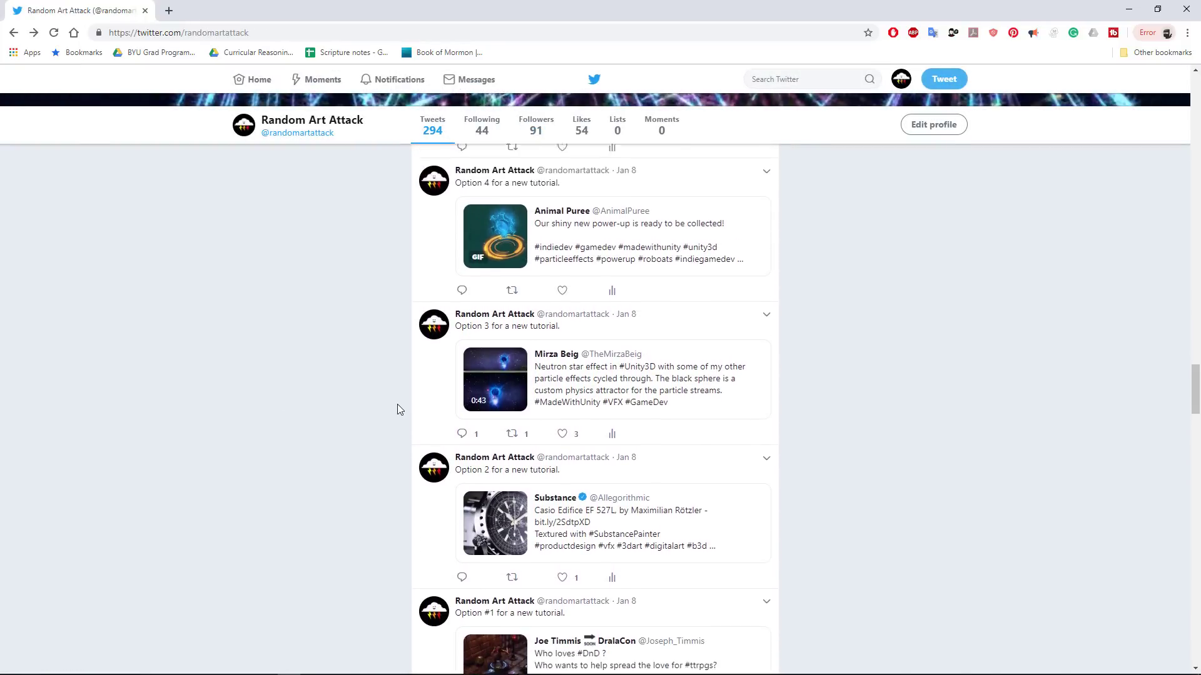
{"action": "left_click", "coordinate": [498, 345]}
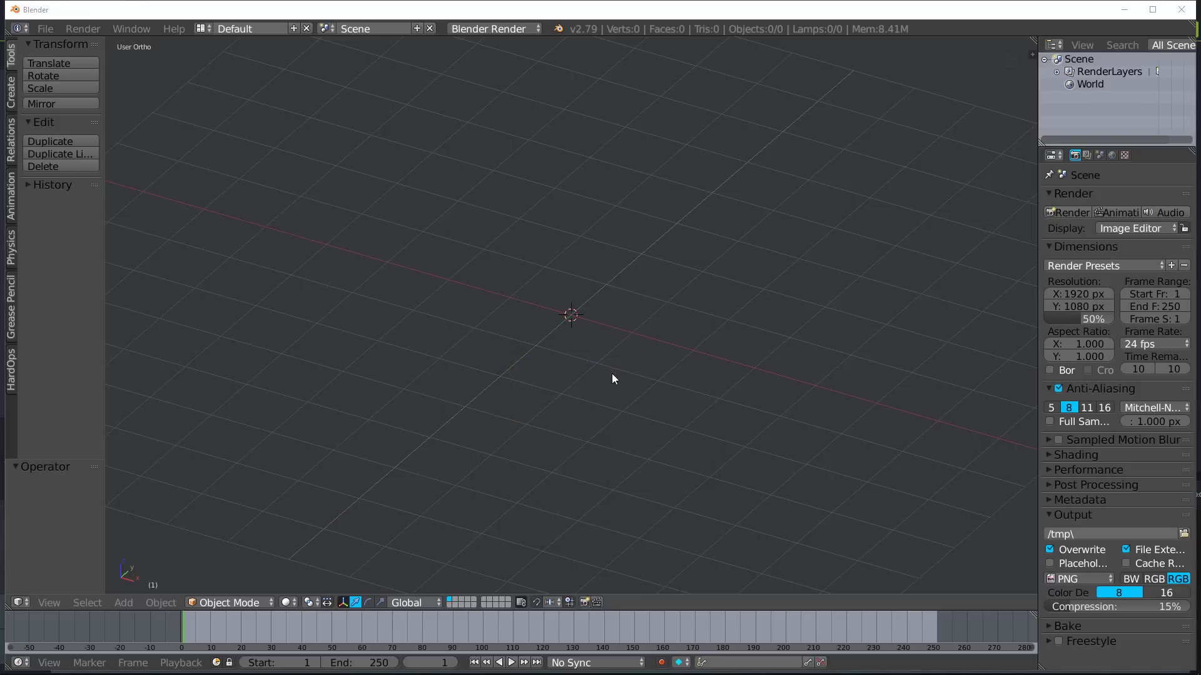
- In Blender, add a cone mesh with 5 vertices and a depth of 1
{"action": "key", "text": "shift+a"}
{"action": "left_click", "coordinate": [611, 374]}
{"action": "left_click_drag", "start_coordinate": [63, 498], "coordinate": [62, 498]}
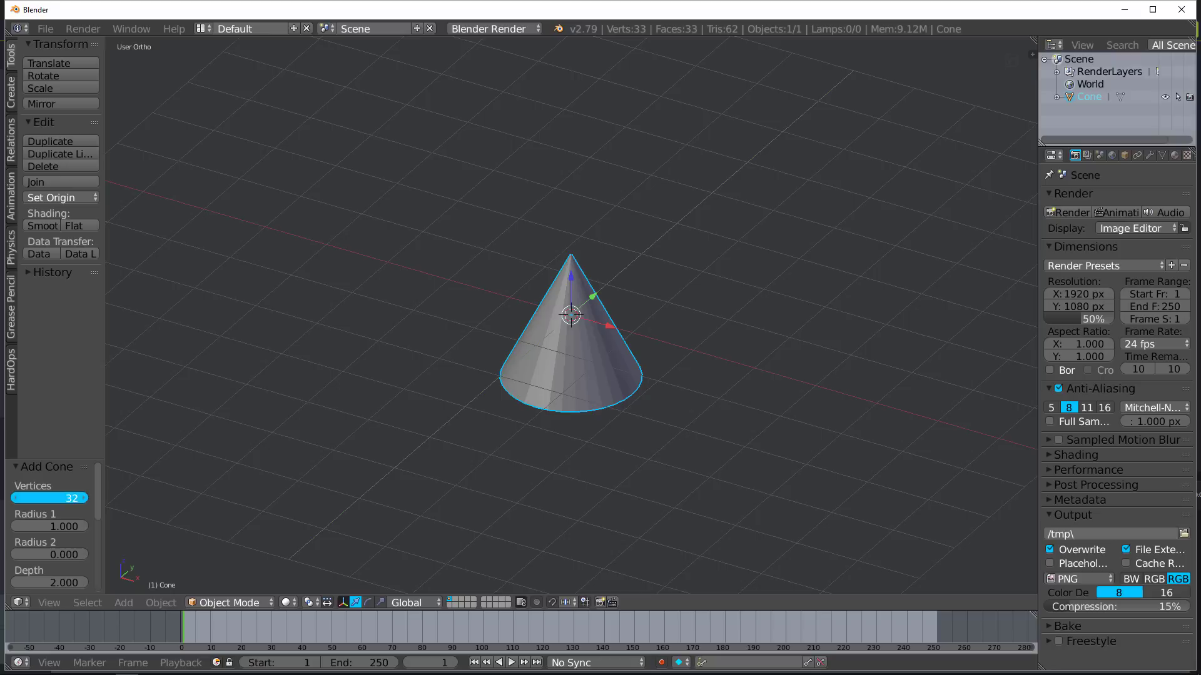
{"action": "left_click", "coordinate": [68, 497]}
{"action": "type", "text": "5"}
{"action": "key", "text": "Return"}
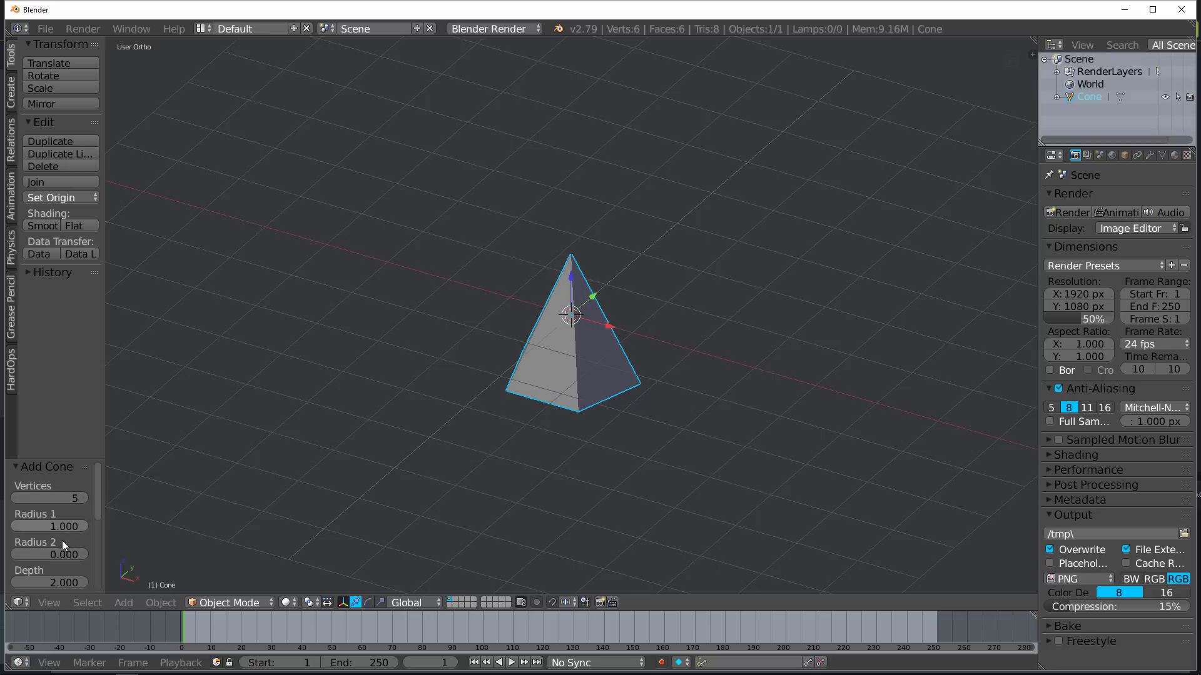
{"action": "left_click", "coordinate": [70, 581]}
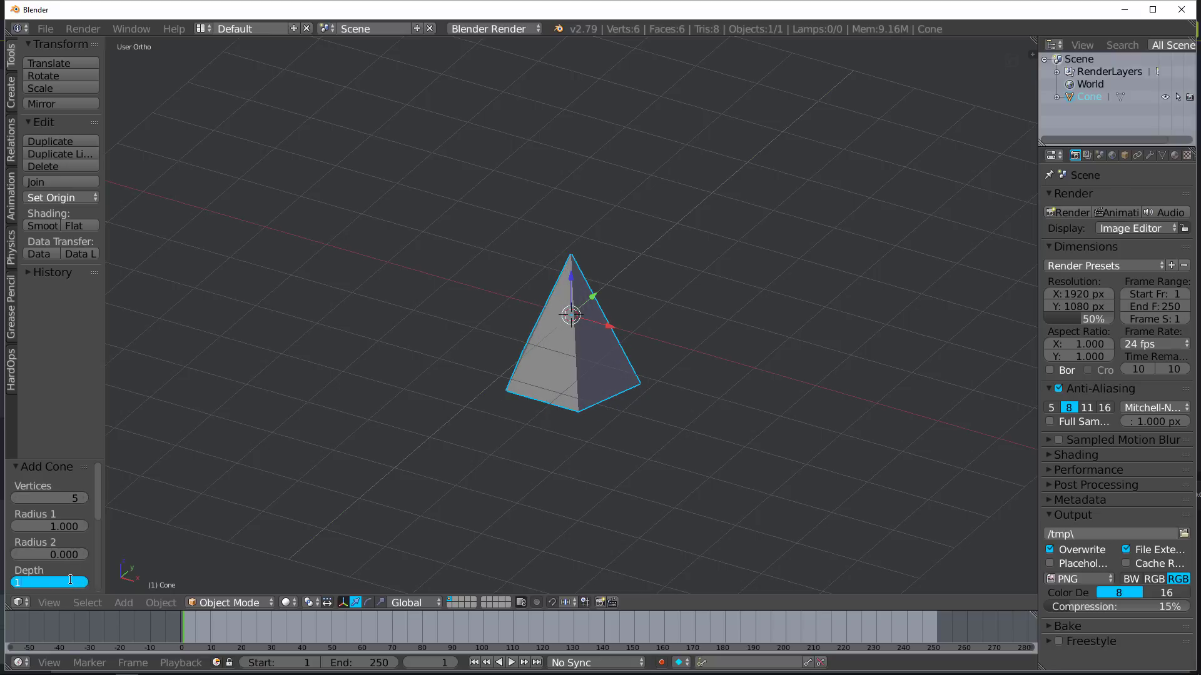
{"action": "type", "text": "1"}
{"action": "key", "text": "Return"}
- Duplicate the five-sided cone in place, working in the front orthographic view
{"action": "key", "text": "KP_1"}
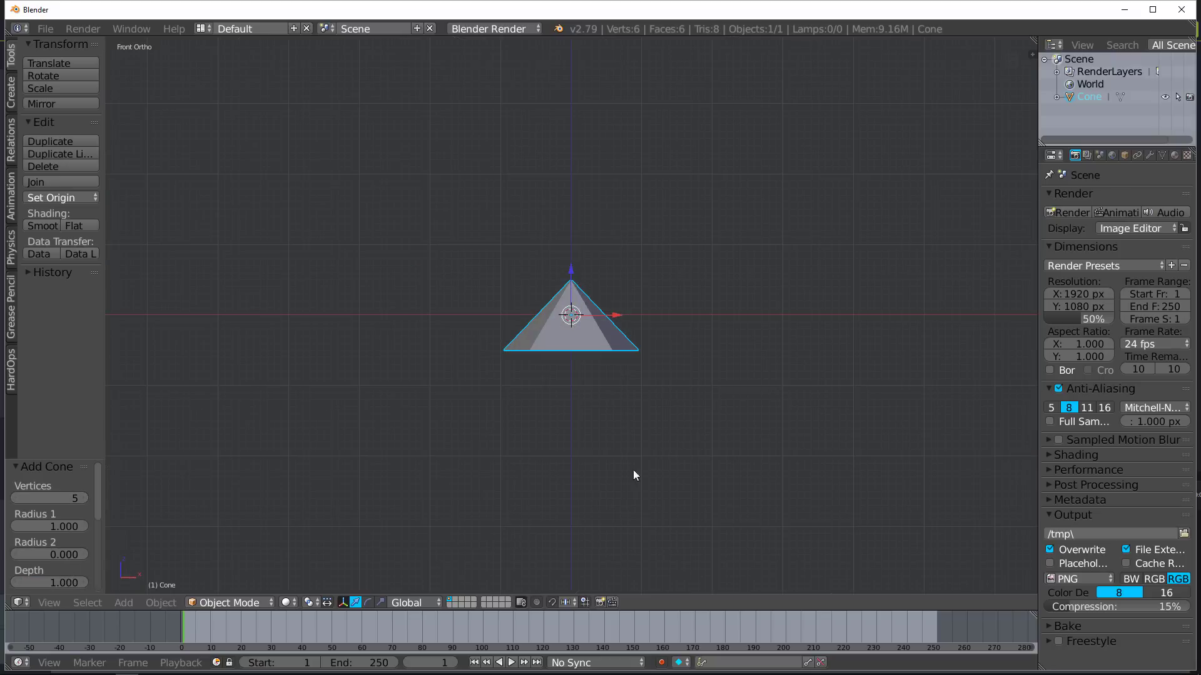
{"action": "scroll", "coordinate": [647, 392], "scroll_direction": "up", "scroll_amount": 3}
{"action": "scroll", "coordinate": [656, 393], "scroll_direction": "up", "scroll_amount": 1}
{"action": "key", "text": "shift+d"}
{"action": "key", "text": "Escape"}
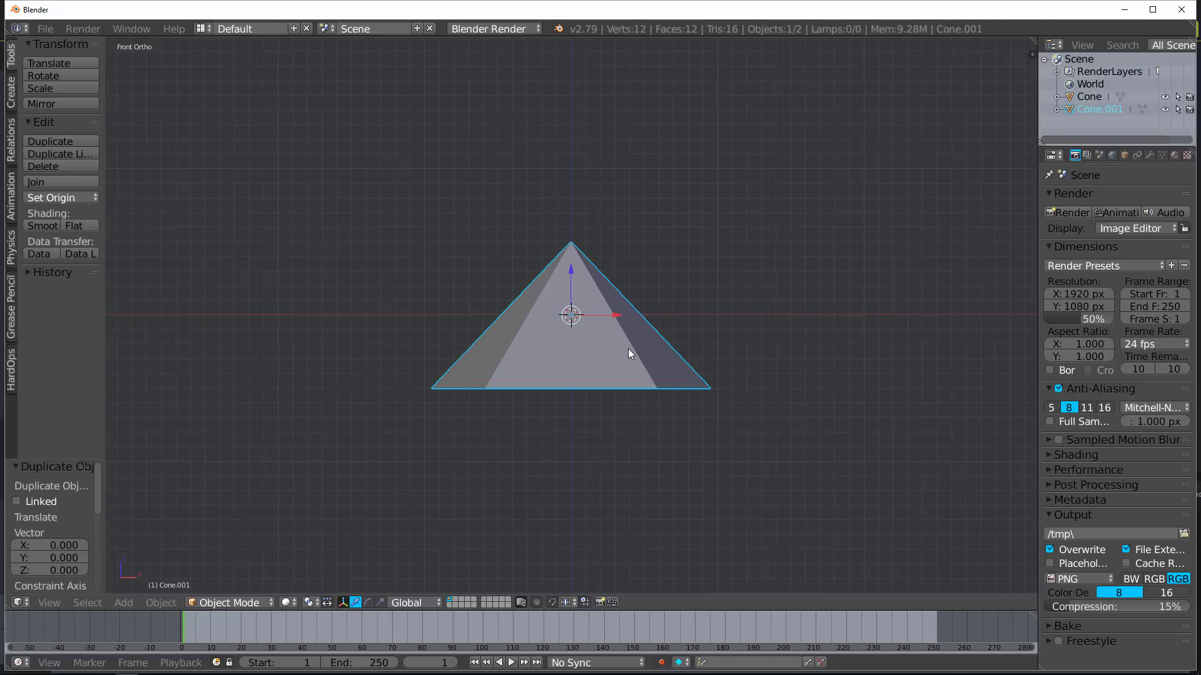
- Try rotating the duplicate cone 180° in the front view plane, and undo that rotation
{"action": "type", "text": "r18"}
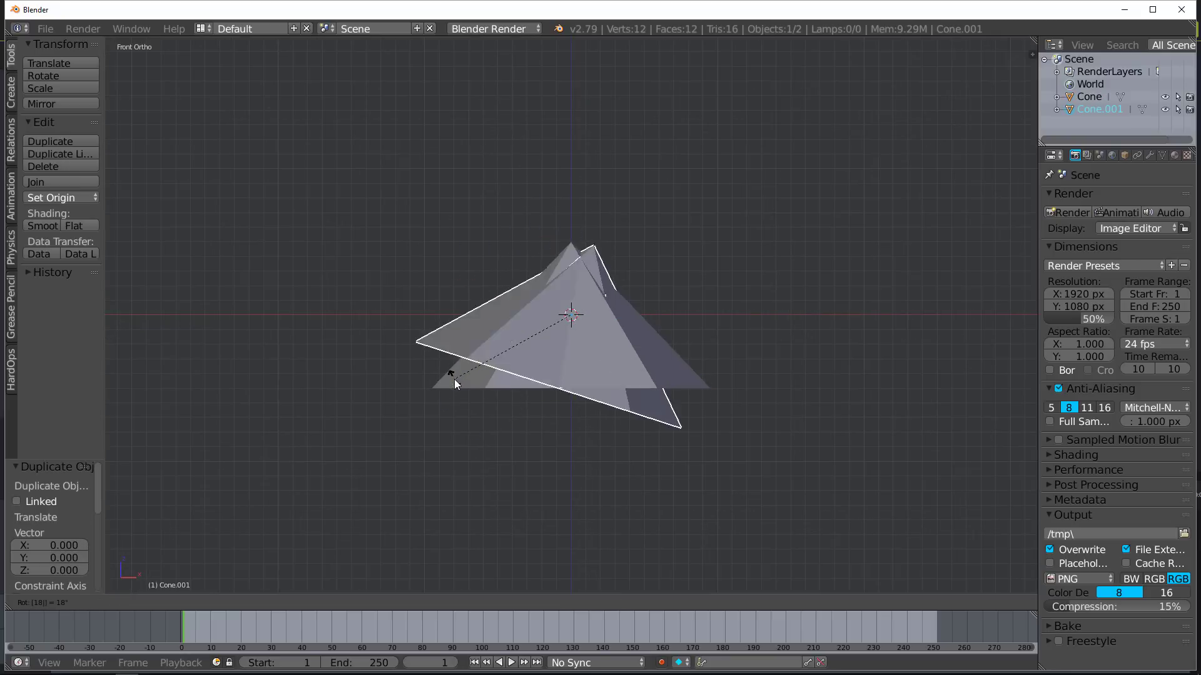
{"action": "type", "text": "0"}
{"action": "key", "text": "Return"}
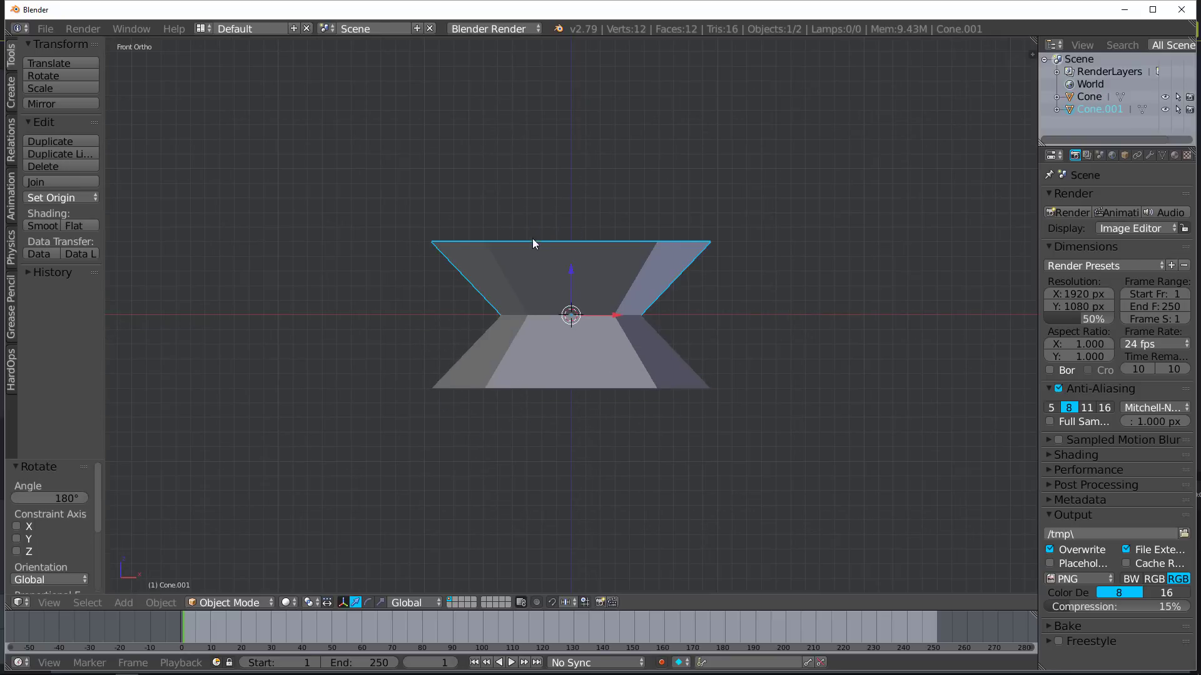
{"action": "scroll", "coordinate": [460, 289], "scroll_direction": "up", "scroll_amount": 4}
{"action": "middle_click_drag", "start_coordinate": [467, 294], "coordinate": [424, 318]}
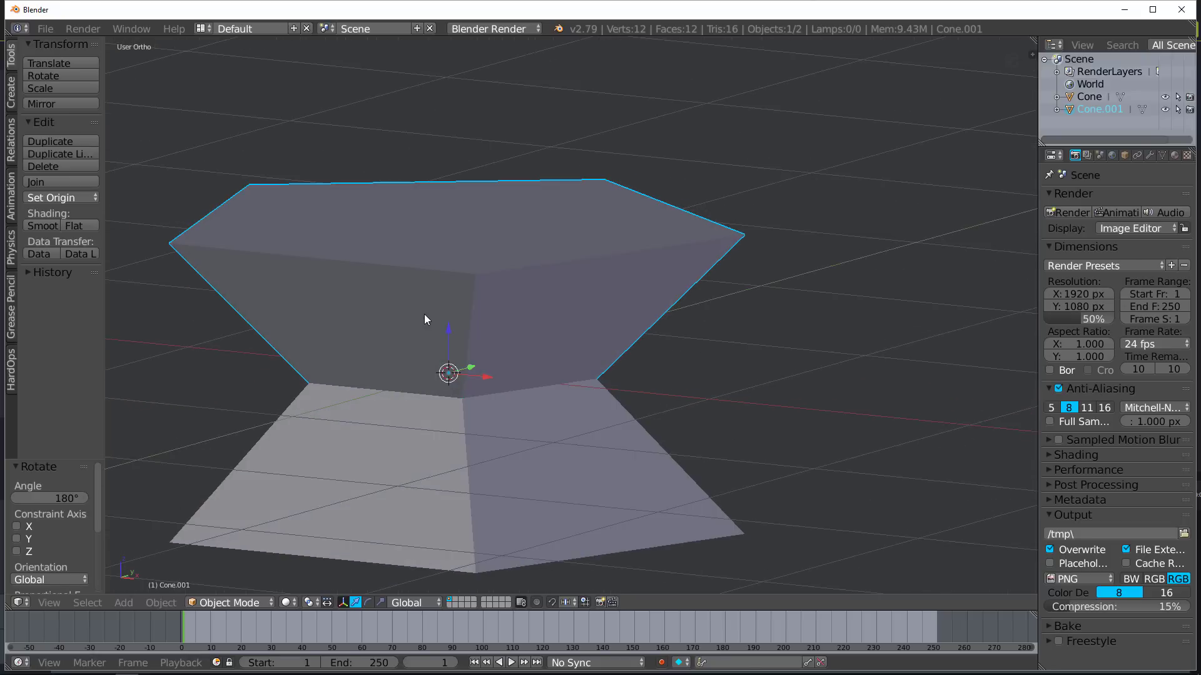
{"action": "key", "text": "ctrl+z"}
- Rotate the duplicate cone 180° about the global X axis
{"action": "key", "text": "KP_1"}
{"action": "scroll", "coordinate": [534, 341], "scroll_direction": "down", "scroll_amount": 5}
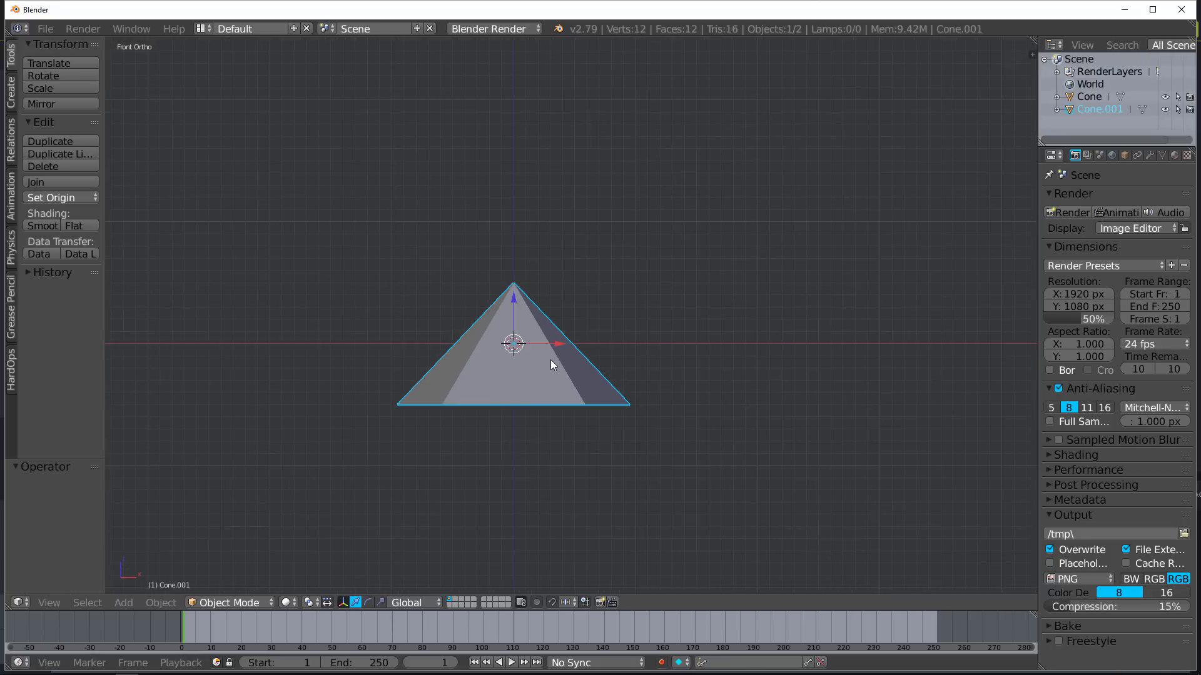
{"action": "type", "text": "rx1"}
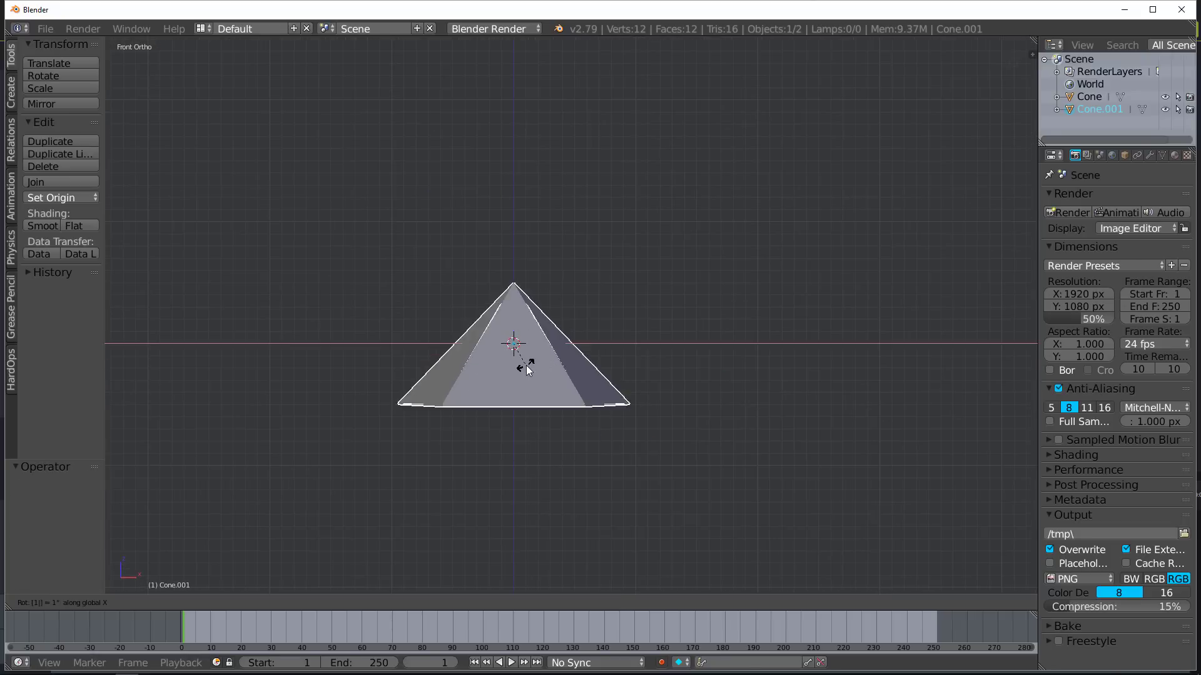
{"action": "type", "text": "80"}
{"action": "key", "text": "Return"}
- Examine in wireframe how the two opposing cones overlap, comparing the duplicate with and without its X rotation, and return to solid shading
{"action": "scroll", "coordinate": [528, 369], "scroll_direction": "up", "scroll_amount": 4}
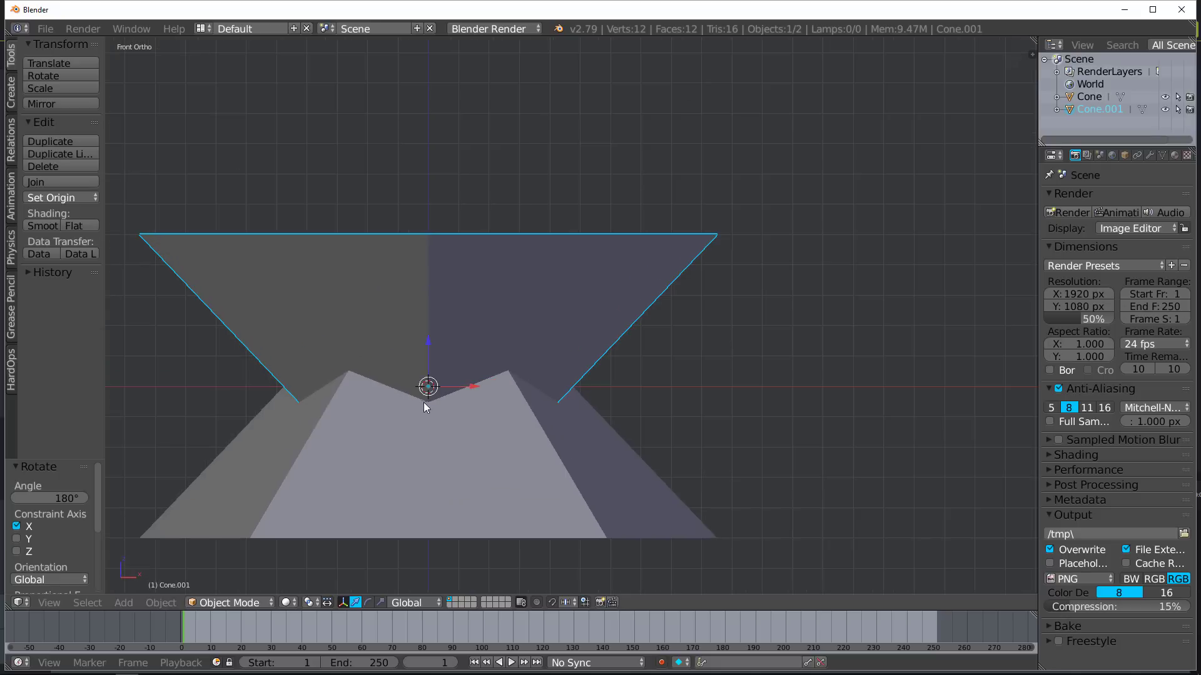
{"action": "mouse_move", "coordinate": [296, 396]}
{"action": "middle_mouse_down"}
{"action": "mouse_move", "coordinate": [401, 407]}
{"action": "mouse_move", "coordinate": [328, 407]}
{"action": "middle_mouse_up"}
{"action": "key", "text": "z"}
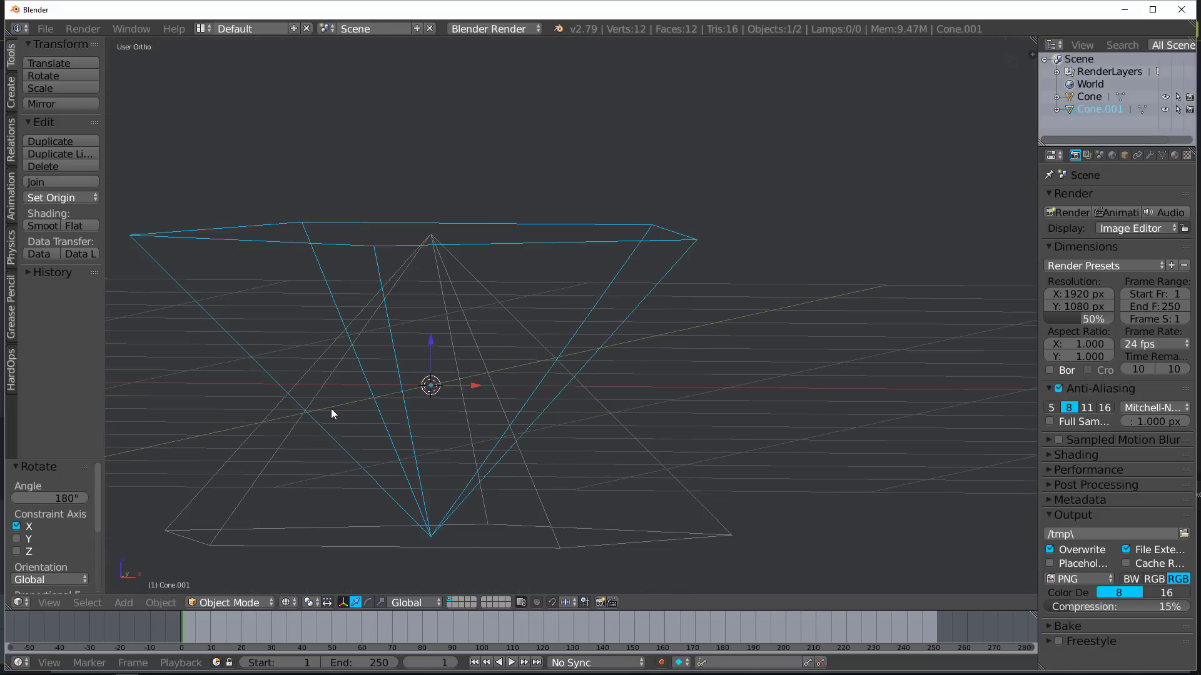
{"action": "key", "text": "KP_1"}
{"action": "middle_click_drag", "start_coordinate": [432, 386], "coordinate": [293, 418]}
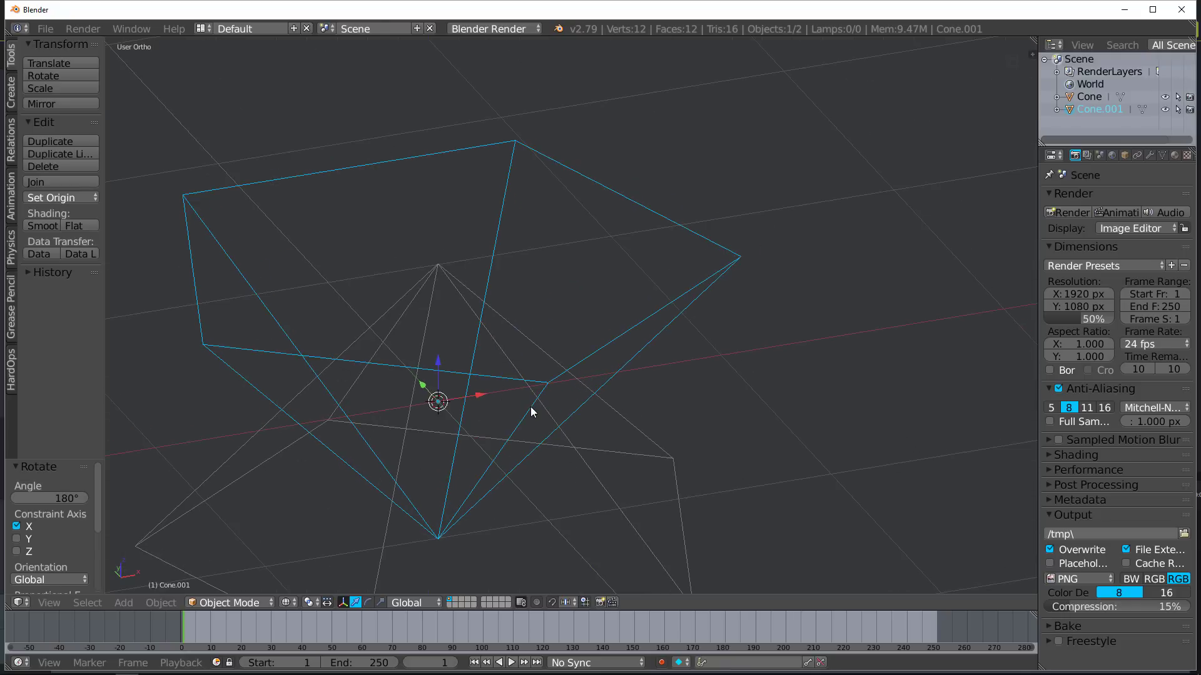
{"action": "key", "text": "ctrl+z"}
{"action": "middle_click_drag", "start_coordinate": [532, 408], "coordinate": [490, 374]}
{"action": "key", "text": "ctrl+shift+z"}
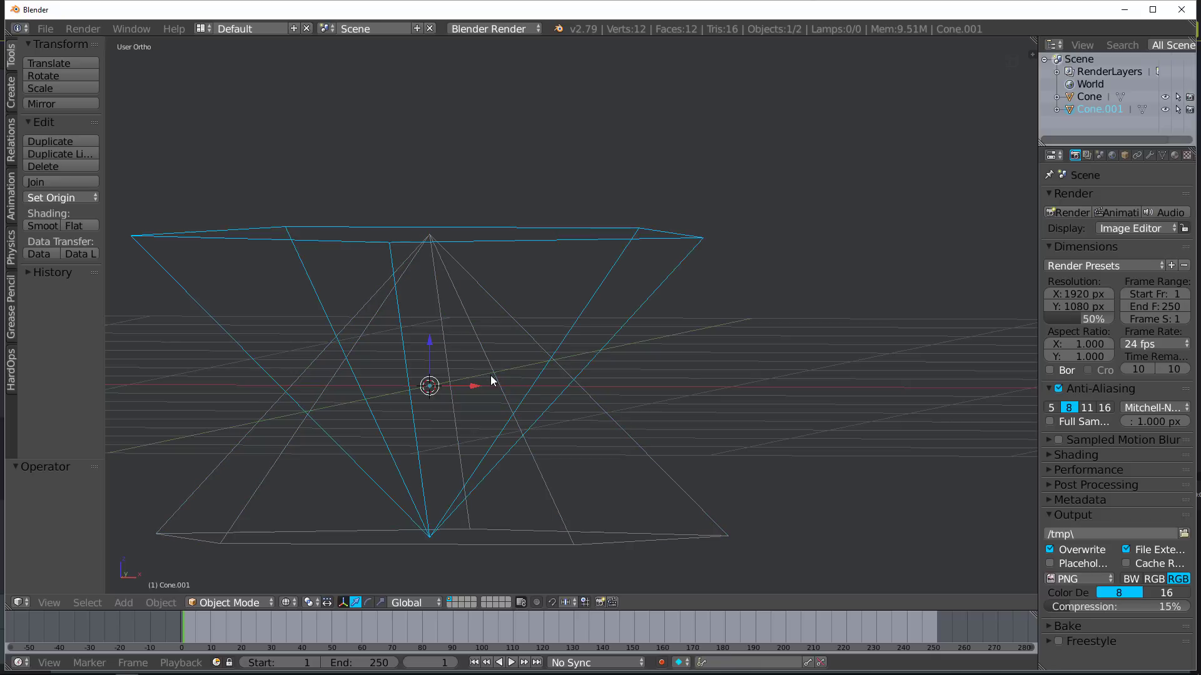
{"action": "key", "text": "z"}
- Add a Boolean modifier to the flipped cone, set to Intersect with the original Cone object, and apply it
{"action": "left_click", "coordinate": [1151, 158]}
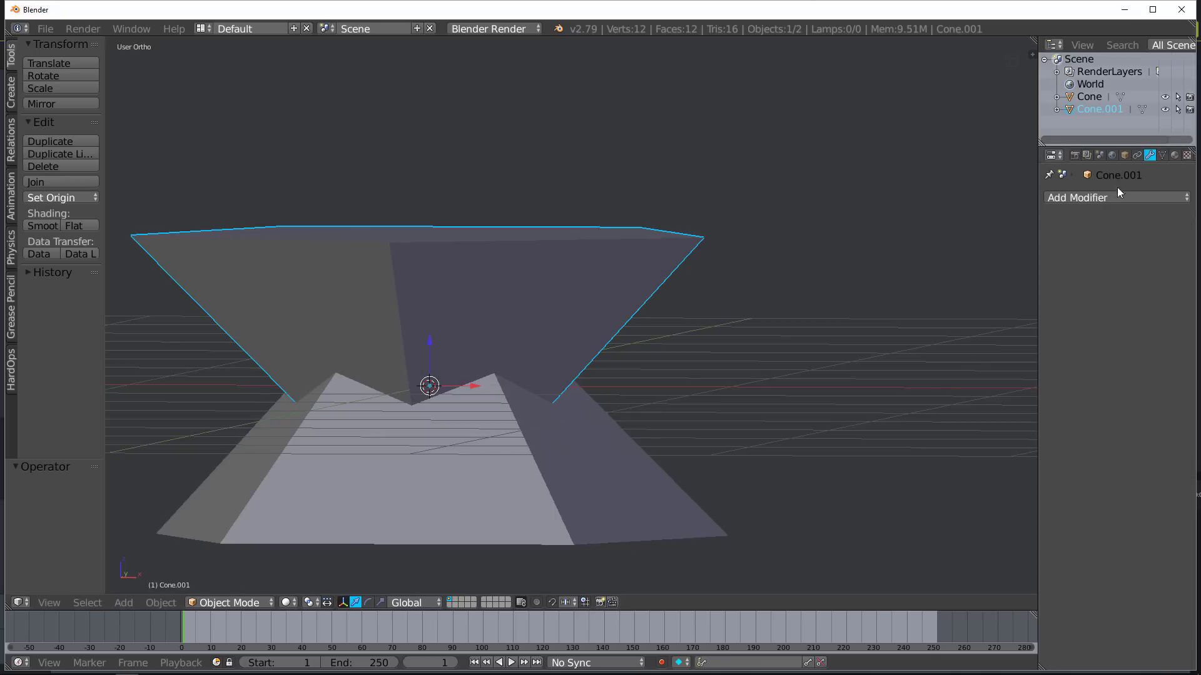
{"action": "left_click", "coordinate": [1104, 196]}
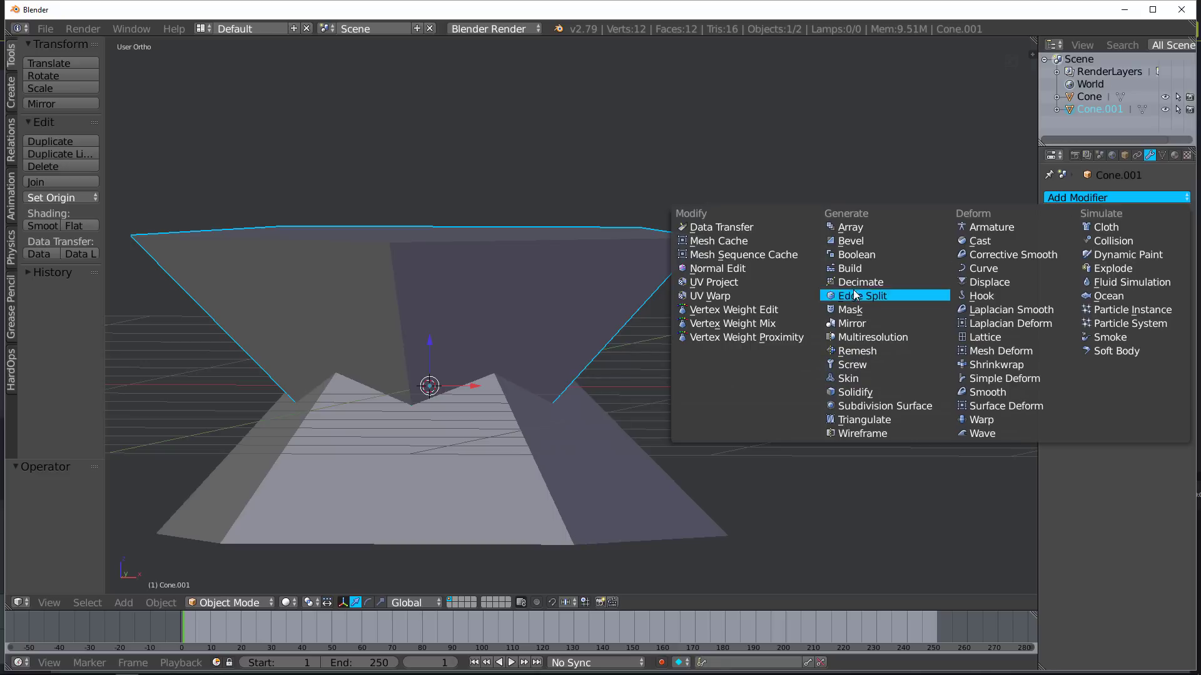
{"action": "left_click", "coordinate": [867, 256]}
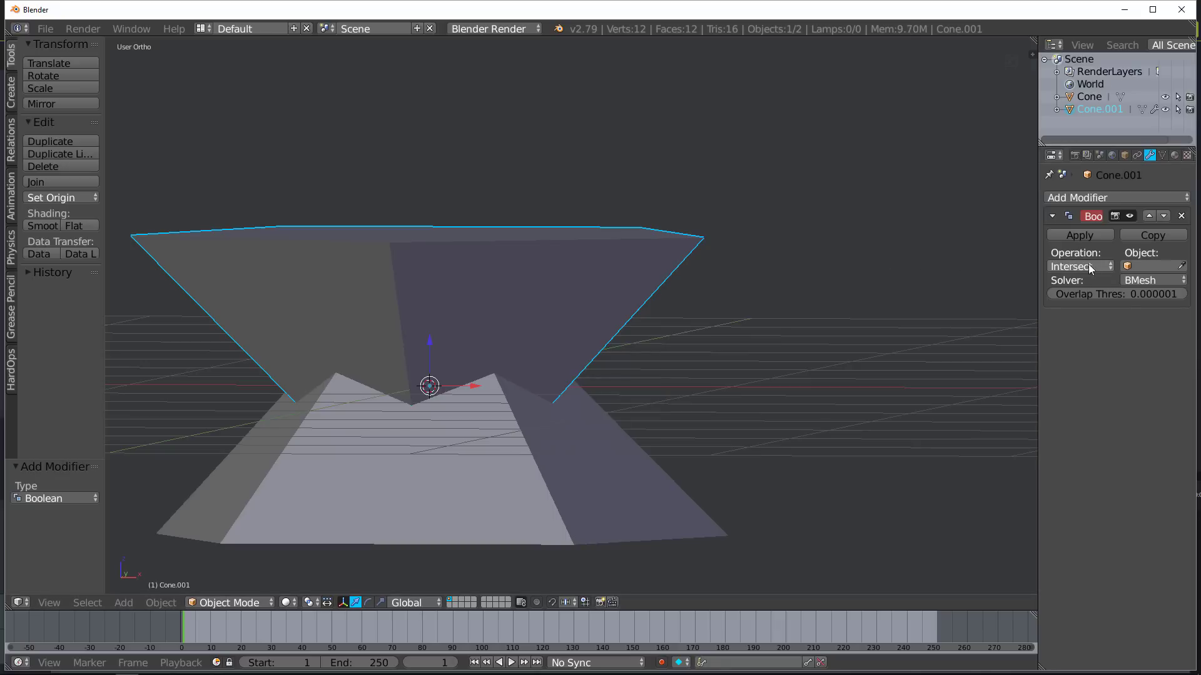
{"action": "left_click", "coordinate": [1150, 266]}
{"action": "left_click", "coordinate": [1090, 283]}
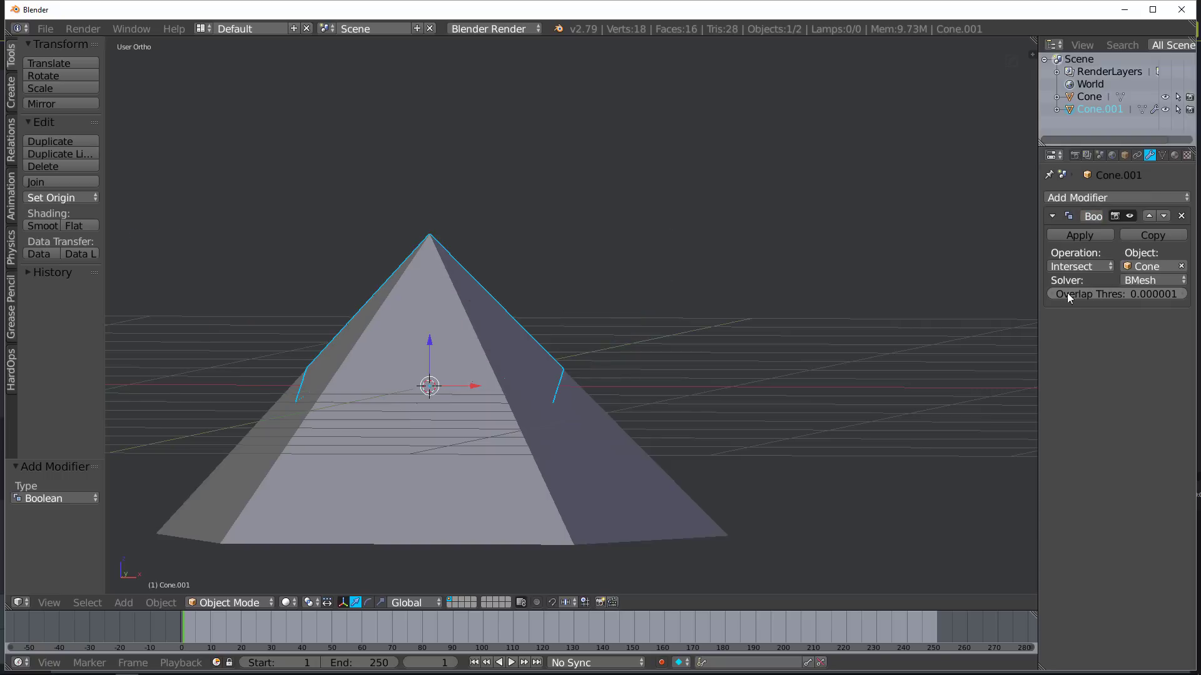
{"action": "left_click", "coordinate": [1078, 236]}
- Delete the original cone and view the intersected die shape from the front
{"action": "right_click", "coordinate": [618, 459]}
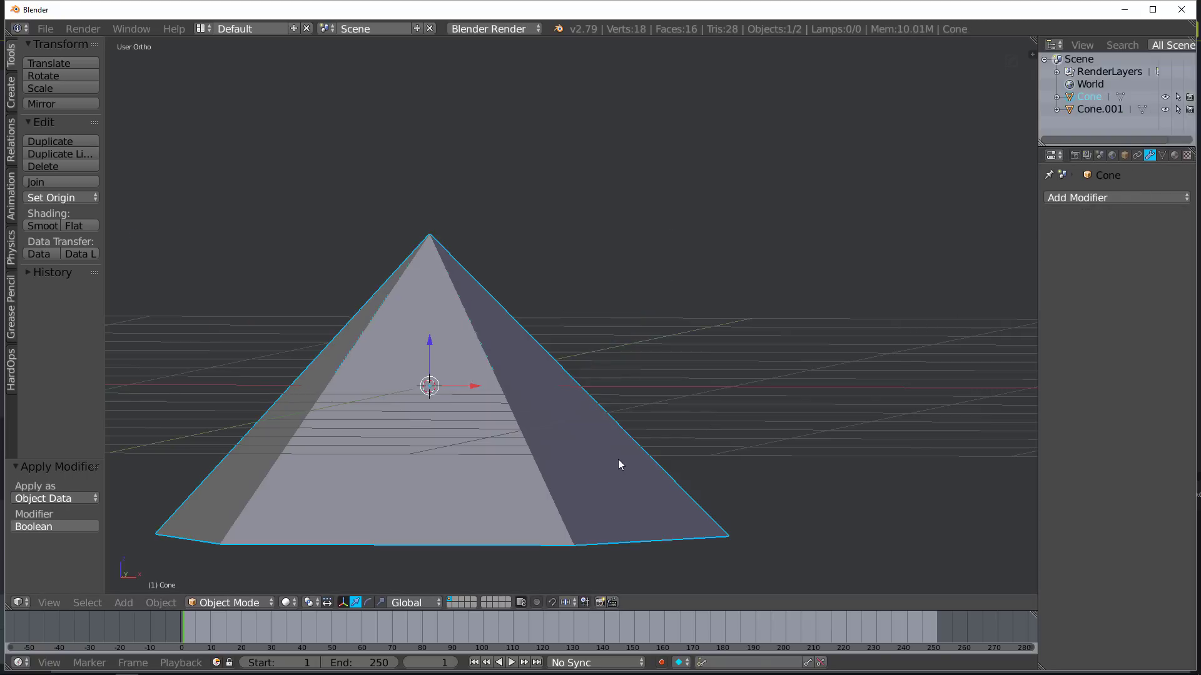
{"action": "key", "text": "x"}
{"action": "left_click", "coordinate": [618, 461]}
{"action": "middle_click_drag", "start_coordinate": [619, 465], "coordinate": [634, 431]}
{"action": "key", "text": "KP_1"}
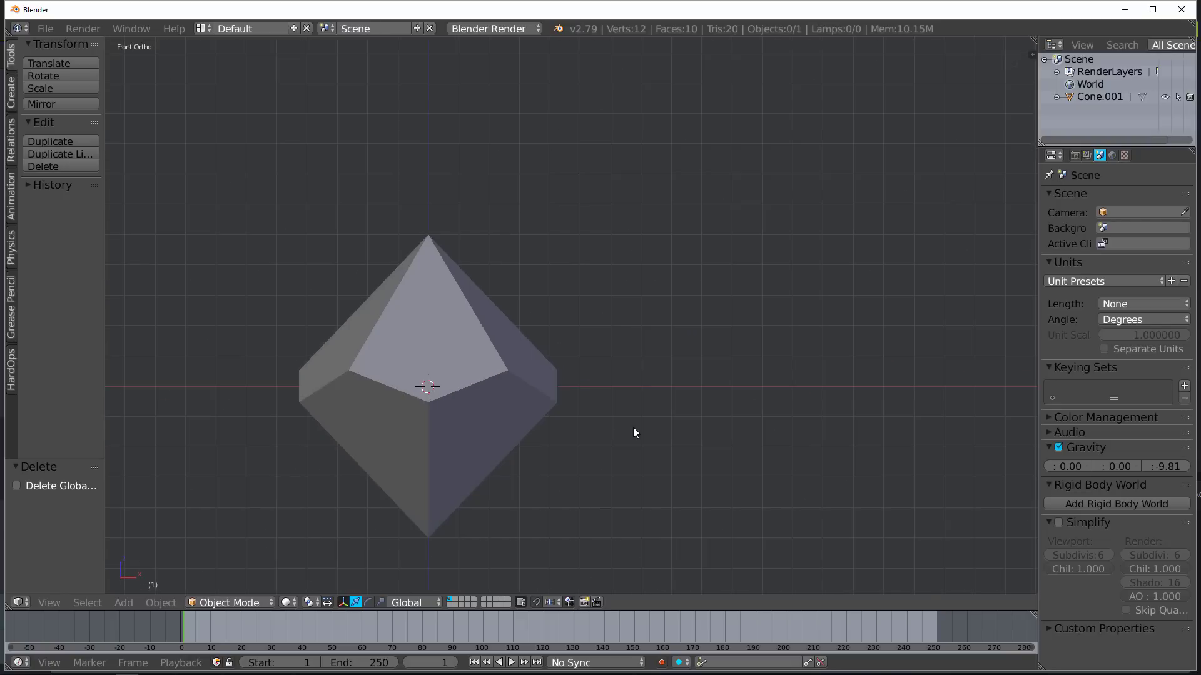
- Switch to the empty second layer and enable the Add Mesh: Extra Objects add-on in the user preferences
{"action": "scroll", "coordinate": [610, 428], "scroll_direction": "down", "scroll_amount": 2}
{"action": "left_click", "coordinate": [451, 599]}
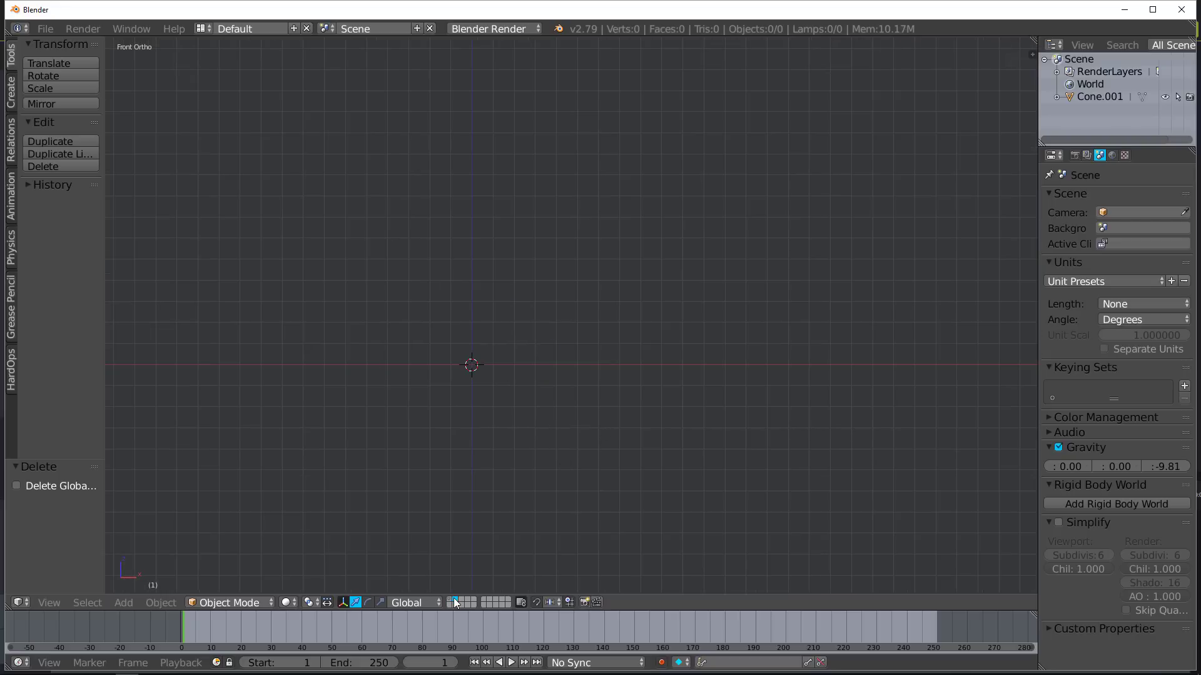
{"action": "left_click", "coordinate": [46, 30]}
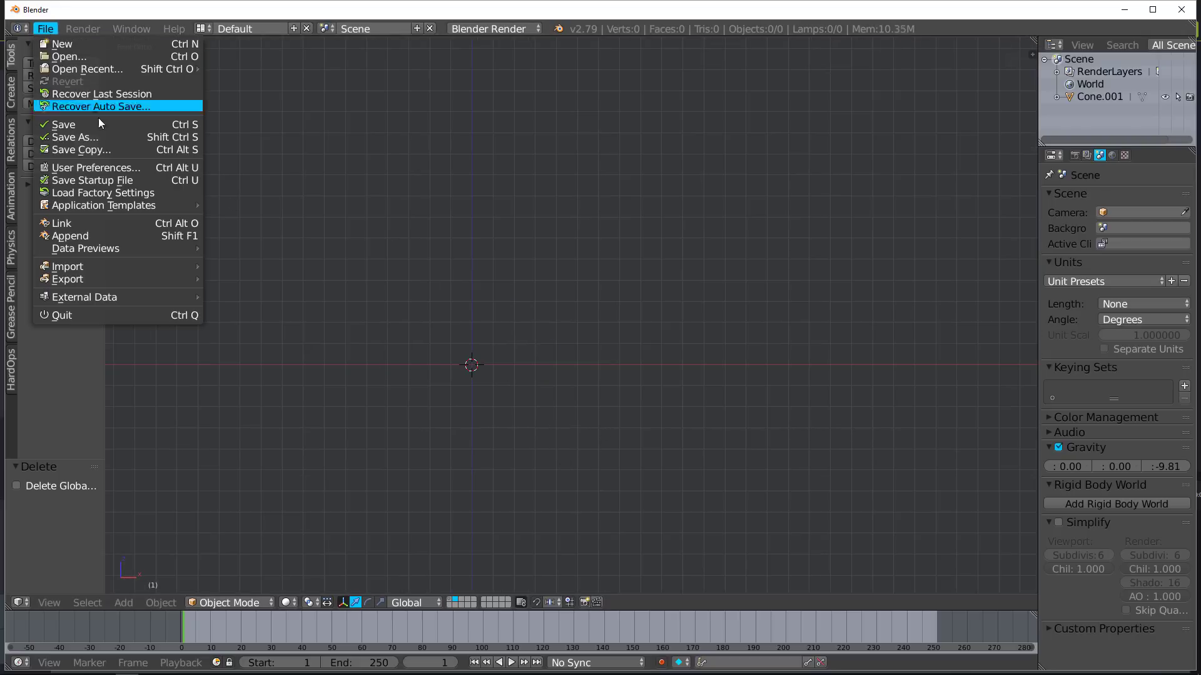
{"action": "left_click", "coordinate": [110, 165]}
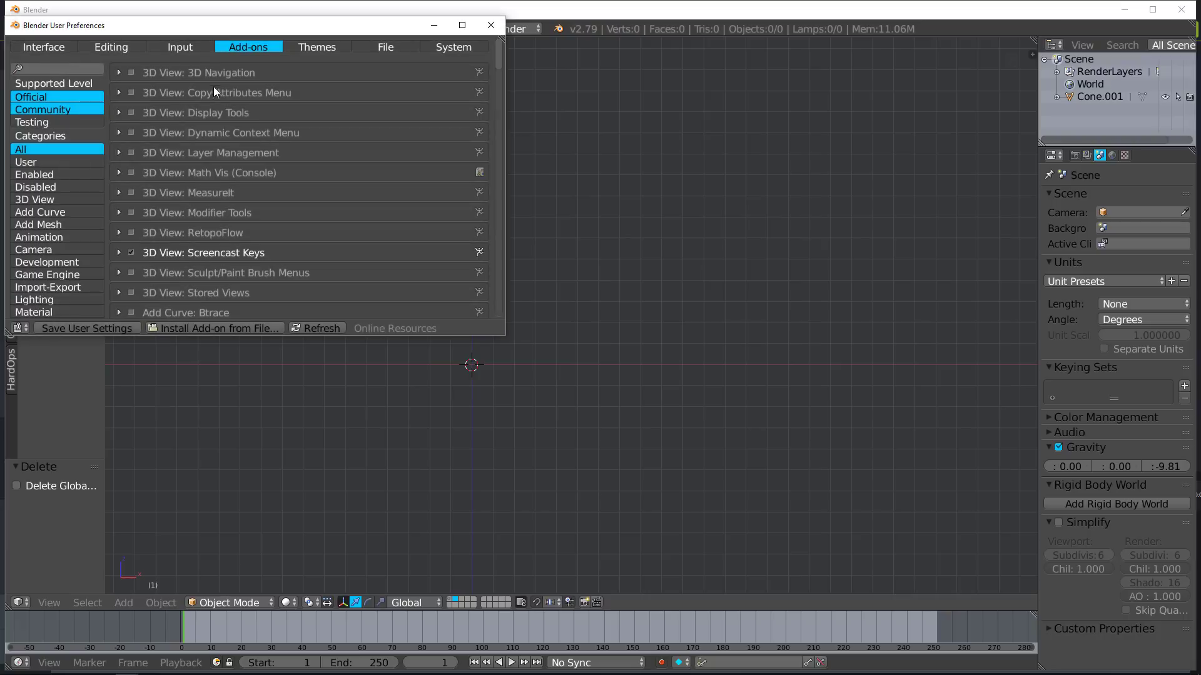
{"action": "scroll", "coordinate": [167, 213], "scroll_direction": "down", "scroll_amount": 8}
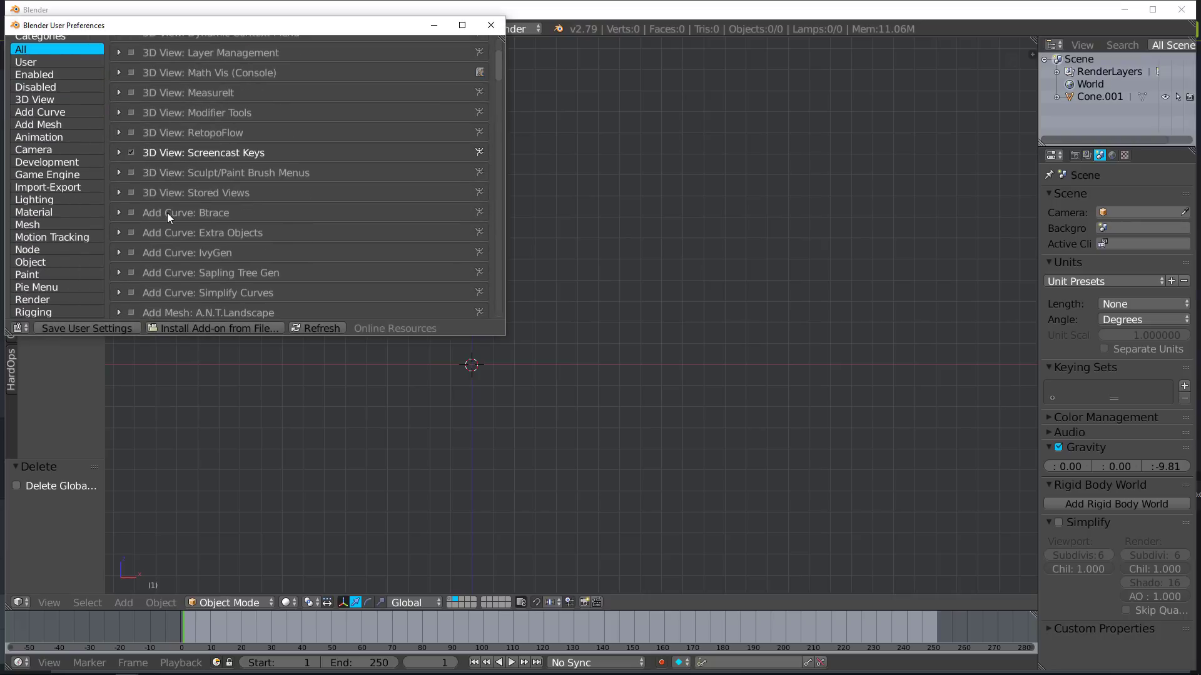
{"action": "scroll", "coordinate": [167, 213], "scroll_direction": "down", "scroll_amount": 1}
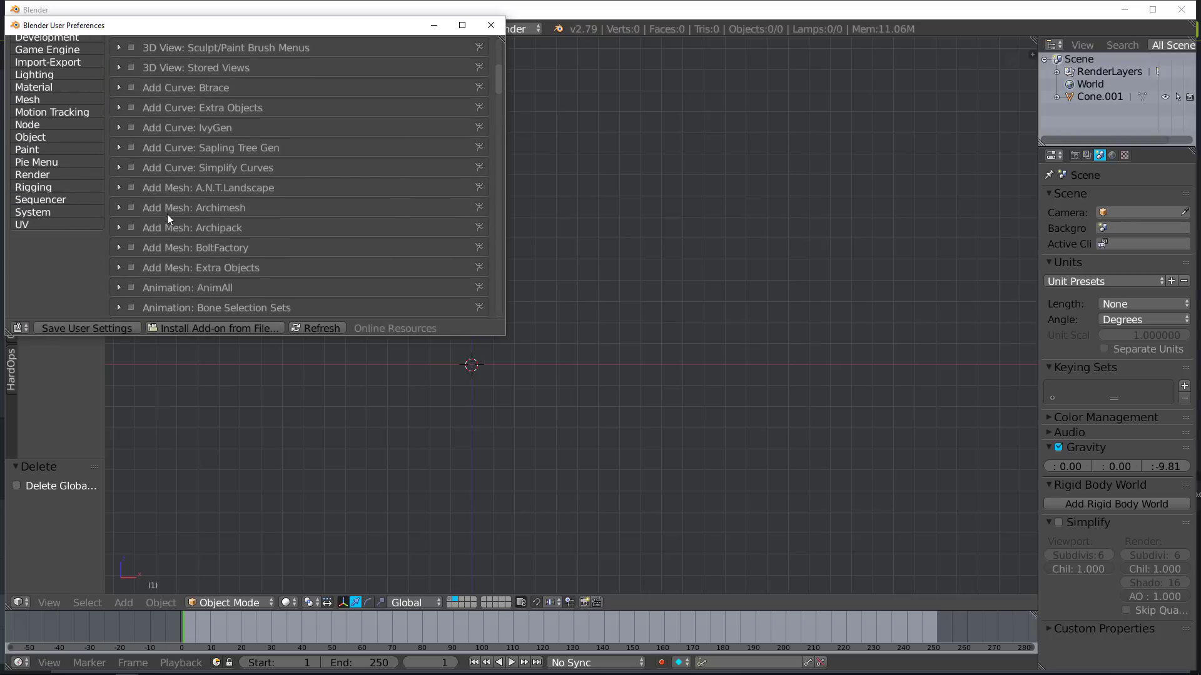
{"action": "left_click", "coordinate": [132, 270]}
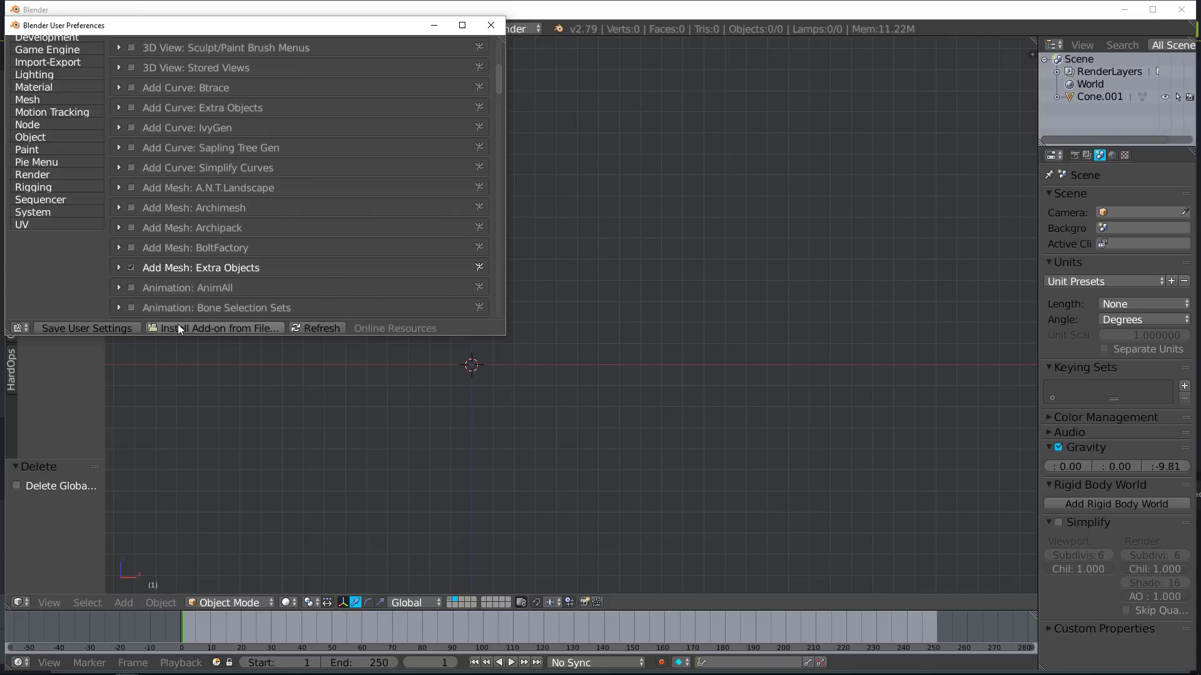
- Snap the 3D cursor to the scene center and add a Regular Solid math function mesh there
{"action": "left_click", "coordinate": [500, 375]}
{"action": "key", "text": "shift+s"}
{"action": "left_click", "coordinate": [482, 373]}
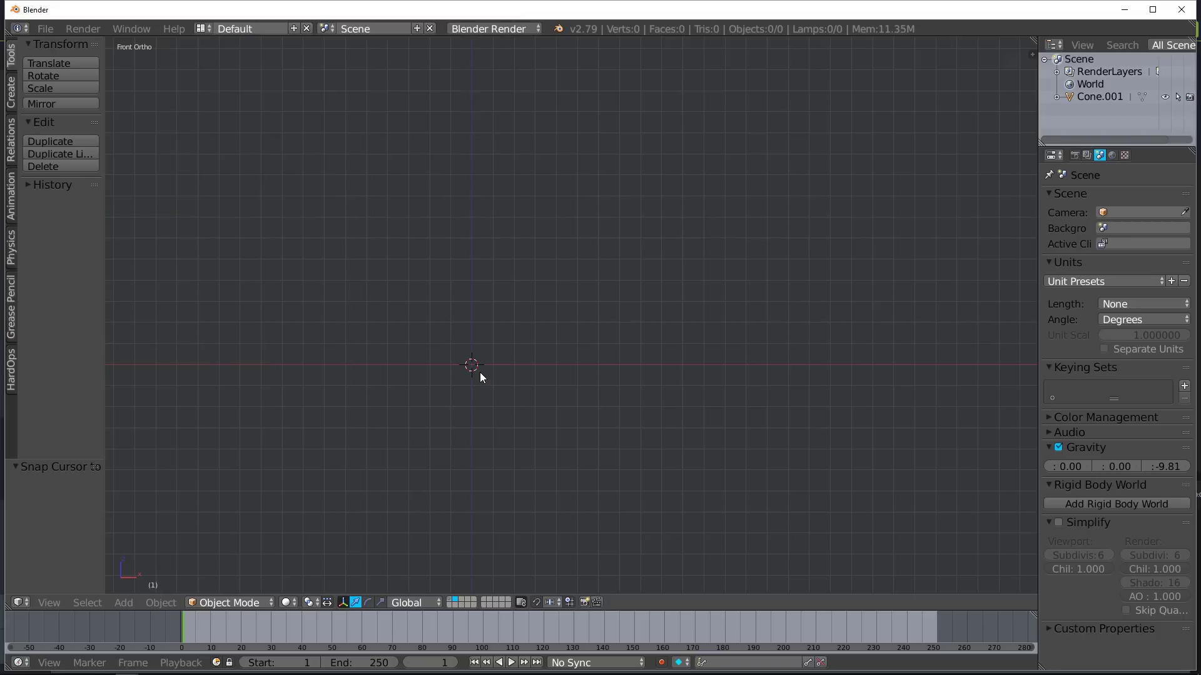
{"action": "key", "text": "shift+a"}
{"action": "mouse_move", "coordinate": [480, 374]}
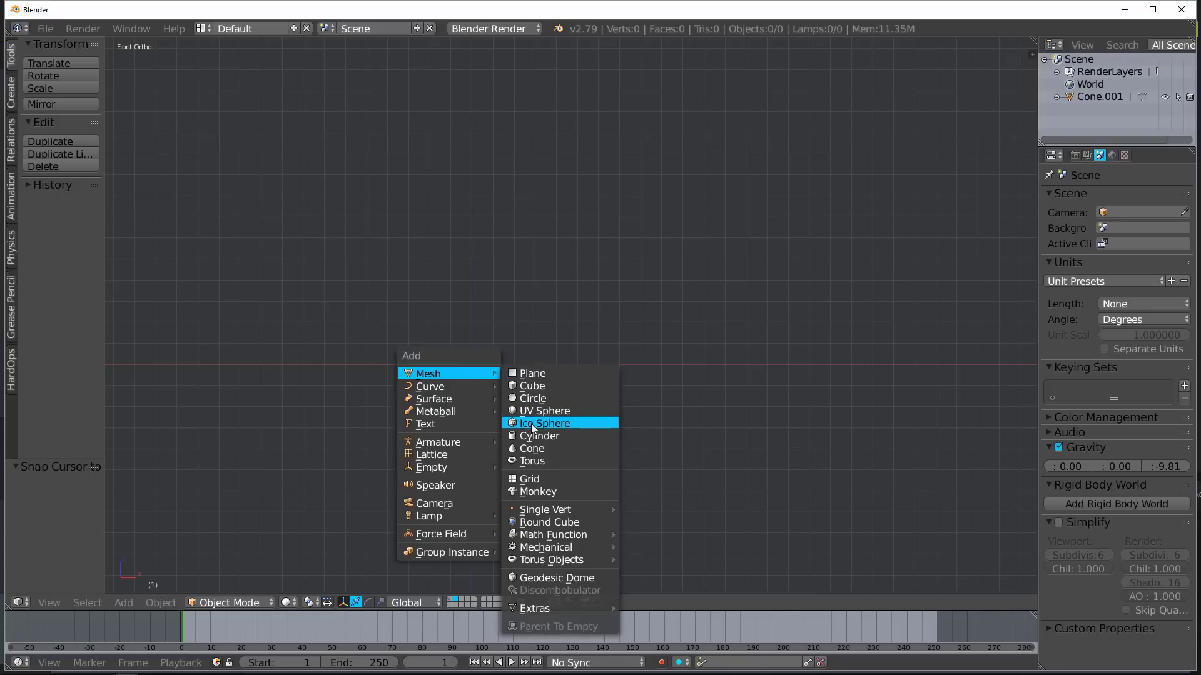
{"action": "mouse_move", "coordinate": [556, 536]}
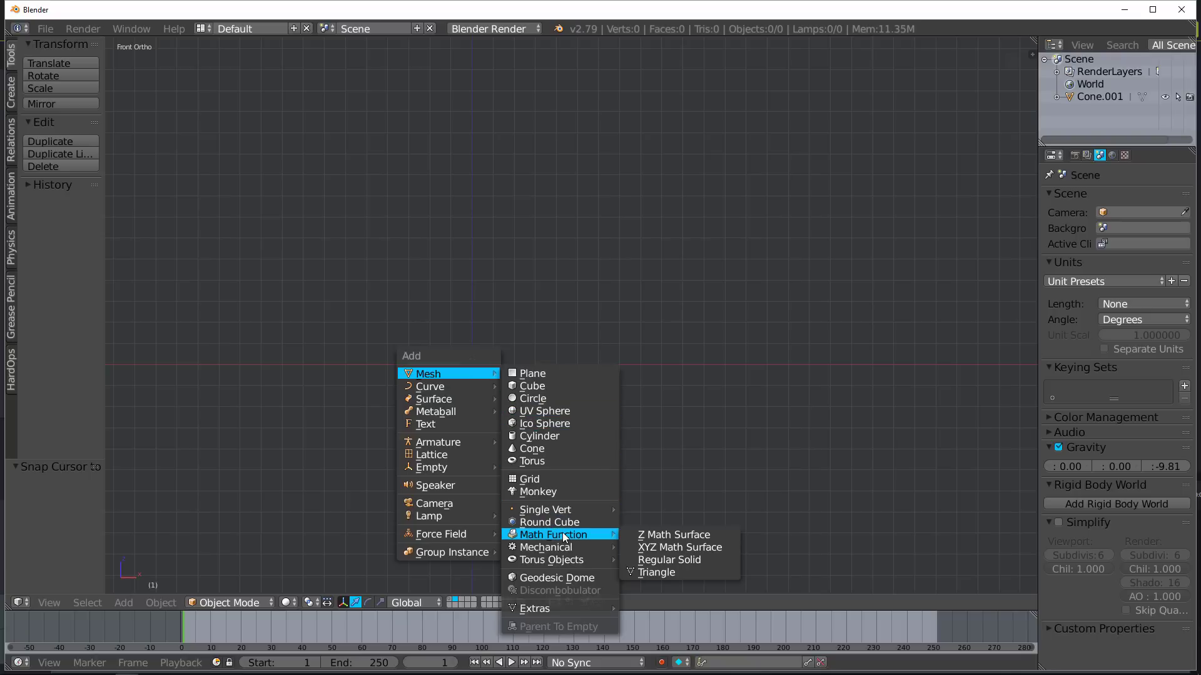
{"action": "left_click", "coordinate": [665, 559]}
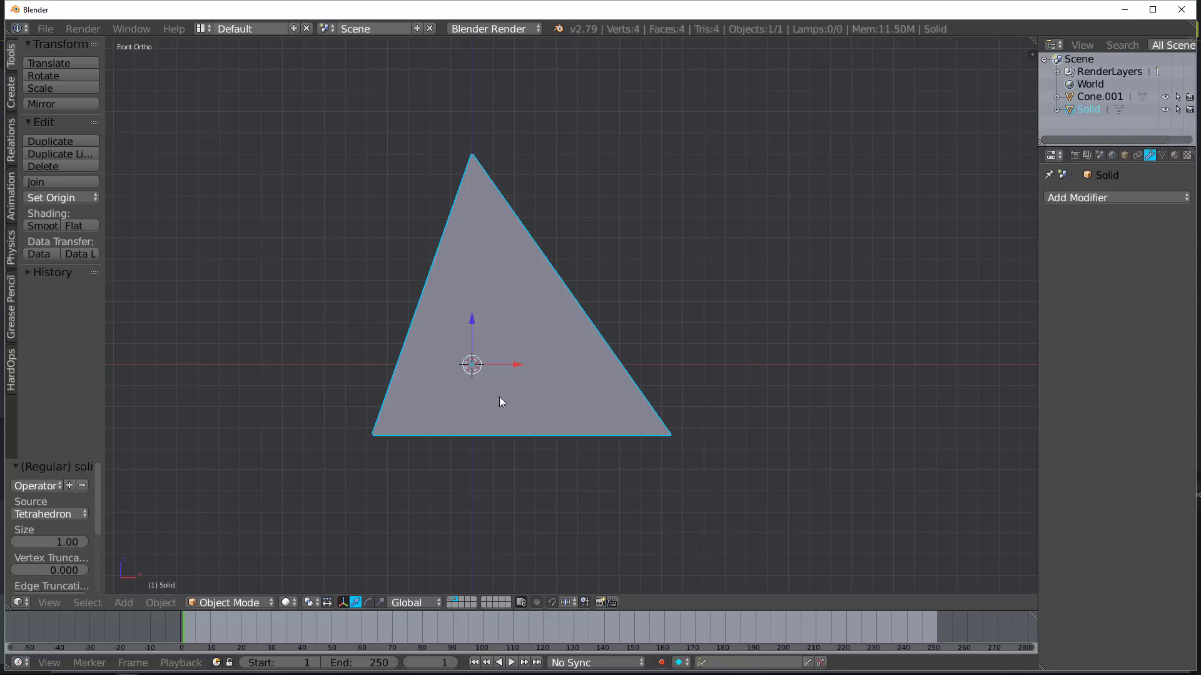
- Try the Dodecahedron and Hexahedron sources for the new regular solid and look over each shape
{"action": "middle_click_drag", "start_coordinate": [499, 396], "coordinate": [190, 450]}
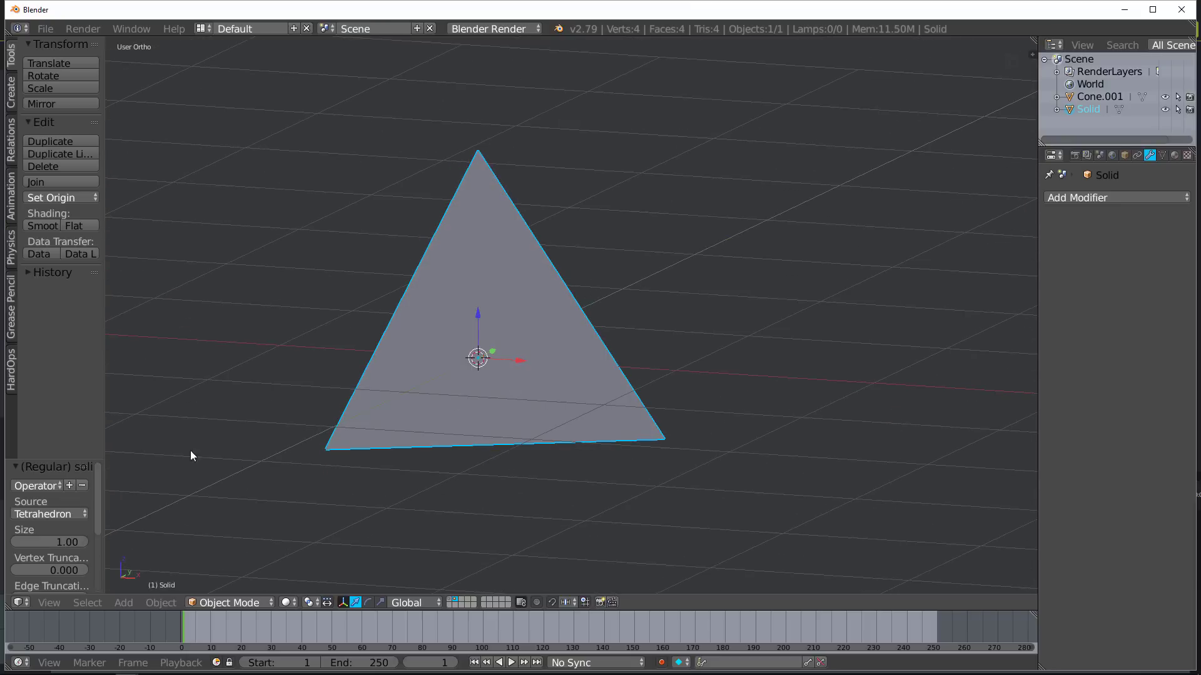
{"action": "left_click", "coordinate": [47, 513]}
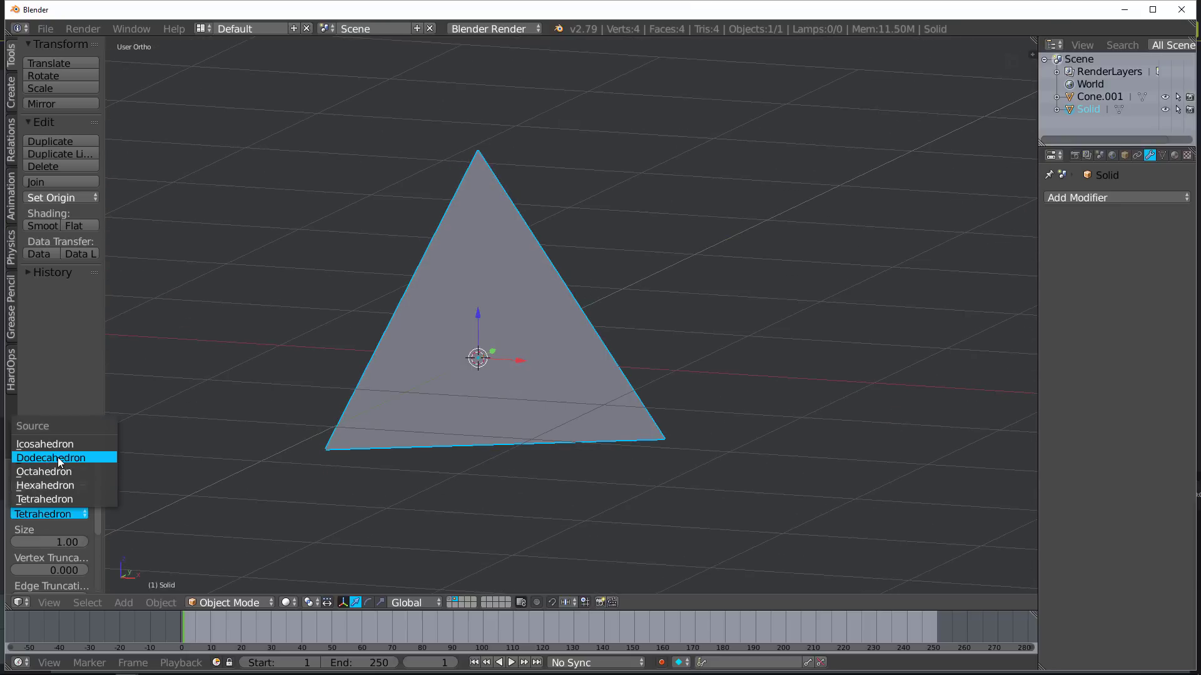
{"action": "left_click", "coordinate": [60, 462]}
{"action": "mouse_move", "coordinate": [188, 475]}
{"action": "middle_mouse_down"}
{"action": "mouse_move", "coordinate": [429, 475]}
{"action": "mouse_move", "coordinate": [627, 445]}
{"action": "mouse_move", "coordinate": [448, 404]}
{"action": "mouse_move", "coordinate": [185, 471]}
{"action": "middle_mouse_up"}
{"action": "left_click", "coordinate": [74, 514]}
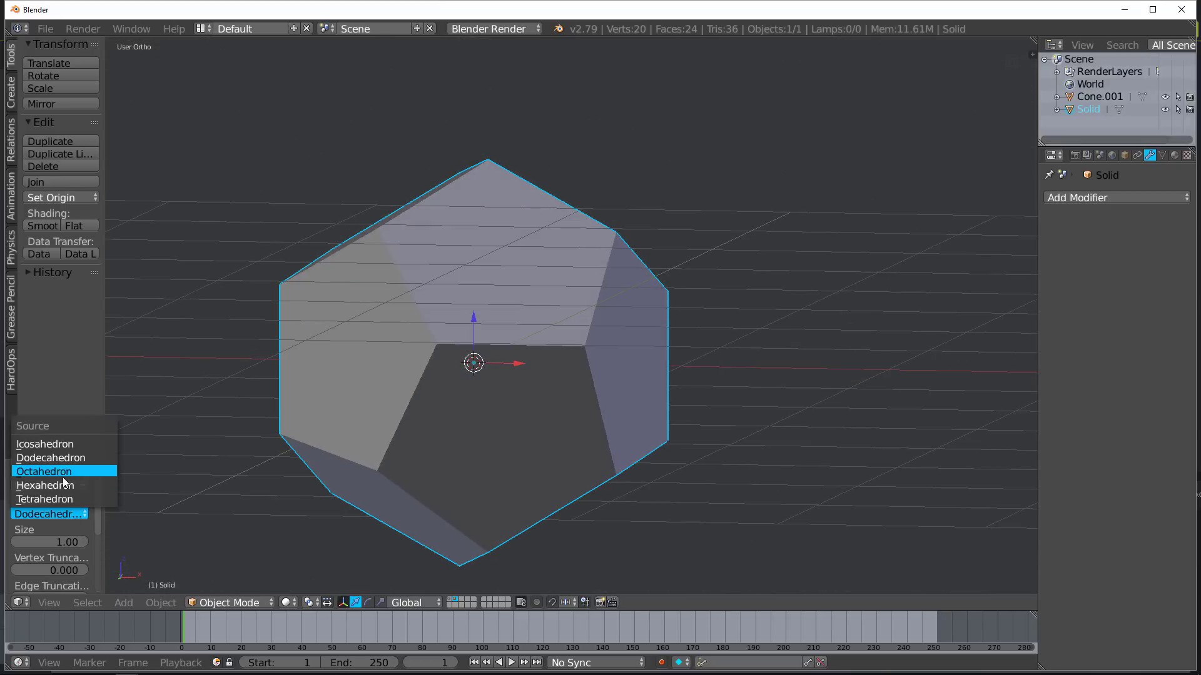
{"action": "left_click", "coordinate": [66, 486]}
{"action": "middle_click_drag", "start_coordinate": [388, 415], "coordinate": [378, 456]}
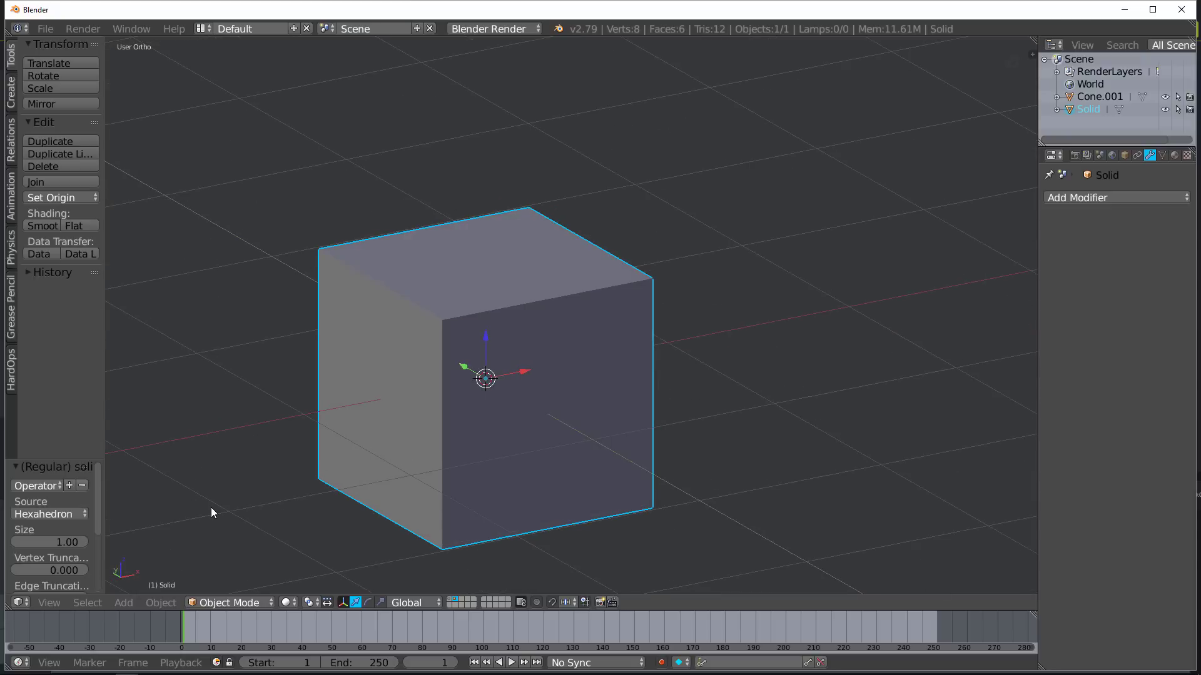
- Change the solid's source to Icosahedron and examine it in front orthographic view and from several angles
{"action": "left_click", "coordinate": [75, 513]}
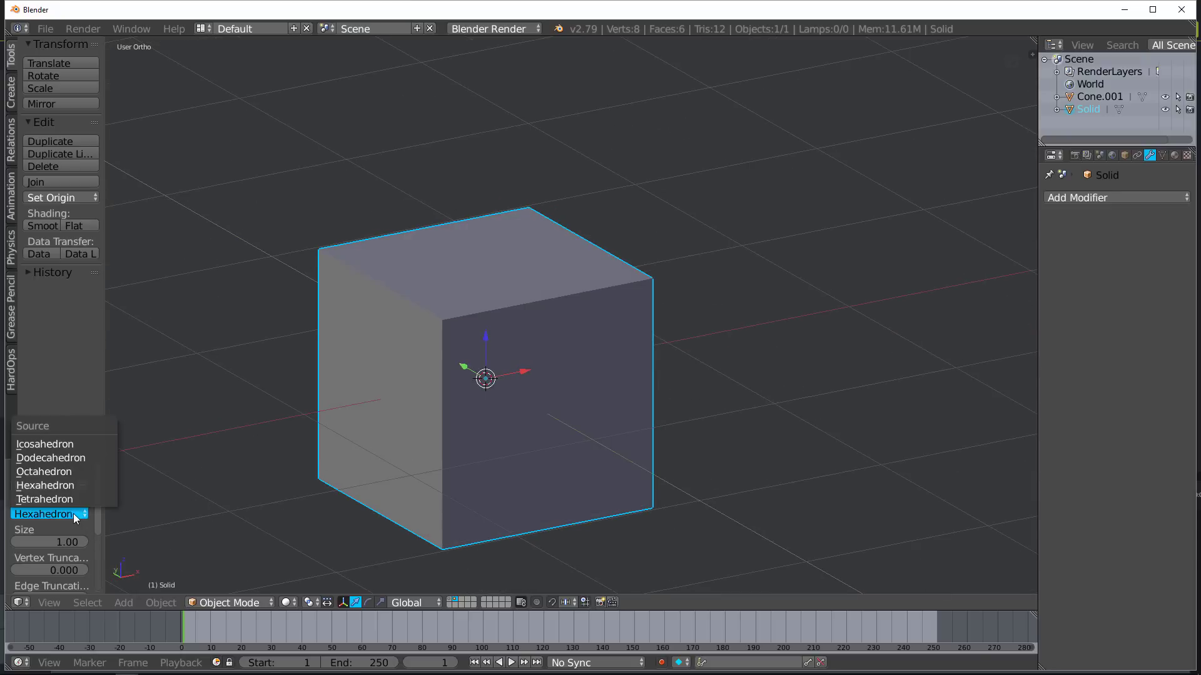
{"action": "left_click", "coordinate": [70, 444]}
{"action": "middle_click_drag", "start_coordinate": [189, 426], "coordinate": [414, 385]}
{"action": "key", "text": "KP_1"}
{"action": "key", "text": "KP_5"}
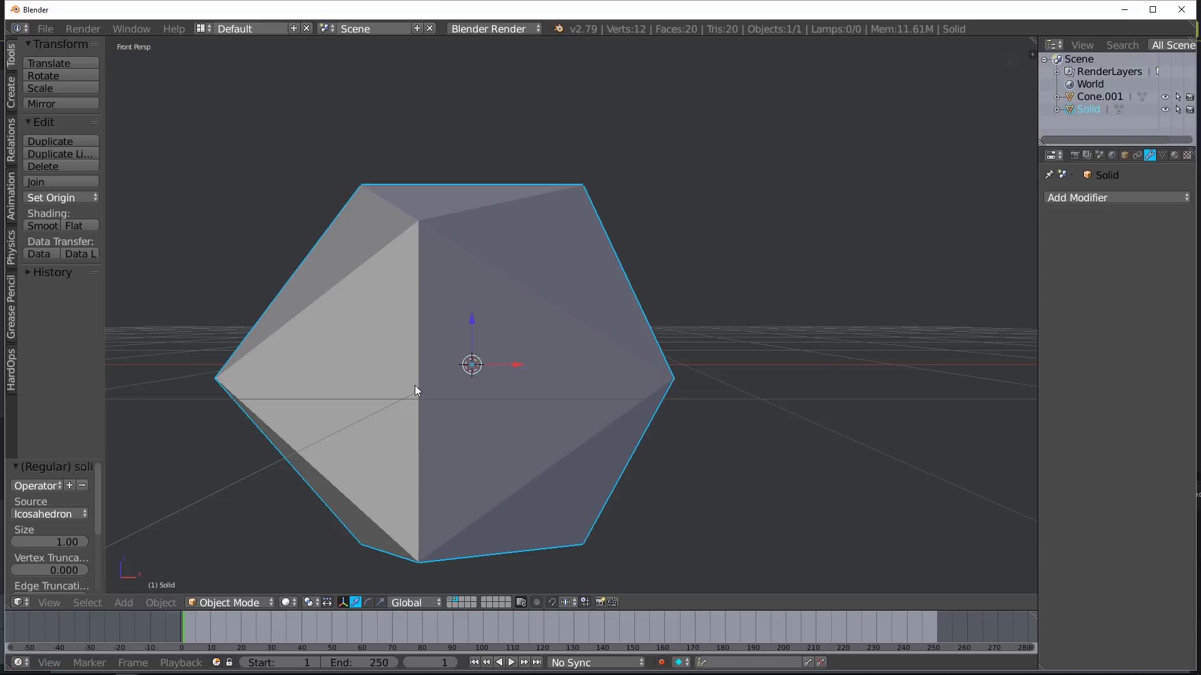
{"action": "key", "text": "KP_5"}
{"action": "scroll", "coordinate": [509, 449], "scroll_direction": "down", "scroll_amount": 3}
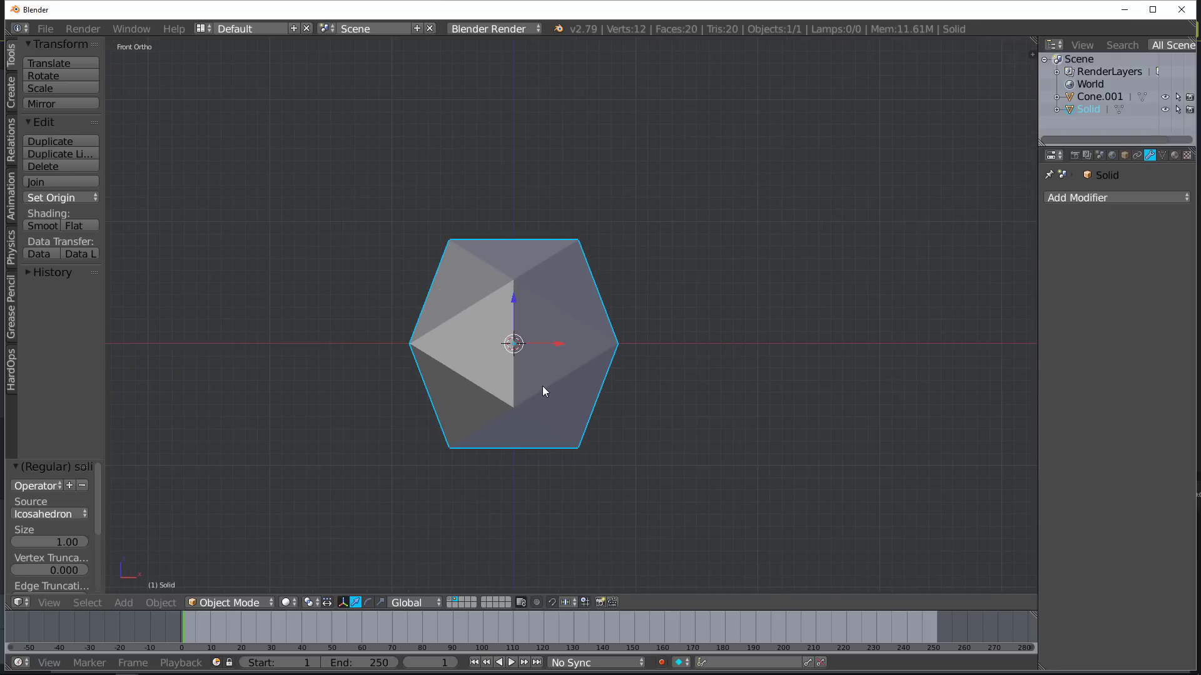
{"action": "middle_click_drag", "start_coordinate": [614, 357], "coordinate": [581, 347]}
{"action": "key", "text": "KP_1"}
{"action": "middle_click_drag", "start_coordinate": [600, 285], "coordinate": [497, 445]}
{"action": "middle_click_drag", "start_coordinate": [641, 367], "coordinate": [388, 296]}
{"action": "middle_click_drag", "start_coordinate": [498, 368], "coordinate": [424, 346]}
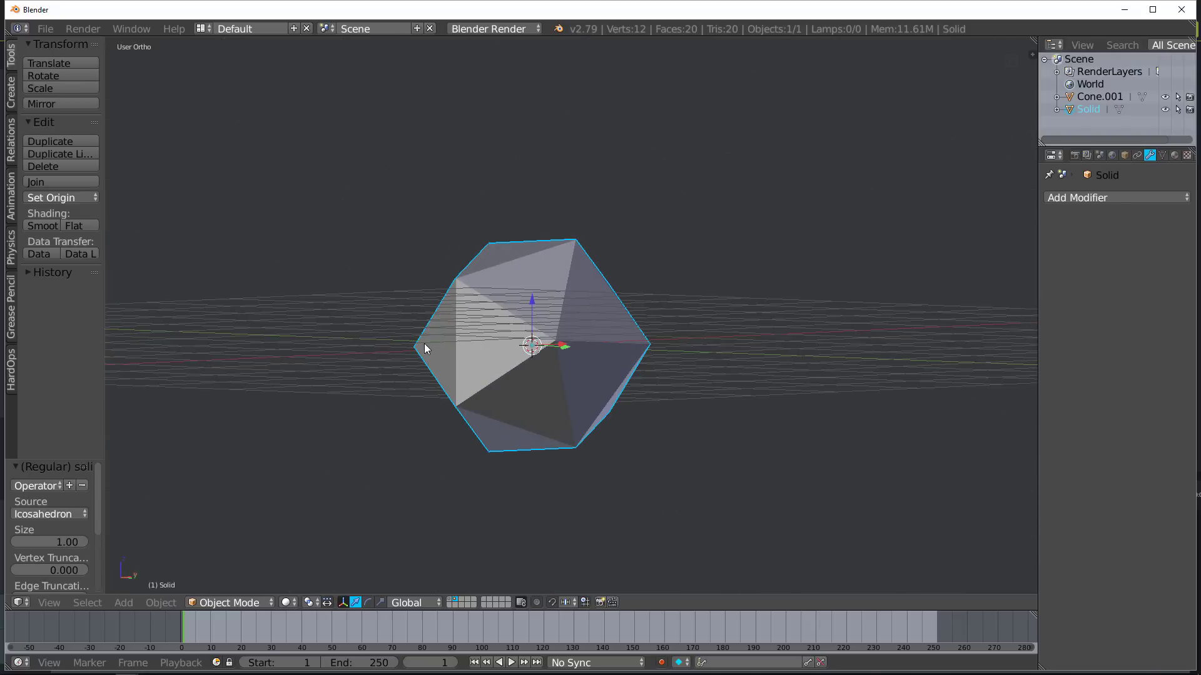
- Switch to the empty third layer and add a Regular Solid with its source set to Tetrahedron
{"action": "left_click", "coordinate": [460, 601]}
{"action": "key", "text": "shift+a"}
{"action": "mouse_move", "coordinate": [561, 390]}
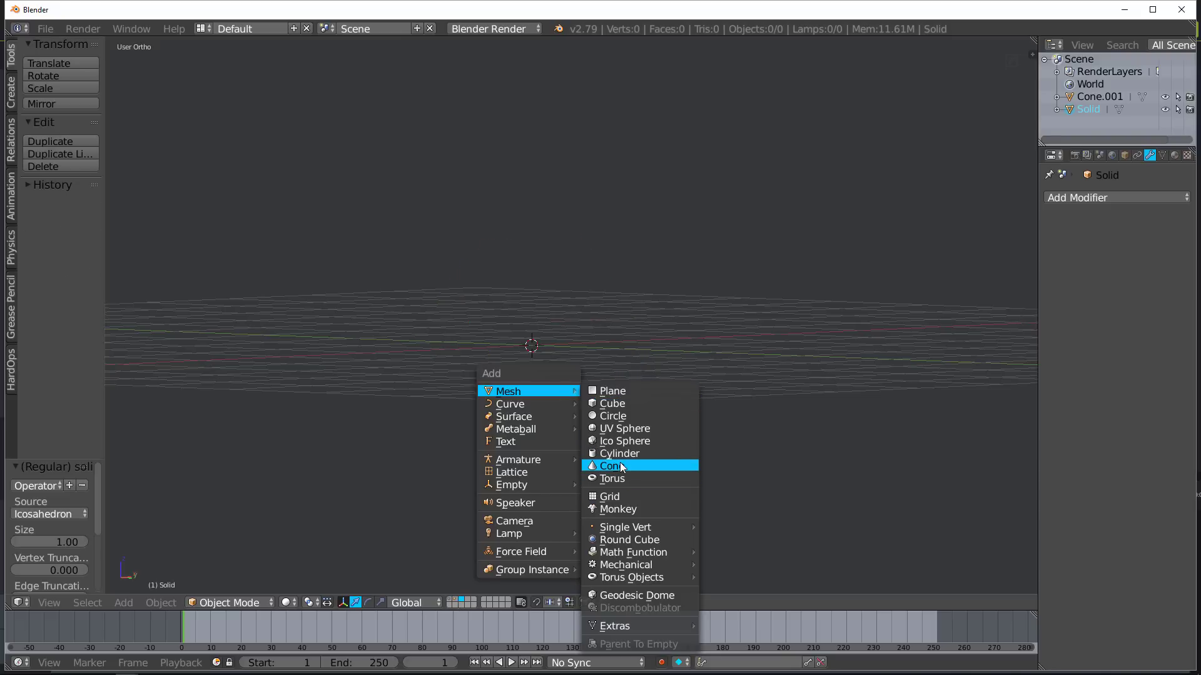
{"action": "mouse_move", "coordinate": [633, 555]}
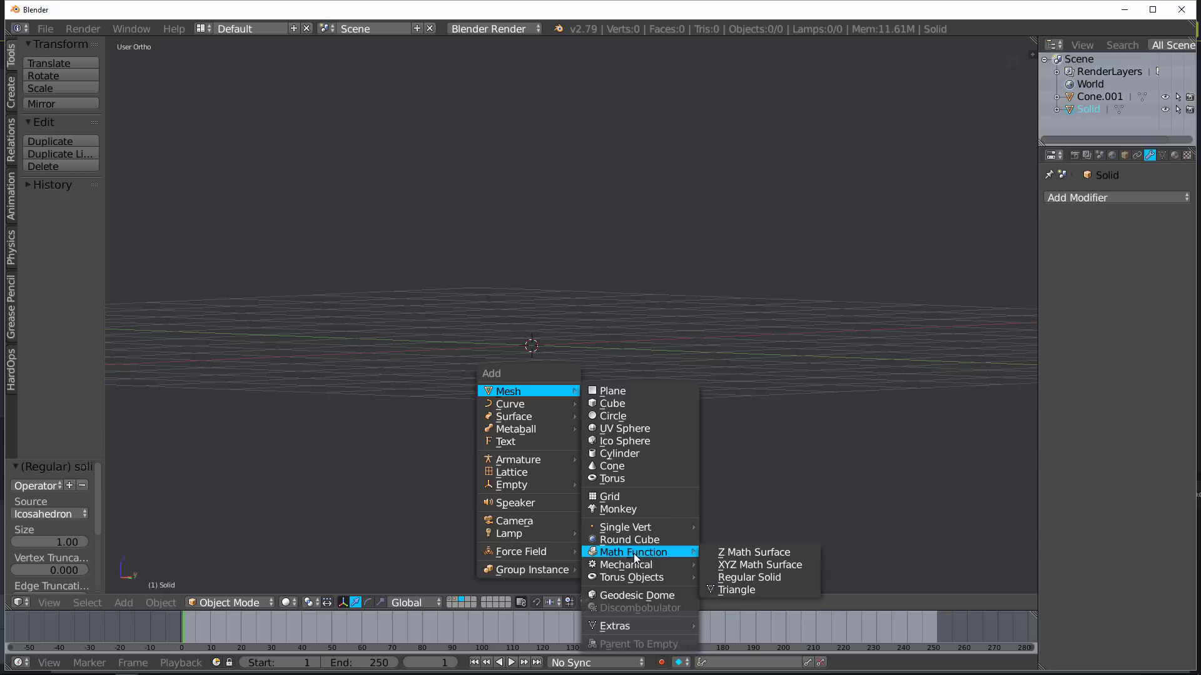
{"action": "left_click", "coordinate": [741, 576]}
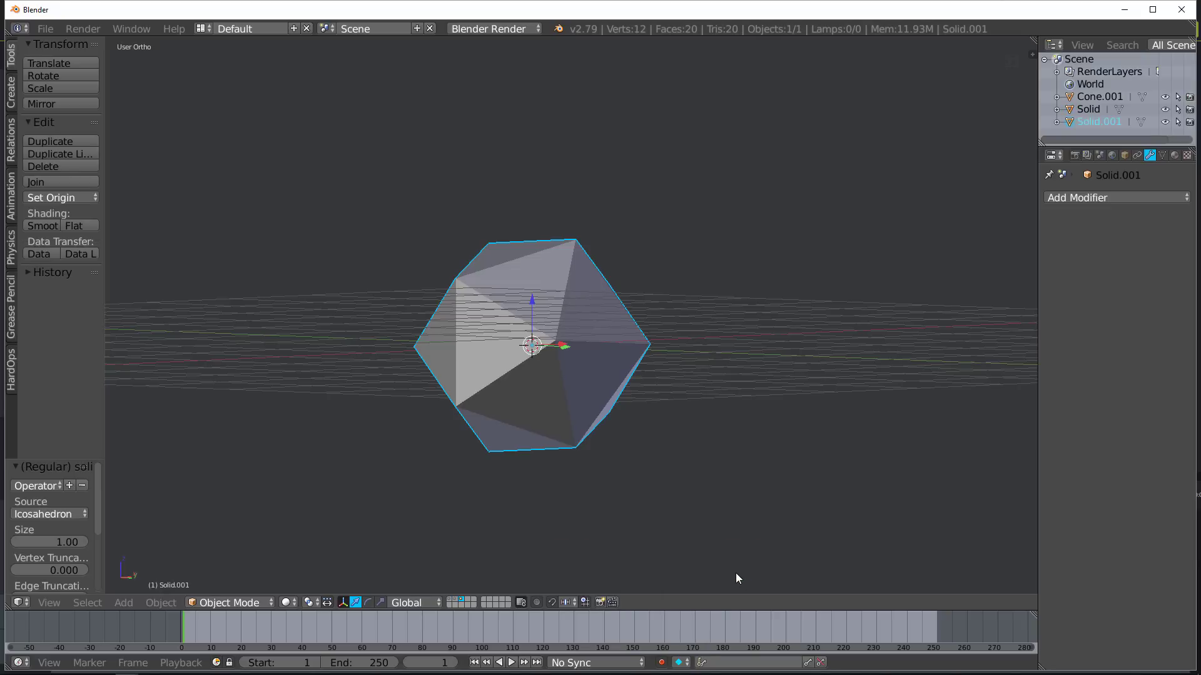
{"action": "left_click", "coordinate": [57, 512]}
{"action": "left_click", "coordinate": [57, 500]}
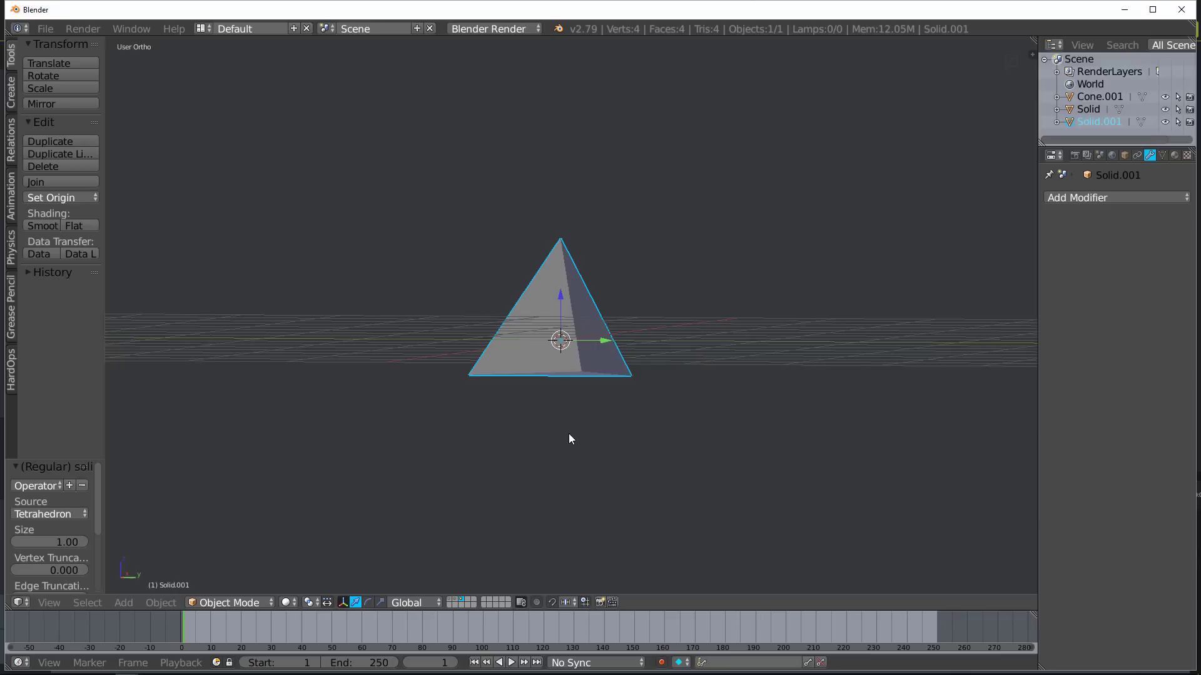
- Examine the tetrahedron from the front, from above, and at successive rotated angles to compare its sides
{"action": "middle_click_drag", "start_coordinate": [569, 433], "coordinate": [595, 365]}
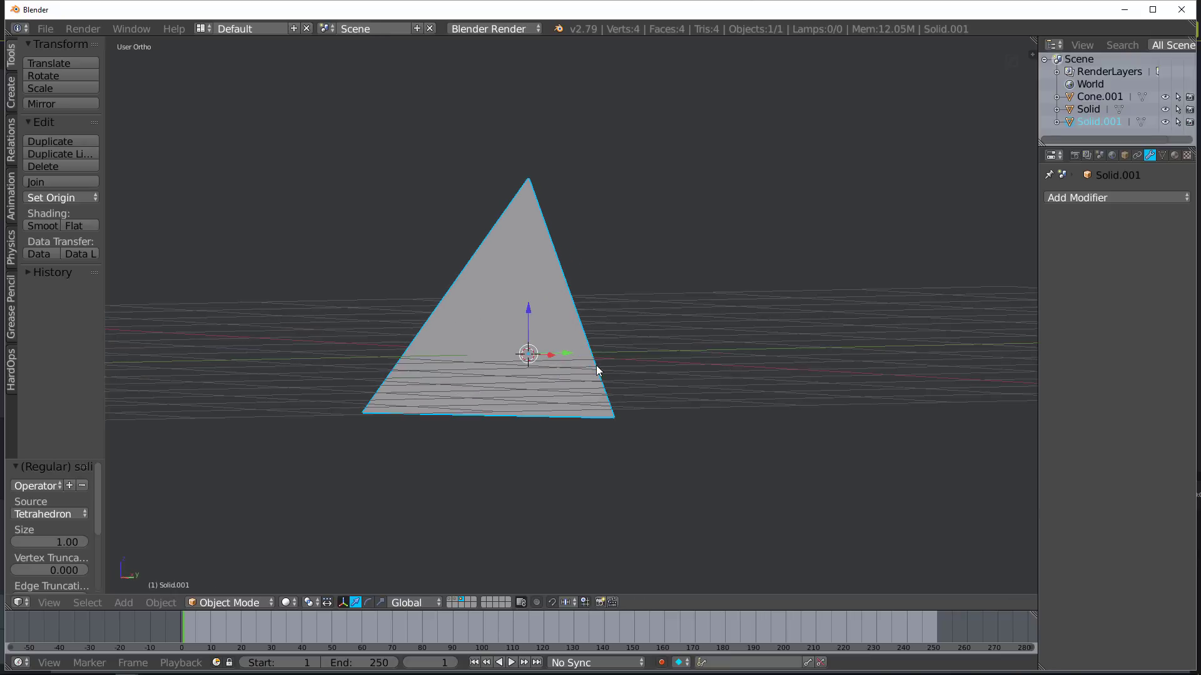
{"action": "scroll", "coordinate": [596, 366], "scroll_direction": "up", "scroll_amount": 1}
{"action": "key", "text": "KP_1"}
{"action": "key", "text": "KP_6"}
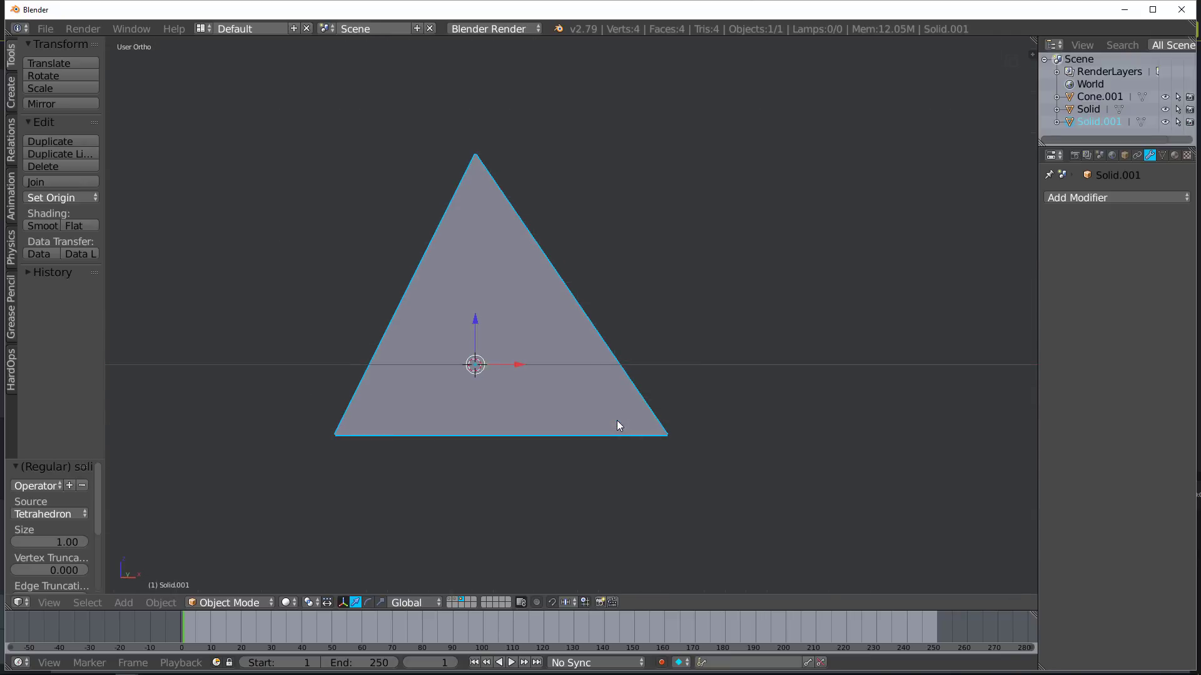
{"action": "key", "text": "KP_6"}
{"action": "key", "text": "KP_6"}
{"action": "key", "text": "KP_6"}
{"action": "key", "text": "KP_6"}
{"action": "key", "text": "KP_4"}
{"action": "key", "text": "KP_4"}
{"action": "key", "text": "KP_6"}
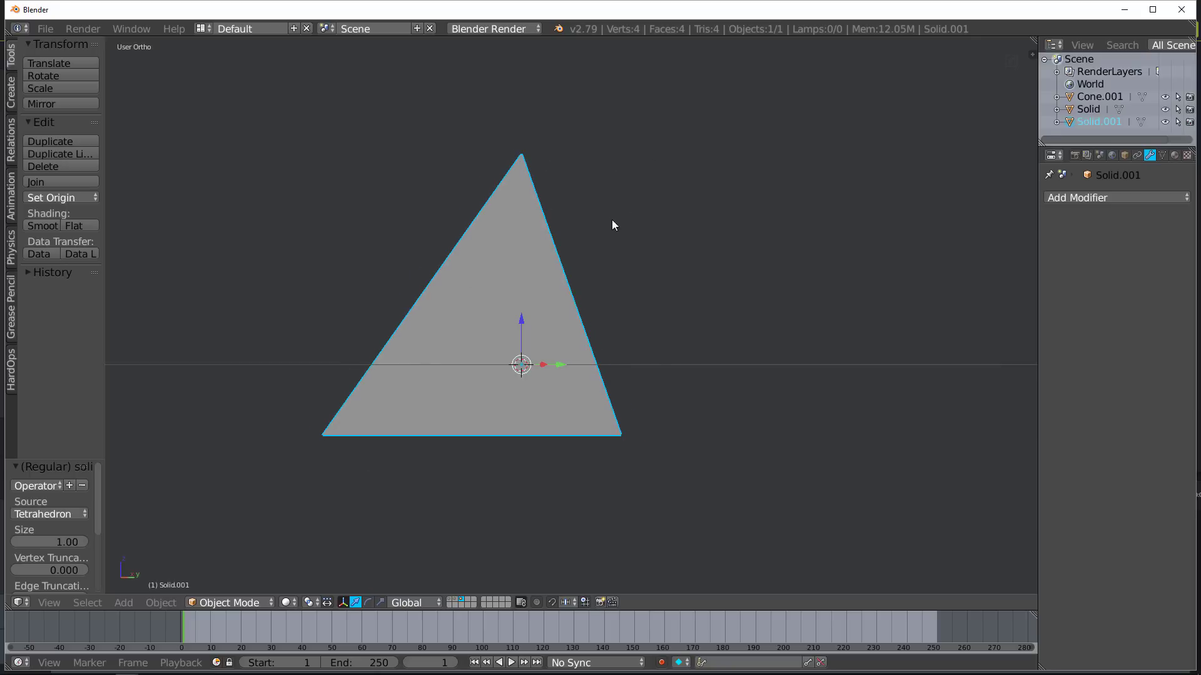
{"action": "key", "text": "KP_7"}
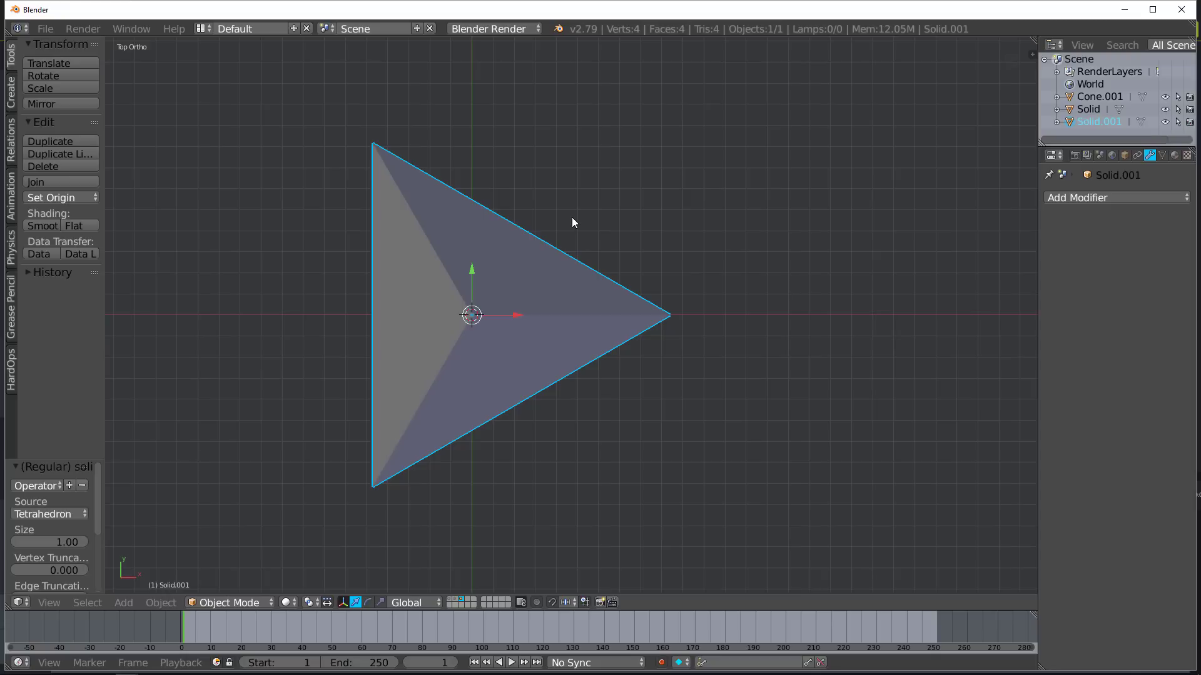
{"action": "key", "text": "KP_3"}
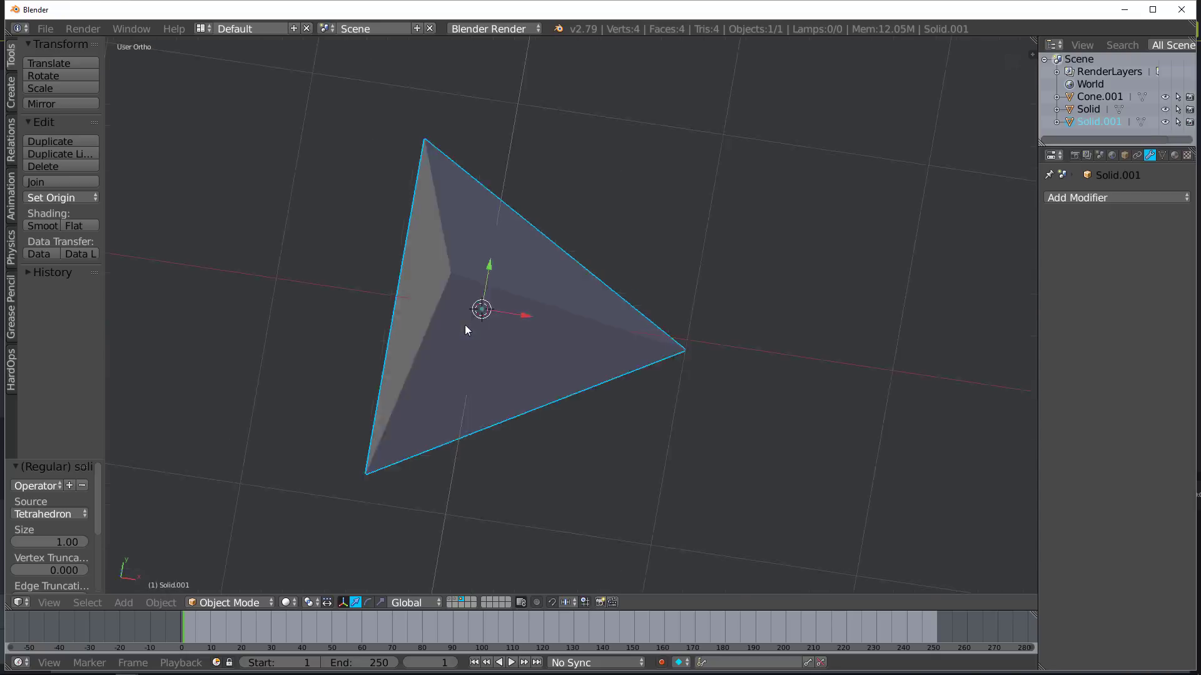
{"action": "key", "text": "KP_4"}
{"action": "key", "text": "KP_4"}
{"action": "key", "text": "KP_4"}
{"action": "key", "text": "KP_4"}
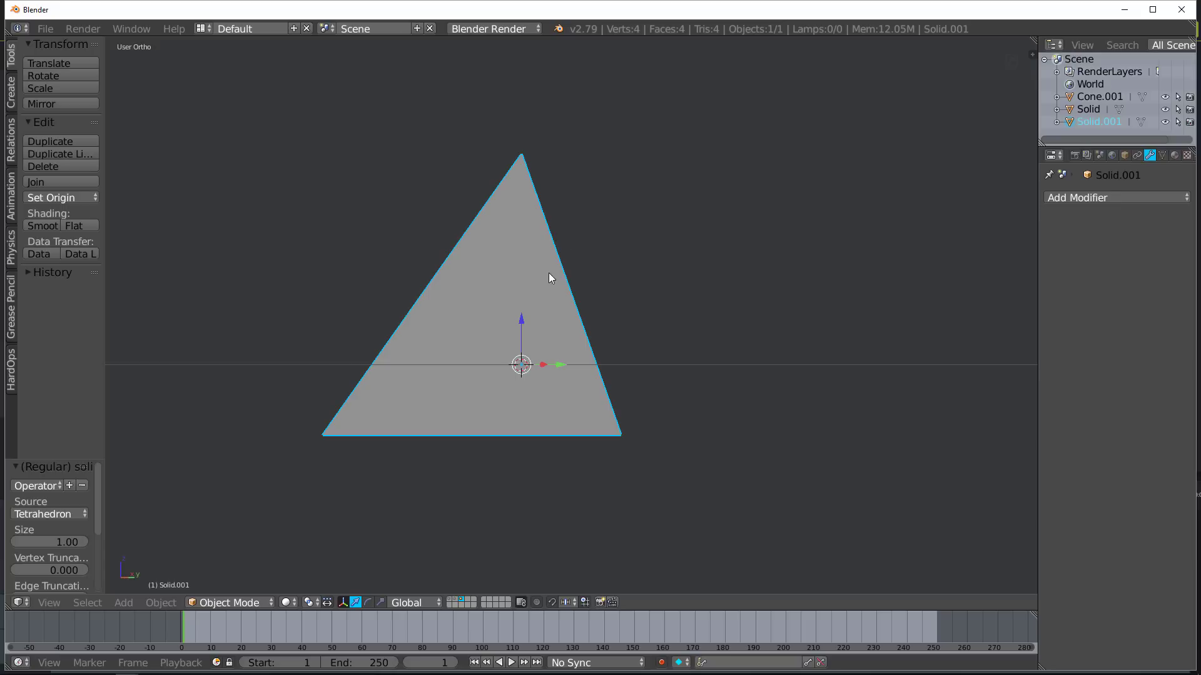
{"action": "middle_click_drag", "start_coordinate": [549, 276], "coordinate": [457, 542]}
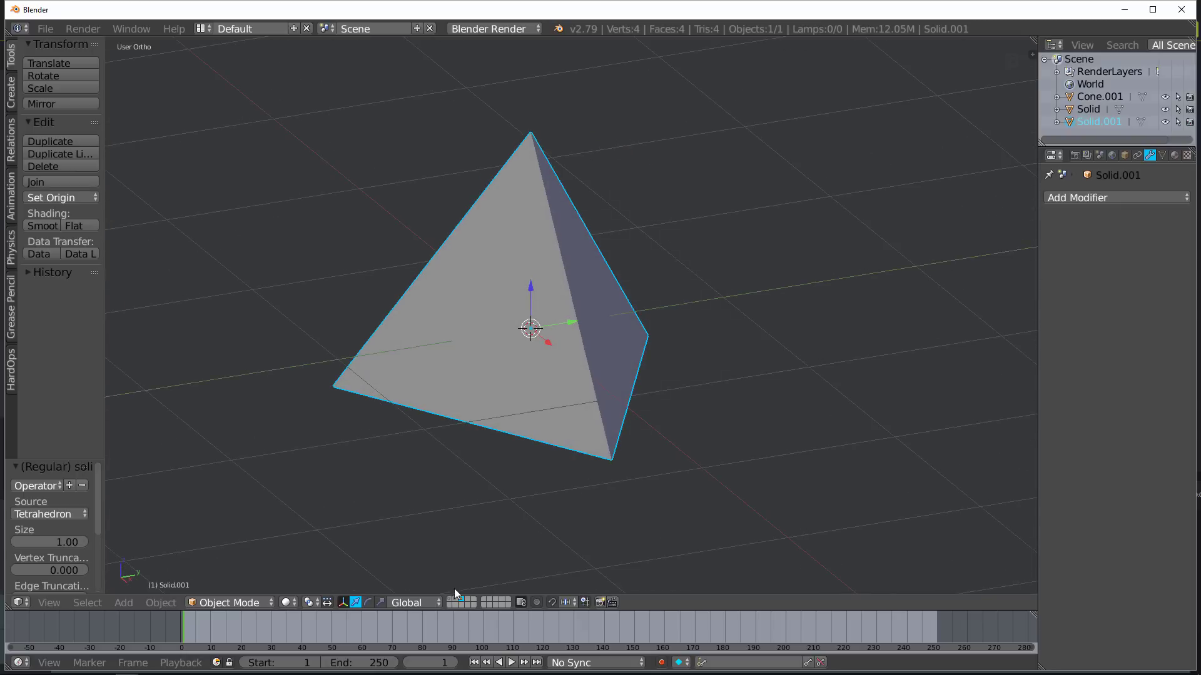
- Switch to the empty fourth layer and add a cube mesh at the 3D cursor
{"action": "key", "text": "Delete"}
{"action": "key", "text": "shift+a"}
{"action": "mouse_move", "coordinate": [509, 396]}
{"action": "left_click", "coordinate": [636, 152]}
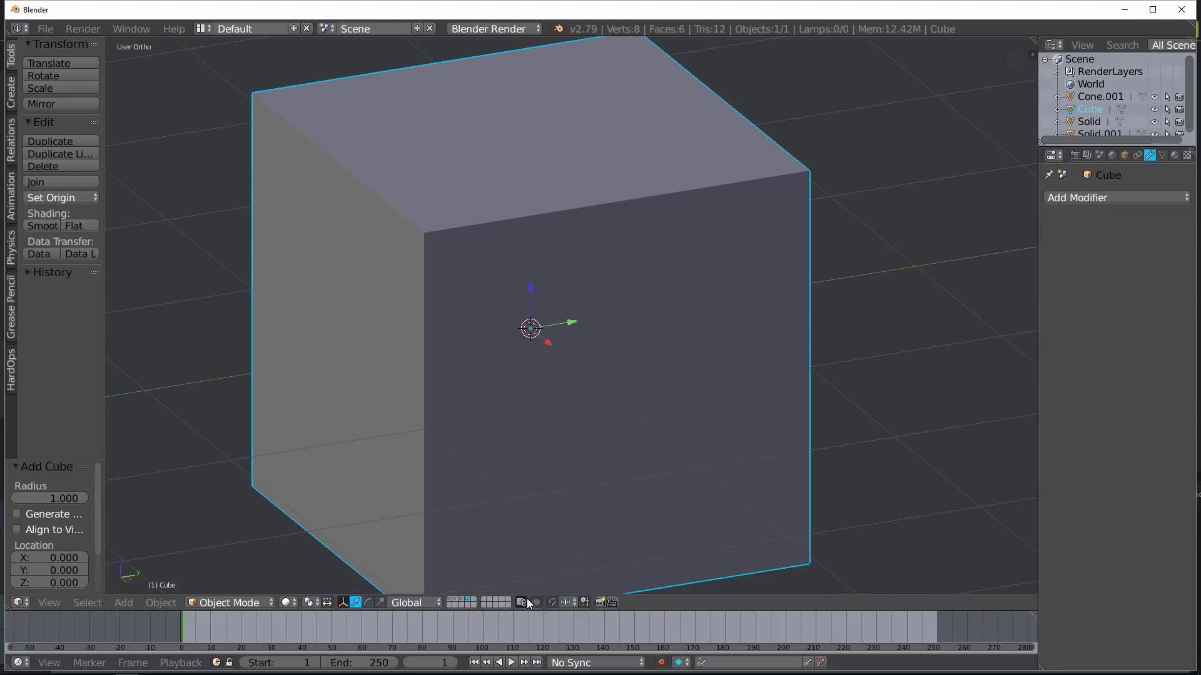
- Switch to the empty fifth layer and add a Regular Solid with the Dodecahedron source
{"action": "key", "text": "Delete"}
{"action": "key", "text": "shift+a"}
{"action": "mouse_move", "coordinate": [647, 316]}
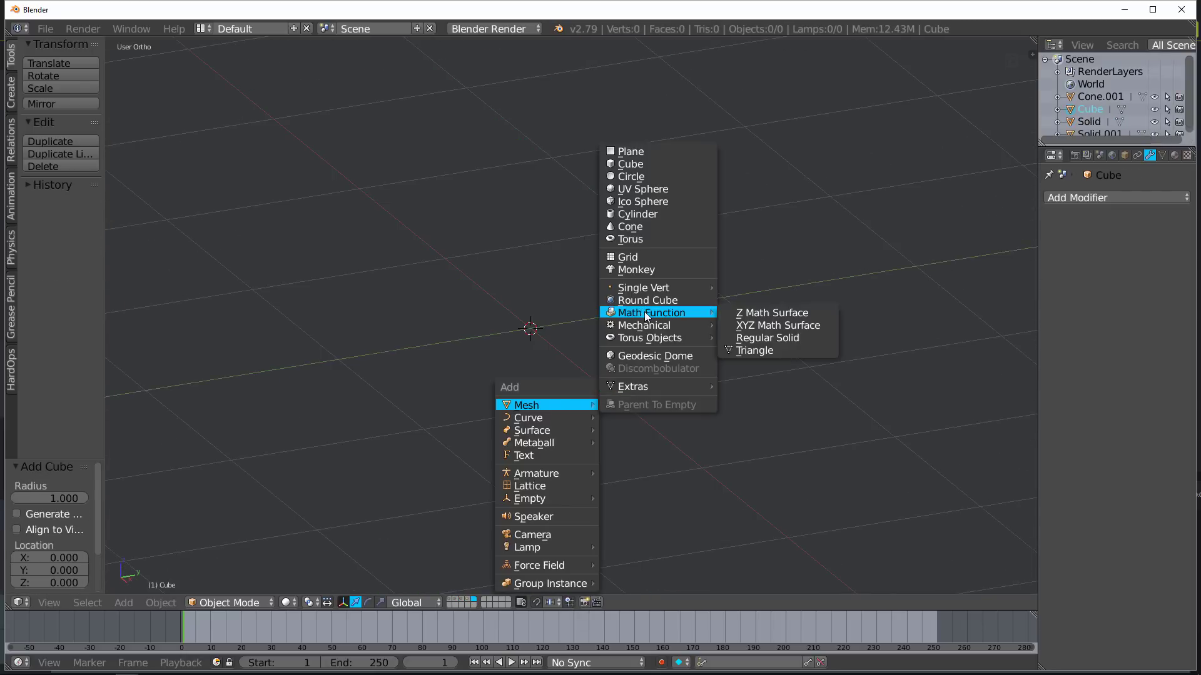
{"action": "key", "text": "Escape"}
{"action": "key", "text": "shift+a"}
{"action": "mouse_move", "coordinate": [655, 535]}
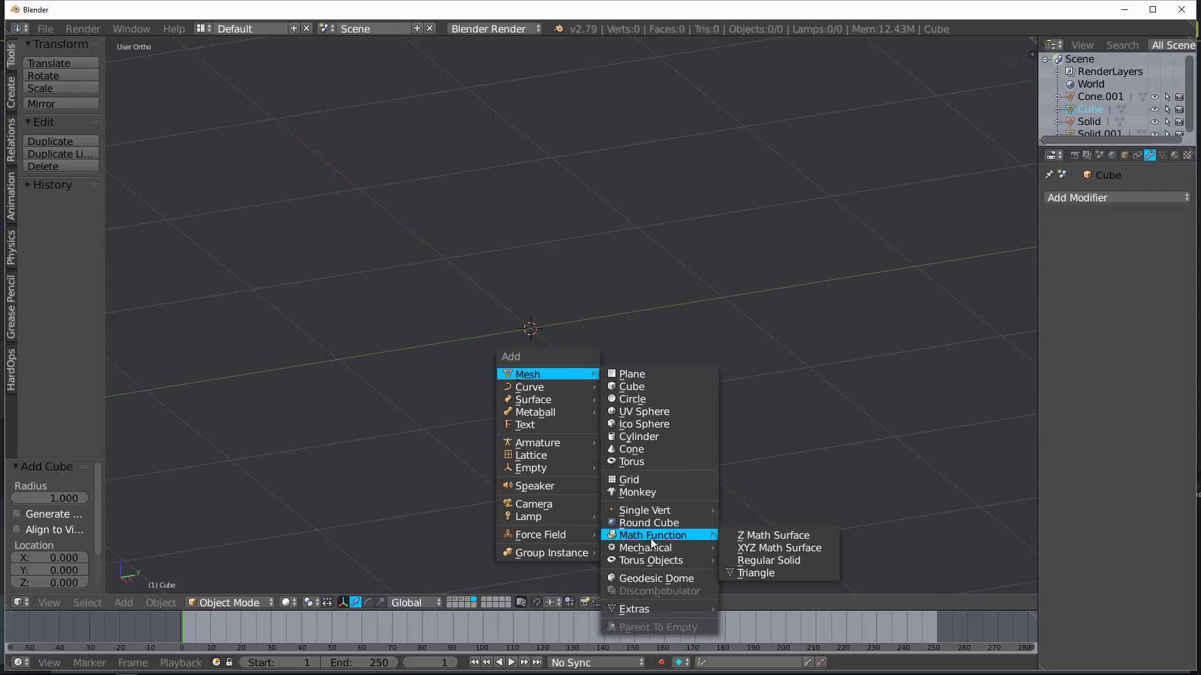
{"action": "left_click", "coordinate": [767, 561]}
{"action": "left_click", "coordinate": [50, 458]}
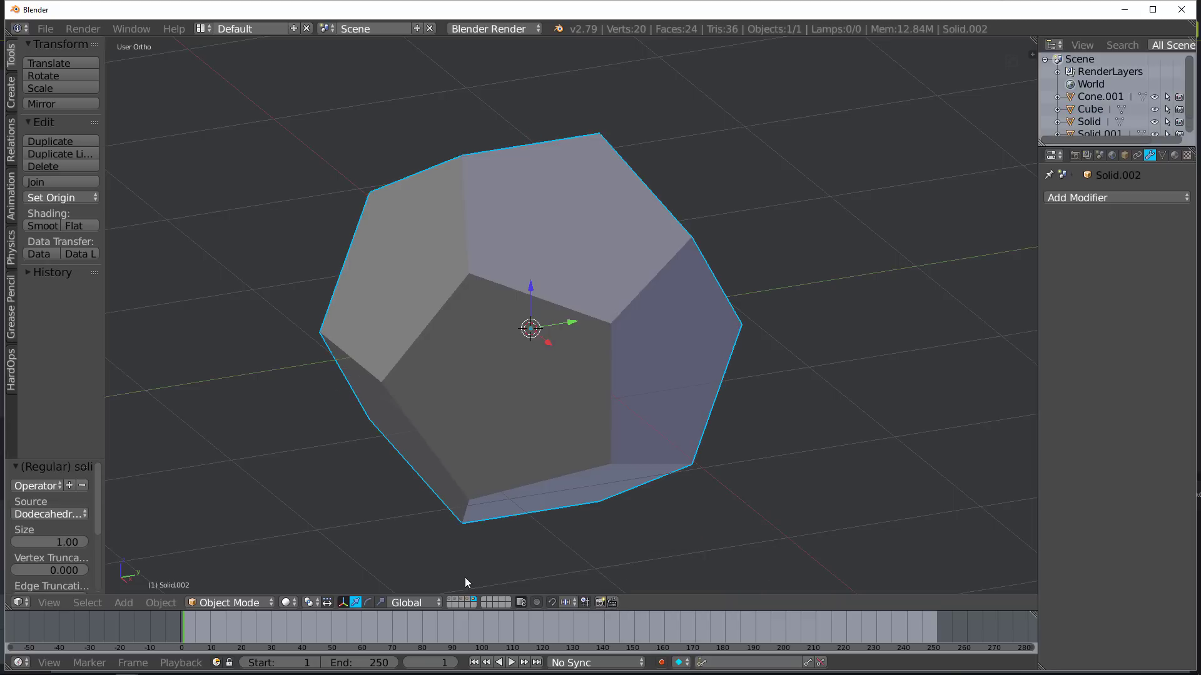
- Switch to the first layer of the lower layer row and add a Regular Solid with its source set to Octahedron
{"action": "left_click", "coordinate": [449, 604]}
{"action": "key", "text": "shift+a"}
{"action": "mouse_move", "coordinate": [496, 400]}
{"action": "mouse_move", "coordinate": [619, 324]}
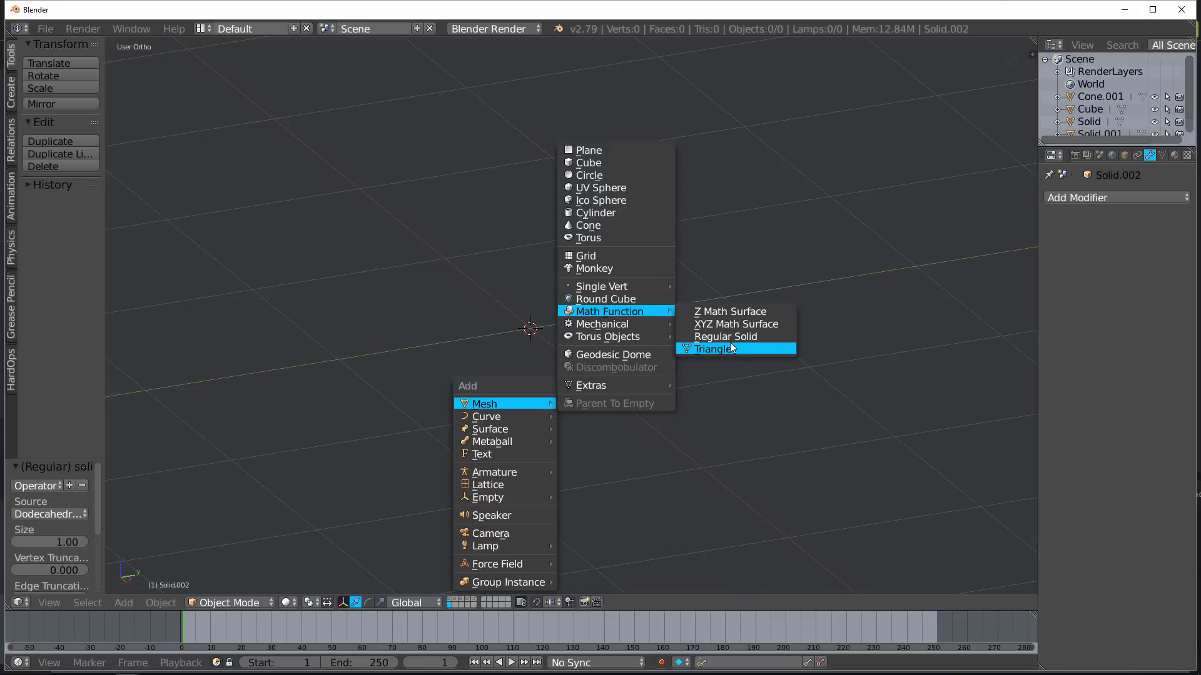
{"action": "left_click", "coordinate": [719, 344]}
{"action": "left_click", "coordinate": [50, 514]}
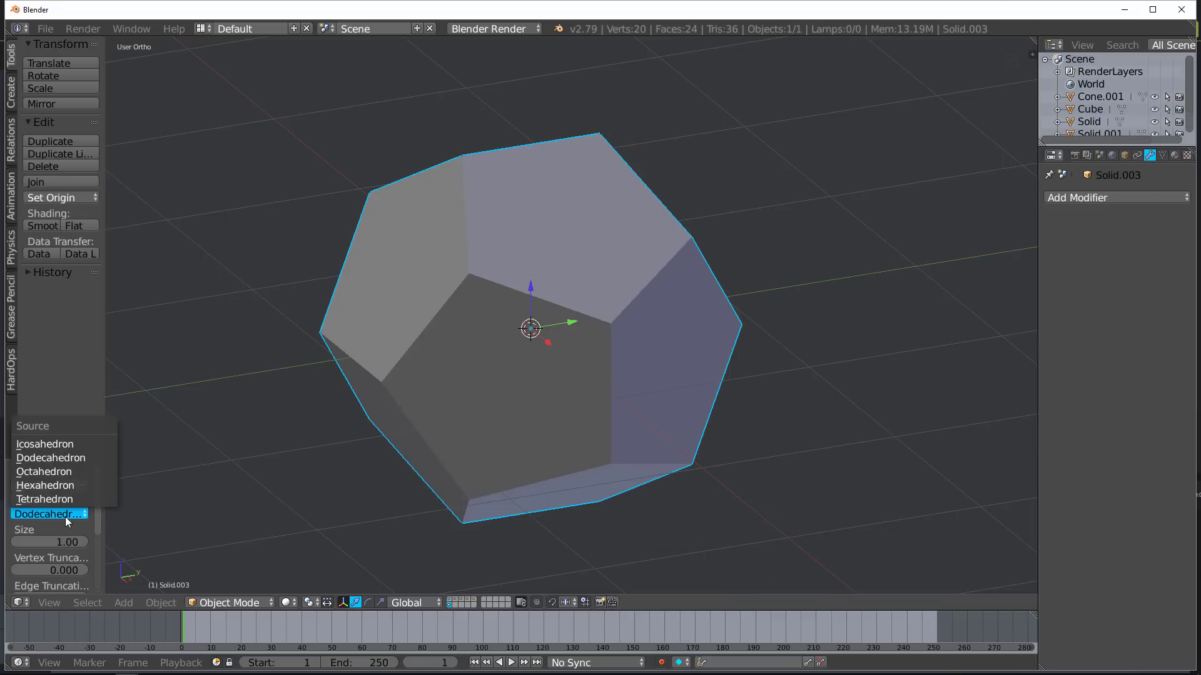
{"action": "left_click", "coordinate": [60, 473]}
- Rotate the dodecahedron's mesh about 58.4° in the right orthographic view so that it rests flat on a face
{"action": "left_click_drag", "start_coordinate": [449, 599], "coordinate": [472, 599], "text": "shift"}
{"action": "left_click", "coordinate": [451, 599]}
{"action": "left_click", "coordinate": [450, 604]}
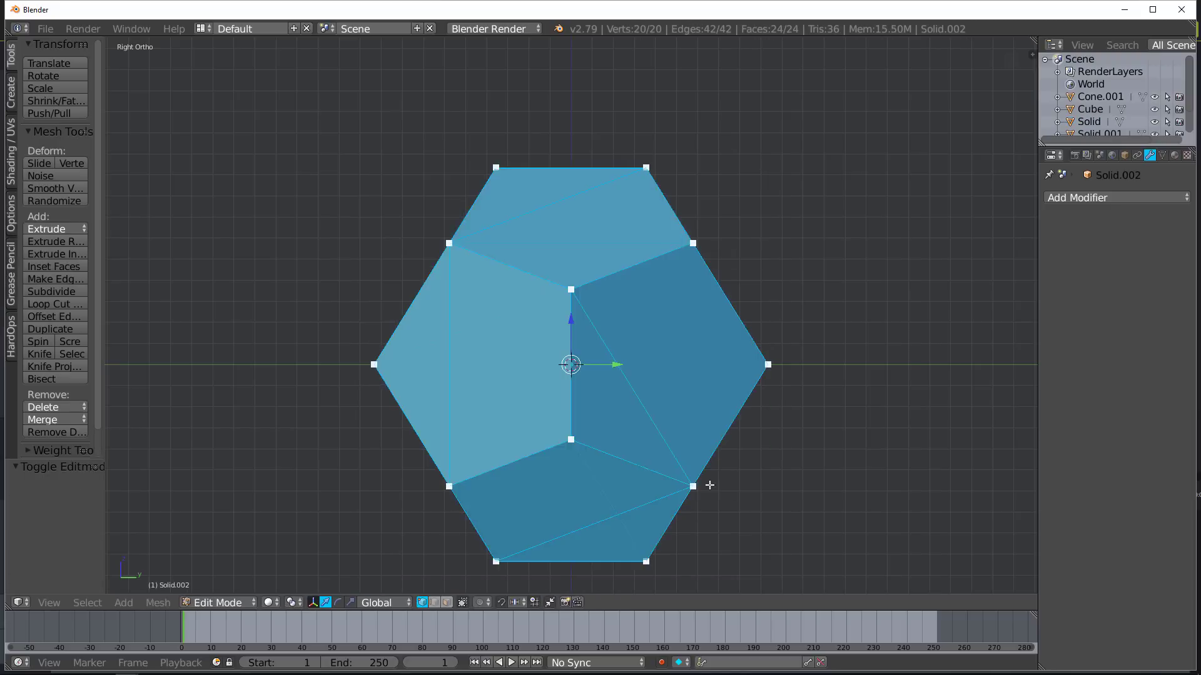
{"action": "key", "text": "r"}
{"action": "left_click", "coordinate": [549, 504]}
{"action": "middle_click_drag", "start_coordinate": [551, 498], "coordinate": [558, 438]}
{"action": "key", "text": "KP_3"}
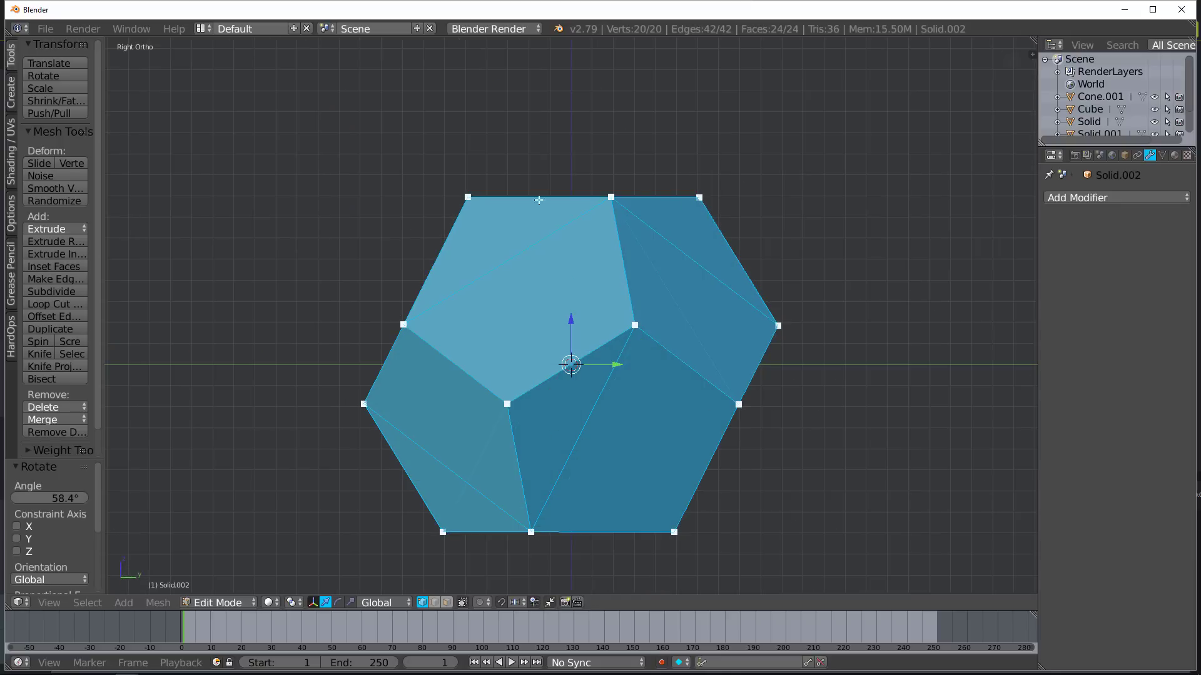
{"action": "middle_click_drag", "start_coordinate": [722, 349], "coordinate": [663, 338]}
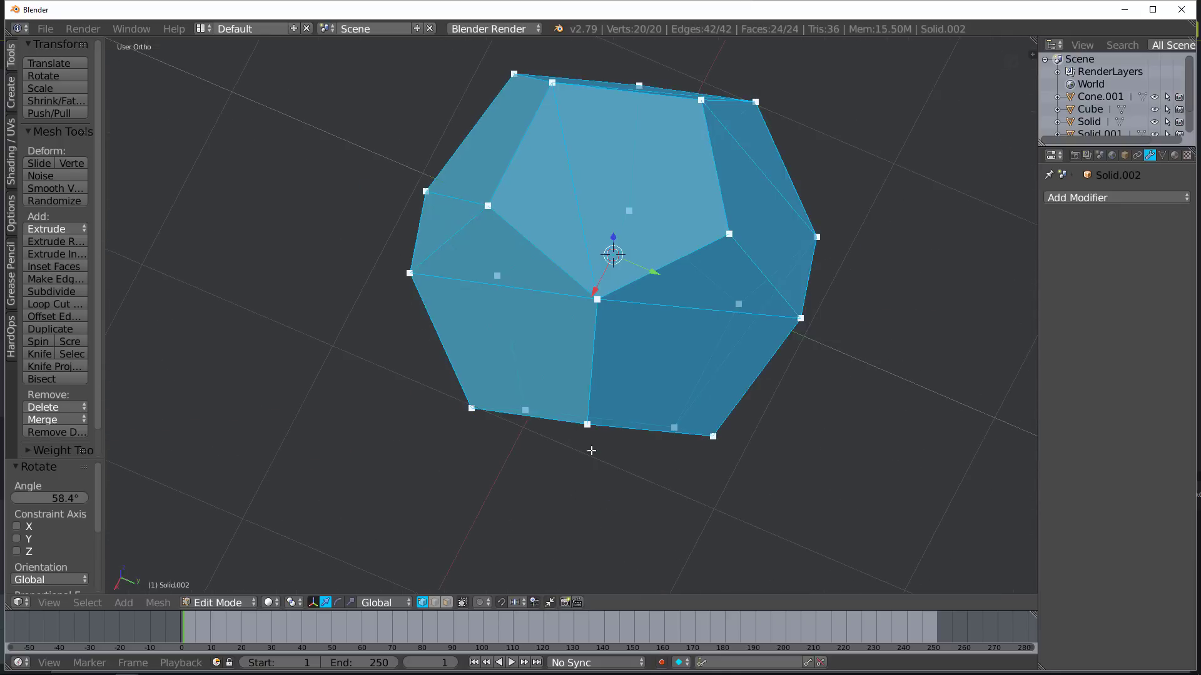
{"action": "key", "text": "KP_1"}
{"action": "key", "text": "Tab"}
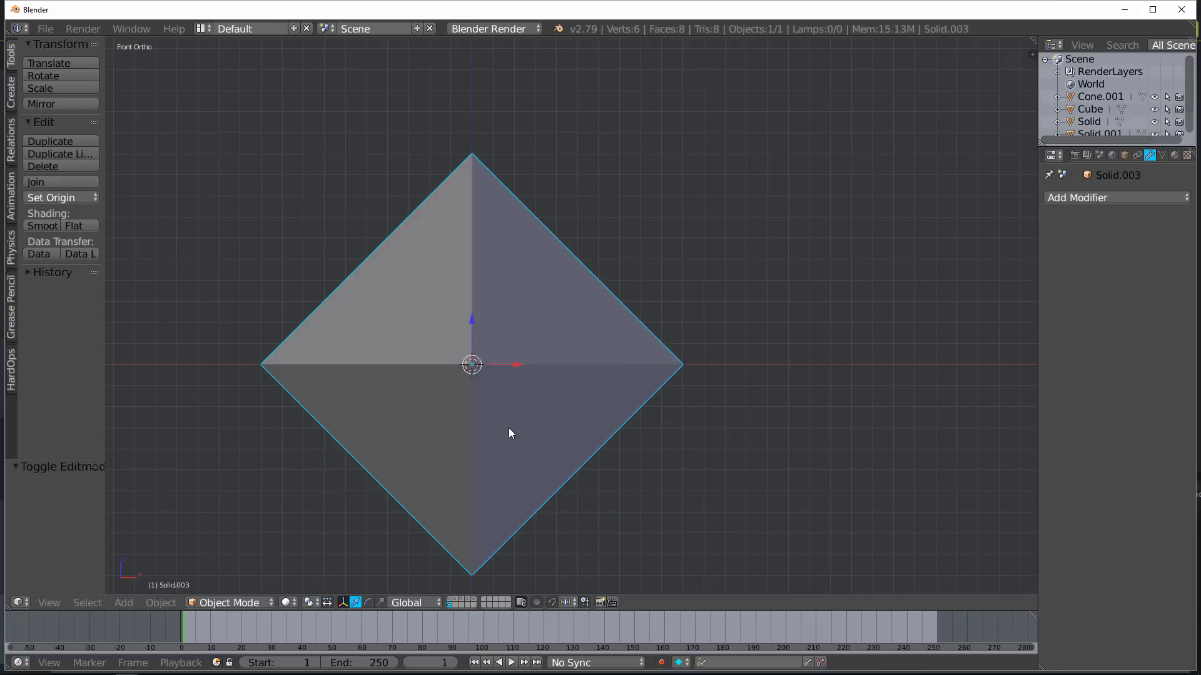
- Rotate the octahedron's whole mesh 45° in the right orthographic view
{"action": "key", "text": "KP_3"}
{"action": "key", "text": "Tab"}
{"action": "key", "text": "r"}
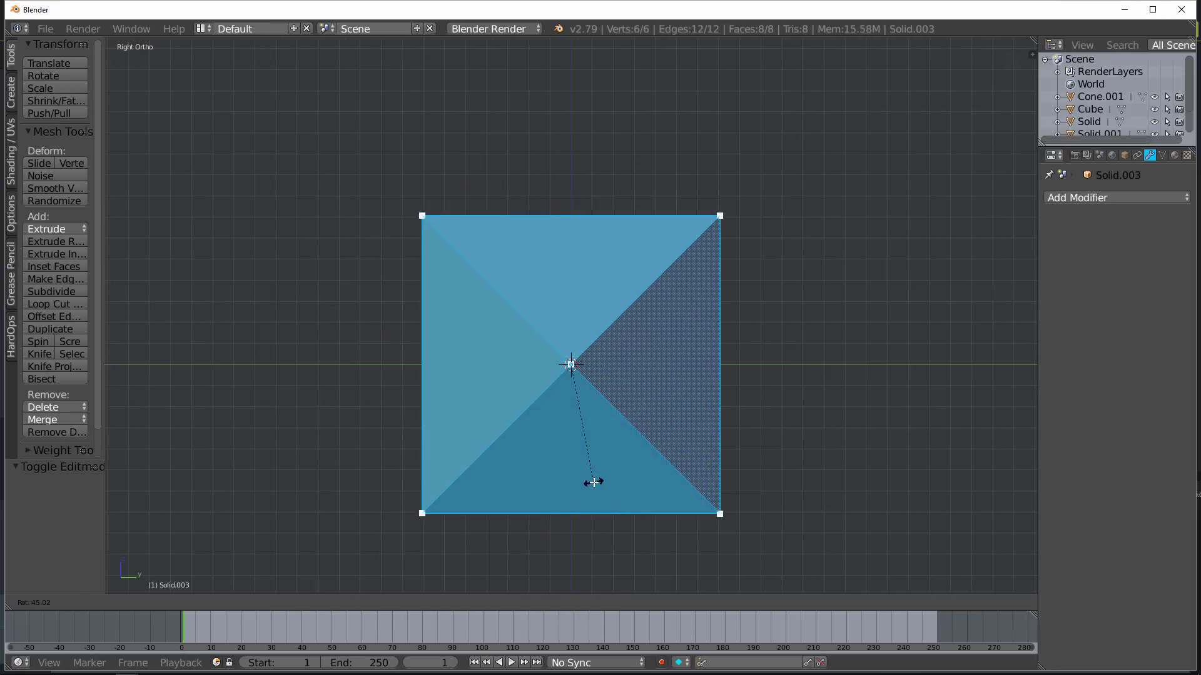
{"action": "left_click", "coordinate": [595, 483], "text": "ctrl"}
{"action": "middle_click_drag", "start_coordinate": [595, 483], "coordinate": [729, 526]}
- Rotate the octahedron's mesh about 35° in the front view so it lies on a face, and check both views
{"action": "key", "text": "KP_1"}
{"action": "key", "text": "r"}
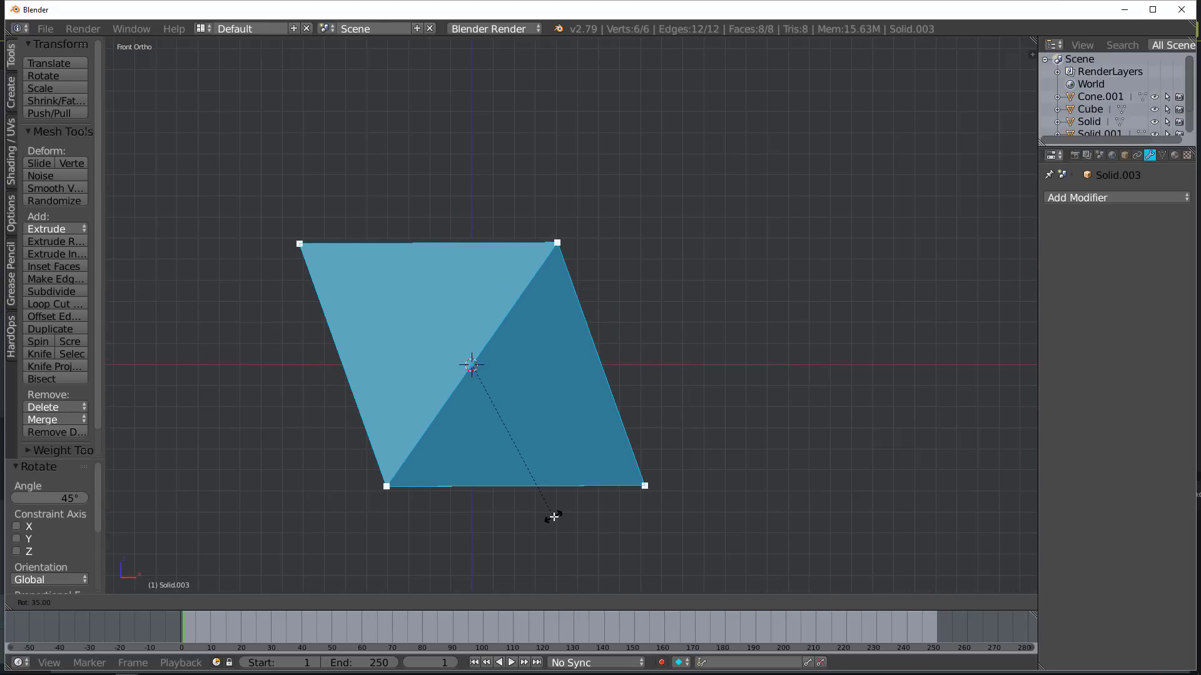
{"action": "left_click", "coordinate": [553, 516]}
{"action": "key", "text": "Tab"}
{"action": "key", "text": "KP_3"}
{"action": "key", "text": "KP_1"}
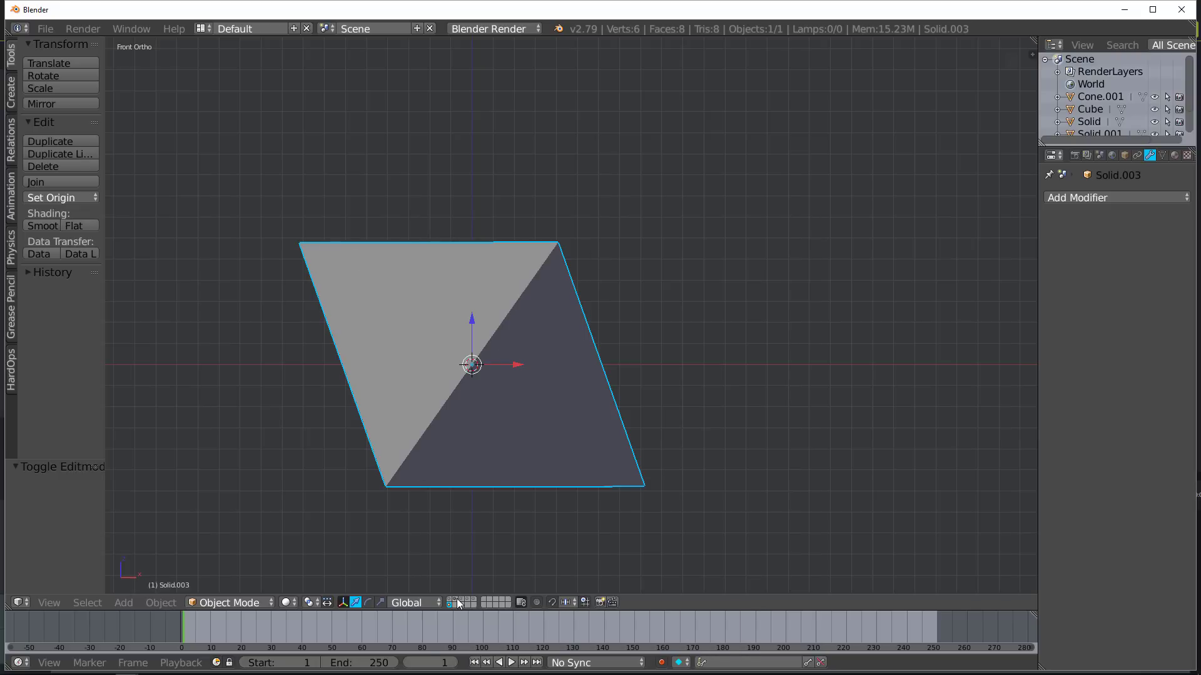
- Show the octahedron alongside the cube and scale the cube's mesh to about 0.554 to match its height
{"action": "left_click", "coordinate": [458, 599]}
{"action": "left_click", "coordinate": [468, 598]}
{"action": "right_click", "coordinate": [458, 563]}
{"action": "left_click", "coordinate": [449, 604], "text": "shift"}
{"action": "key", "text": "Tab"}
{"action": "key", "text": "s"}
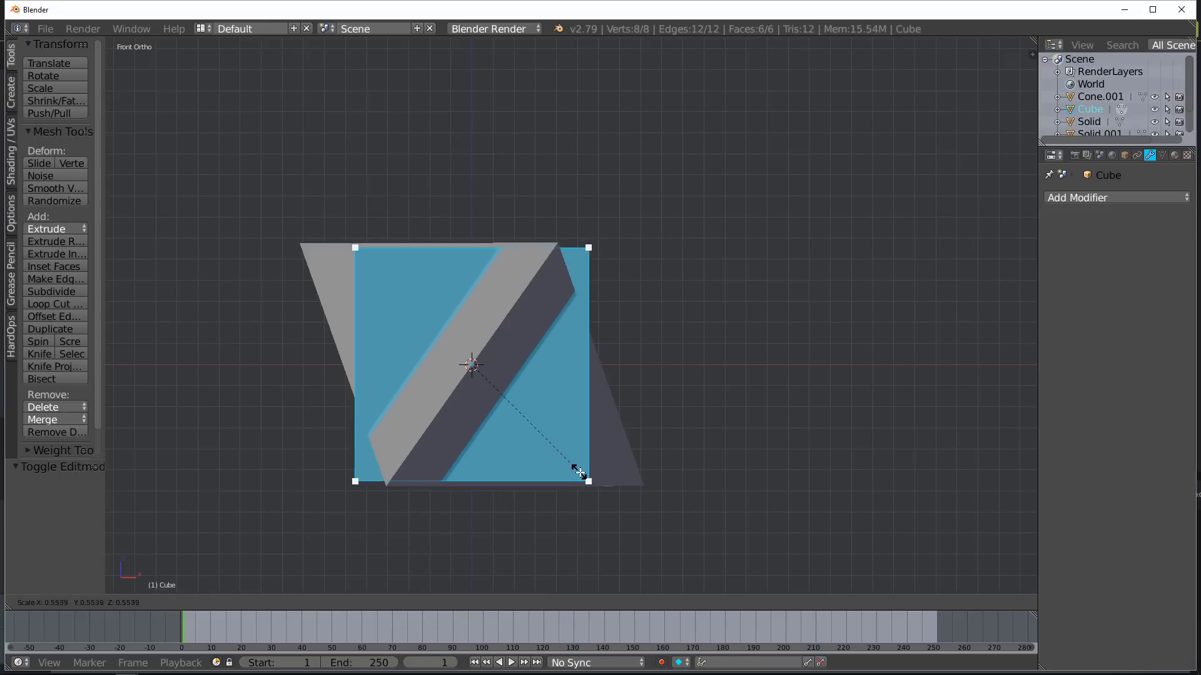
{"action": "left_click", "coordinate": [581, 474]}
{"action": "key", "text": "Tab"}
- Show the octahedron alongside the die made from intersected cones and scale that die by about 1.091 in the right view
{"action": "middle_click_drag", "start_coordinate": [446, 278], "coordinate": [483, 478]}
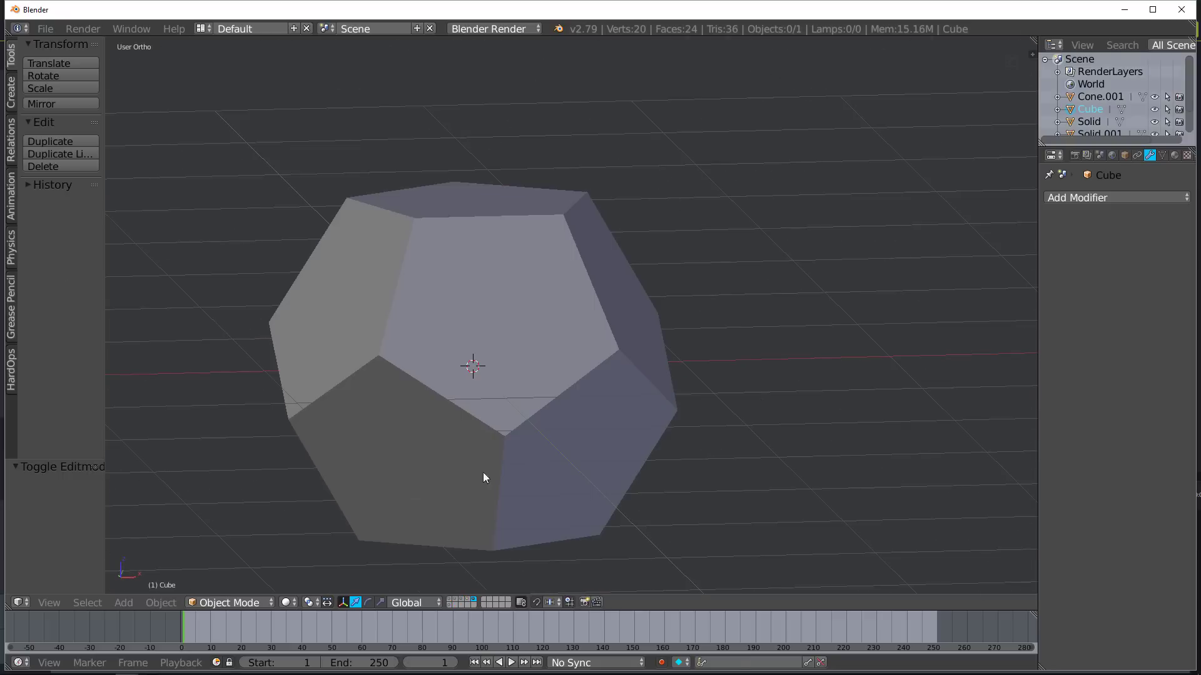
{"action": "left_click", "coordinate": [459, 599]}
{"action": "left_click", "coordinate": [449, 598]}
{"action": "right_click", "coordinate": [500, 417]}
{"action": "key", "text": "KP_3"}
{"action": "left_click", "coordinate": [450, 606], "text": "shift"}
{"action": "key", "text": "s"}
{"action": "left_click", "coordinate": [654, 459]}
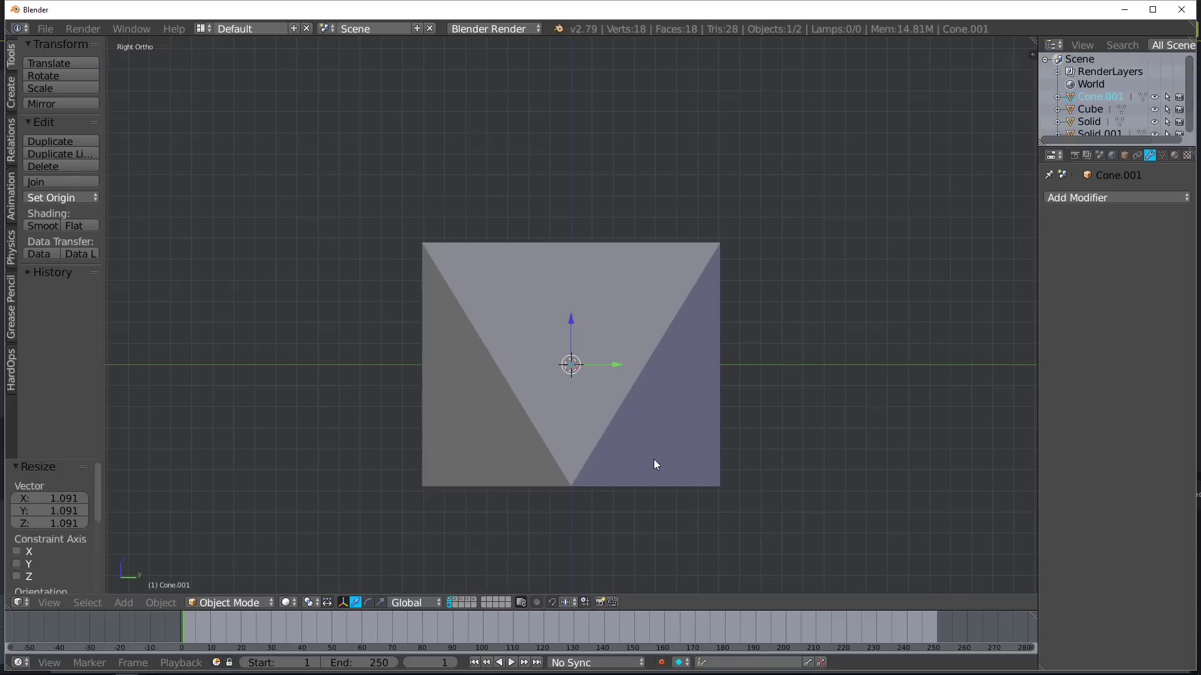
- Fine-tune the mesh scale of the intersected-cone die against the octahedron and check both dice from an angle
{"action": "key", "text": "Tab"}
{"action": "key", "text": "s"}
{"action": "left_click", "coordinate": [778, 477]}
{"action": "middle_click_drag", "start_coordinate": [648, 410], "coordinate": [646, 466]}
{"action": "key", "text": "a"}
{"action": "key", "text": "Tab"}
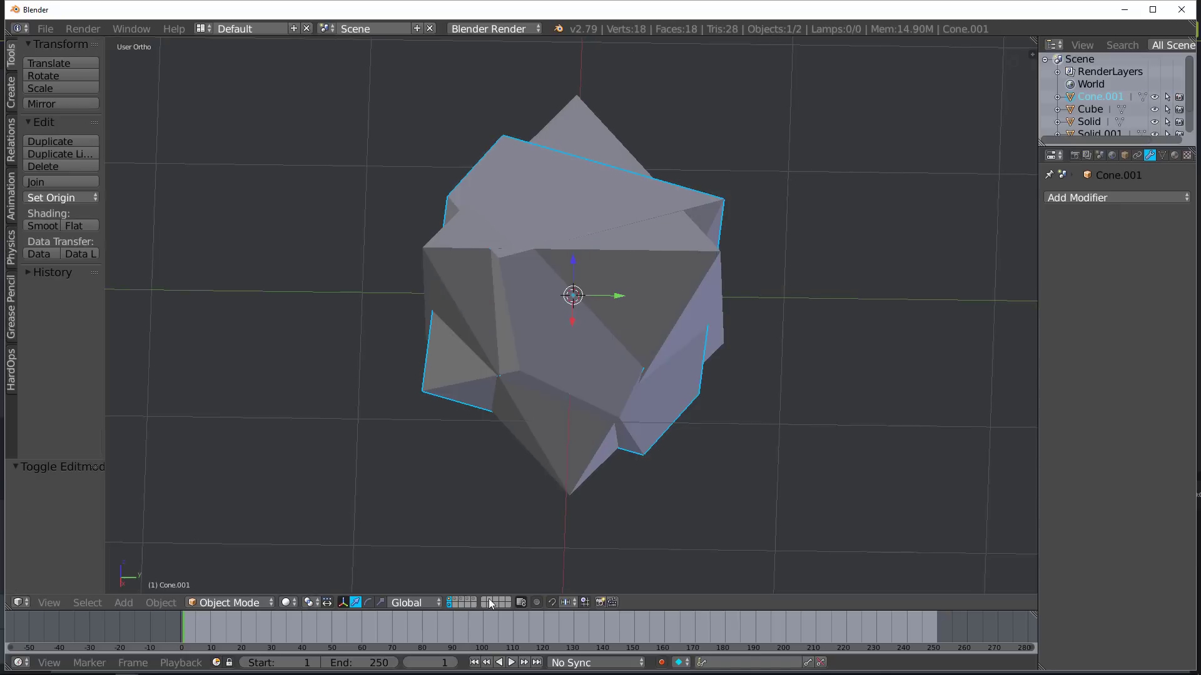
- Show the icosahedron's layer and move the icosahedron to layer 6
{"action": "left_click", "coordinate": [462, 599]}
{"action": "left_click", "coordinate": [456, 601]}
{"action": "right_click", "coordinate": [640, 377]}
{"action": "key", "text": "m"}
{"action": "left_click", "coordinate": [716, 383]}
- Find the dodecahedron on layer 5 and move it to layer 7
{"action": "left_click", "coordinate": [467, 599]}
{"action": "left_click", "coordinate": [461, 599]}
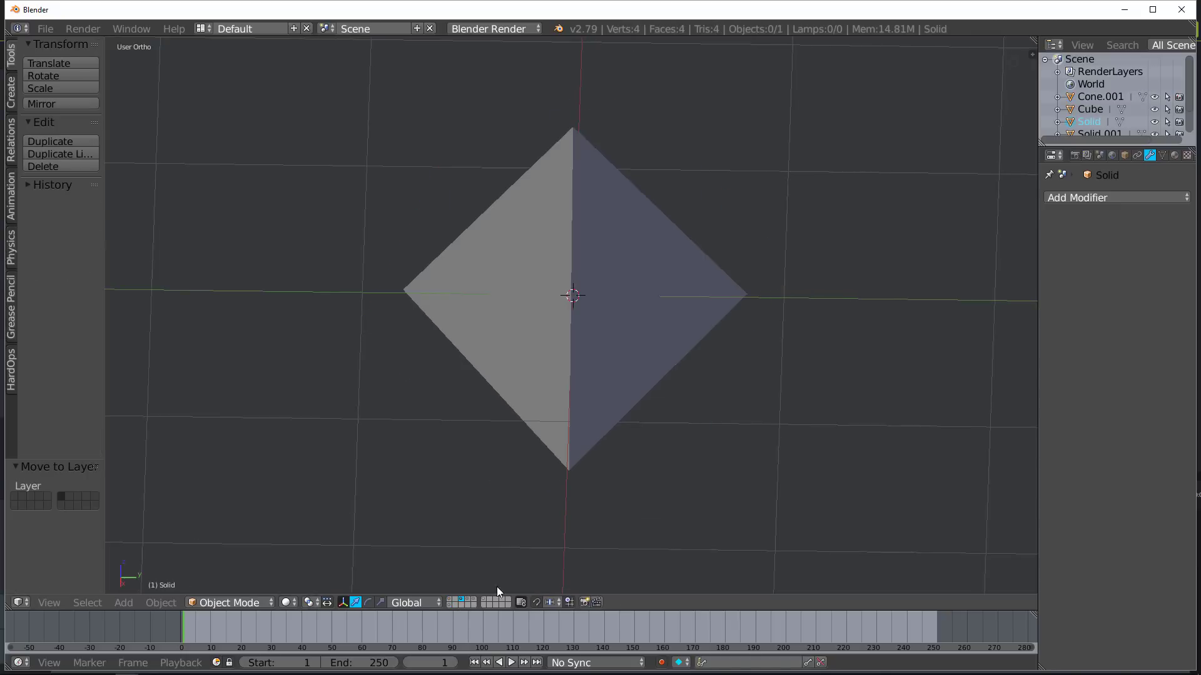
{"action": "left_click", "coordinate": [474, 599]}
{"action": "middle_click_drag", "start_coordinate": [553, 408], "coordinate": [550, 354]}
{"action": "right_click", "coordinate": [550, 354]}
{"action": "key", "text": "m"}
{"action": "left_click", "coordinate": [710, 376]}
- Show layer 3 and move the tetrahedron from it to layer 8
{"action": "left_click", "coordinate": [467, 599]}
{"action": "left_click", "coordinate": [463, 599]}
{"action": "right_click", "coordinate": [574, 414]}
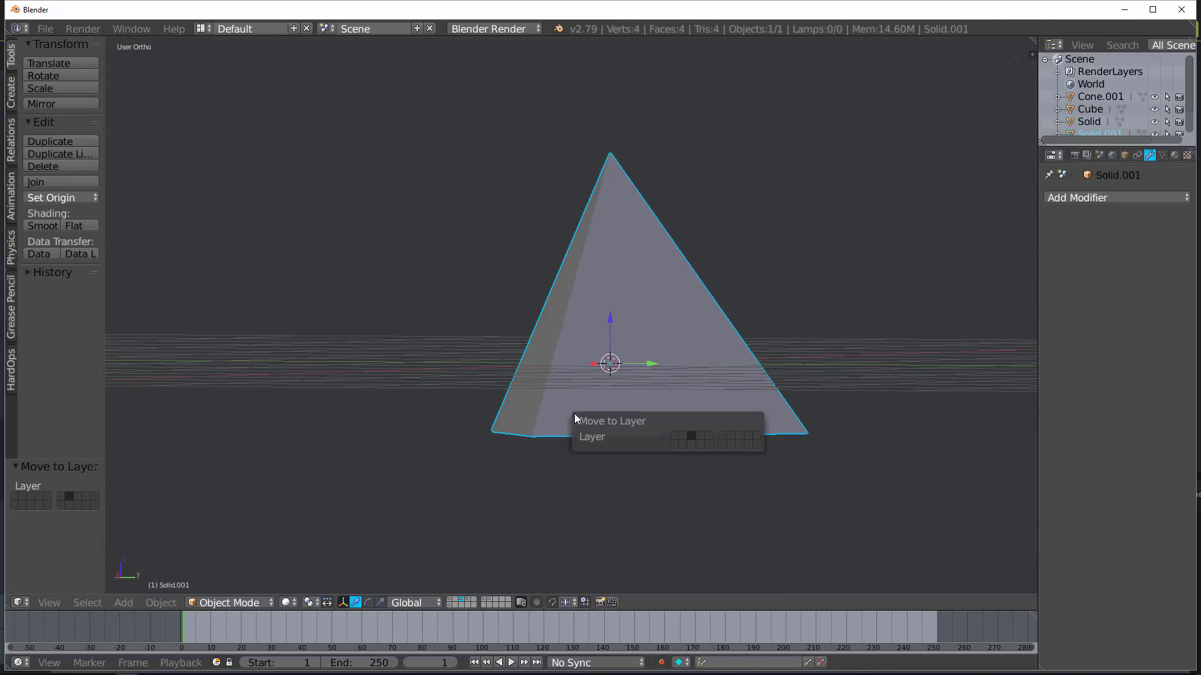
{"action": "left_click", "coordinate": [740, 436]}
- Show layers 6, 7 and 8 together in the front wireframe view and select the dodecahedron
{"action": "left_click", "coordinate": [494, 599]}
{"action": "left_click", "coordinate": [491, 599], "text": "shift"}
{"action": "left_click", "coordinate": [484, 599], "text": "shift"}
{"action": "middle_click_drag", "start_coordinate": [513, 444], "coordinate": [448, 469]}
{"action": "key", "text": "KP_1"}
{"action": "right_click", "coordinate": [390, 304]}
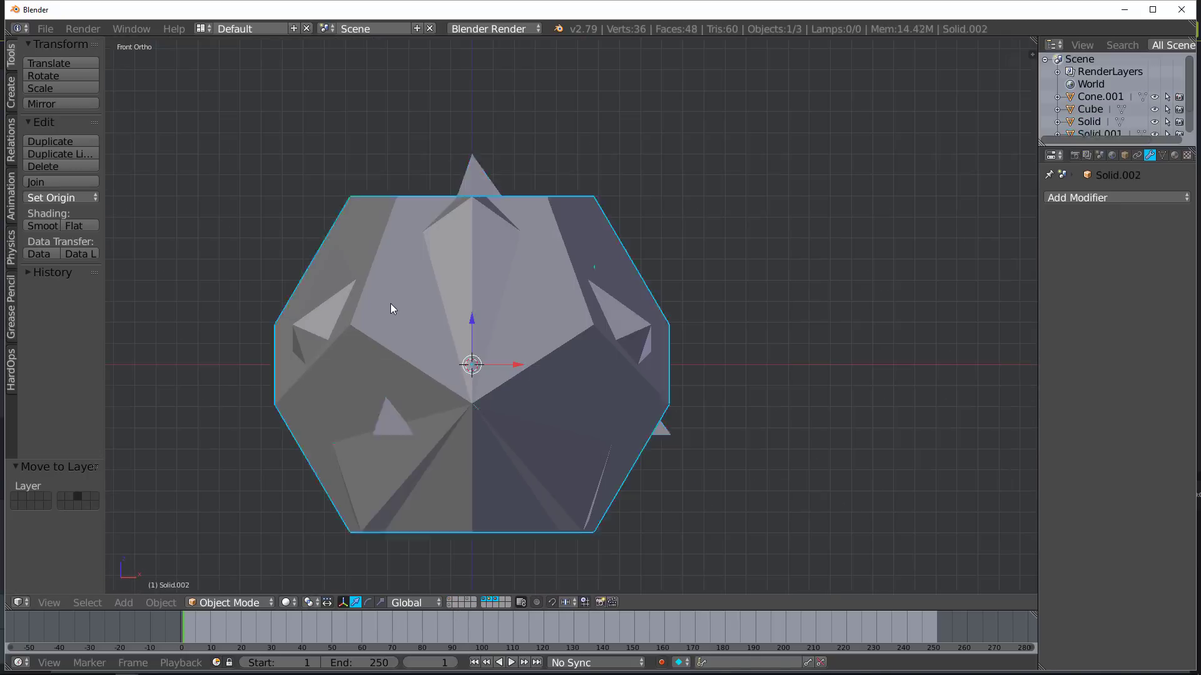
{"action": "key", "text": "z"}
{"action": "key", "text": "s"}
{"action": "left_click", "coordinate": [655, 456]}
{"action": "key", "text": "ctrl+z"}
- Scale the dodecahedron's whole mesh to about 0.654 in Edit Mode and raise it along Z
{"action": "key", "text": "Tab"}
{"action": "key", "text": "s"}
{"action": "left_click", "coordinate": [623, 464]}
{"action": "key", "text": "g"}
{"action": "key", "text": "z"}
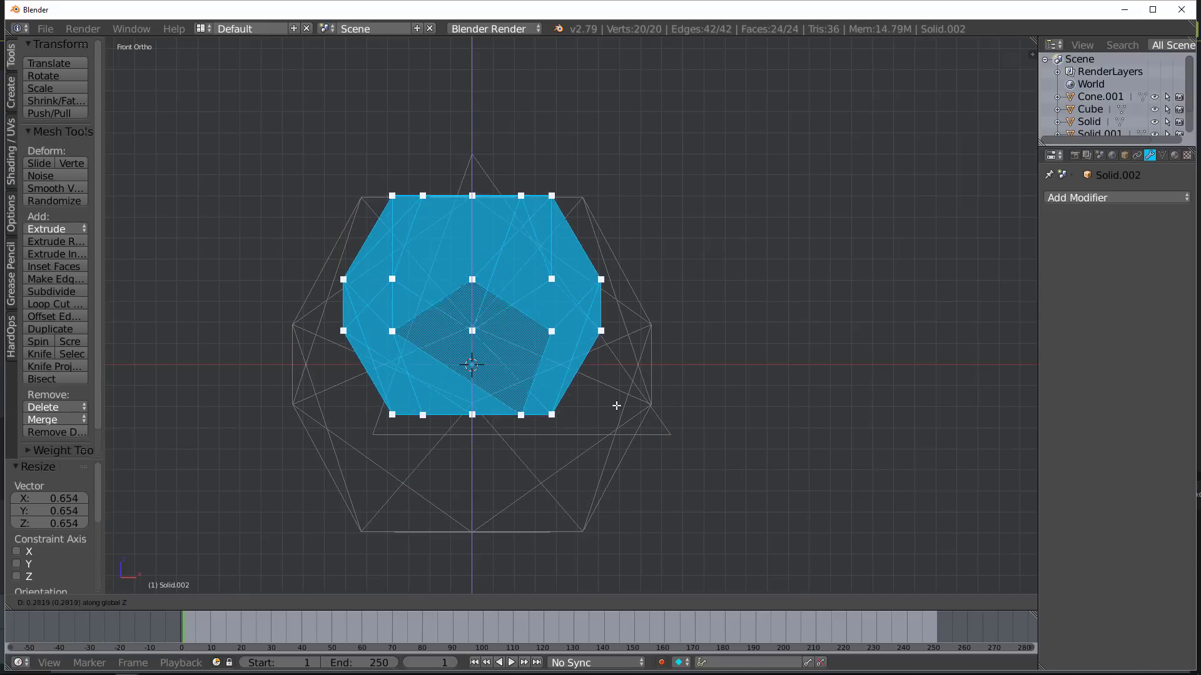
{"action": "left_click", "coordinate": [615, 401]}
- Refine the dodecahedron mesh's scale and Z position until its flat faces meet the tetrahedron's base and tip
{"action": "key", "text": "s"}
{"action": "left_click", "coordinate": [656, 409]}
{"action": "key", "text": "g"}
{"action": "key", "text": "z"}
{"action": "left_click", "coordinate": [658, 404]}
{"action": "key", "text": "s"}
{"action": "left_click", "coordinate": [666, 408]}
{"action": "key", "text": "Tab"}
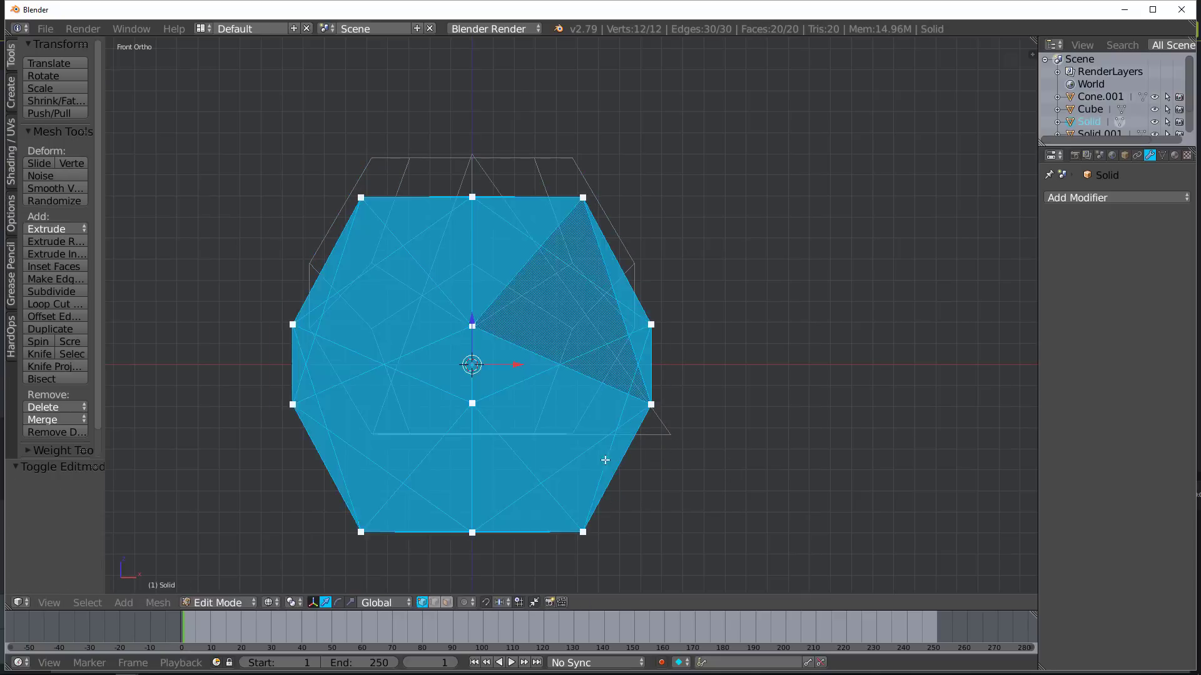
- Scale the icosahedron's mesh and shift it along Z so it spans the height from the tetrahedron's base to its tip
{"action": "key", "text": "s"}
{"action": "left_click", "coordinate": [529, 461]}
{"action": "key", "text": "g"}
{"action": "key", "text": "z"}
{"action": "left_click", "coordinate": [583, 410]}
{"action": "key", "text": "s"}
{"action": "left_click", "coordinate": [627, 416]}
{"action": "key", "text": "g"}
{"action": "key", "text": "z"}
{"action": "left_click", "coordinate": [629, 408]}
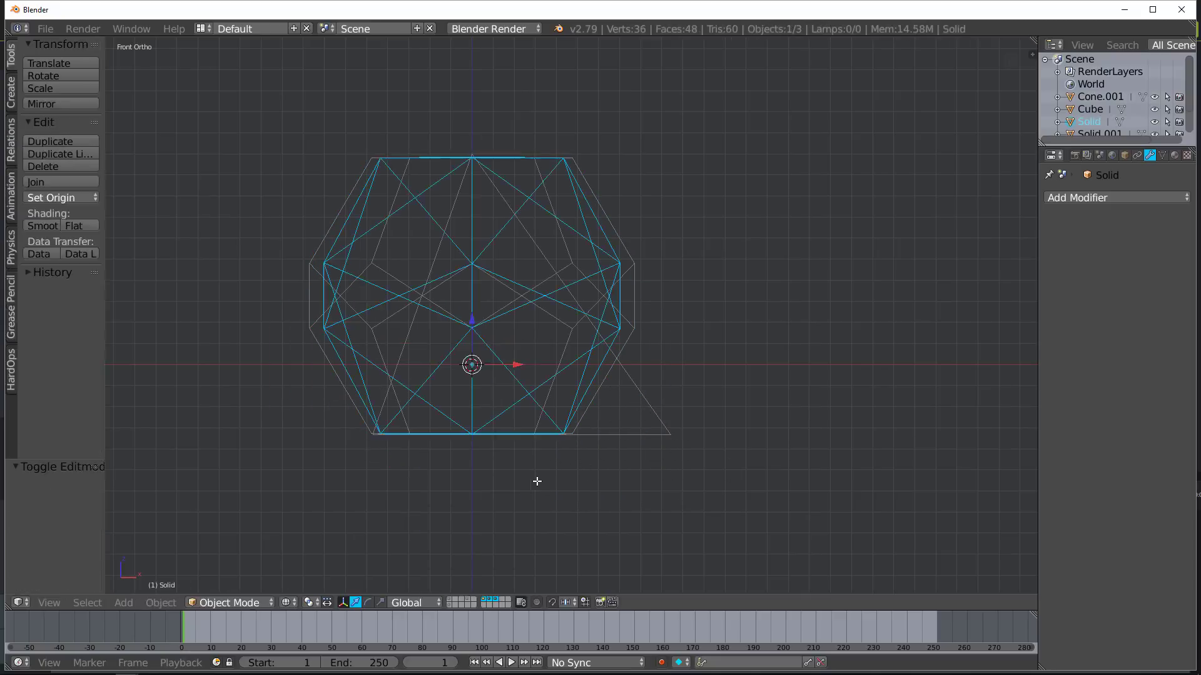
- Return to solid shading and inspect the three height-matched solids together with nothing selected
{"action": "left_click", "coordinate": [483, 599]}
{"action": "mouse_move", "coordinate": [536, 481]}
{"action": "middle_mouse_down"}
{"action": "mouse_move", "coordinate": [523, 509]}
{"action": "mouse_move", "coordinate": [630, 407]}
{"action": "mouse_move", "coordinate": [312, 376]}
{"action": "middle_mouse_up"}
{"action": "key", "text": "z"}
{"action": "left_click", "coordinate": [494, 599], "text": "shift"}
{"action": "left_click", "coordinate": [490, 599], "text": "shift"}
{"action": "key", "text": "a"}
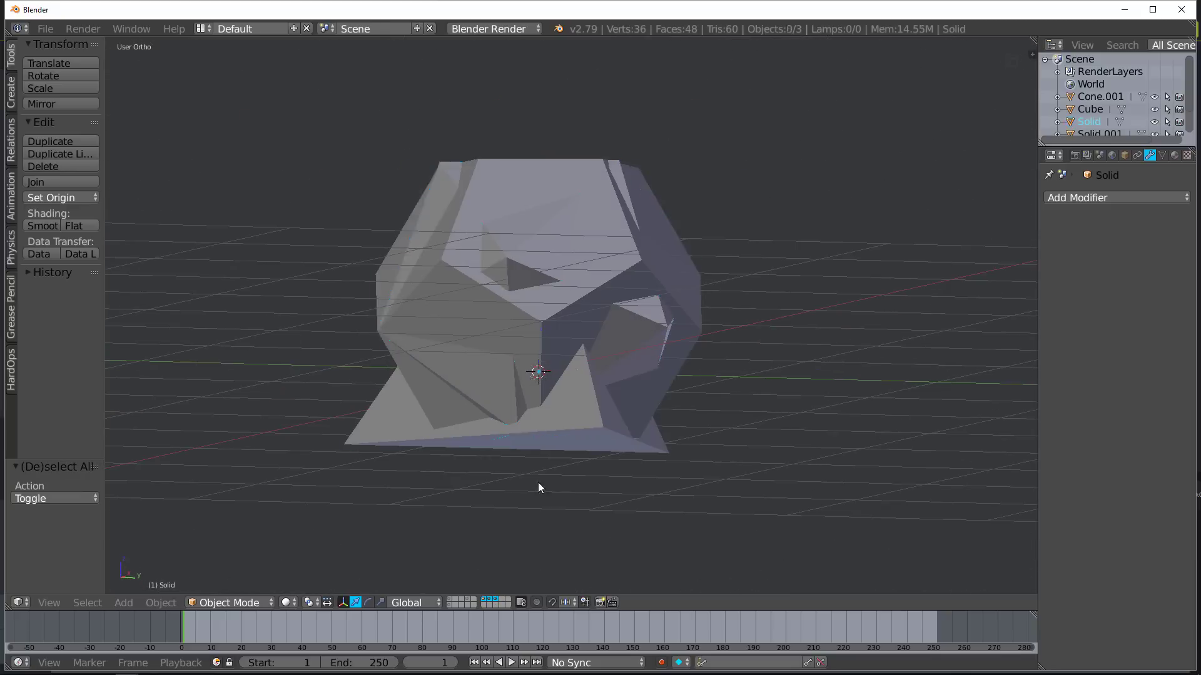
- Select the three solids, show the cube's layer with them, and lower and scale the solids in the front view
{"action": "key", "text": "a"}
{"action": "left_click", "coordinate": [449, 599], "text": "shift"}
{"action": "middle_click_drag", "start_coordinate": [490, 428], "coordinate": [597, 441]}
{"action": "key", "text": "KP_1"}
{"action": "key", "text": "g"}
{"action": "key", "text": "z"}
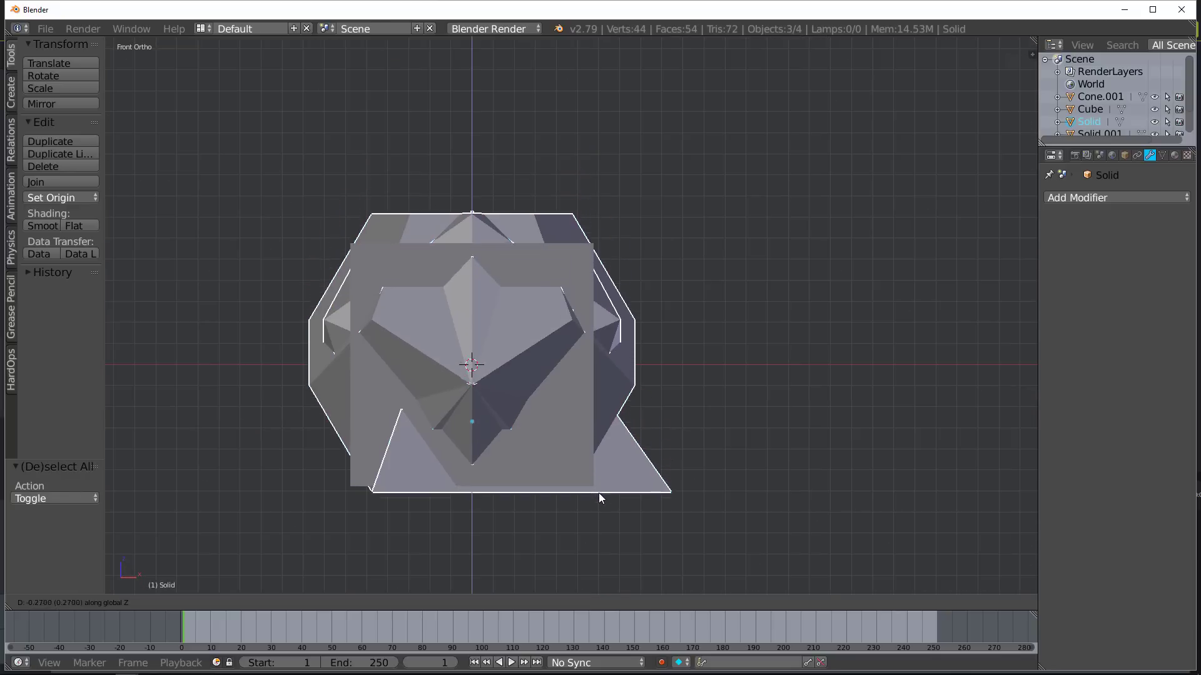
{"action": "left_click", "coordinate": [777, 507]}
{"action": "key", "text": "s"}
{"action": "left_click", "coordinate": [767, 498]}
- Refine the three solids' shared scale and Z position until their bases align with the cube's base
{"action": "key", "text": "g"}
{"action": "key", "text": "z"}
{"action": "left_click", "coordinate": [763, 481]}
{"action": "key", "text": "s"}
{"action": "left_click", "coordinate": [747, 478]}
{"action": "key", "text": "g"}
{"action": "key", "text": "z"}
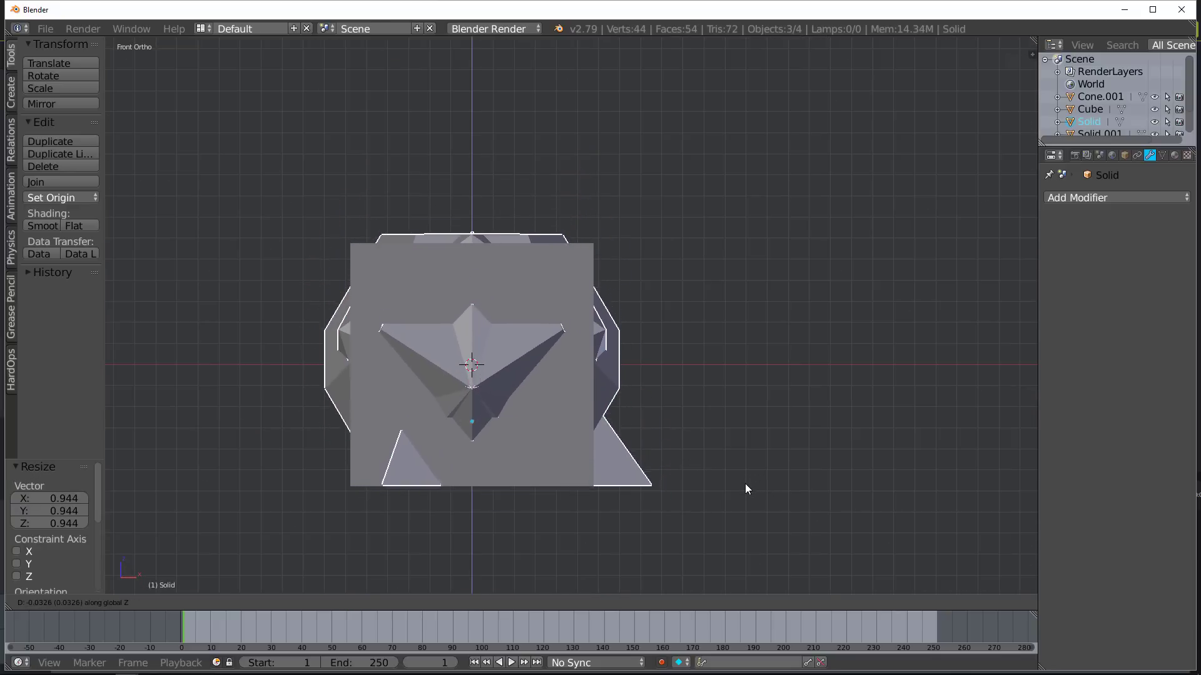
{"action": "left_click", "coordinate": [745, 481]}
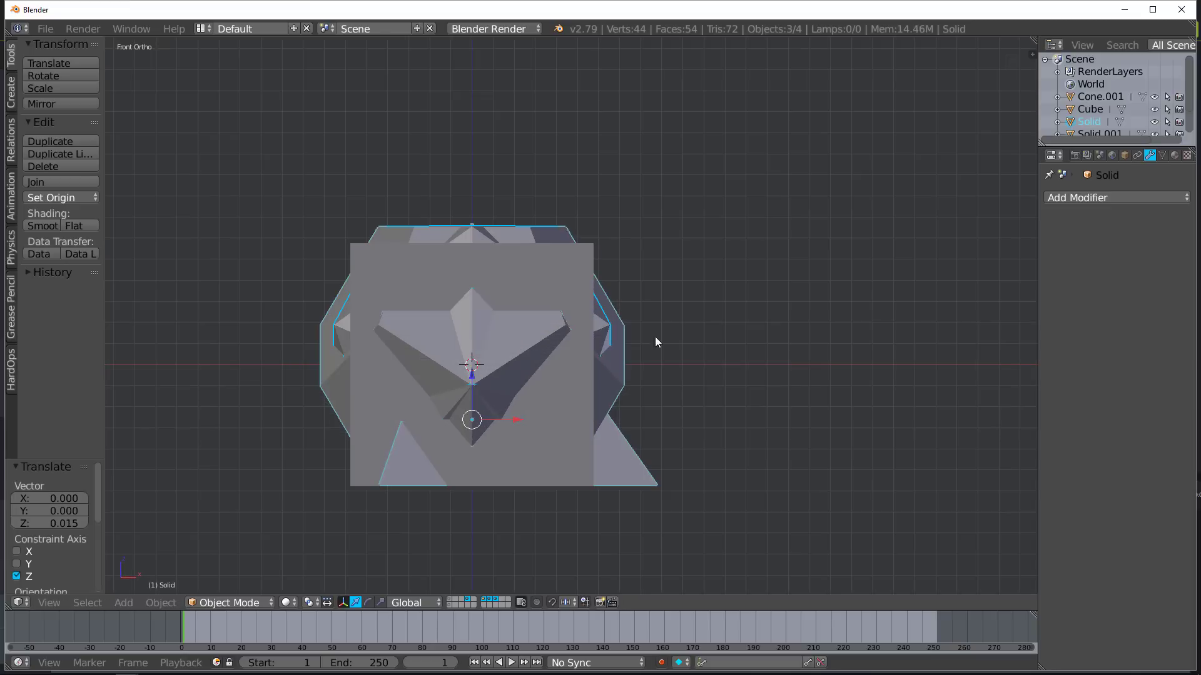
- Show layer 1 alone and move the intersected-cone die to layer 3
{"action": "left_click", "coordinate": [447, 601]}
{"action": "right_click", "coordinate": [553, 433]}
{"action": "middle_click_drag", "start_coordinate": [554, 432], "coordinate": [538, 458]}
{"action": "key", "text": "m"}
{"action": "left_click", "coordinate": [633, 460]}
- Show the cube's layer and move the cube to layer 2
{"action": "left_click", "coordinate": [466, 599]}
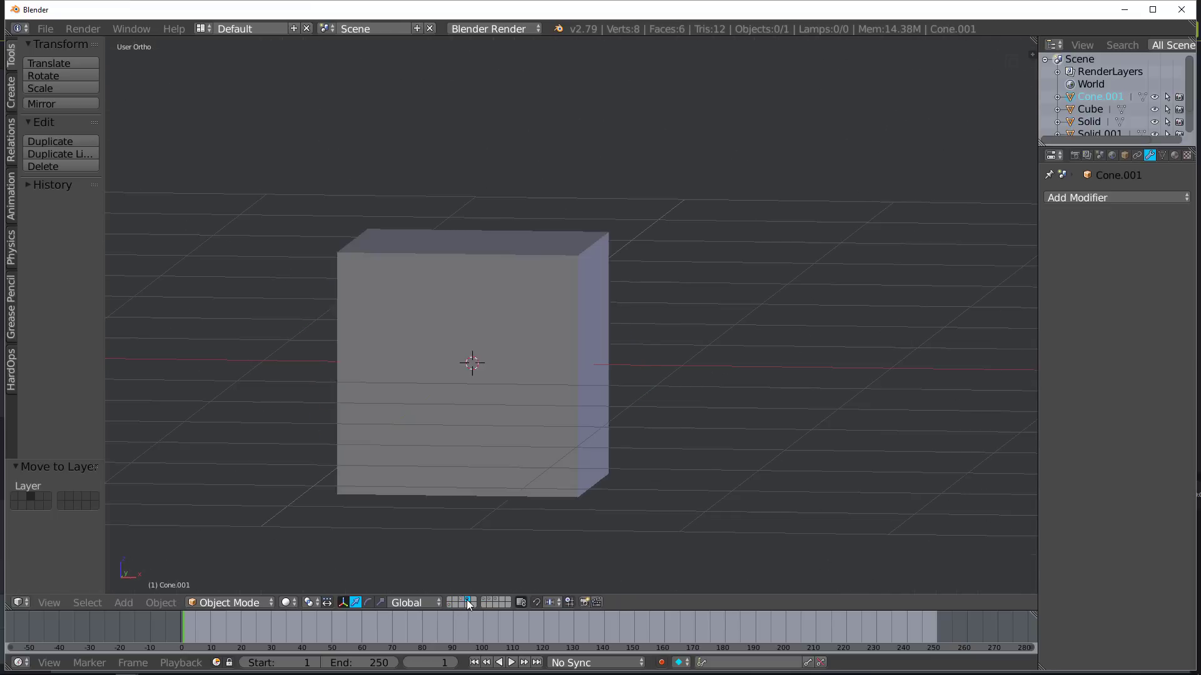
{"action": "right_click", "coordinate": [489, 425]}
{"action": "key", "text": "m"}
{"action": "left_click", "coordinate": [597, 445]}
- Show the octahedron's layer and move the octahedron to layer 4
{"action": "left_click", "coordinate": [450, 605]}
{"action": "right_click", "coordinate": [474, 409]}
{"action": "key", "text": "m"}
{"action": "left_click", "coordinate": [598, 426]}
- Move the icosahedron from layer 6 to layer 5 and check the die on layer 4
{"action": "left_click", "coordinate": [484, 600]}
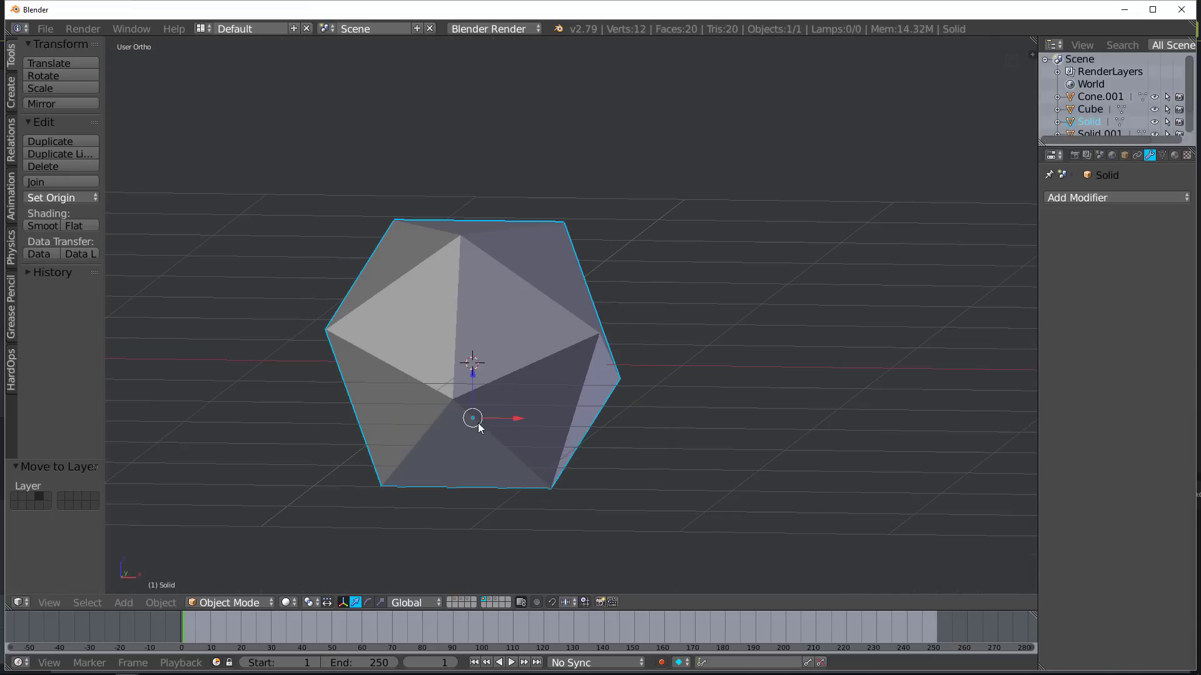
{"action": "key", "text": "m"}
{"action": "left_click", "coordinate": [610, 443]}
{"action": "left_click", "coordinate": [467, 600]}
{"action": "right_click", "coordinate": [516, 400]}
- Show layer 5 and move the icosahedron from it to layer 11
{"action": "left_click", "coordinate": [473, 599]}
{"action": "middle_click_drag", "start_coordinate": [537, 363], "coordinate": [478, 402]}
{"action": "right_click", "coordinate": [477, 401]}
{"action": "key", "text": "m"}
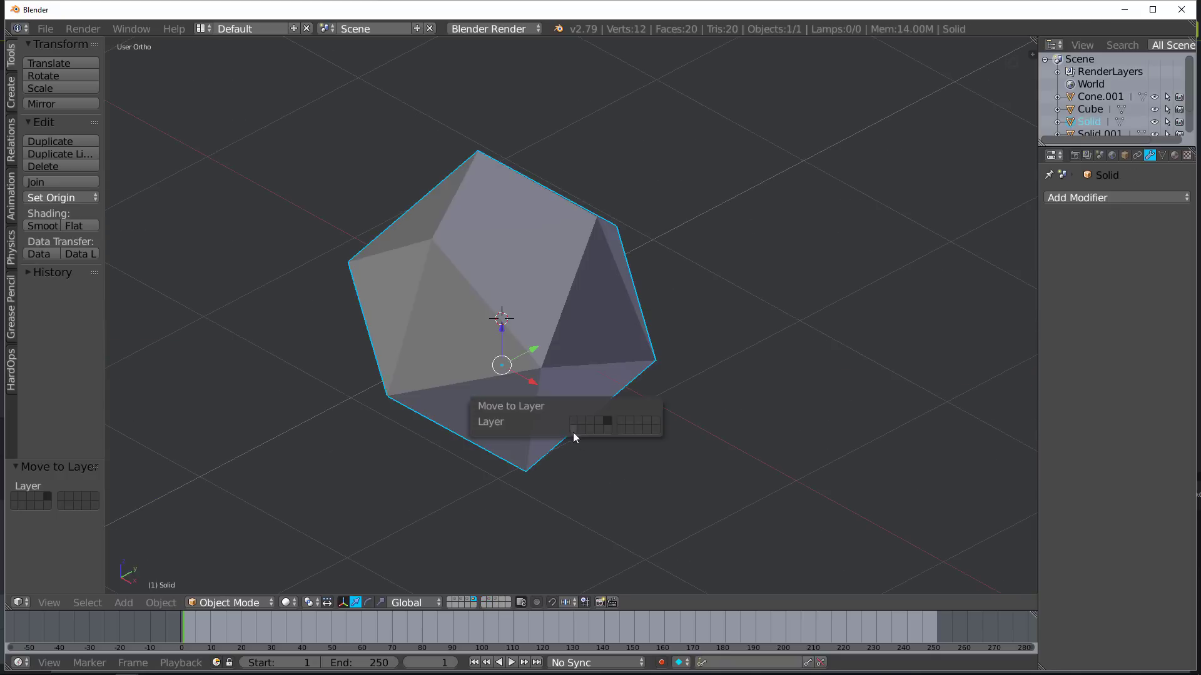
{"action": "left_click", "coordinate": [573, 432]}
- Show layer 7 and move the dodecahedron from it to layer 5
{"action": "left_click", "coordinate": [489, 600]}
{"action": "right_click", "coordinate": [517, 397]}
{"action": "key", "text": "m"}
{"action": "left_click", "coordinate": [647, 418]}
- Show layer 8 and move the tetrahedron from it to layer 1
{"action": "left_click", "coordinate": [496, 600]}
{"action": "key", "text": "m"}
{"action": "left_click", "coordinate": [630, 482]}
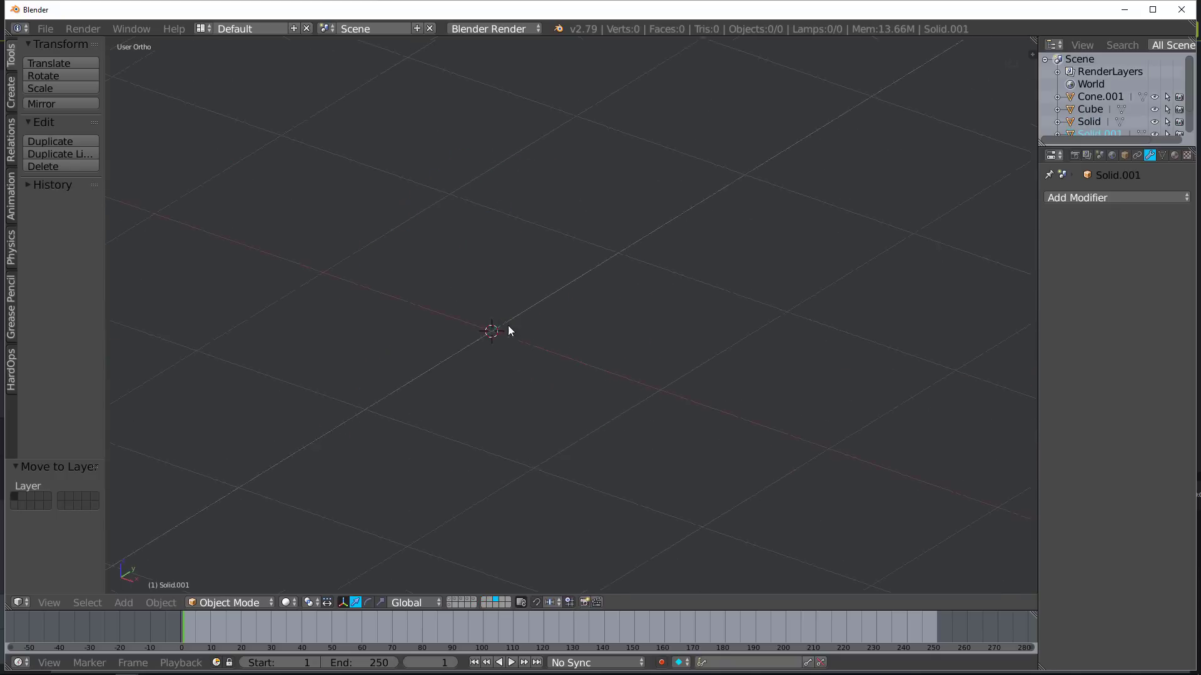
- Show all six dice layers, duplicate every die in place, and move the copies to layer 6
{"action": "middle_click_drag", "start_coordinate": [509, 327], "coordinate": [570, 314]}
{"action": "left_click", "coordinate": [451, 599]}
{"action": "left_click", "coordinate": [456, 601], "text": "shift"}
{"action": "left_click_drag", "start_coordinate": [461, 600], "coordinate": [452, 606], "text": "shift"}
{"action": "key", "text": "a"}
{"action": "key", "text": "a"}
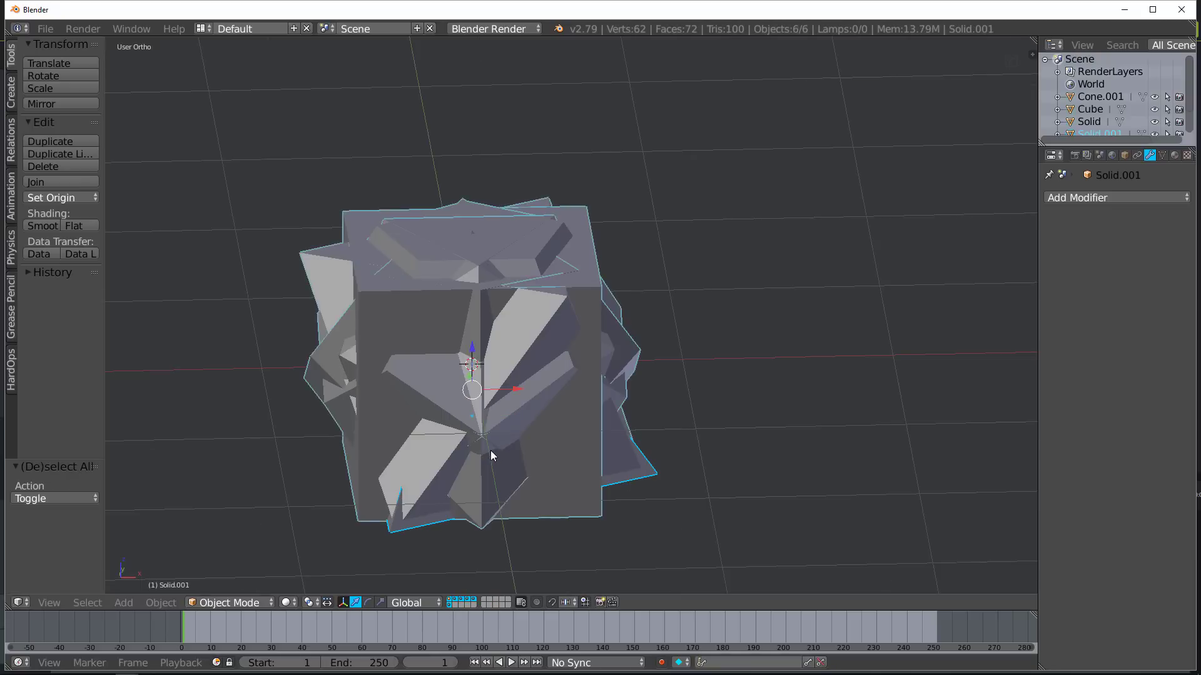
{"action": "key", "text": "shift+d"}
{"action": "right_click", "coordinate": [467, 360]}
{"action": "key", "text": "m"}
{"action": "left_click", "coordinate": [613, 377]}
{"action": "left_click", "coordinate": [484, 599]}
- Join the six duplicated dice into one object and open its mesh for editing with nothing selected
{"action": "middle_click_drag", "start_coordinate": [552, 510], "coordinate": [520, 496]}
{"action": "key", "text": "ctrl+j"}
{"action": "key", "text": "Tab"}
{"action": "key", "text": "a"}
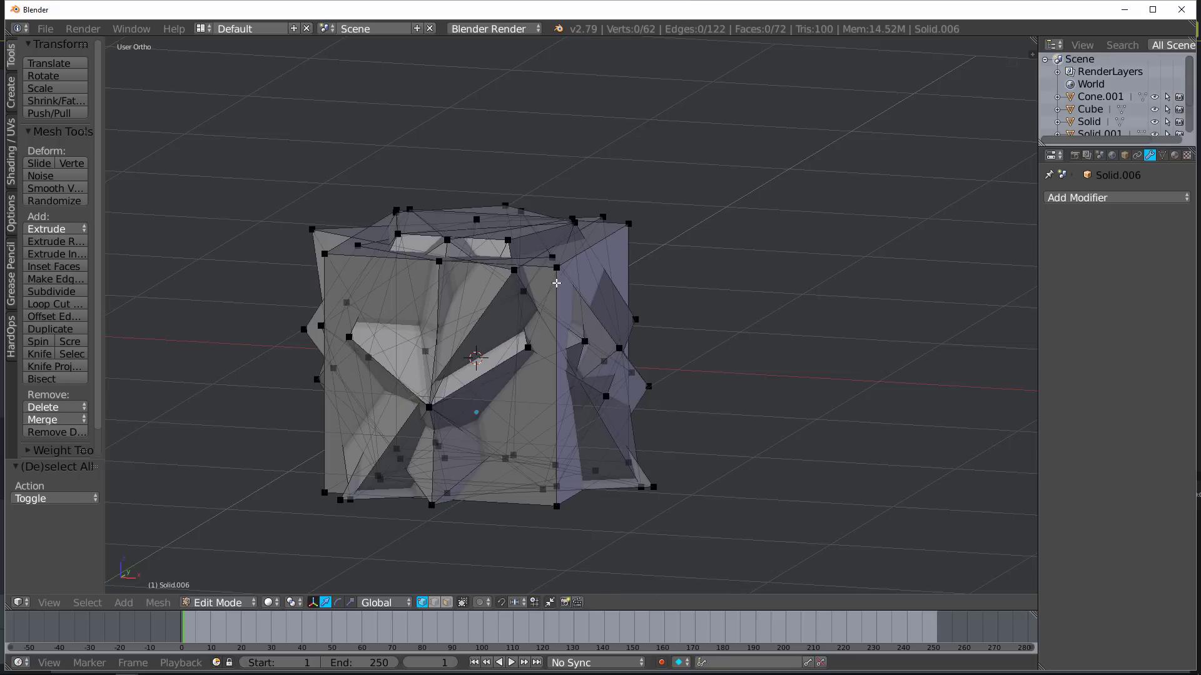
- Select the linked cube geometry and move it about -1.805 along Y in the top view
{"action": "key", "text": "l"}
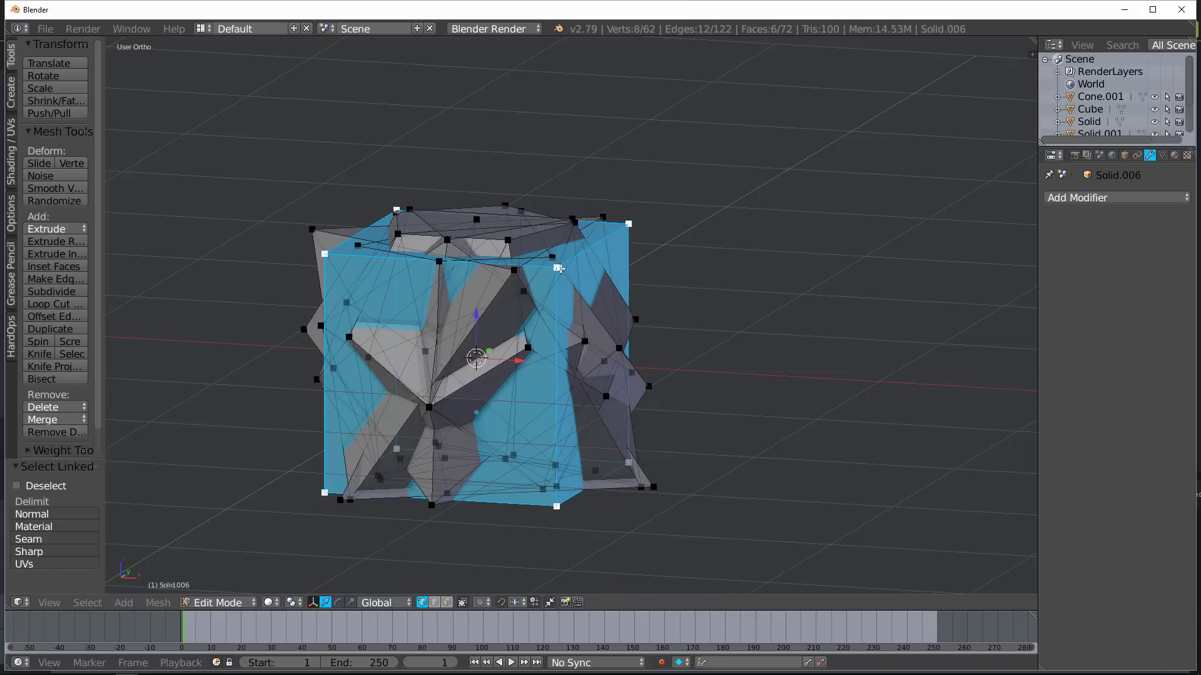
{"action": "key", "text": "KP_7"}
{"action": "left_click_drag", "start_coordinate": [512, 274], "coordinate": [511, 493]}
{"action": "scroll", "coordinate": [548, 446], "scroll_direction": "down", "scroll_amount": 3}
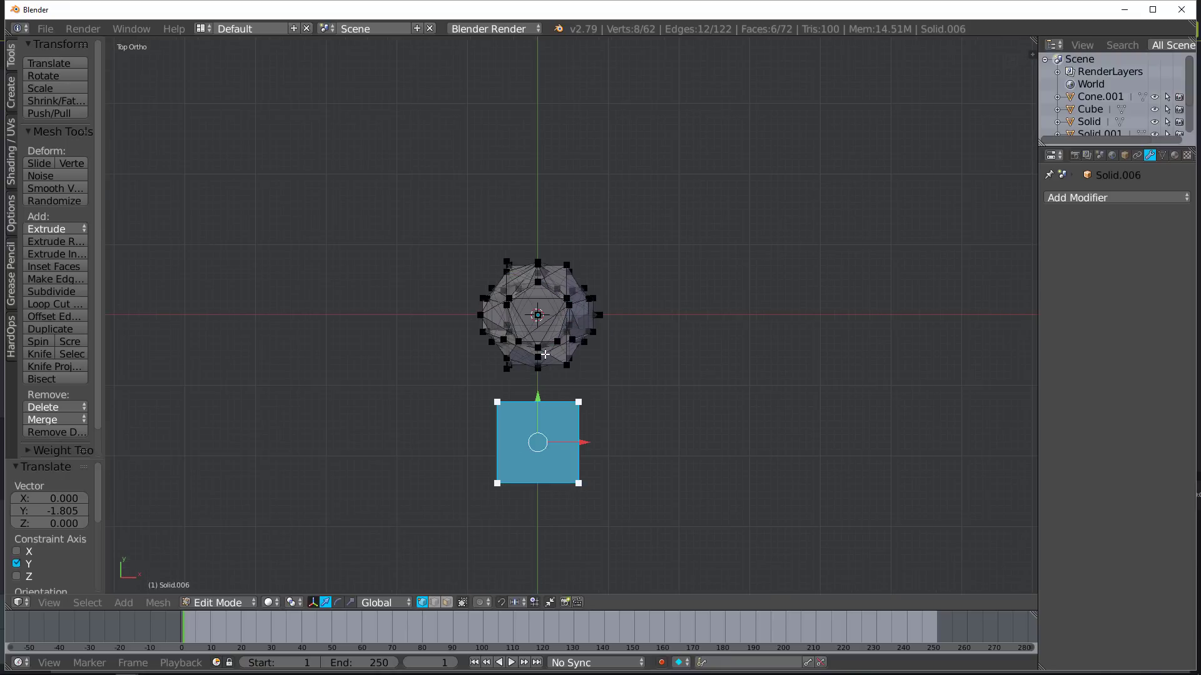
- Separate the octahedron's linked mesh from the pile, placing it diagonally past the cube in negative Y and positive X
{"action": "key", "text": "a"}
{"action": "key", "text": "l"}
{"action": "left_click_drag", "start_coordinate": [537, 273], "coordinate": [537, 511]}
{"action": "scroll", "coordinate": [600, 440], "scroll_direction": "down", "scroll_amount": 3}
{"action": "left_click_drag", "start_coordinate": [600, 440], "coordinate": [668, 448]}
{"action": "left_click_drag", "start_coordinate": [621, 394], "coordinate": [621, 407]}
- Select the linked icosahedron mesh and move it out of the pile along negative X
{"action": "key", "text": "a"}
{"action": "key", "text": "l"}
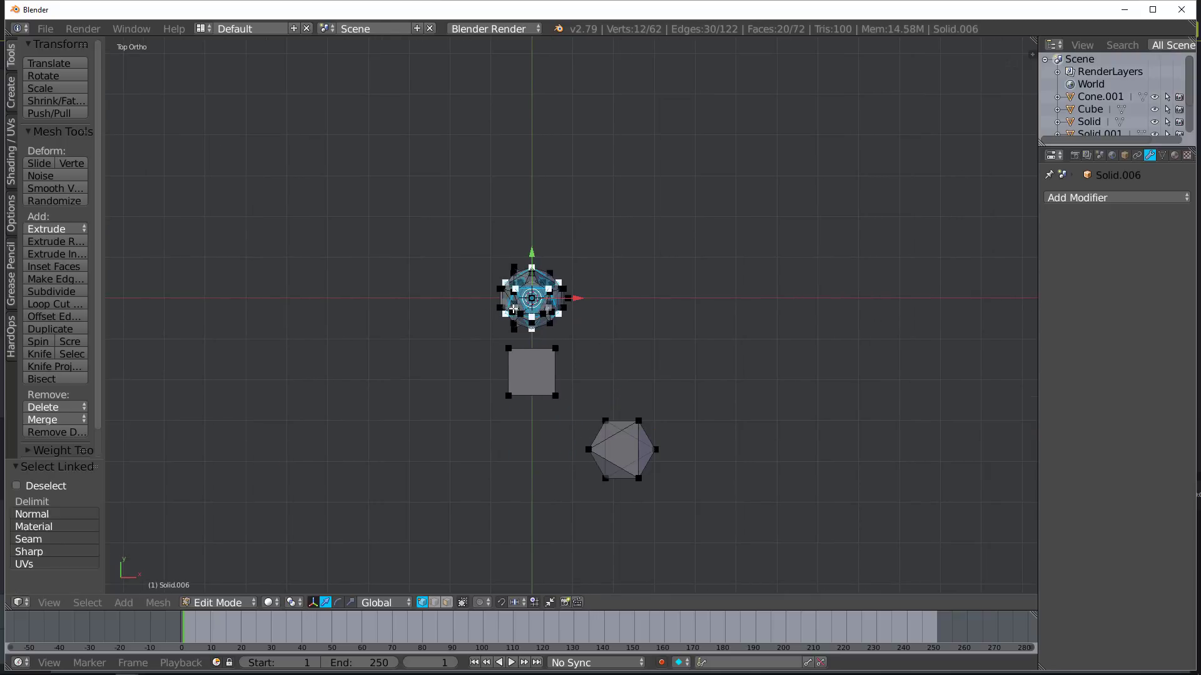
{"action": "left_click_drag", "start_coordinate": [567, 310], "coordinate": [470, 307]}
- Move the linked tetrahedron mesh past the icosahedron in negative X and positive Y
{"action": "key", "text": "a"}
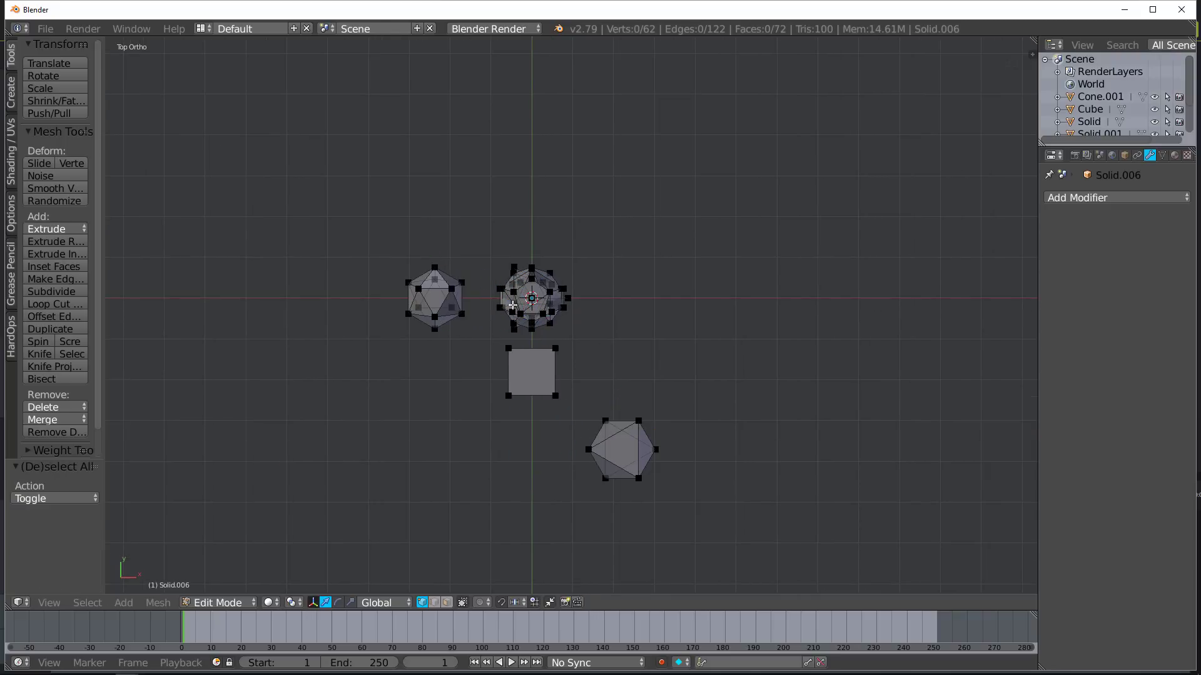
{"action": "key", "text": "l"}
{"action": "left_click_drag", "start_coordinate": [576, 301], "coordinate": [400, 311]}
{"action": "left_click_drag", "start_coordinate": [356, 255], "coordinate": [335, 169]}
- Move the linked dodecahedron mesh down Y and 4.378 along X, diagonally beyond the octahedron
{"action": "key", "text": "a"}
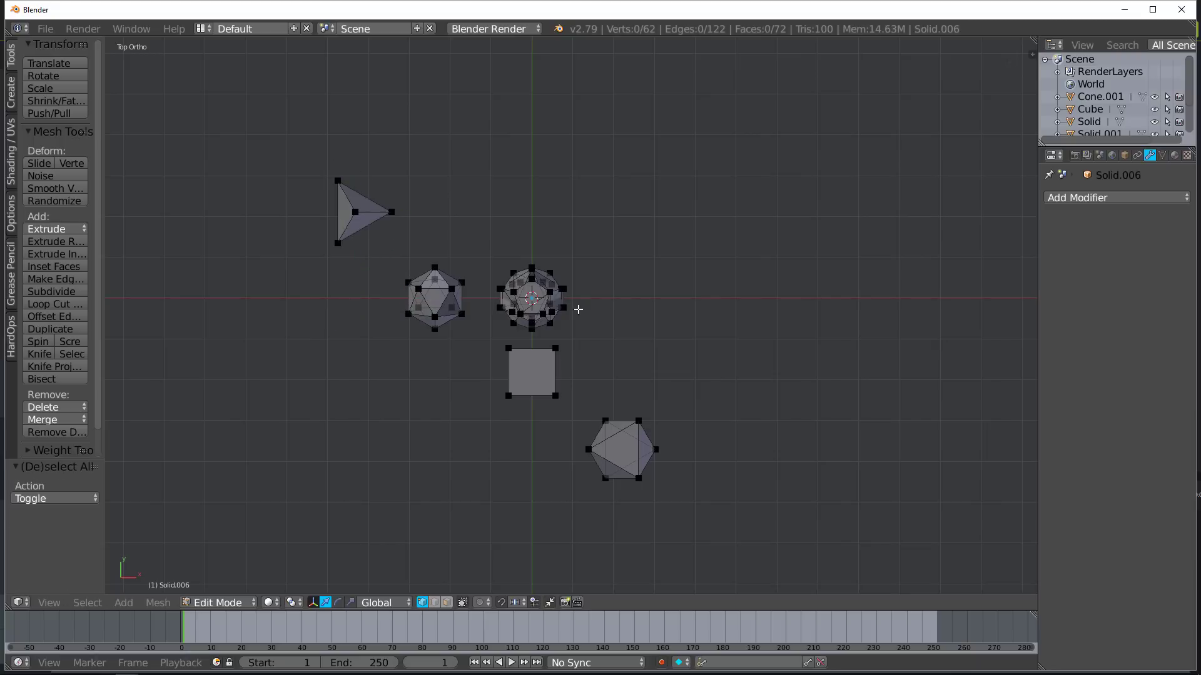
{"action": "key", "text": "l"}
{"action": "left_click_drag", "start_coordinate": [535, 255], "coordinate": [569, 498]}
{"action": "middle_click_drag", "start_coordinate": [555, 462], "coordinate": [492, 418], "text": "shift"}
{"action": "left_click_drag", "start_coordinate": [512, 496], "coordinate": [693, 496]}
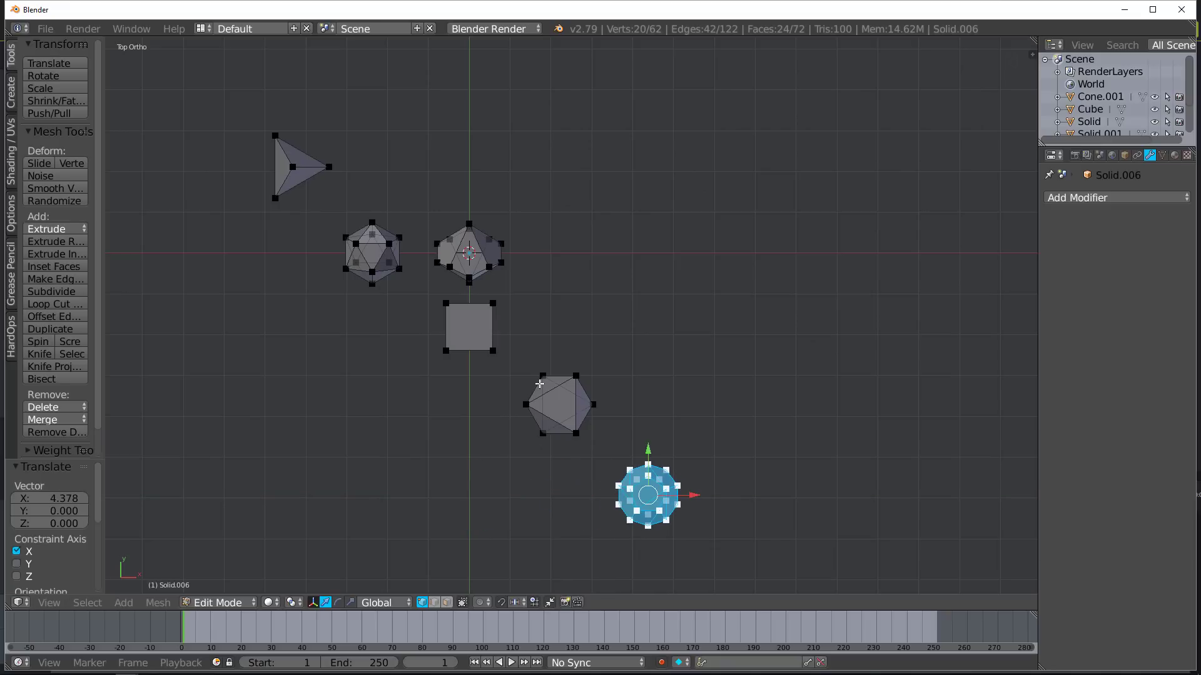
- Move the intersected-cone die's mesh down Y and 6.919 along X, diagonally beyond the dodecahedron
{"action": "key", "text": "a"}
{"action": "key", "text": "l"}
{"action": "left_click_drag", "start_coordinate": [469, 213], "coordinate": [468, 507]}
{"action": "middle_click_drag", "start_coordinate": [509, 450], "coordinate": [429, 348], "text": "shift"}
{"action": "left_click_drag", "start_coordinate": [387, 363], "coordinate": [399, 419]}
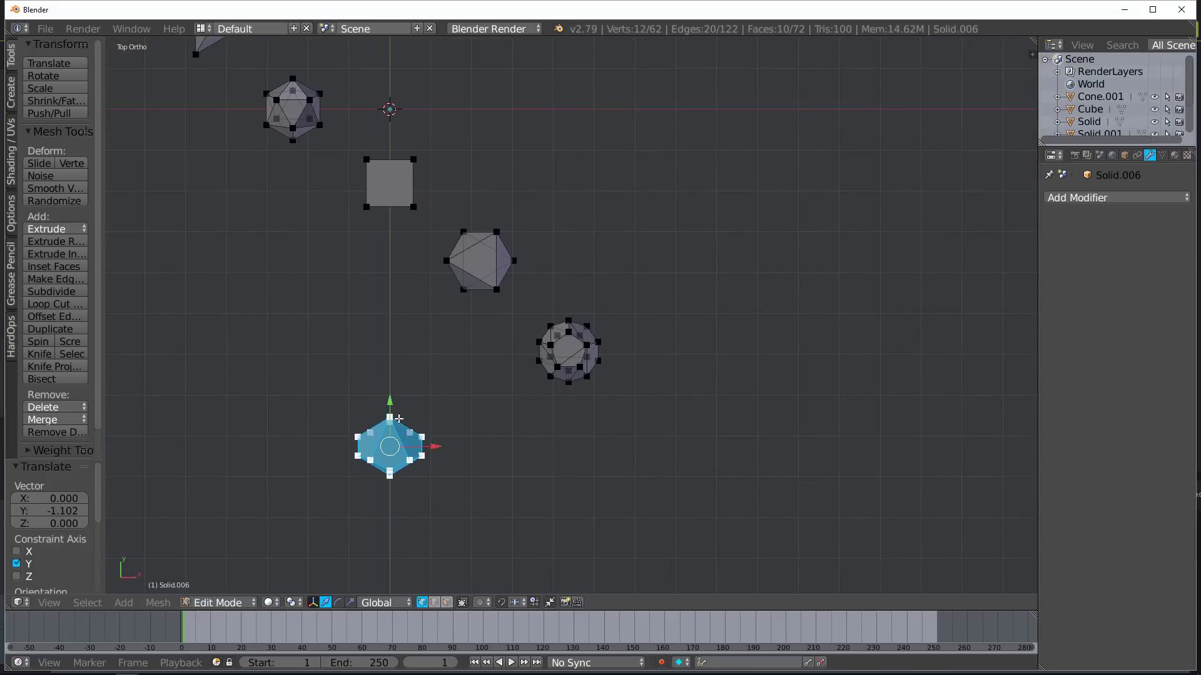
{"action": "left_click_drag", "start_coordinate": [452, 447], "coordinate": [718, 447]}
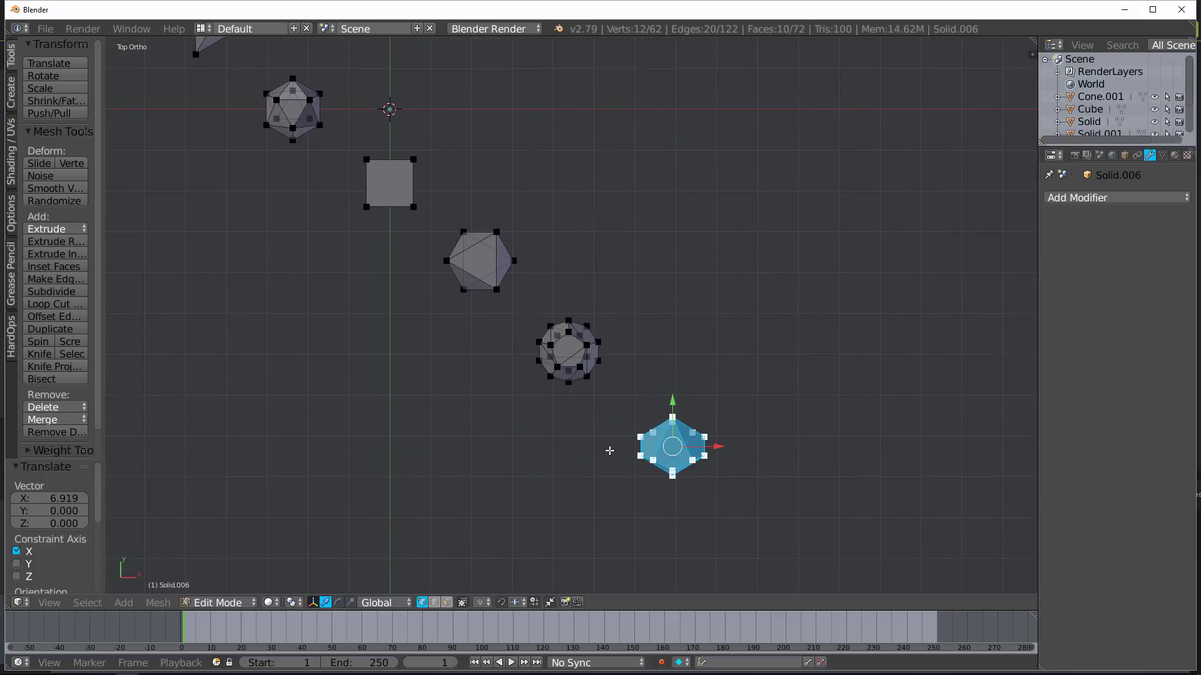
- Examine the spacing and base alignment of the six dice in the front, right and tilted views
{"action": "key", "text": "KP_1"}
{"action": "middle_click_drag", "start_coordinate": [336, 394], "coordinate": [471, 392], "text": "shift"}
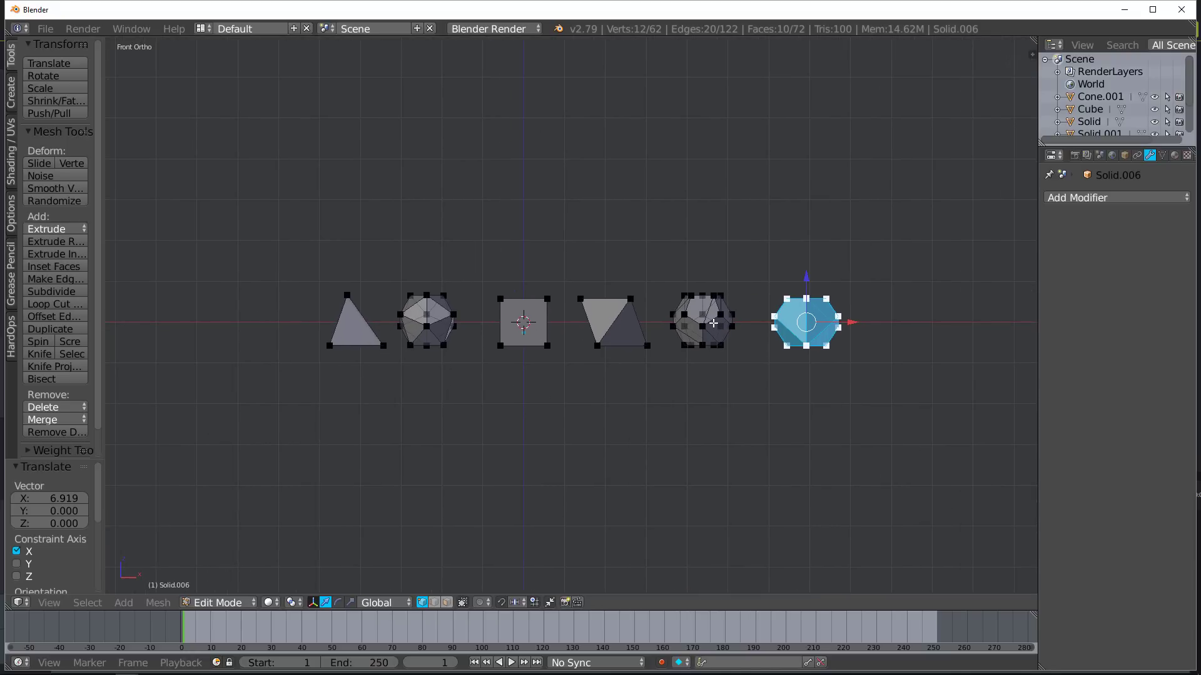
{"action": "middle_click_drag", "start_coordinate": [713, 323], "coordinate": [704, 327]}
{"action": "key", "text": "KP_3"}
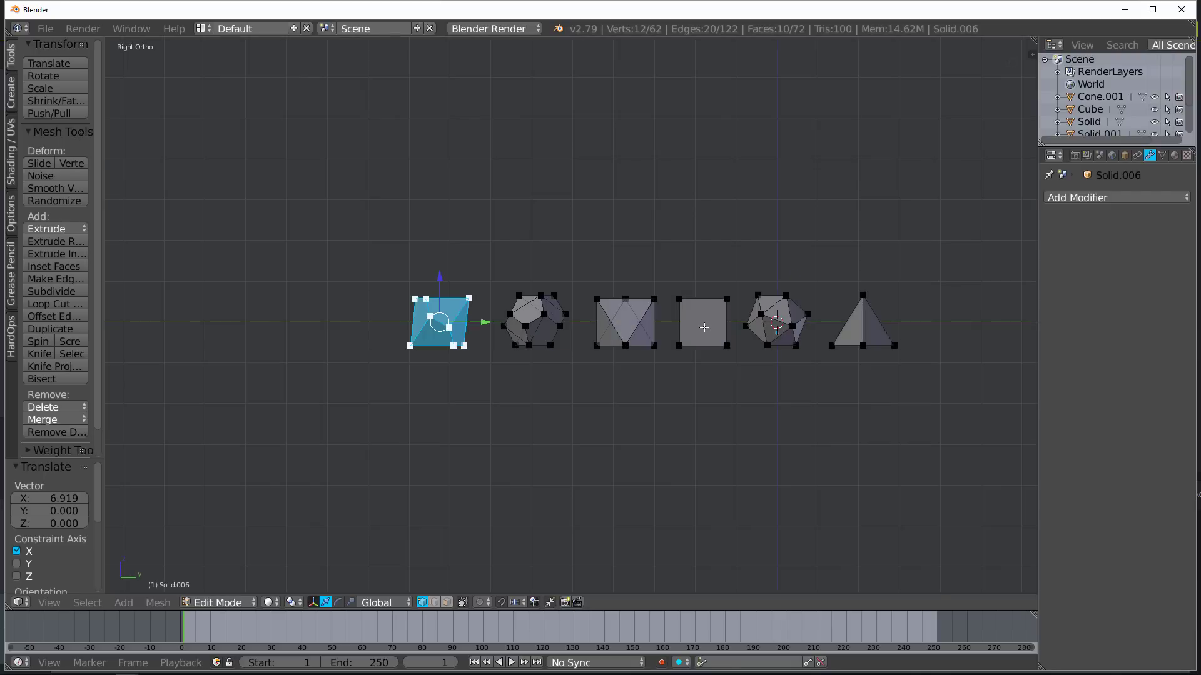
{"action": "key", "text": "KP_8"}
{"action": "key", "text": "KP_8"}
{"action": "key", "text": "KP_8"}
{"action": "key", "text": "KP_8"}
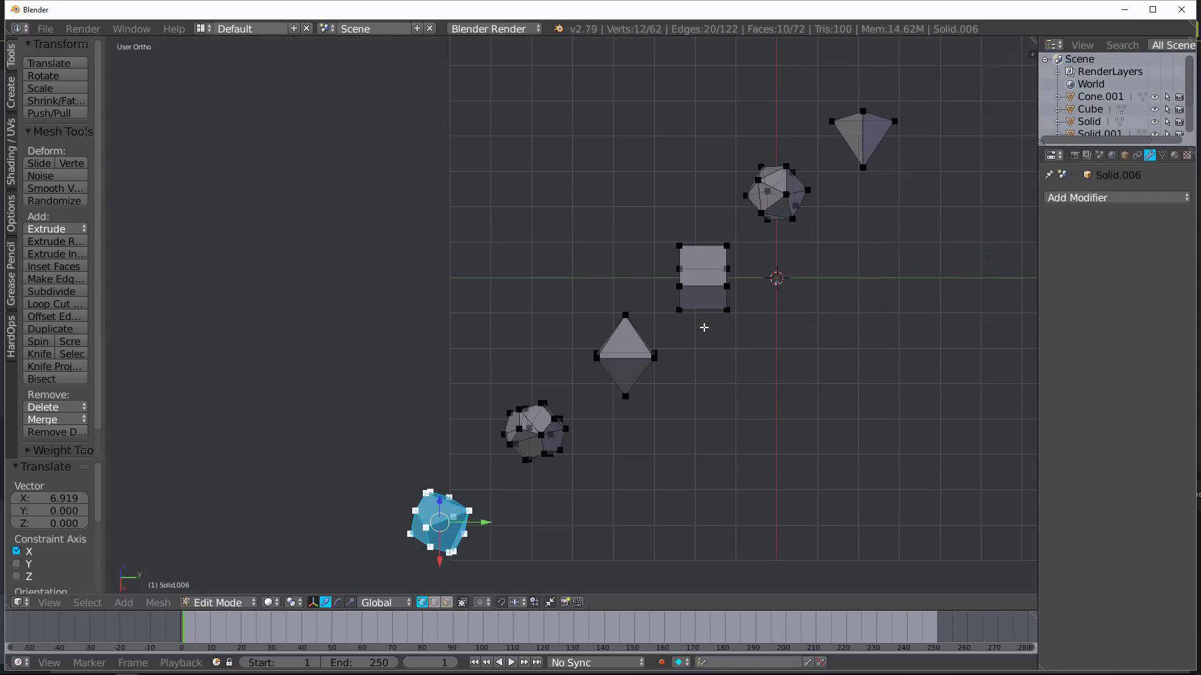
- Examine the diagonal layout of the six dice from tilted angles and from directly above
{"action": "key", "text": "KP_2"}
{"action": "key", "text": "KP_2"}
{"action": "key", "text": "KP_2"}
{"action": "key", "text": "KP_2"}
{"action": "key", "text": "KP_2"}
{"action": "key", "text": "KP_2"}
{"action": "key", "text": "KP_2"}
{"action": "key", "text": "KP_2"}
{"action": "key", "text": "KP_2"}
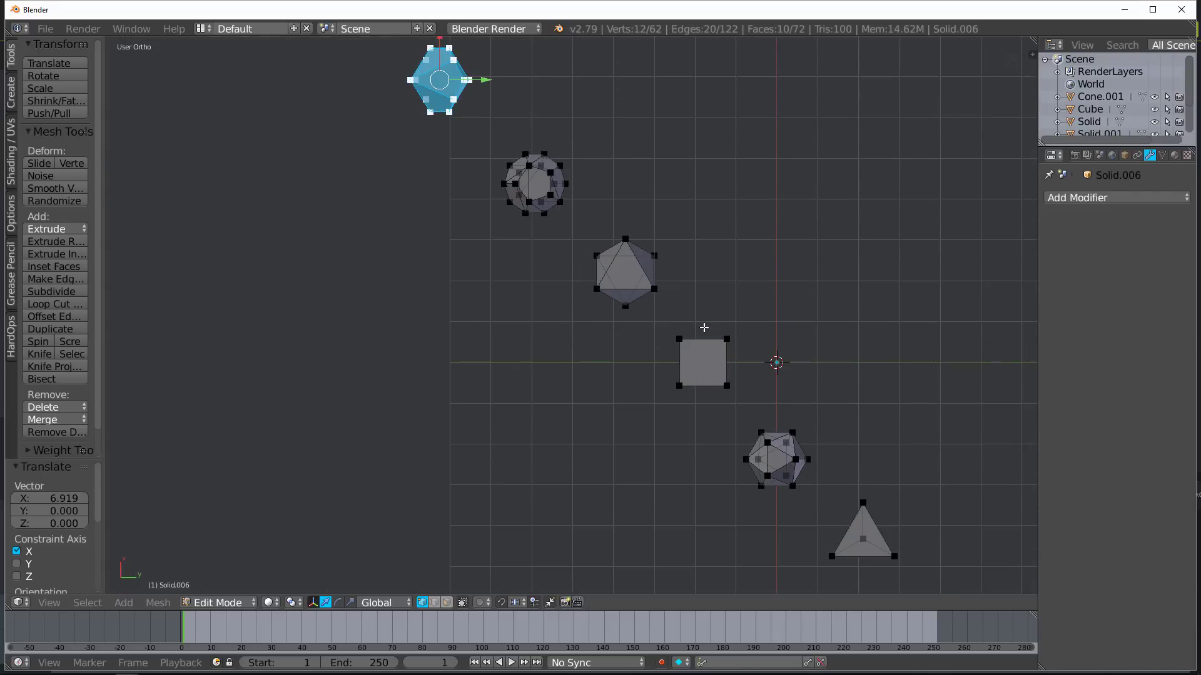
{"action": "key", "text": "KP_1"}
{"action": "key", "text": "KP_7"}
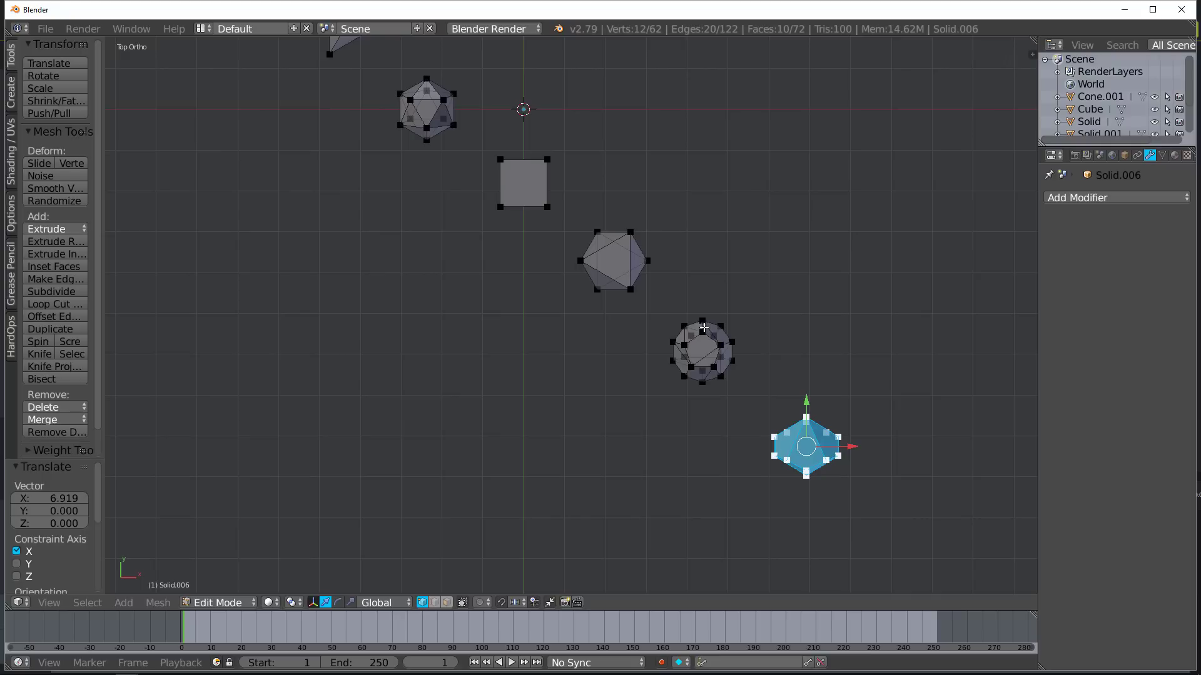
{"action": "middle_click_drag", "start_coordinate": [446, 187], "coordinate": [491, 279], "text": "shift"}
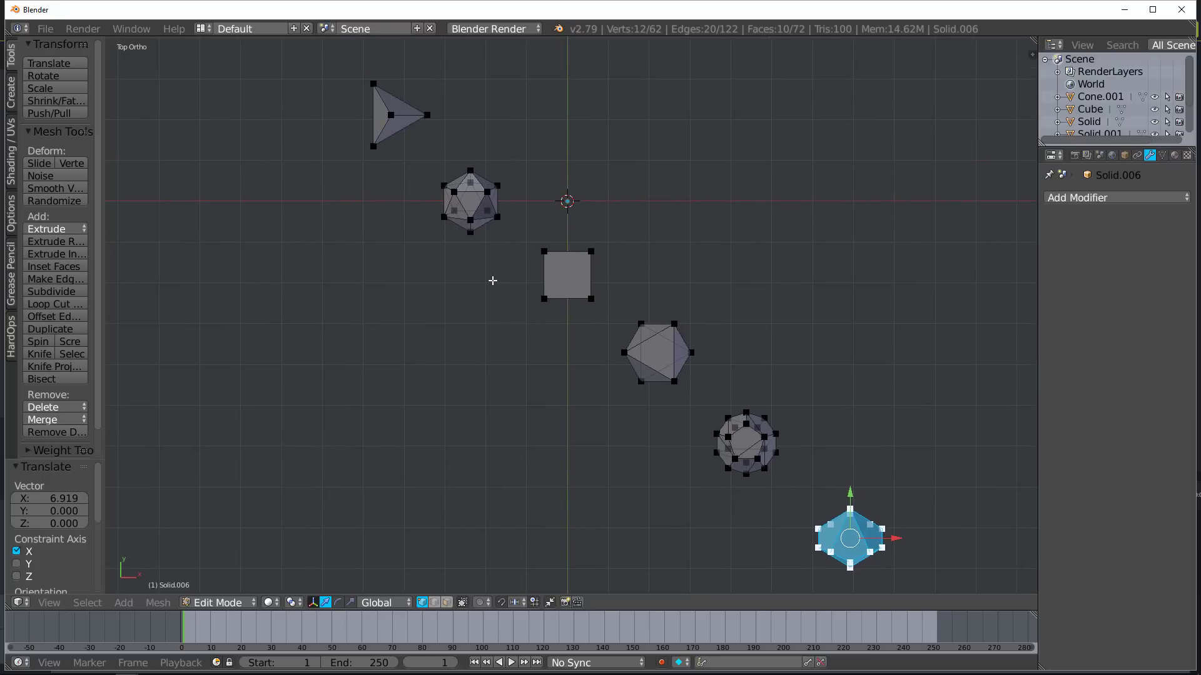
- Raise the meshes of all dice except the tetrahedron together by about 1.8 units along Z
{"action": "key", "text": "a"}
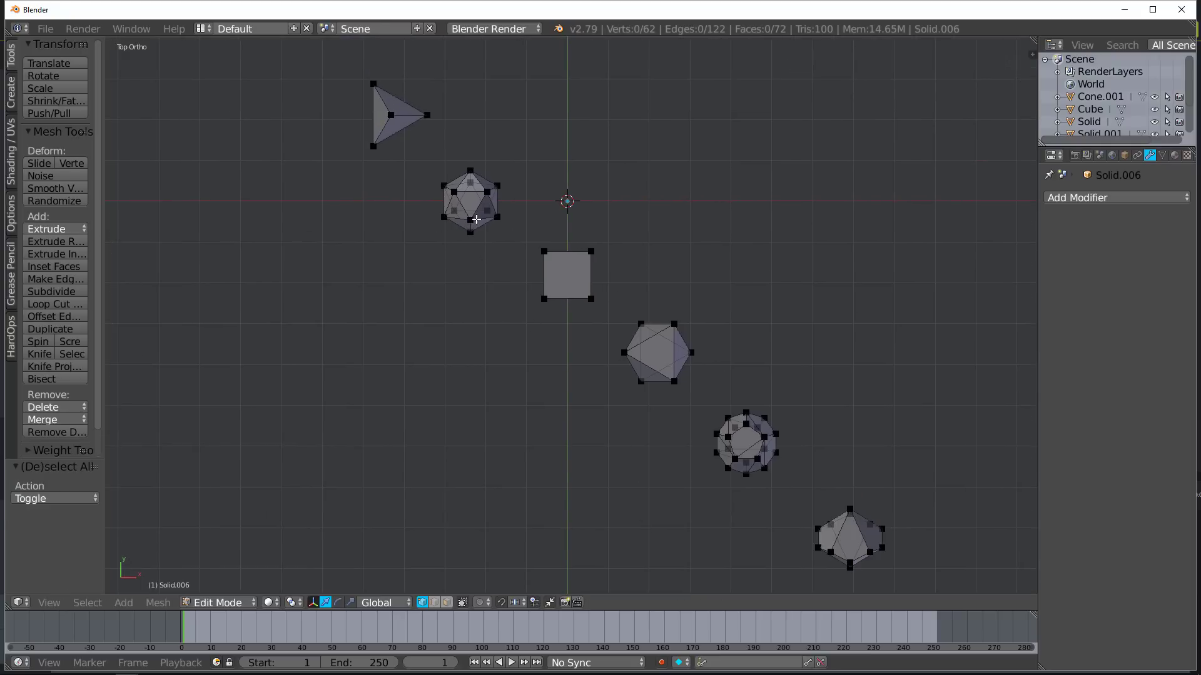
{"action": "key", "text": "l"}
{"action": "key", "text": "l"}
{"action": "key", "text": "l"}
{"action": "key", "text": "l"}
{"action": "key", "text": "l"}
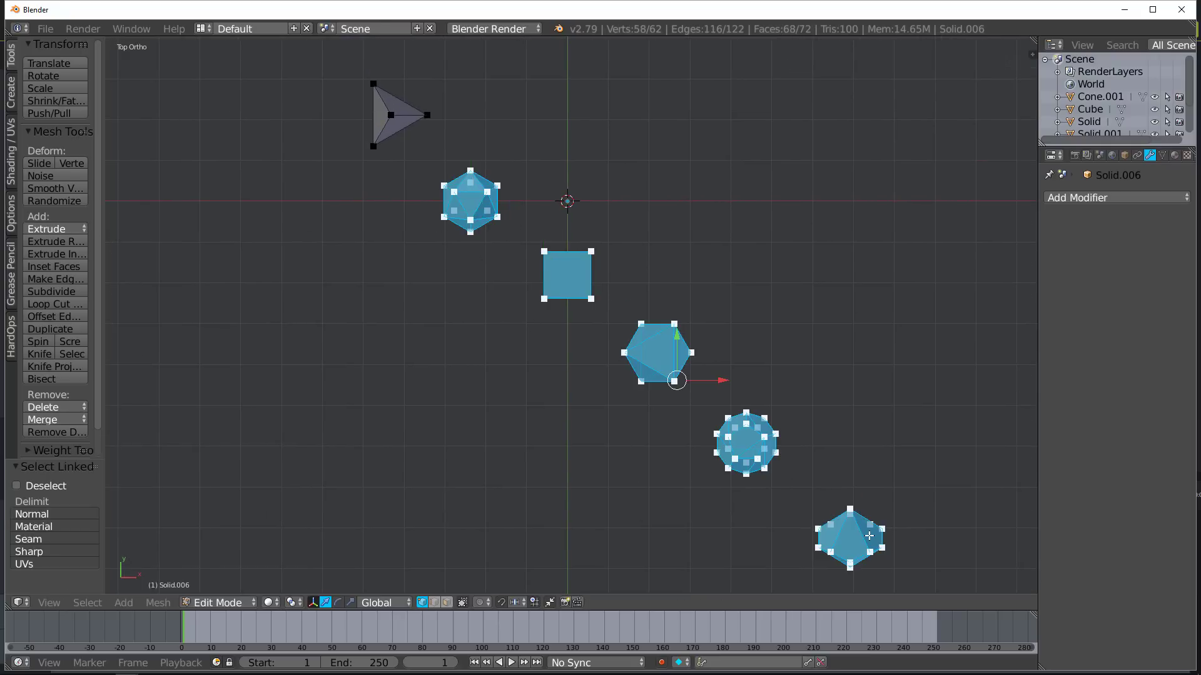
{"action": "key", "text": "KP_1"}
{"action": "key", "text": "g"}
{"action": "key", "text": "z"}
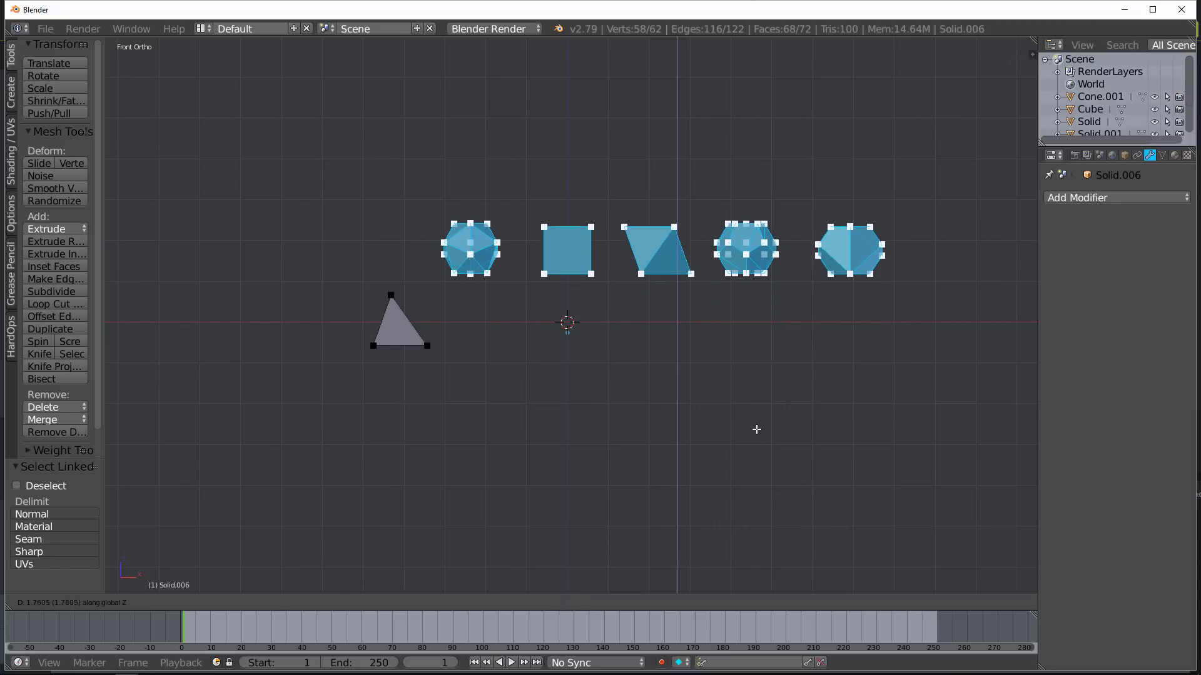
{"action": "left_click", "coordinate": [757, 429]}
- Raise the cube, octahedron, dodecahedron and intersected-cone die meshes together by about 1.745 along Z, above the icosahedron
{"action": "key", "text": "a"}
{"action": "key", "text": "l"}
{"action": "key", "text": "l"}
{"action": "key", "text": "l"}
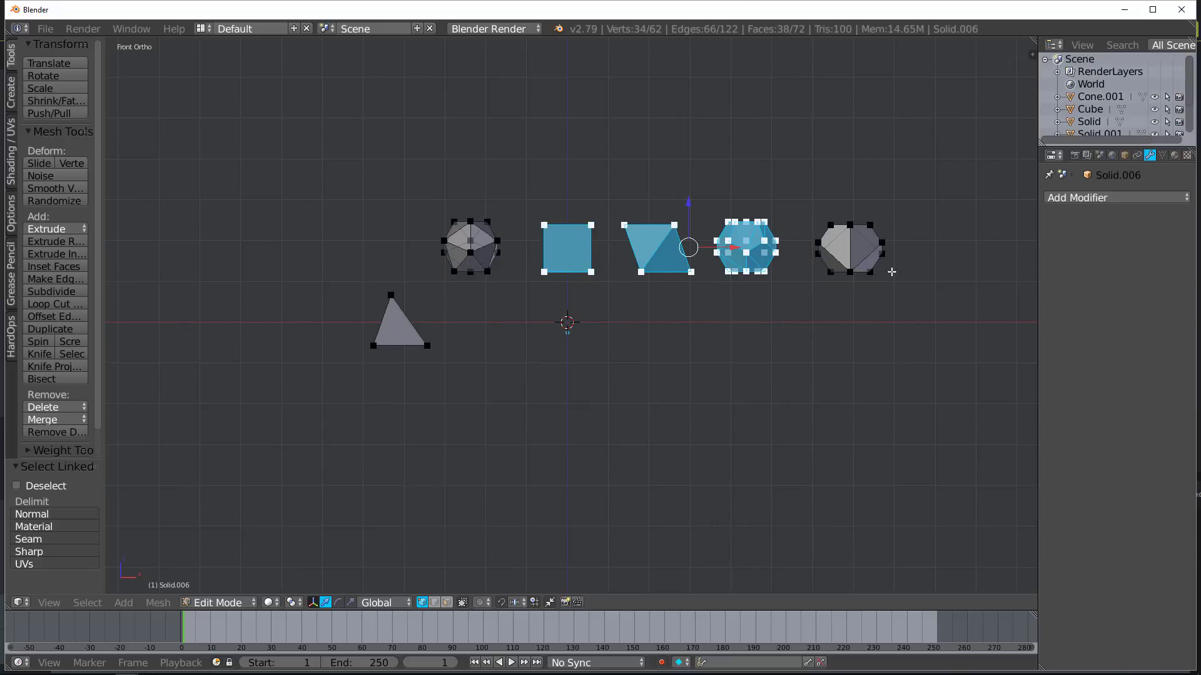
{"action": "key", "text": "g"}
{"action": "key", "text": "z"}
{"action": "left_click", "coordinate": [716, 135]}
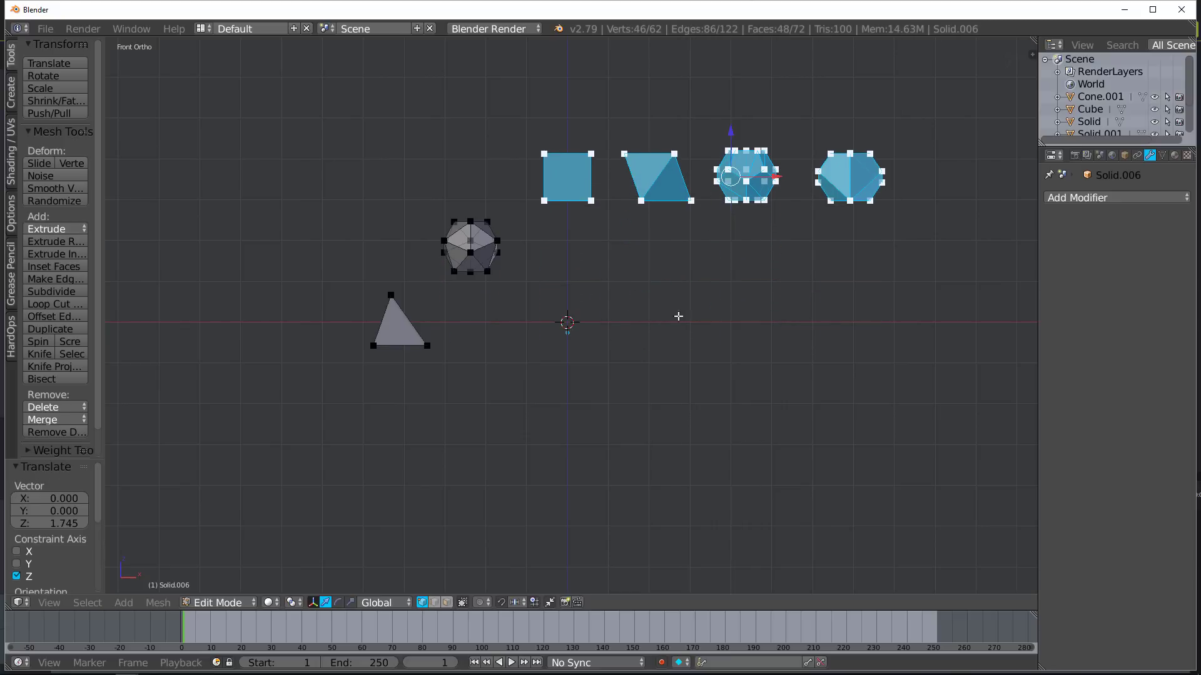
- Raise the octahedron, dodecahedron and intersected-cone die meshes together by about 2.189 along Z, above the cube
{"action": "middle_click_drag", "start_coordinate": [685, 219], "coordinate": [656, 278], "text": "shift"}
{"action": "key", "text": "a"}
{"action": "key", "text": "l"}
{"action": "key", "text": "l"}
{"action": "key", "text": "l"}
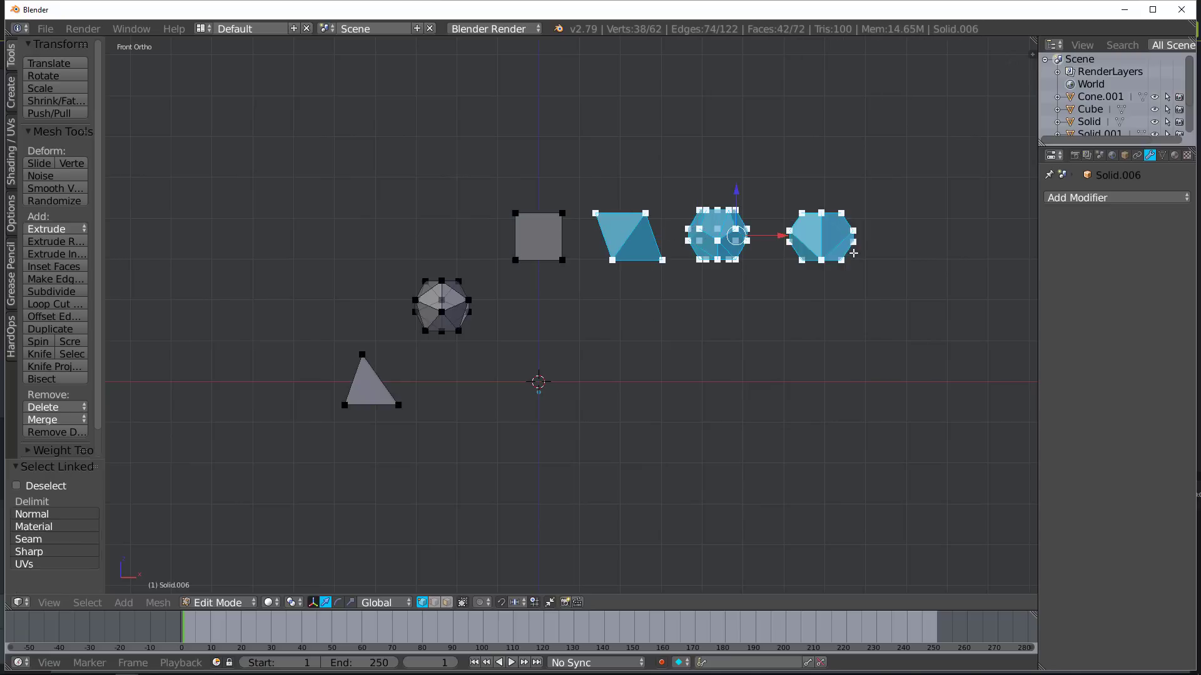
{"action": "left_click_drag", "start_coordinate": [736, 190], "coordinate": [737, 104]}
{"action": "middle_click_drag", "start_coordinate": [723, 158], "coordinate": [697, 274], "text": "shift"}
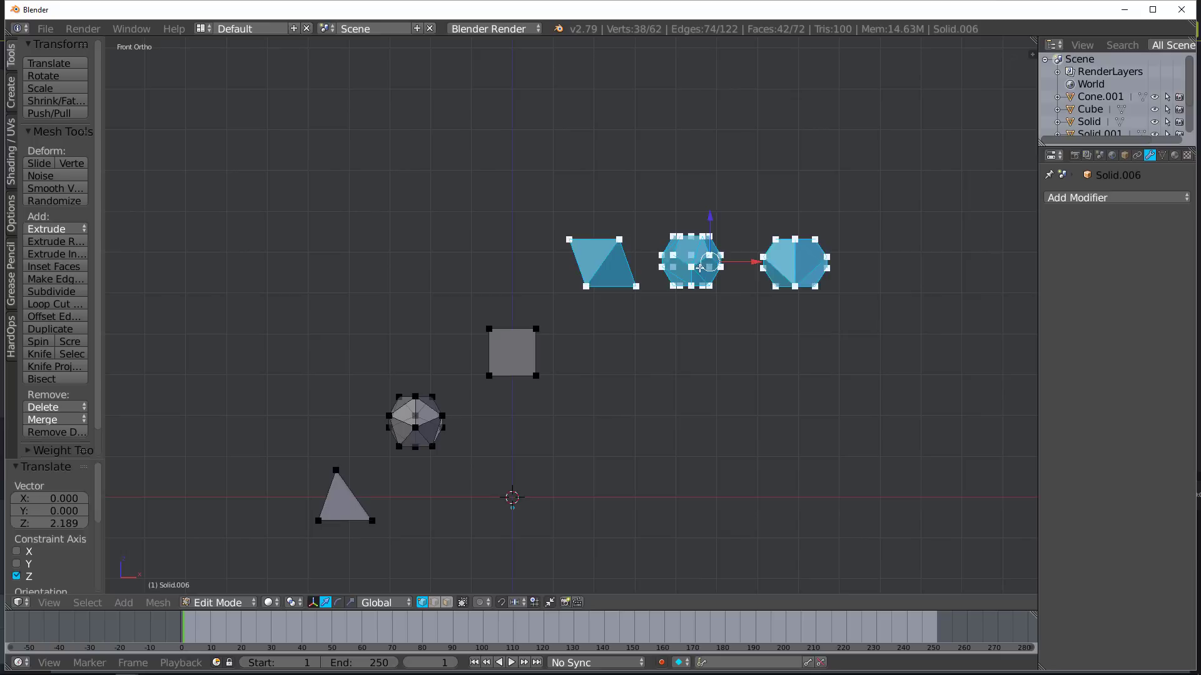
- Raise the dodecahedron and intersected-cone die along Z above the octahedron, and lift the intersected-cone die a further level above the dodecahedron
{"action": "key", "text": "a"}
{"action": "key", "text": "l"}
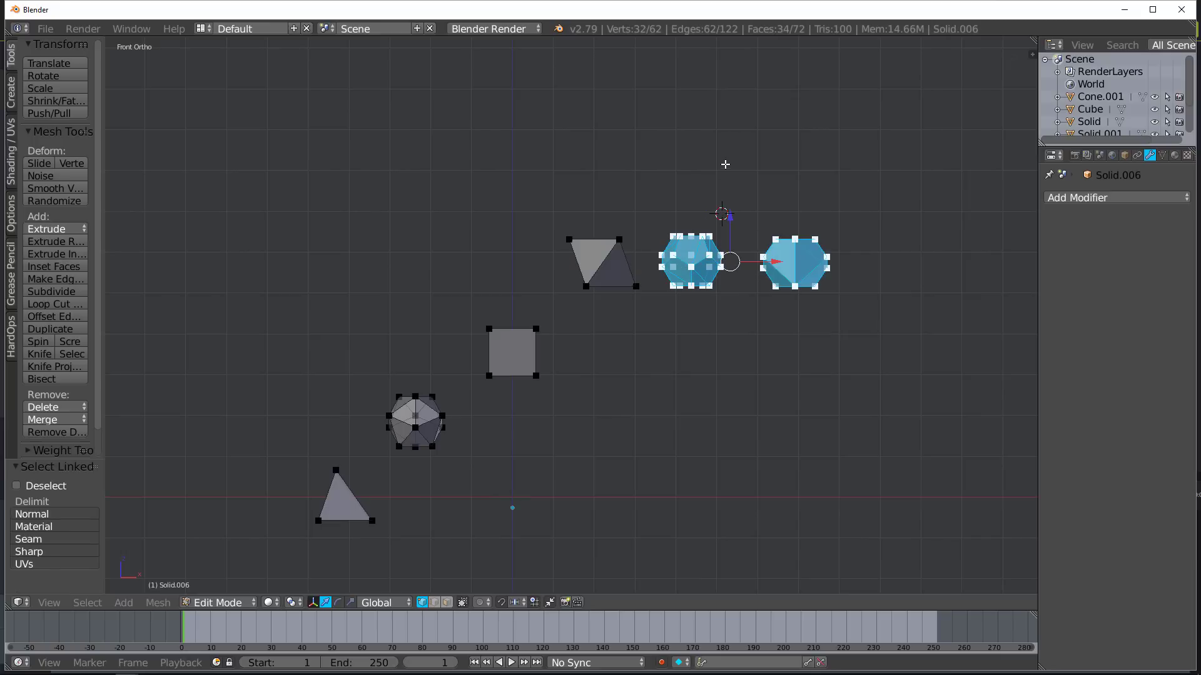
{"action": "left_click_drag", "start_coordinate": [731, 217], "coordinate": [716, 124]}
{"action": "key", "text": "a"}
{"action": "key", "text": "l"}
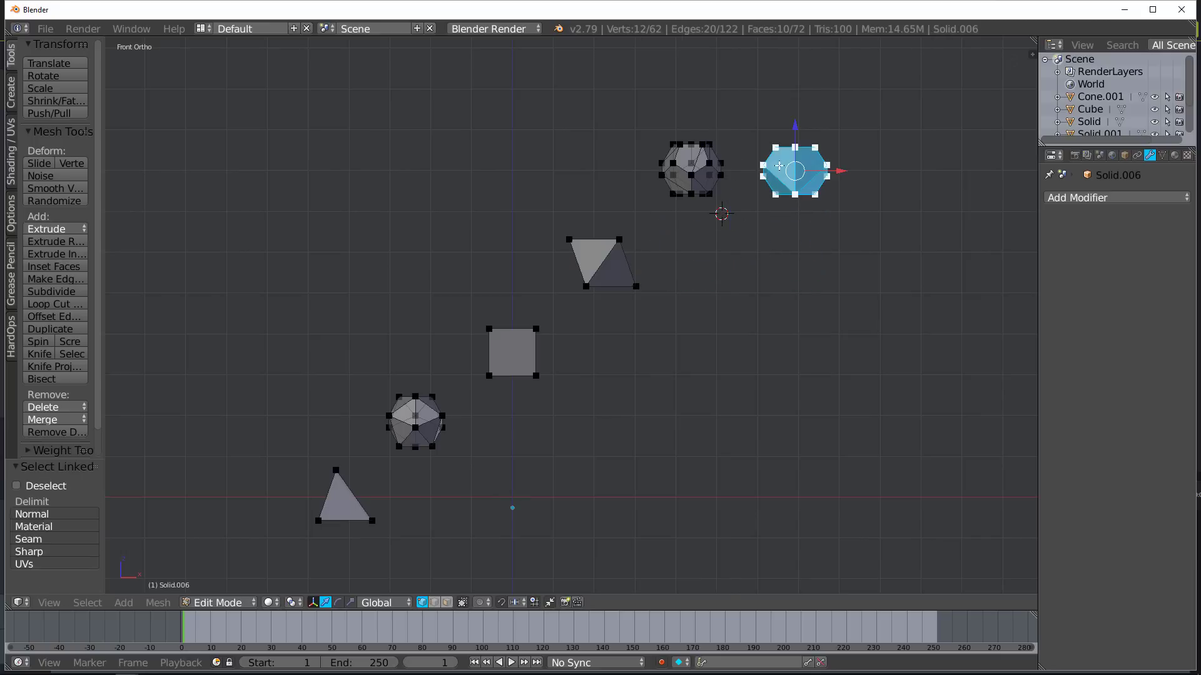
{"action": "left_click_drag", "start_coordinate": [795, 127], "coordinate": [779, 48]}
{"action": "key", "text": "a"}
{"action": "middle_click_drag", "start_coordinate": [780, 56], "coordinate": [525, 443]}
{"action": "scroll", "coordinate": [533, 284], "scroll_direction": "up", "scroll_amount": 7}
{"action": "scroll", "coordinate": [524, 440], "scroll_direction": "down", "scroll_amount": 6}
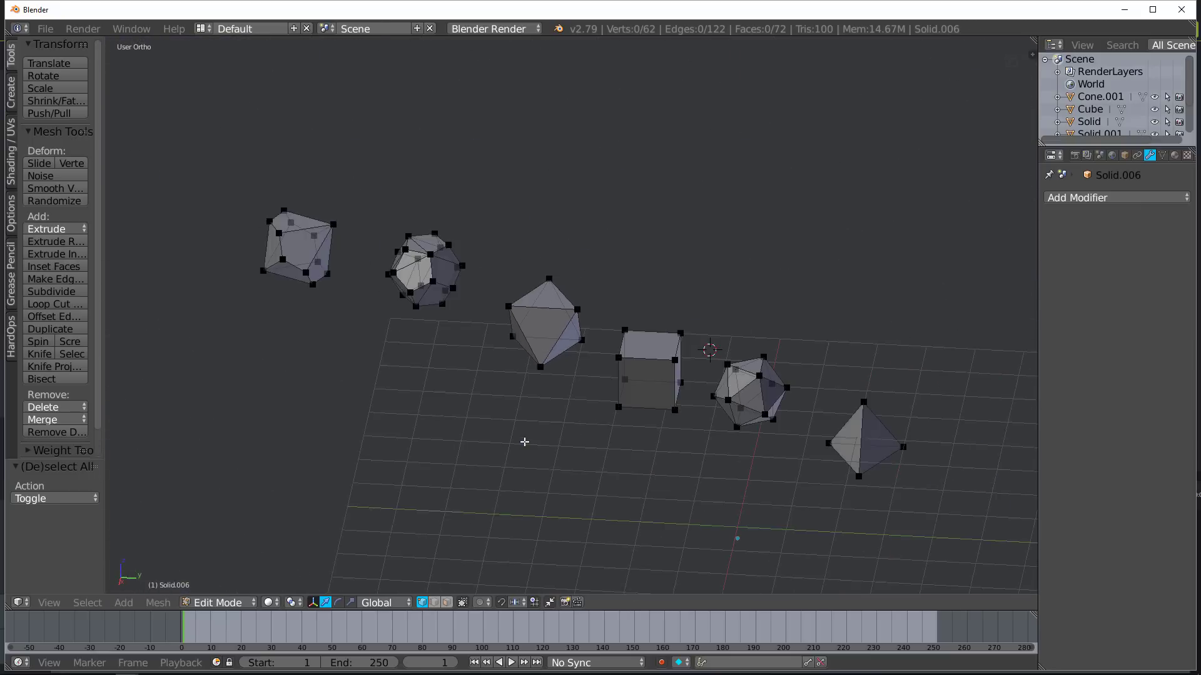
- Duplicate the joined dice object in place and move the copy to layer 16
{"action": "key", "text": "KP_3"}
{"action": "key", "text": "Tab"}
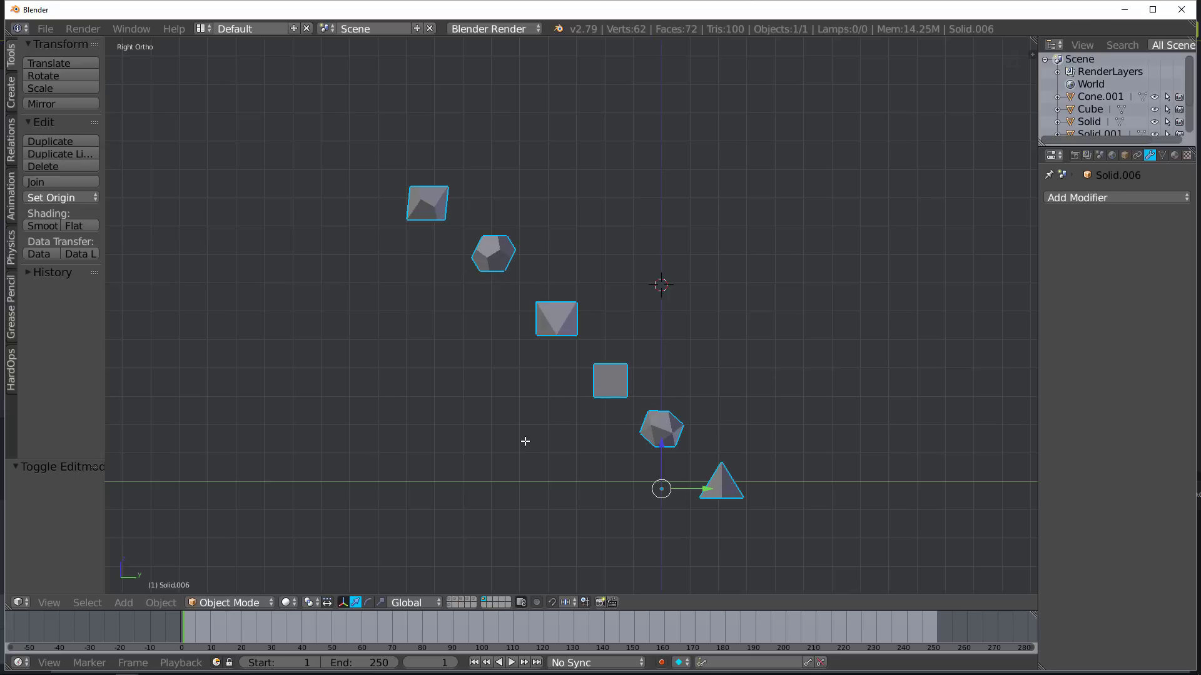
{"action": "key", "text": "shift+d"}
{"action": "right_click", "coordinate": [466, 414]}
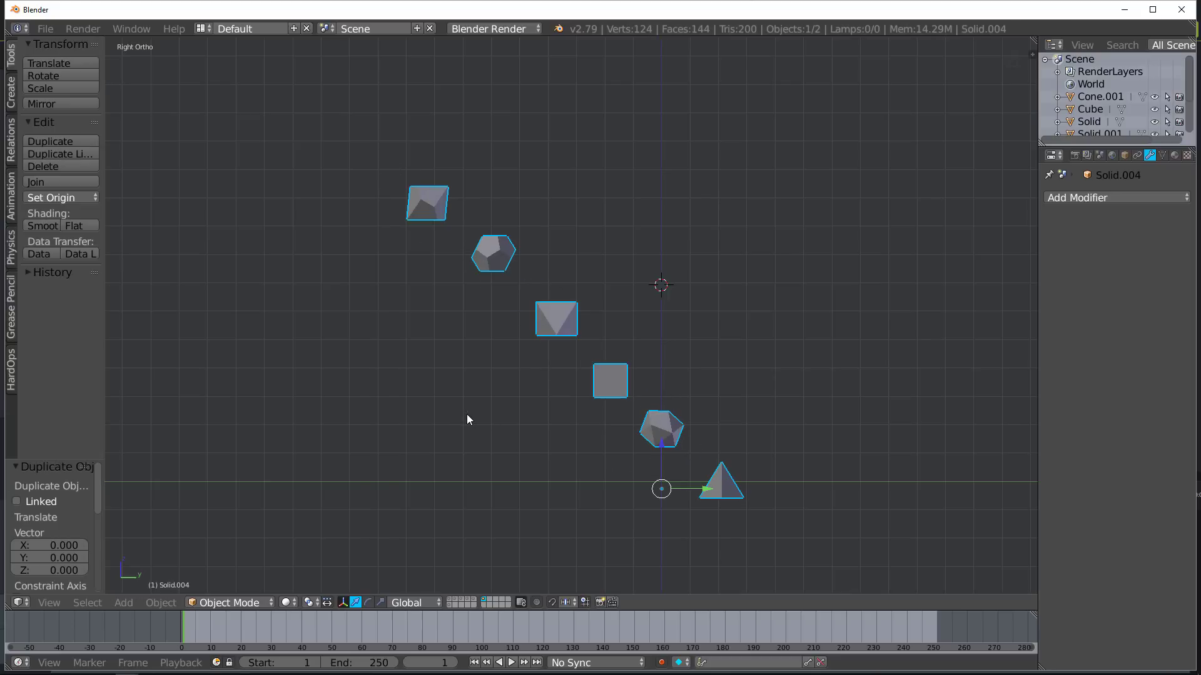
{"action": "key", "text": "m"}
{"action": "left_click", "coordinate": [613, 446]}
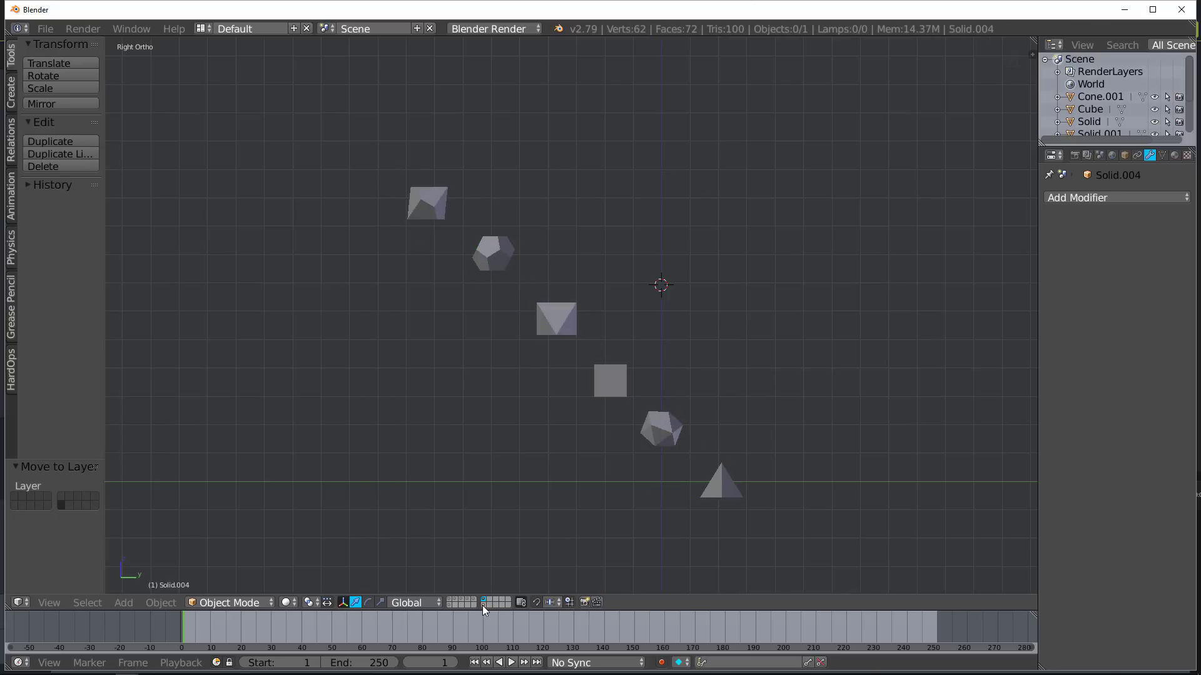
- Separate the cube's linked mesh from the joined dice copy into its own object
{"action": "key", "text": "Tab"}
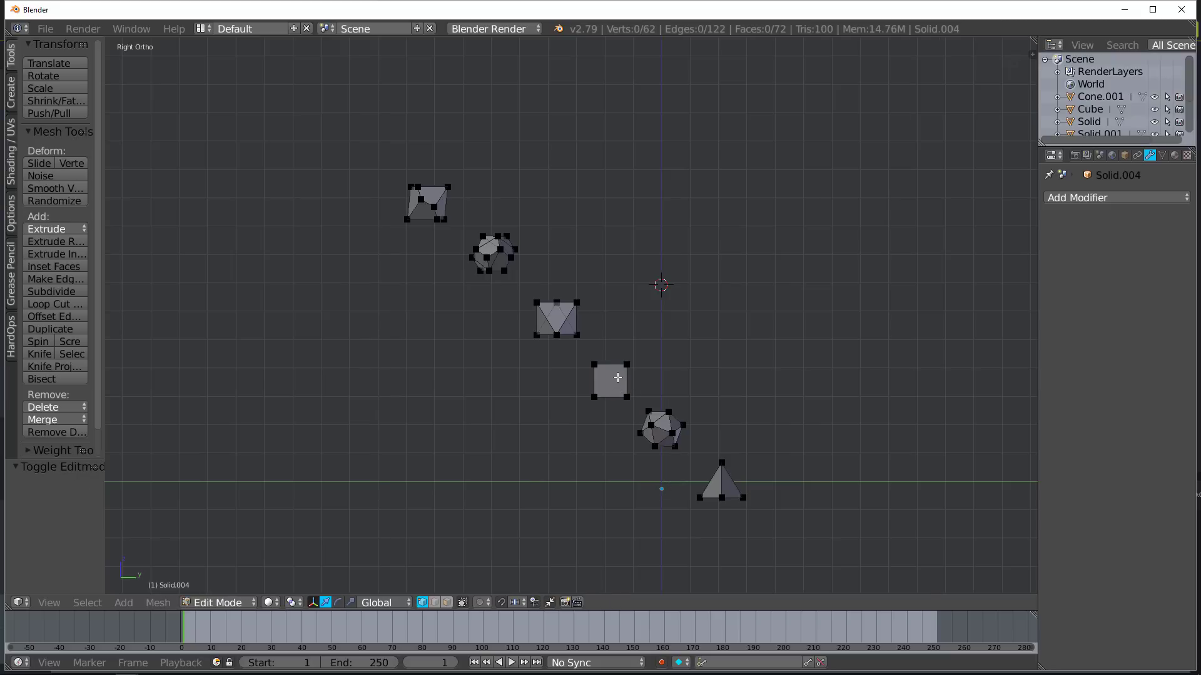
{"action": "key", "text": "l"}
{"action": "key", "text": "p"}
{"action": "left_click", "coordinate": [619, 376]}
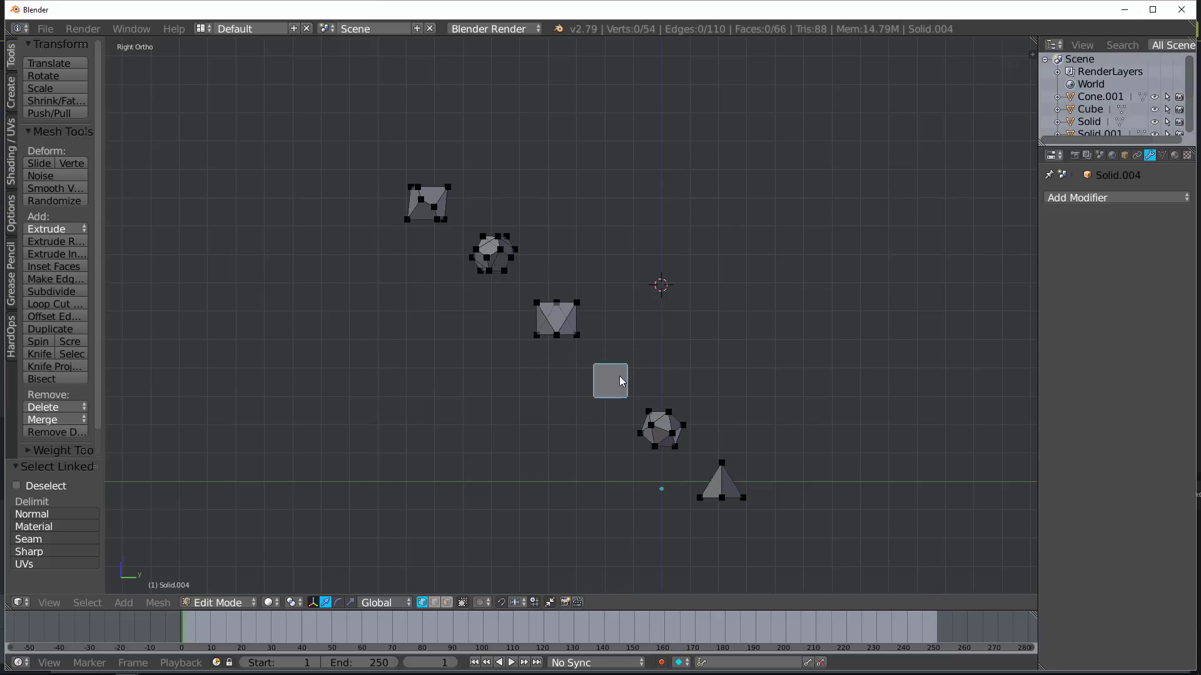
{"action": "key", "text": "Tab"}
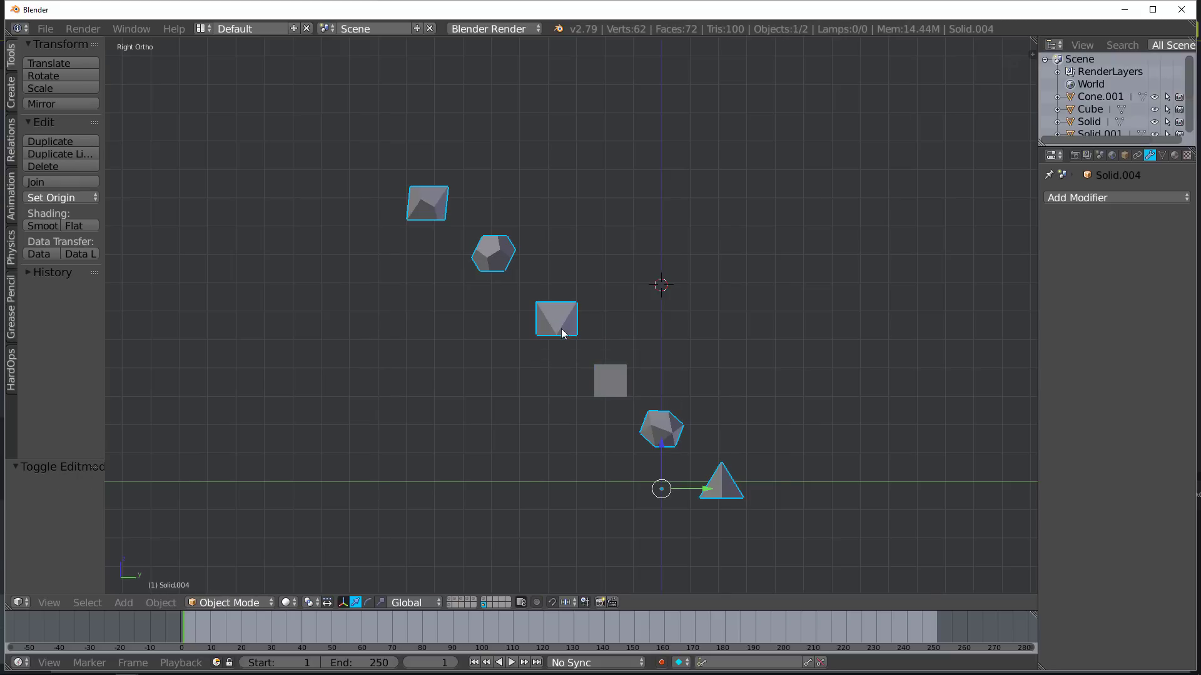
- Try a Subdivision Surface modifier on the joined dice without the cube, and remove it
{"action": "left_click", "coordinate": [1067, 198]}
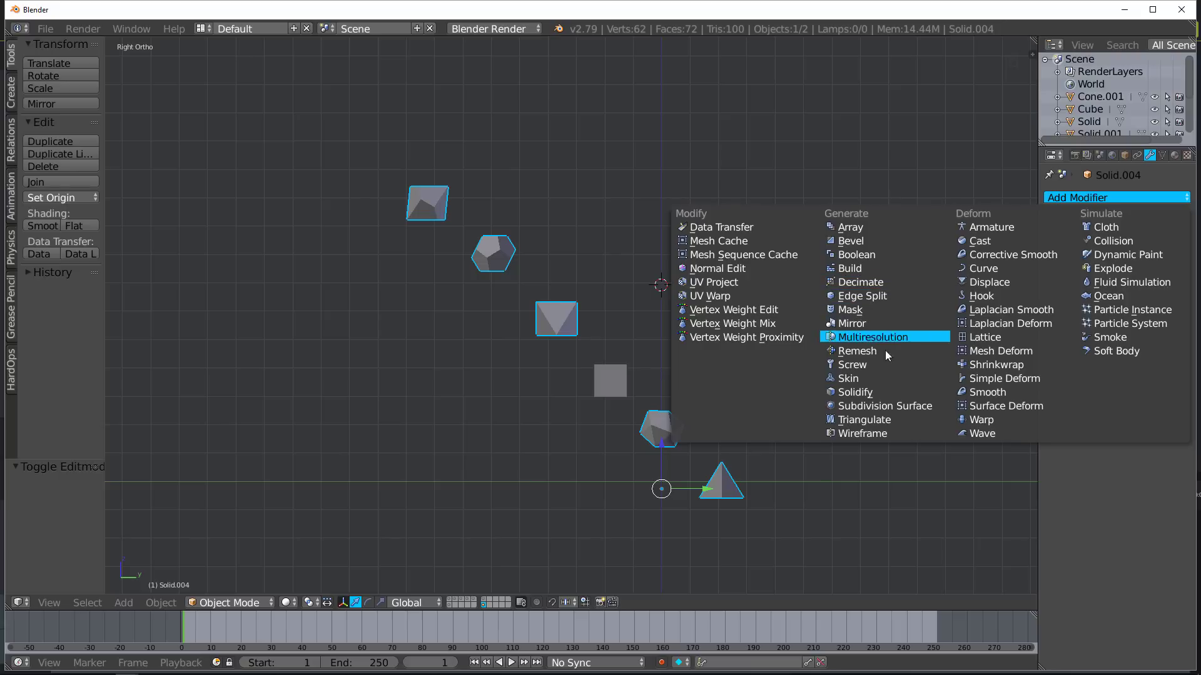
{"action": "left_click", "coordinate": [882, 407]}
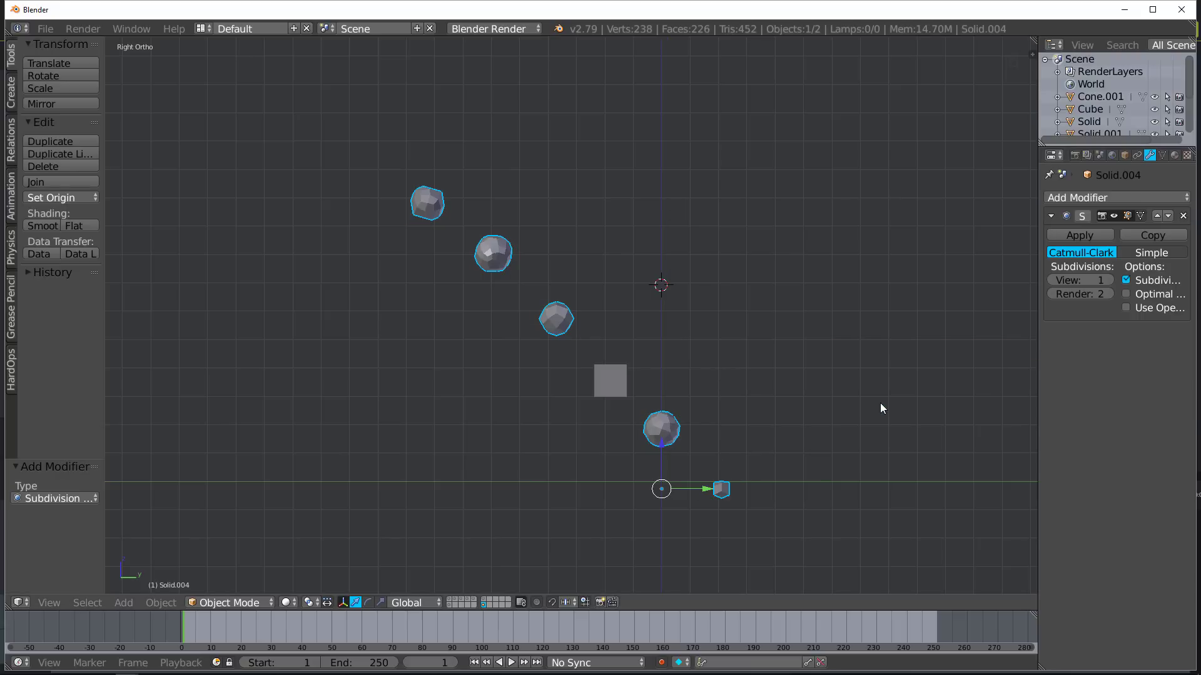
{"action": "left_click", "coordinate": [1183, 216]}
- Add a Bevel modifier to the joined dice without the cube and shade all their faces smooth
{"action": "left_click", "coordinate": [1071, 201]}
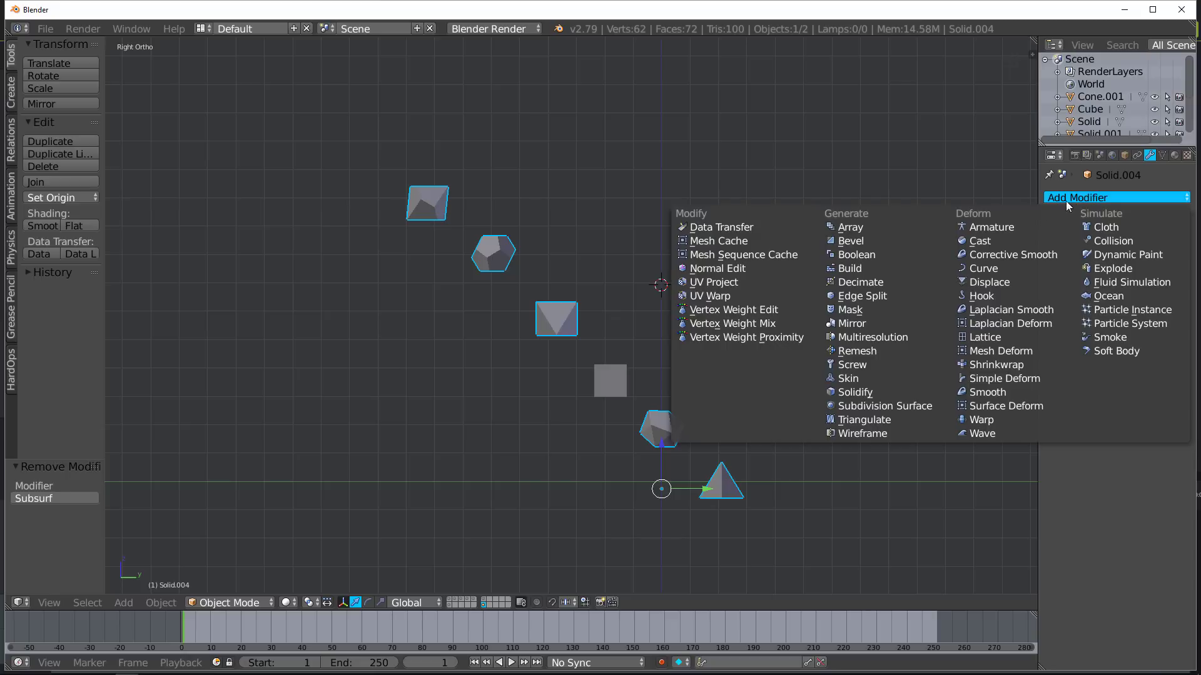
{"action": "left_click", "coordinate": [860, 238]}
{"action": "scroll", "coordinate": [471, 267], "scroll_direction": "up", "scroll_amount": 5}
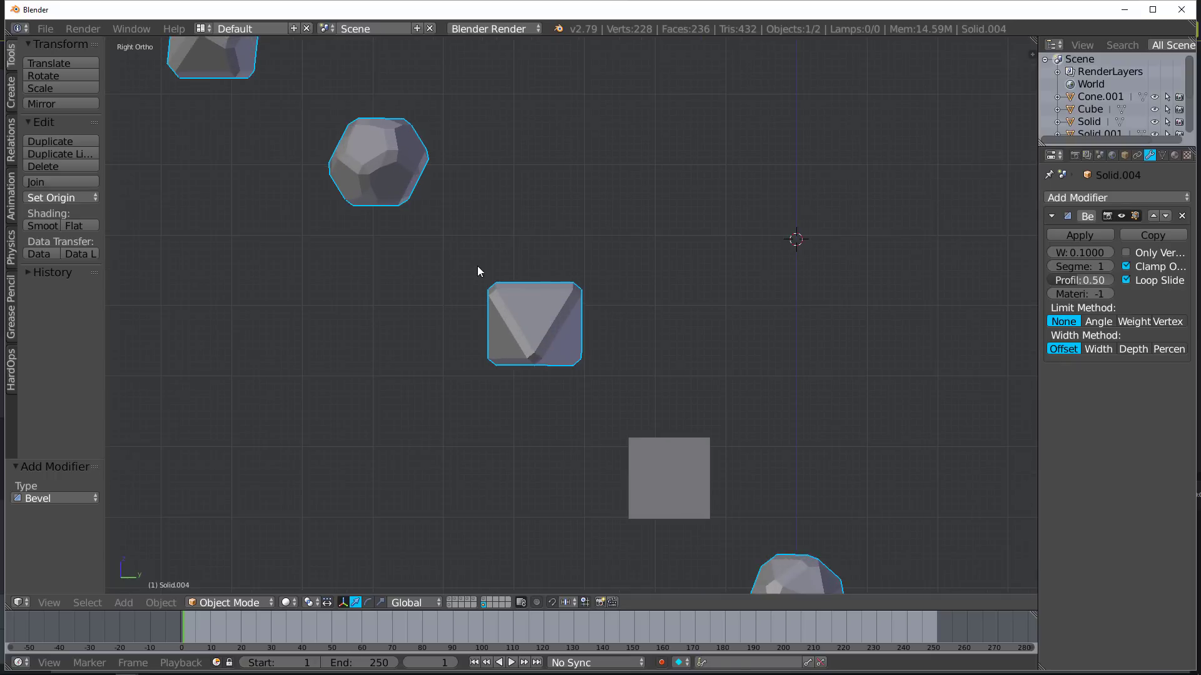
{"action": "key", "text": "Tab"}
{"action": "key", "text": "a"}
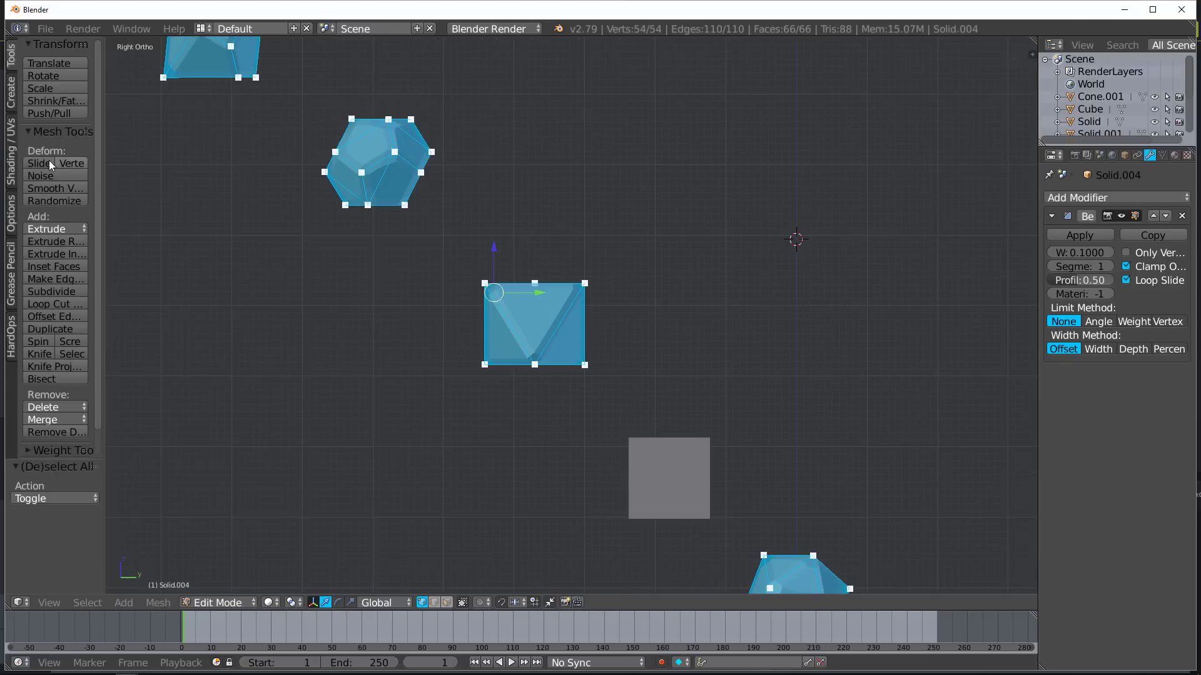
{"action": "left_click", "coordinate": [13, 165]}
{"action": "left_click", "coordinate": [48, 76]}
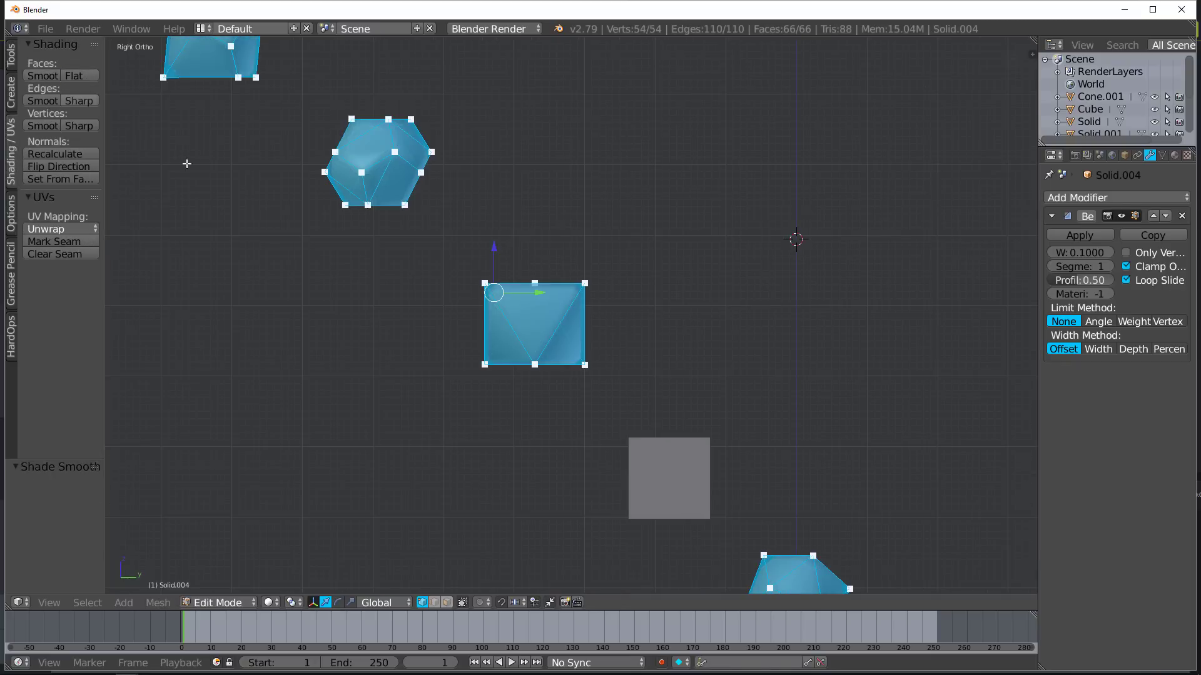
{"action": "key", "text": "Tab"}
- Set the Bevel modifier to 3 segments with a width of 0.0680
{"action": "scroll", "coordinate": [347, 230], "scroll_direction": "down", "scroll_amount": 3}
{"action": "scroll", "coordinate": [466, 255], "scroll_direction": "up", "scroll_amount": 1, "text": "shift"}
{"action": "scroll", "coordinate": [523, 278], "scroll_direction": "up", "scroll_amount": 2}
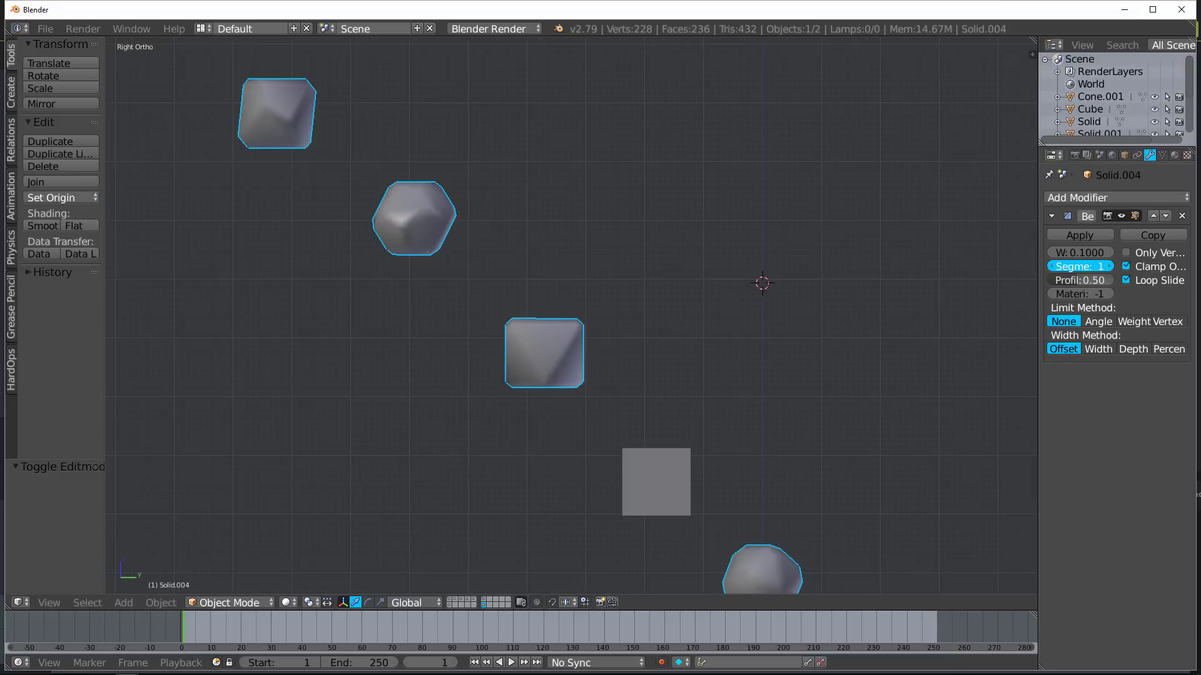
{"action": "left_click_drag", "start_coordinate": [1080, 266], "coordinate": [1093, 266]}
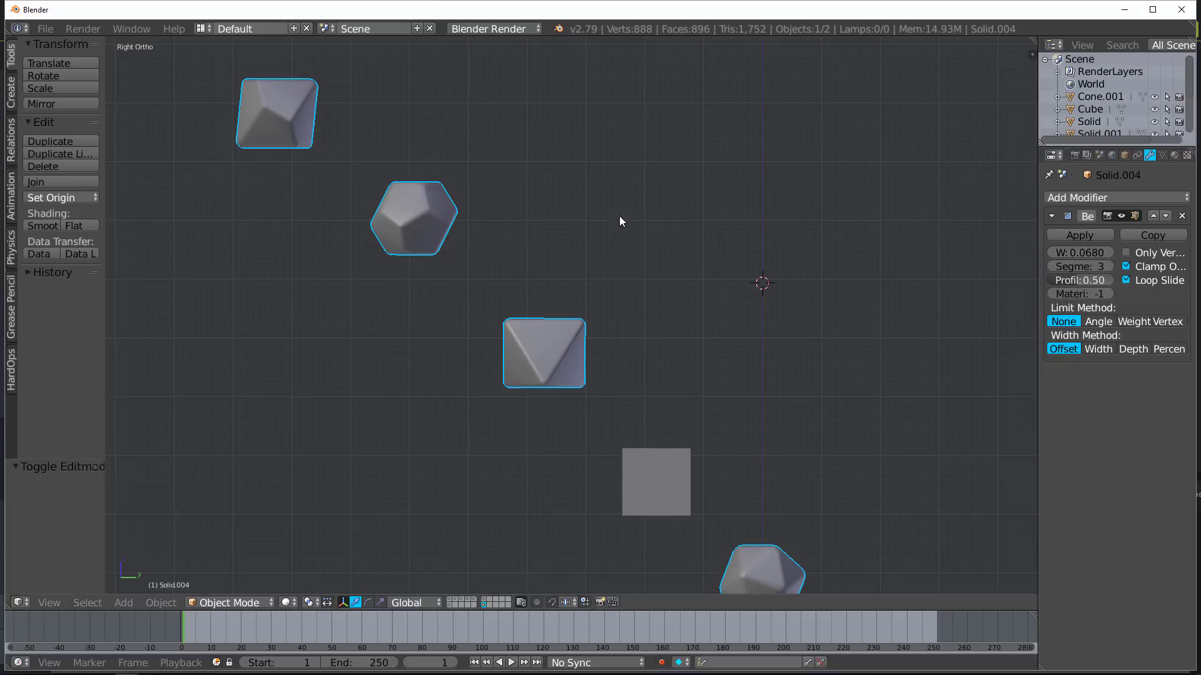
{"action": "middle_click_drag", "start_coordinate": [621, 219], "coordinate": [380, 263]}
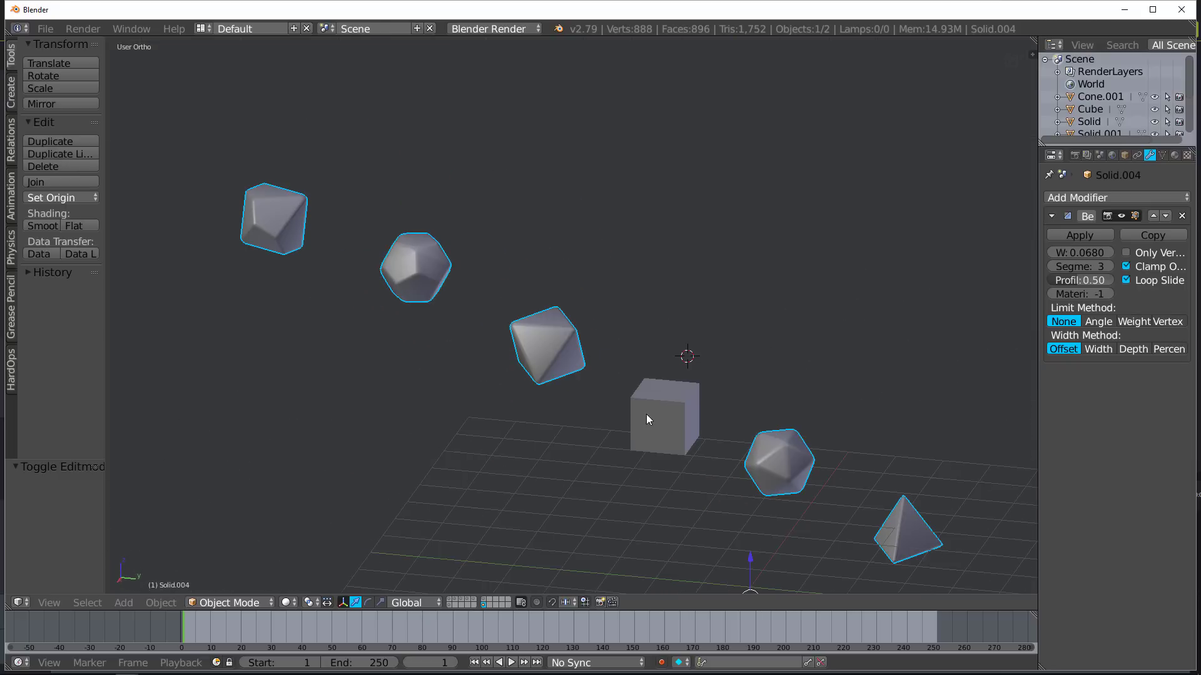
- Join the separate cube into the beveled dice object and shade all faces of the joined mesh smooth
{"action": "right_click", "coordinate": [648, 413]}
{"action": "right_click", "coordinate": [558, 360], "text": "shift"}
{"action": "key", "text": "ctrl+j"}
{"action": "key", "text": "ctrl+j"}
{"action": "key", "text": "Tab"}
{"action": "key", "text": "Tab"}
{"action": "scroll", "coordinate": [701, 400], "scroll_direction": "up", "scroll_amount": 1}
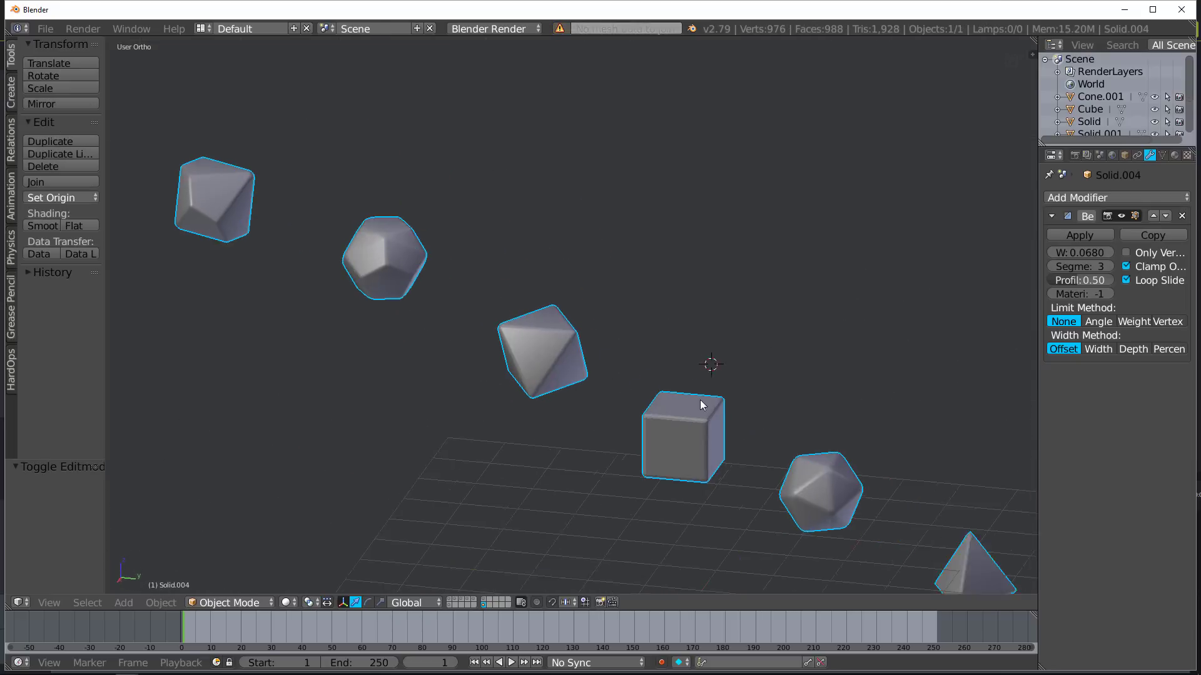
{"action": "mouse_move", "coordinate": [702, 405]}
{"action": "middle_mouse_down"}
{"action": "mouse_move", "coordinate": [585, 367]}
{"action": "mouse_move", "coordinate": [702, 399]}
{"action": "mouse_move", "coordinate": [693, 424]}
{"action": "middle_mouse_up"}
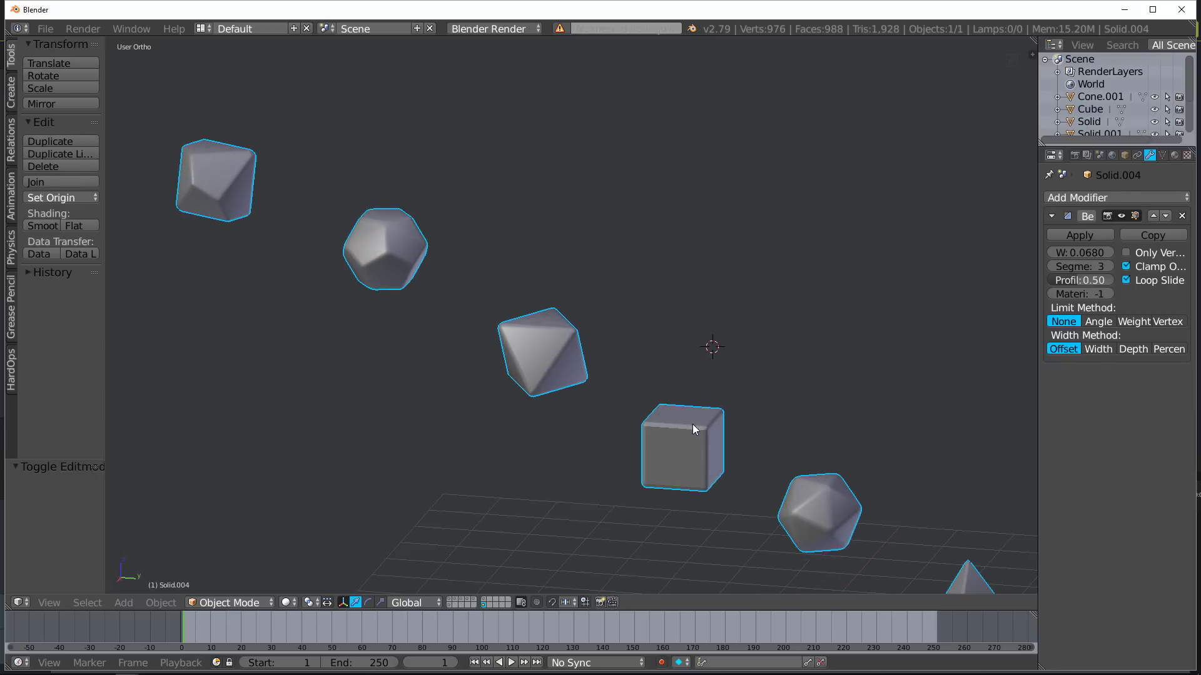
{"action": "key", "text": "Tab"}
{"action": "key", "text": "a"}
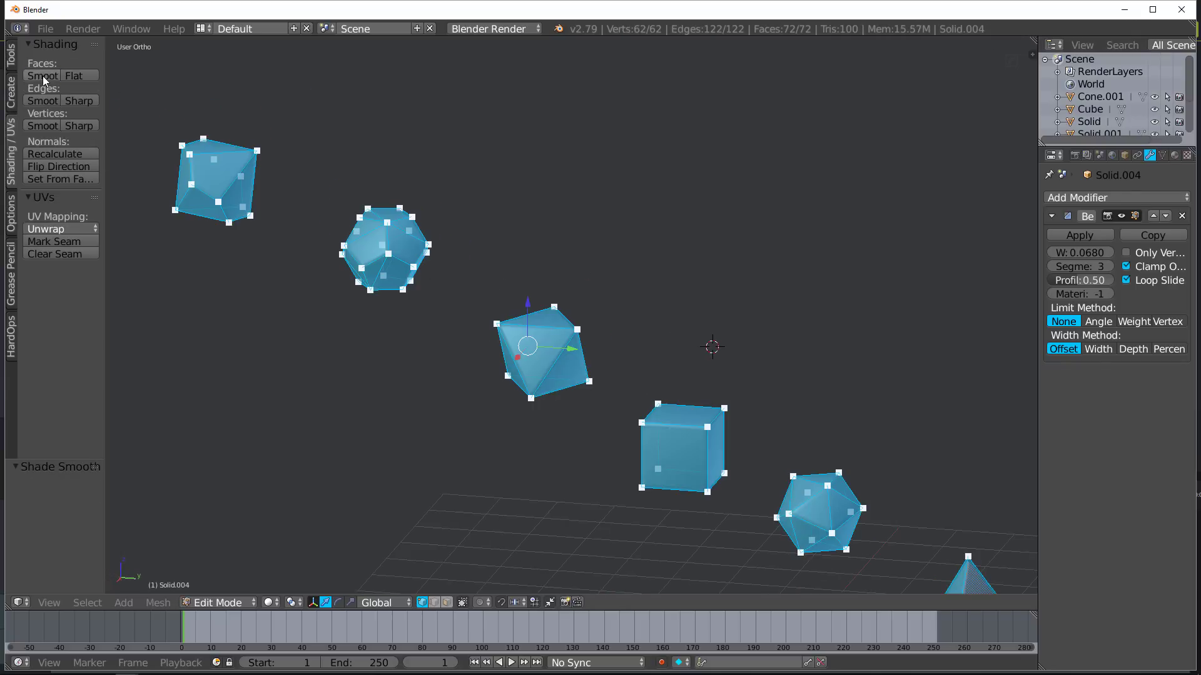
{"action": "key", "text": "Tab"}
- Increase the Bevel modifier's segments to 5 on the joined dice
{"action": "middle_click_drag", "start_coordinate": [485, 317], "coordinate": [393, 134]}
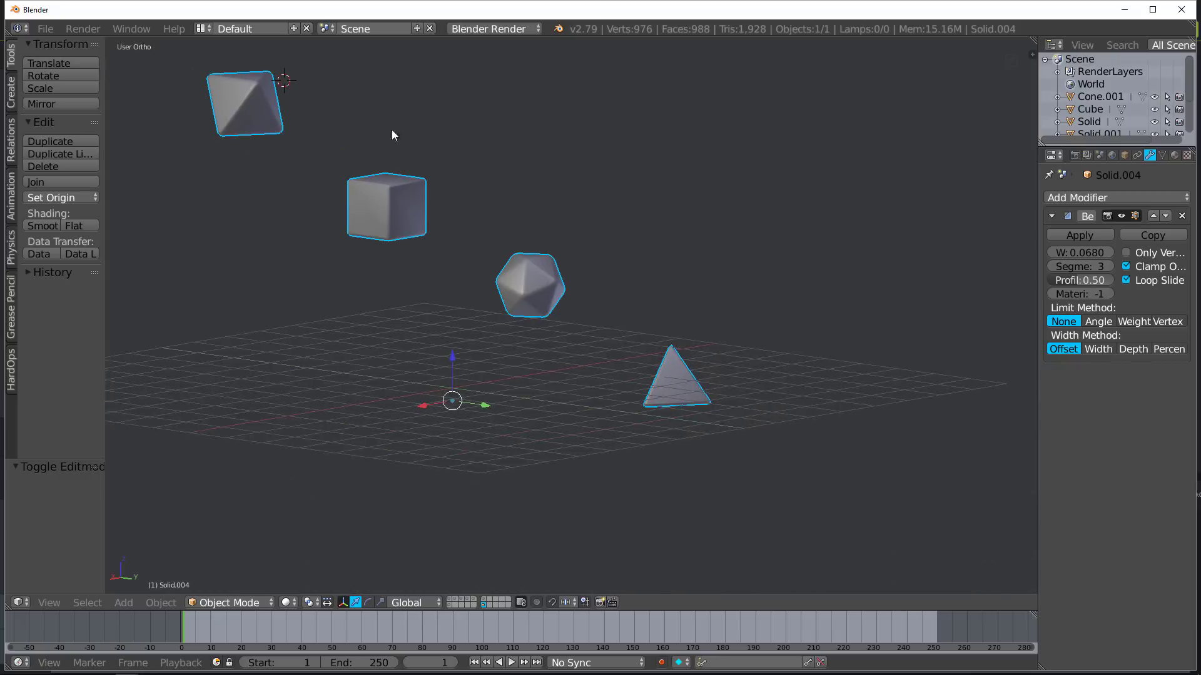
{"action": "scroll", "coordinate": [551, 282], "scroll_direction": "up", "scroll_amount": 6}
{"action": "middle_click_drag", "start_coordinate": [479, 246], "coordinate": [448, 240]}
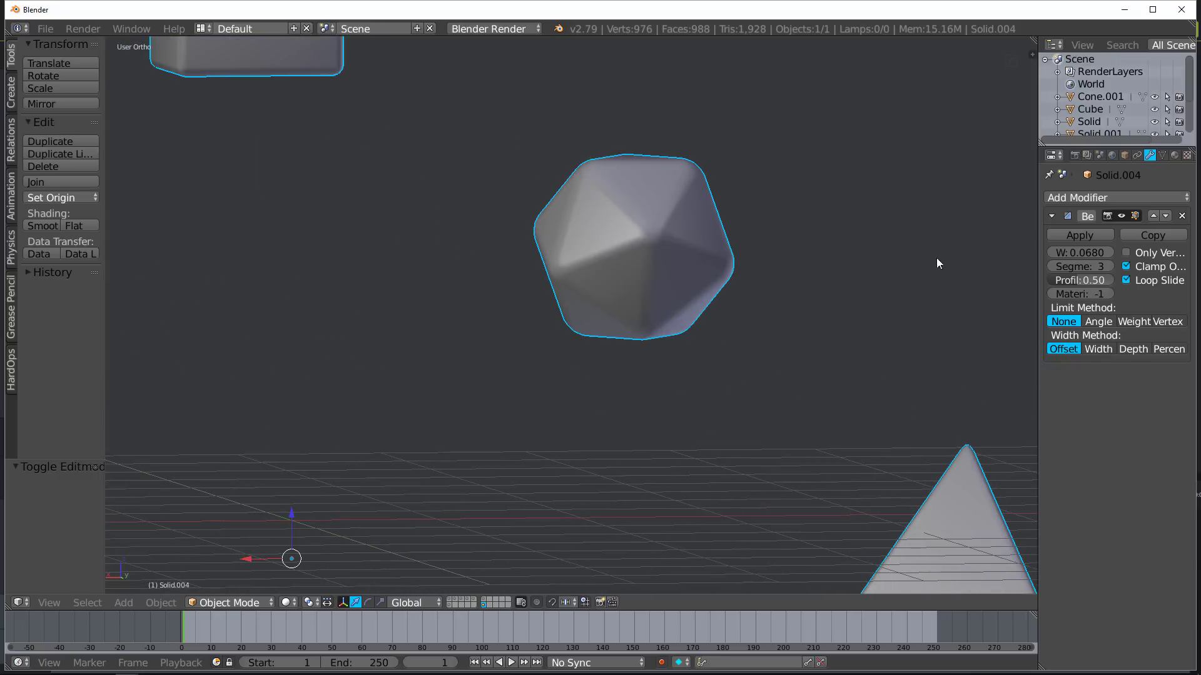
{"action": "left_click", "coordinate": [1110, 264]}
{"action": "left_click", "coordinate": [1110, 264]}
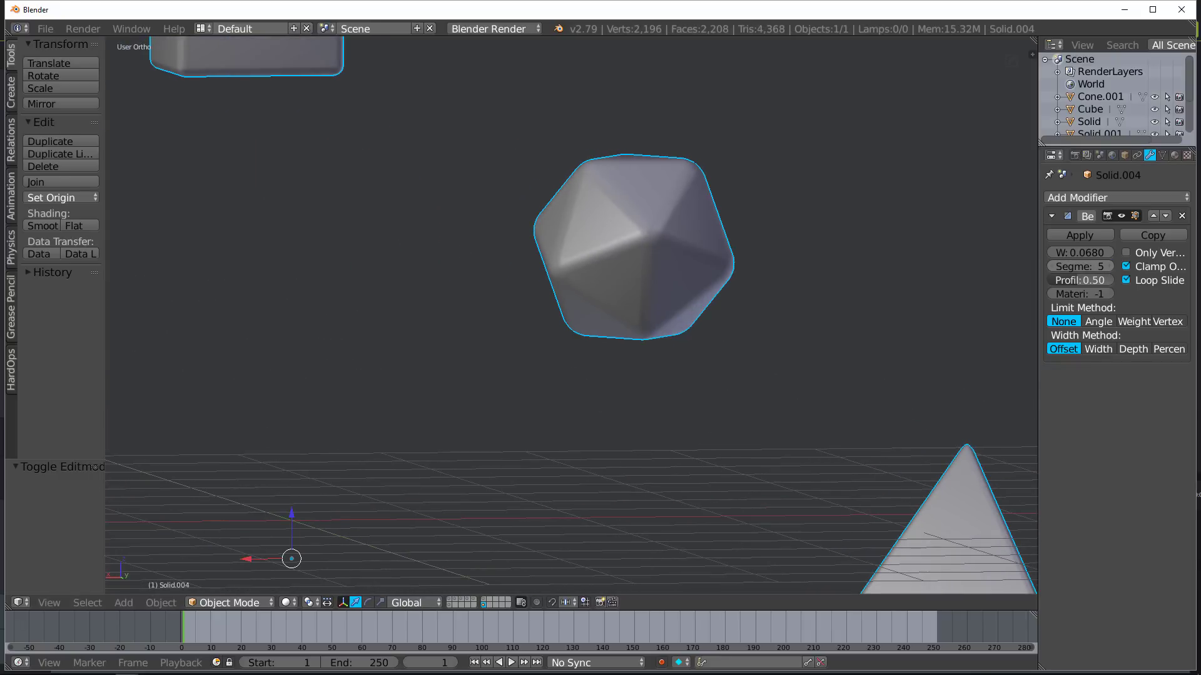
- Reduce the Bevel modifier's width on the joined dice to 0.0450
{"action": "scroll", "coordinate": [705, 332], "scroll_direction": "down", "scroll_amount": 6}
{"action": "scroll", "coordinate": [704, 332], "scroll_direction": "up", "scroll_amount": 4}
{"action": "left_click", "coordinate": [1088, 256]}
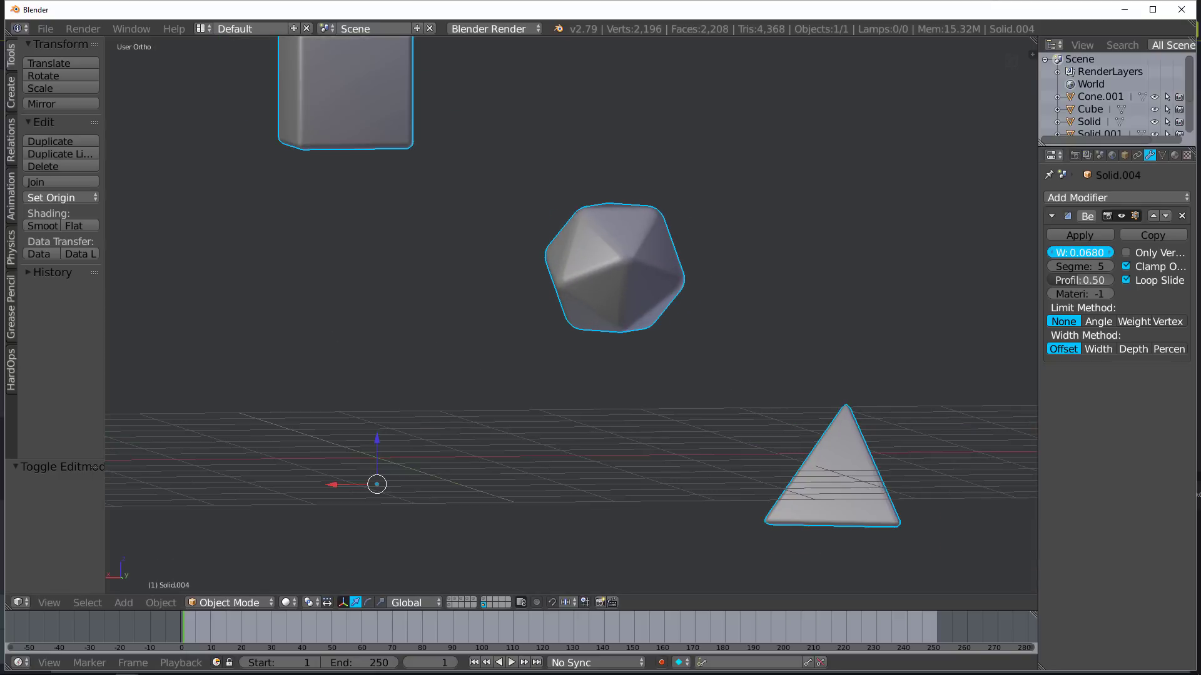
{"action": "left_click_drag", "start_coordinate": [1088, 253], "coordinate": [1079, 253]}
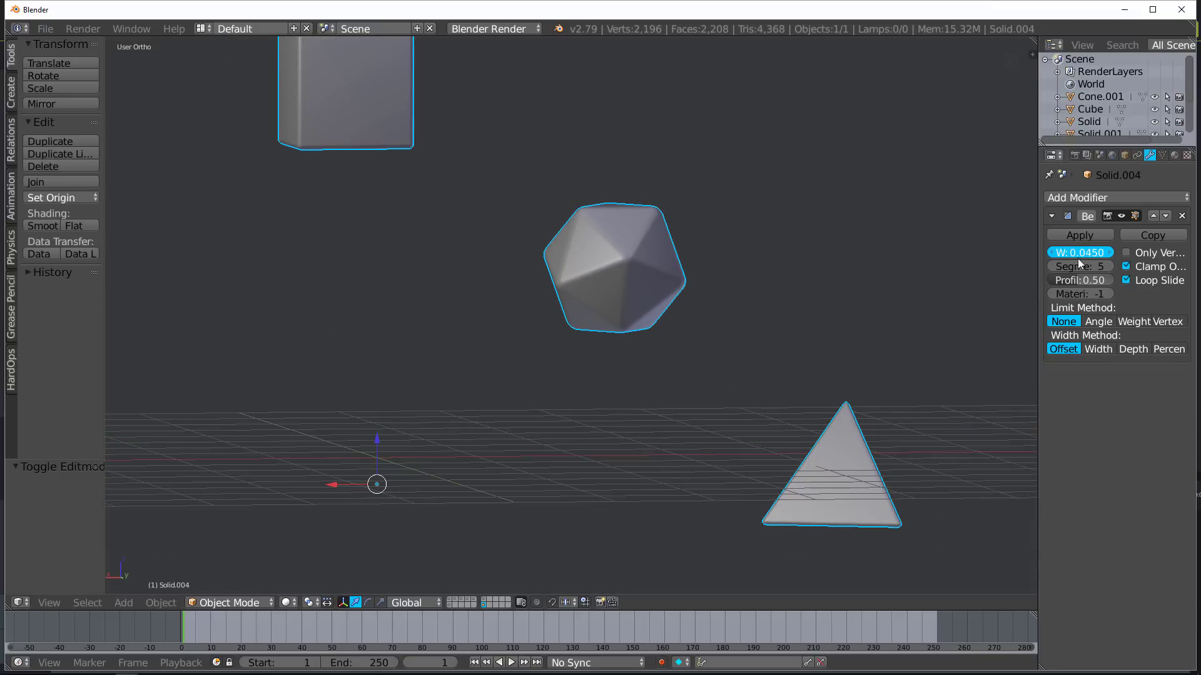
- Separate the cube from the joined dice into its own object and set its Bevel width to 0.0760
{"action": "middle_click_drag", "start_coordinate": [600, 294], "coordinate": [620, 340]}
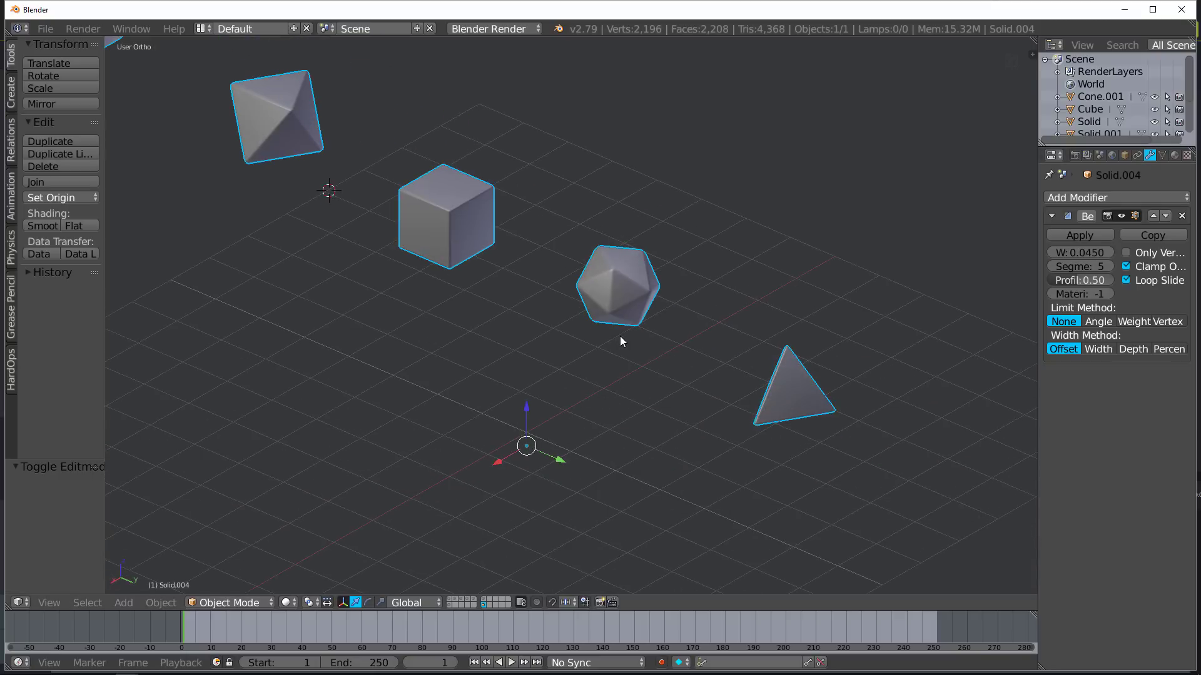
{"action": "scroll", "coordinate": [498, 287], "scroll_direction": "up", "scroll_amount": 2}
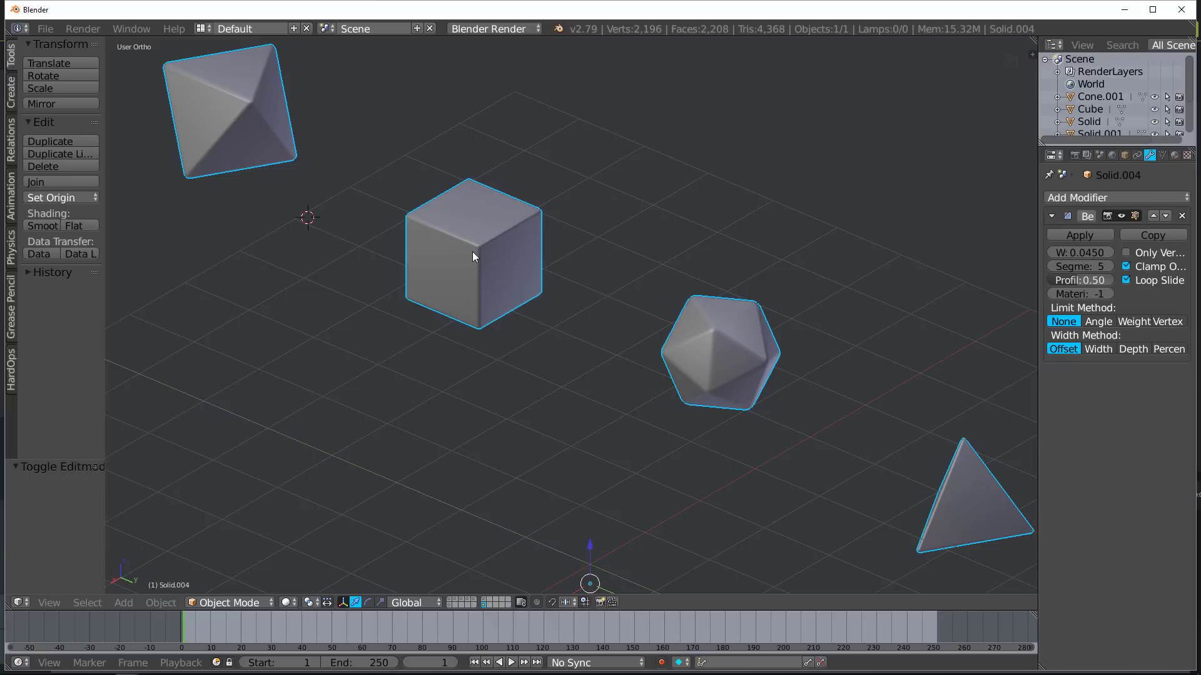
{"action": "key", "text": "Tab"}
{"action": "key", "text": "a"}
{"action": "key", "text": "l"}
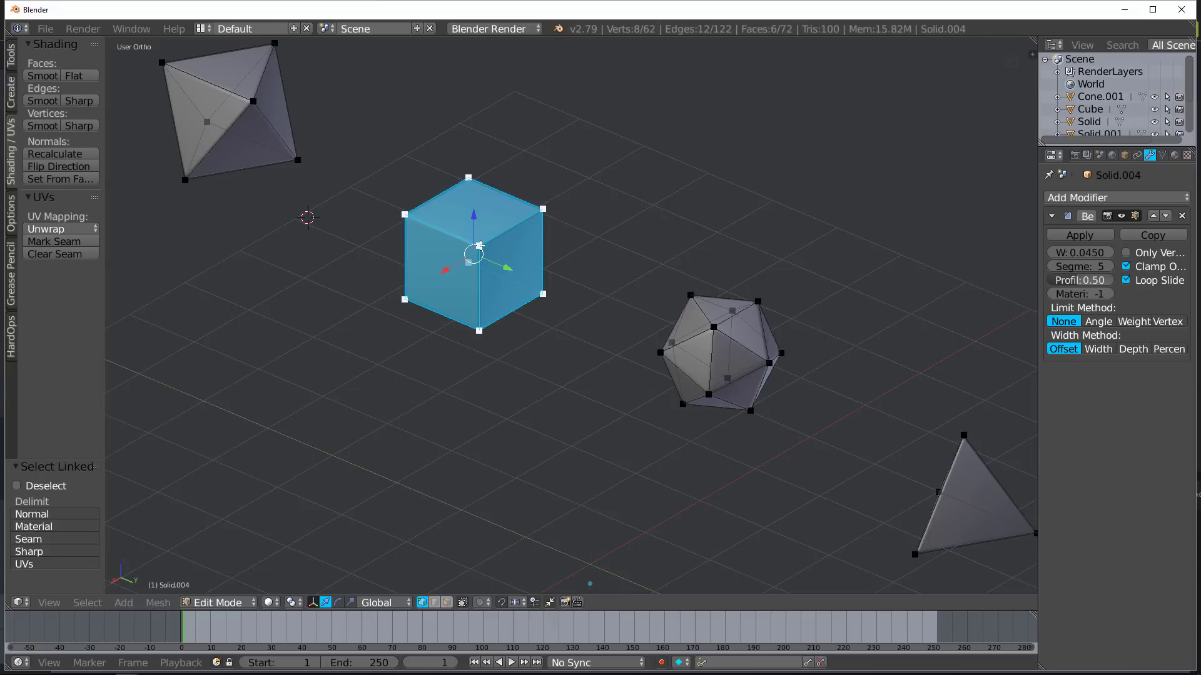
{"action": "key", "text": "p"}
{"action": "left_click", "coordinate": [480, 246]}
{"action": "key", "text": "Tab"}
{"action": "right_click", "coordinate": [481, 246]}
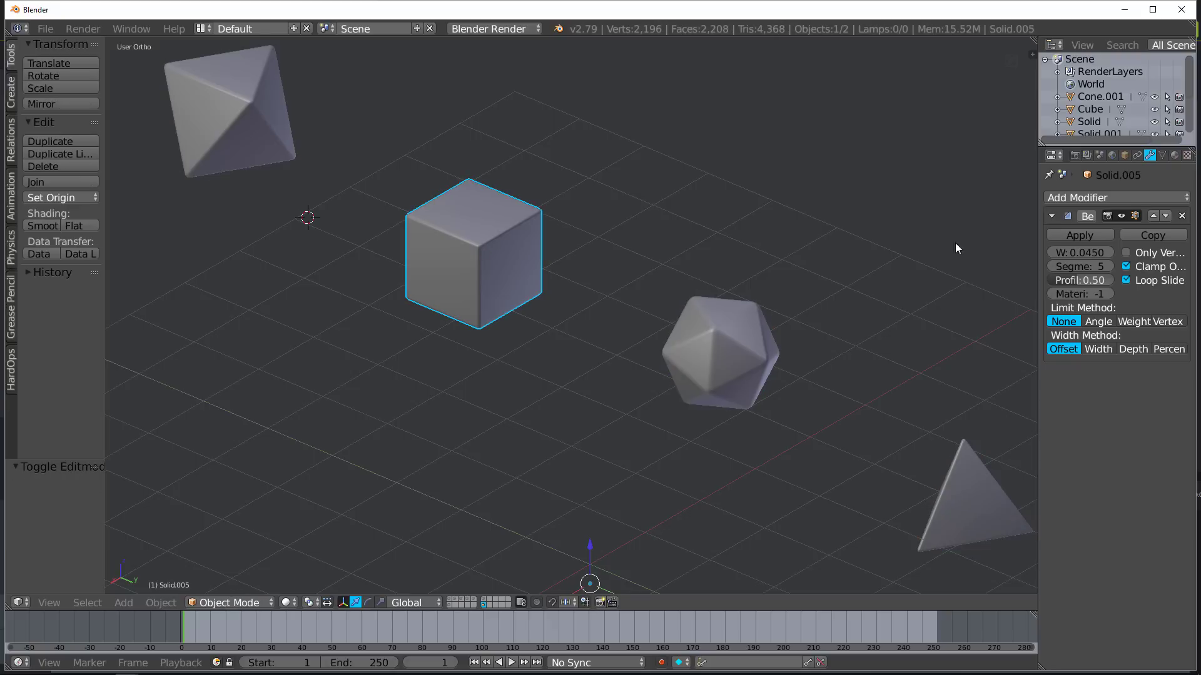
{"action": "left_click_drag", "start_coordinate": [1079, 254], "coordinate": [1100, 254]}
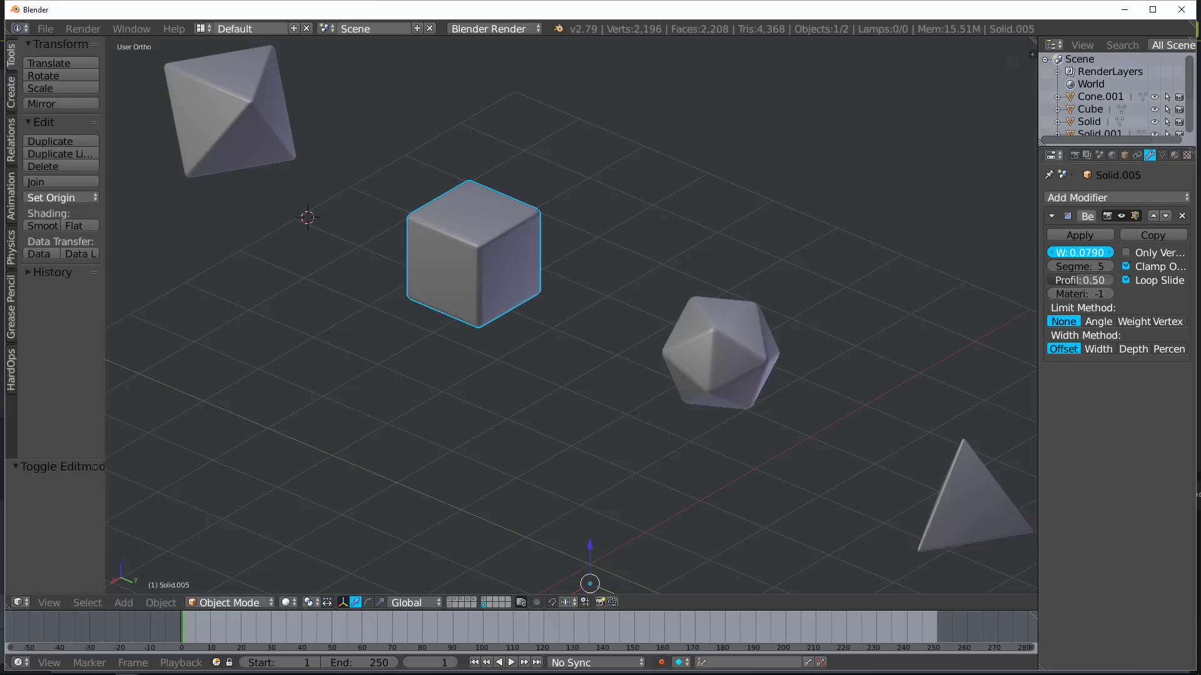
- Separate the pyramid-shaped four-sided die from the joined dice into its own object
{"action": "scroll", "coordinate": [611, 335], "scroll_direction": "down", "scroll_amount": 3}
{"action": "middle_click_drag", "start_coordinate": [612, 335], "coordinate": [549, 301]}
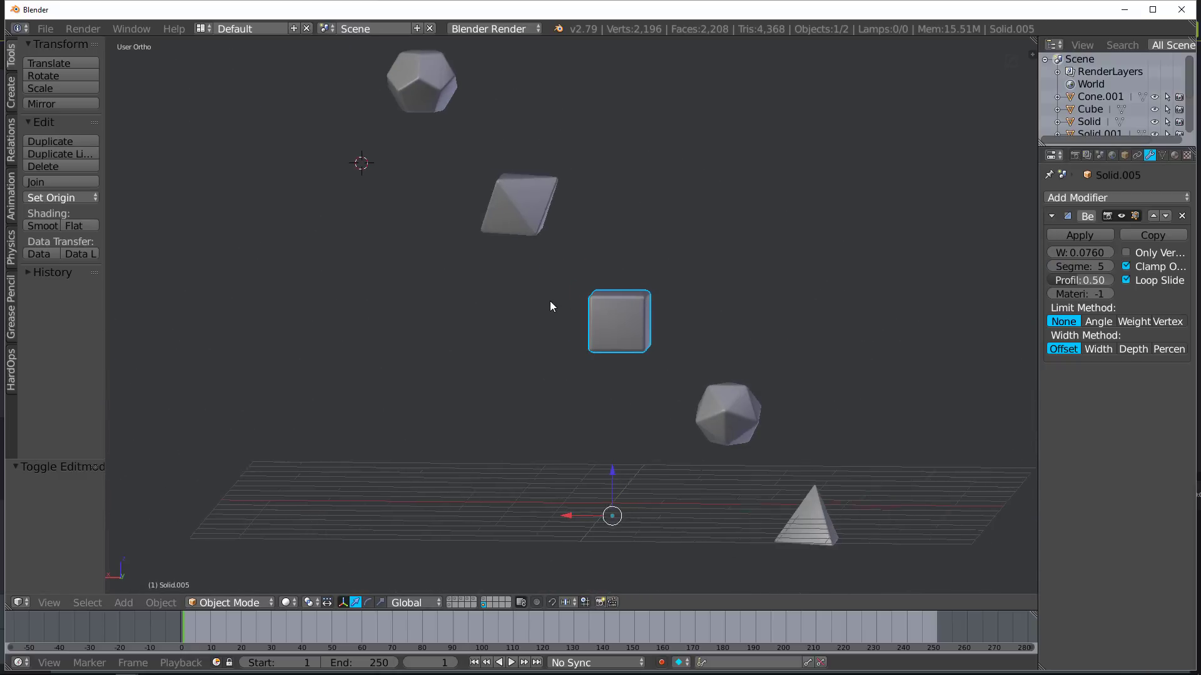
{"action": "middle_click_drag", "start_coordinate": [680, 374], "coordinate": [596, 301], "text": "shift"}
{"action": "middle_click_drag", "start_coordinate": [748, 448], "coordinate": [614, 384], "text": "shift"}
{"action": "scroll", "coordinate": [614, 384], "scroll_direction": "up", "scroll_amount": 5}
{"action": "middle_click_drag", "start_coordinate": [639, 471], "coordinate": [532, 321], "text": "shift"}
{"action": "scroll", "coordinate": [531, 321], "scroll_direction": "up", "scroll_amount": 4}
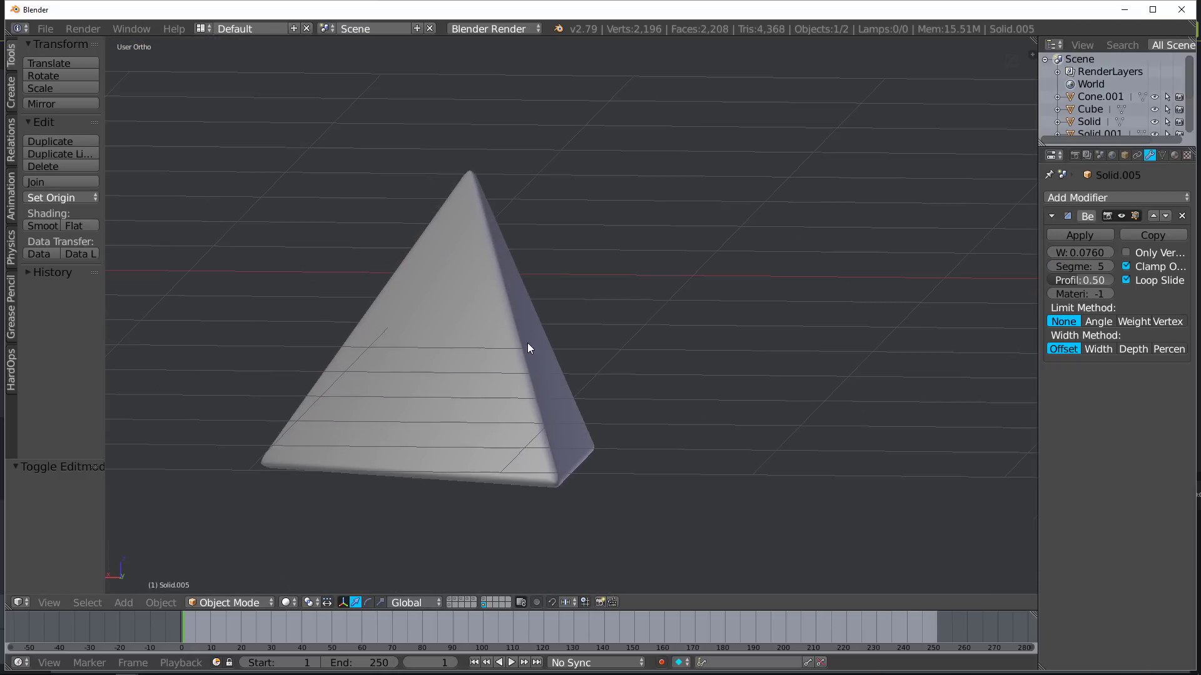
{"action": "key", "text": "Tab"}
{"action": "key", "text": "Tab"}
{"action": "right_click", "coordinate": [489, 333]}
{"action": "key", "text": "Tab"}
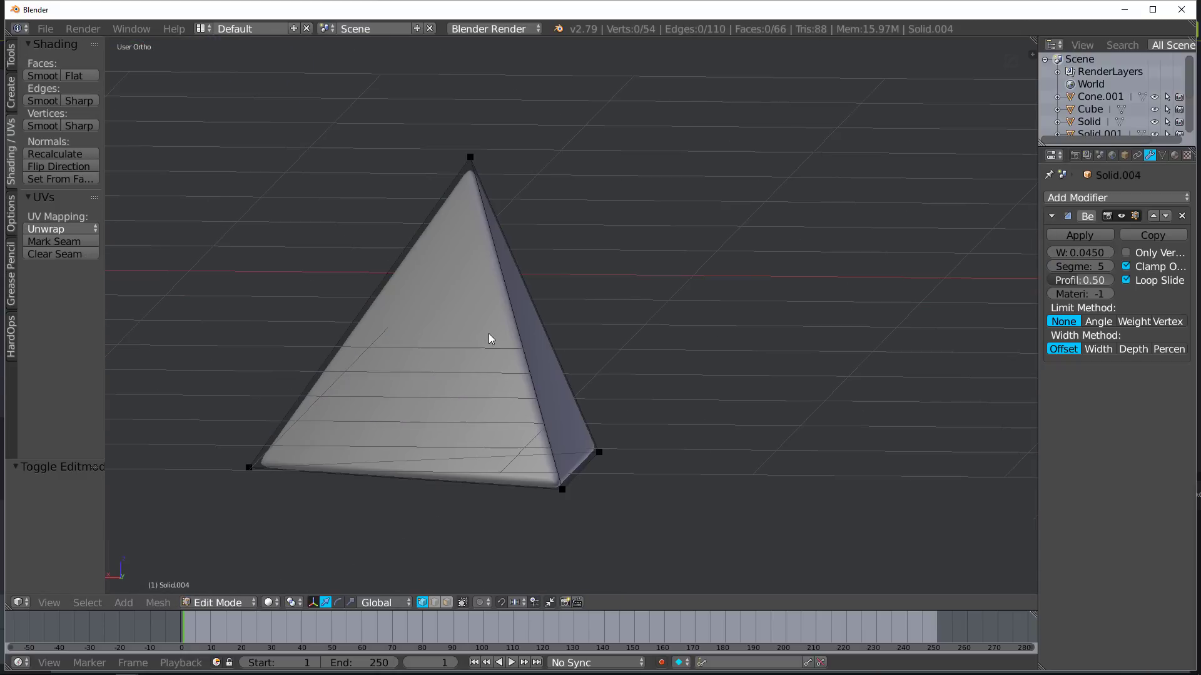
{"action": "key", "text": "l"}
{"action": "key", "text": "p"}
{"action": "left_click", "coordinate": [462, 164]}
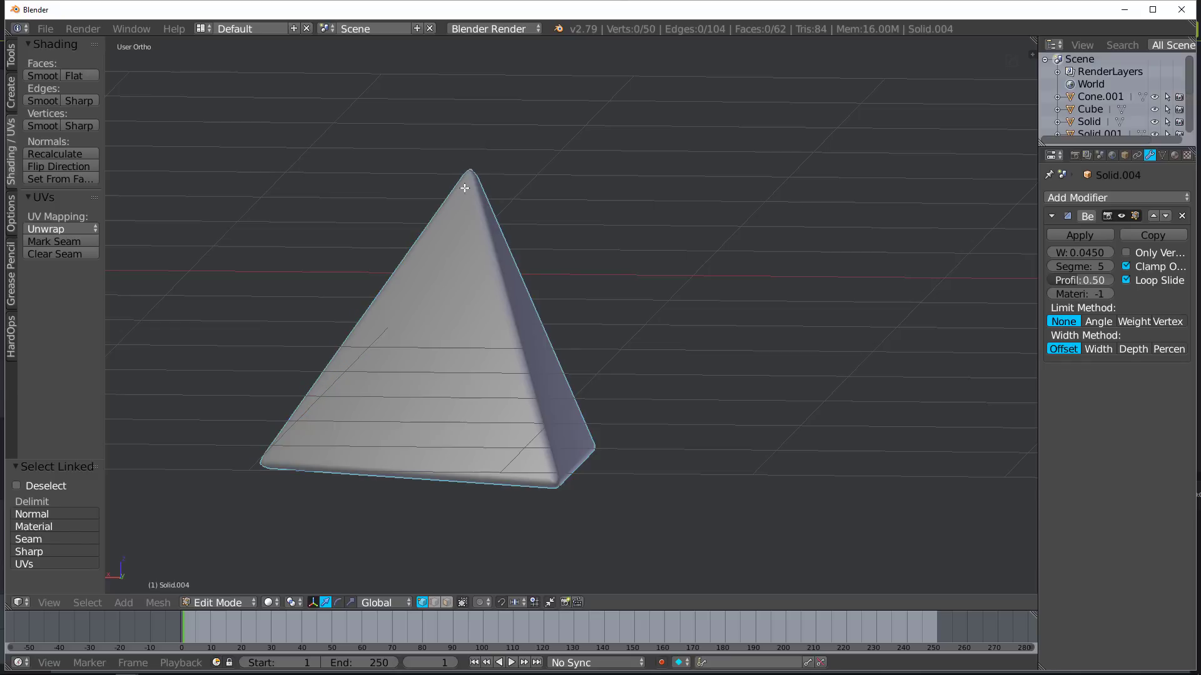
- Select the separated four-sided die in Object Mode and set its Bevel width to 0.0600
{"action": "key", "text": "Tab"}
{"action": "right_click", "coordinate": [486, 228]}
{"action": "left_click_drag", "start_coordinate": [1082, 255], "coordinate": [1101, 255]}
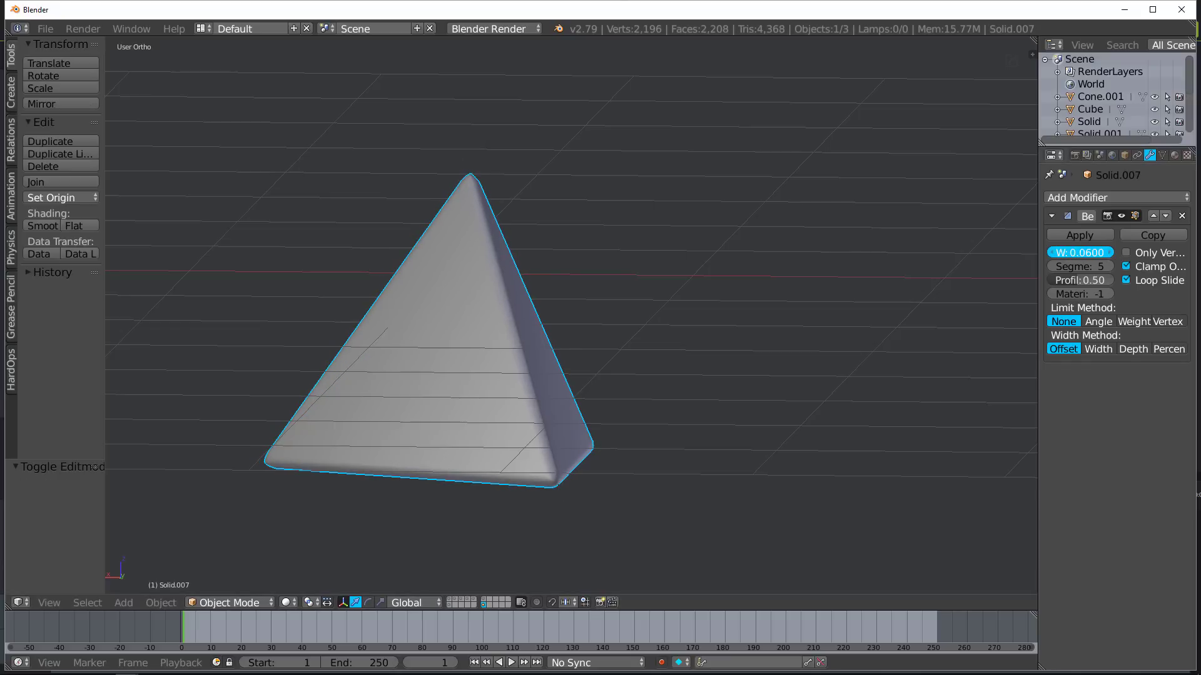
- Change the Bevel modifier's limit method to Angle on the remaining joined dice
{"action": "scroll", "coordinate": [621, 310], "scroll_direction": "down", "scroll_amount": 5}
{"action": "middle_click_drag", "start_coordinate": [501, 279], "coordinate": [568, 342], "text": "shift"}
{"action": "middle_click_drag", "start_coordinate": [552, 299], "coordinate": [595, 308]}
{"action": "middle_click_drag", "start_coordinate": [259, 163], "coordinate": [628, 464], "text": "shift"}
{"action": "scroll", "coordinate": [461, 241], "scroll_direction": "up", "scroll_amount": 8}
{"action": "middle_click_drag", "start_coordinate": [521, 285], "coordinate": [727, 436], "text": "shift"}
{"action": "middle_click_drag", "start_coordinate": [423, 257], "coordinate": [326, 198]}
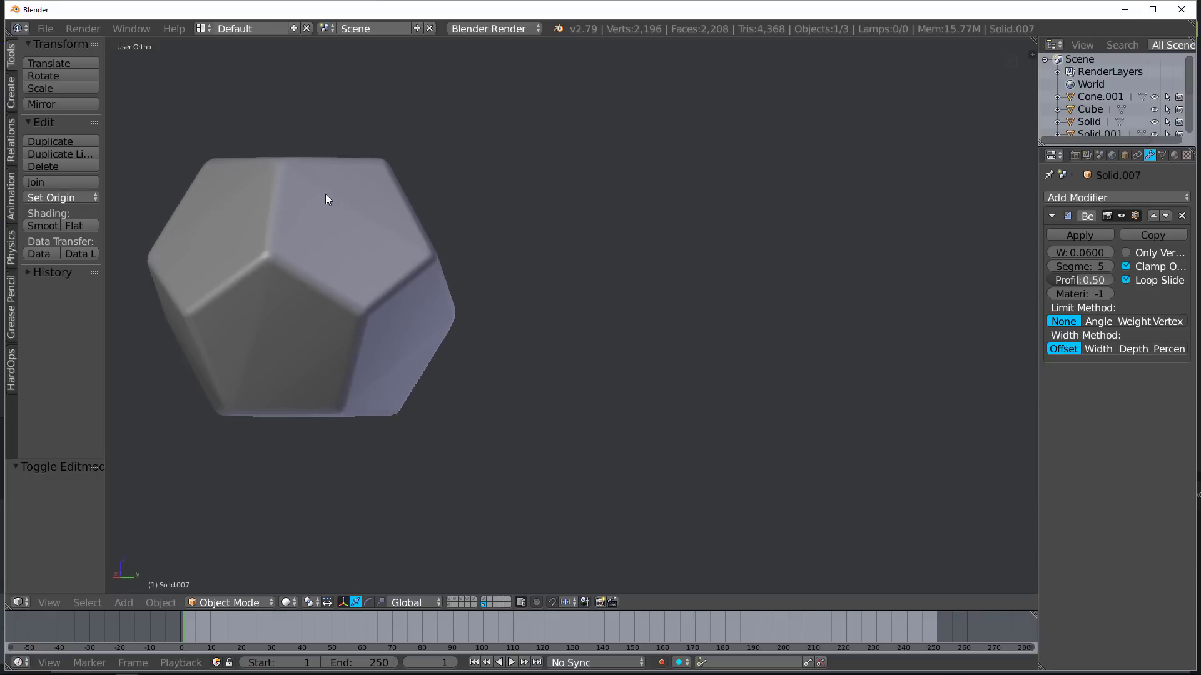
{"action": "right_click", "coordinate": [375, 245]}
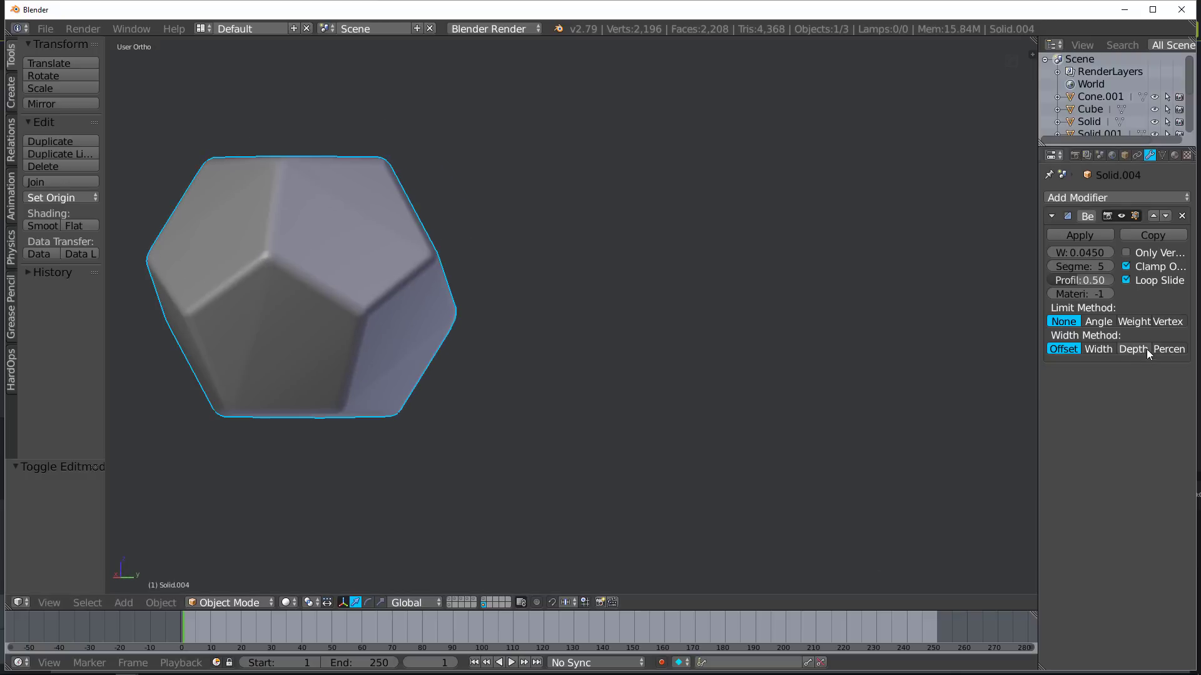
{"action": "left_click", "coordinate": [1099, 323]}
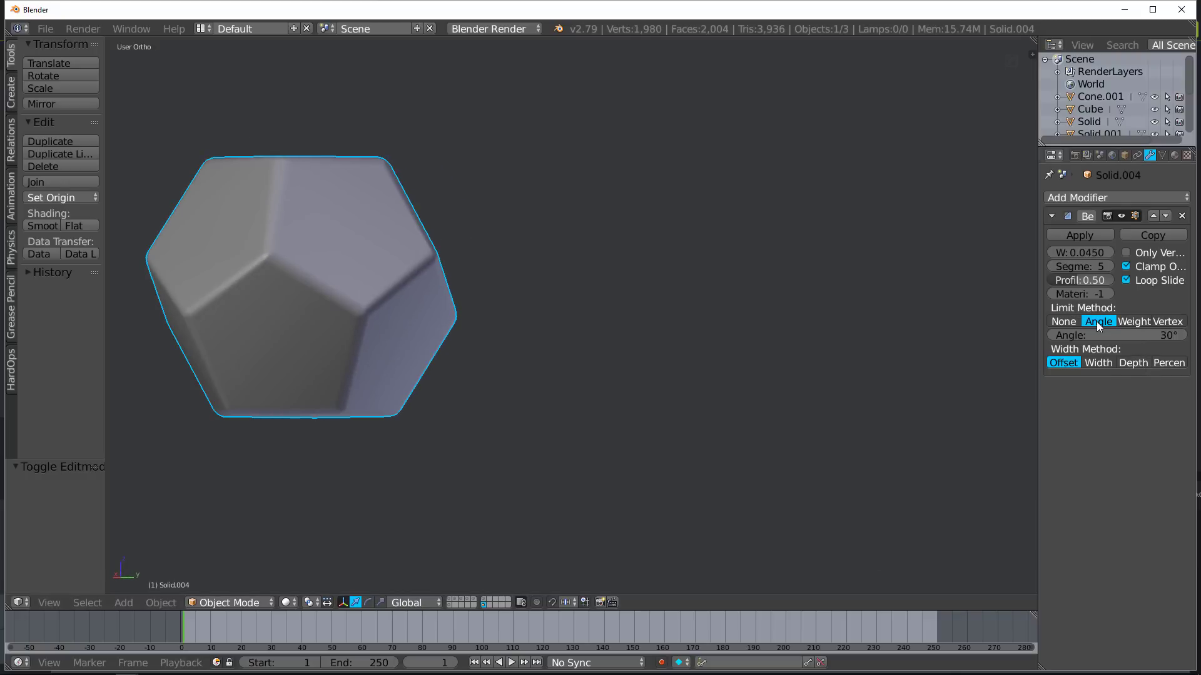
- Show the layer with the unbeveled joined dice copy and shade all of its faces smooth
{"action": "middle_click_drag", "start_coordinate": [527, 349], "coordinate": [508, 400]}
{"action": "scroll", "coordinate": [407, 366], "scroll_direction": "down", "scroll_amount": 5}
{"action": "left_click", "coordinate": [486, 599]}
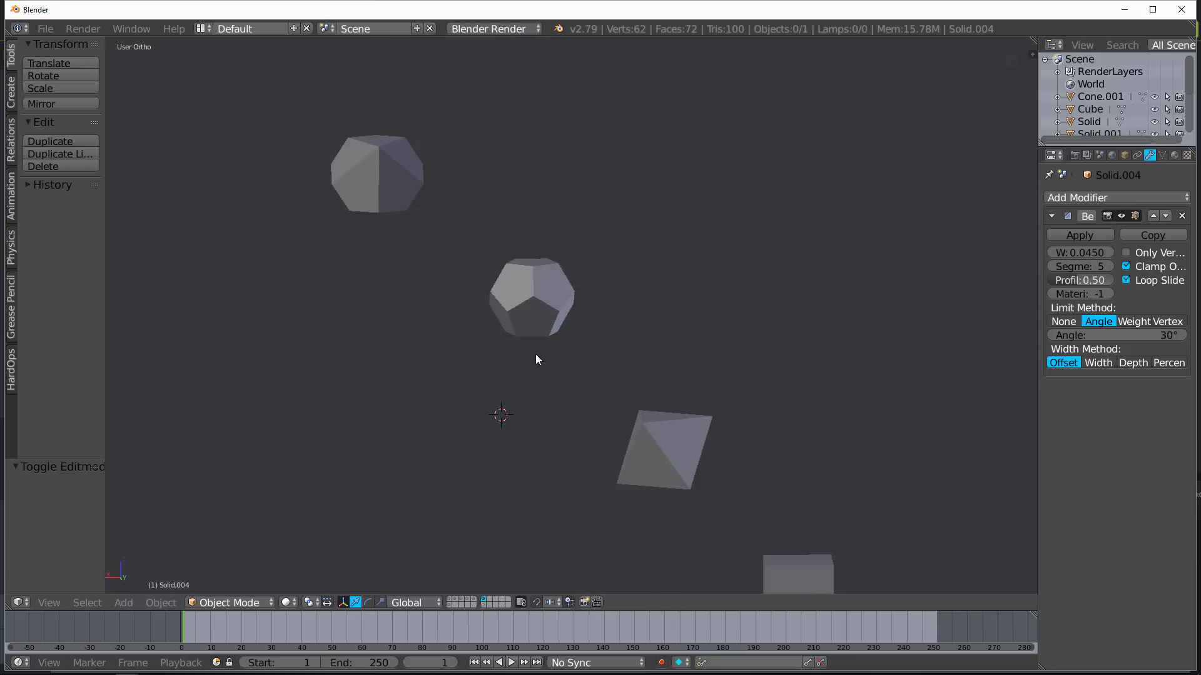
{"action": "right_click", "coordinate": [534, 308]}
{"action": "key", "text": "Tab"}
{"action": "key", "text": "a"}
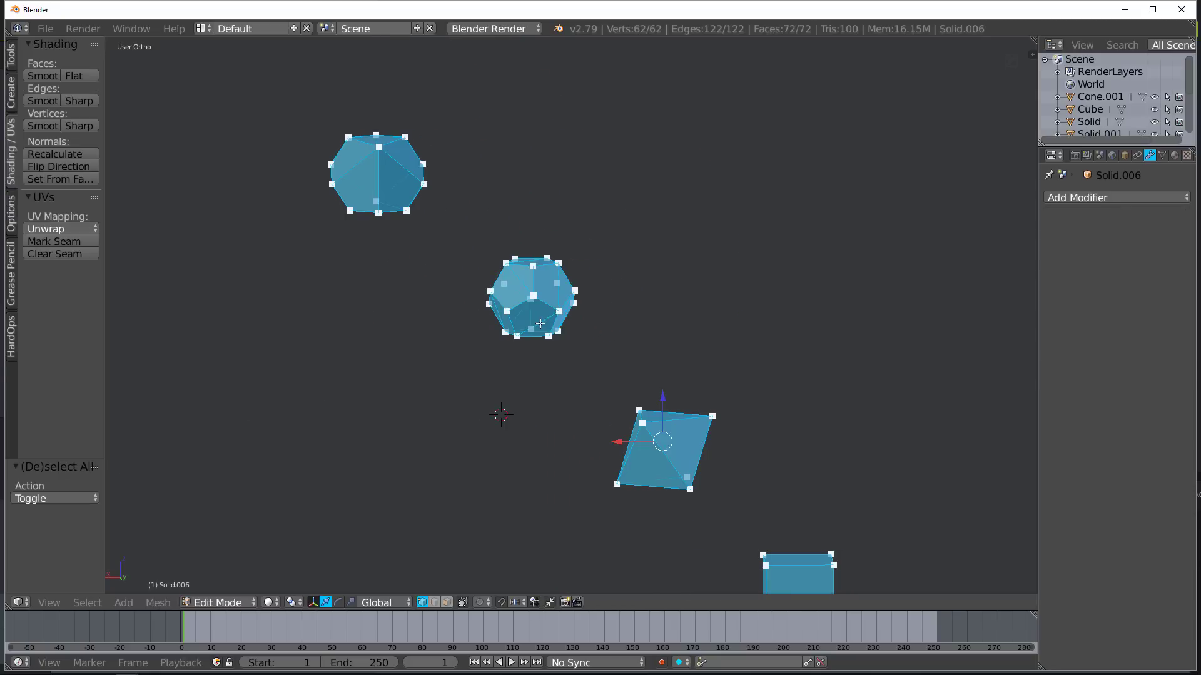
{"action": "left_click", "coordinate": [36, 76]}
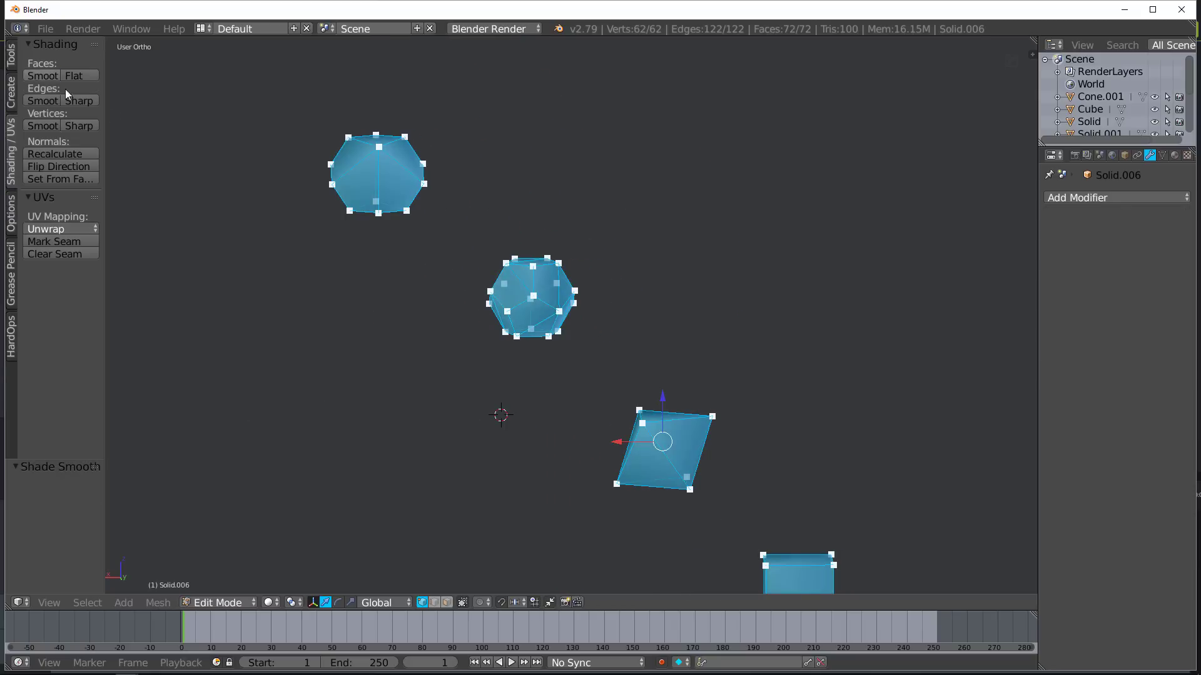
- Try marking every edge of the unbeveled joined dice as a seam
{"action": "key", "text": "Tab"}
{"action": "key", "text": "Tab"}
{"action": "key", "text": "ctrl+e"}
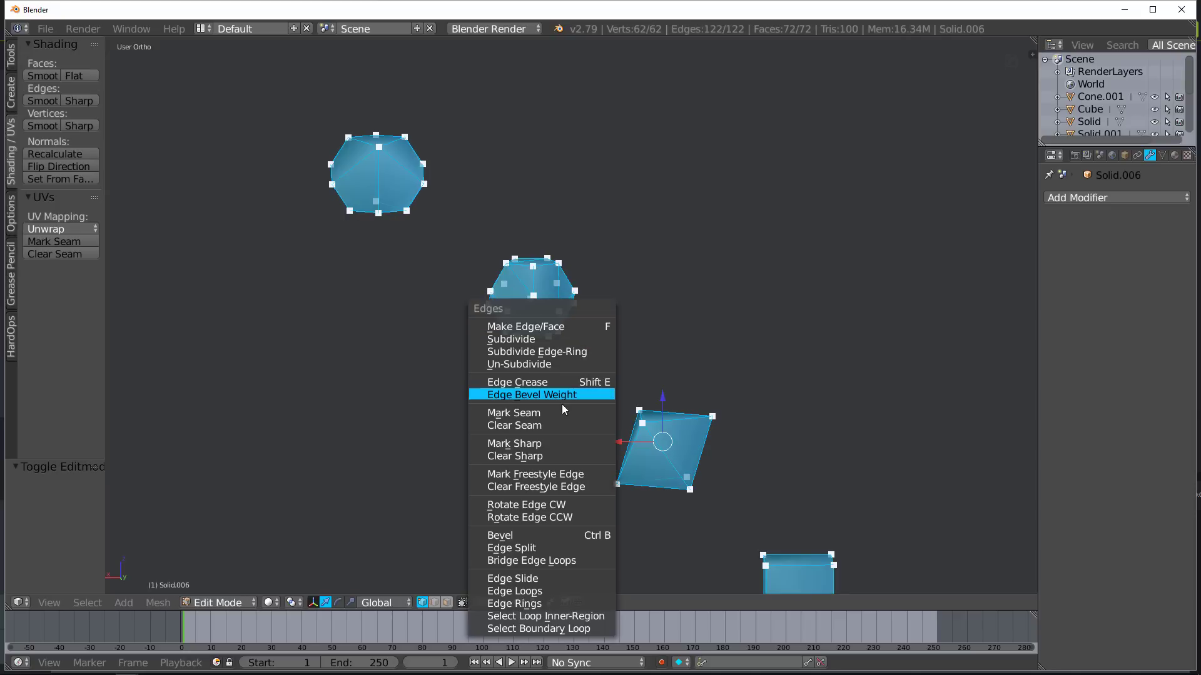
{"action": "left_click", "coordinate": [543, 414]}
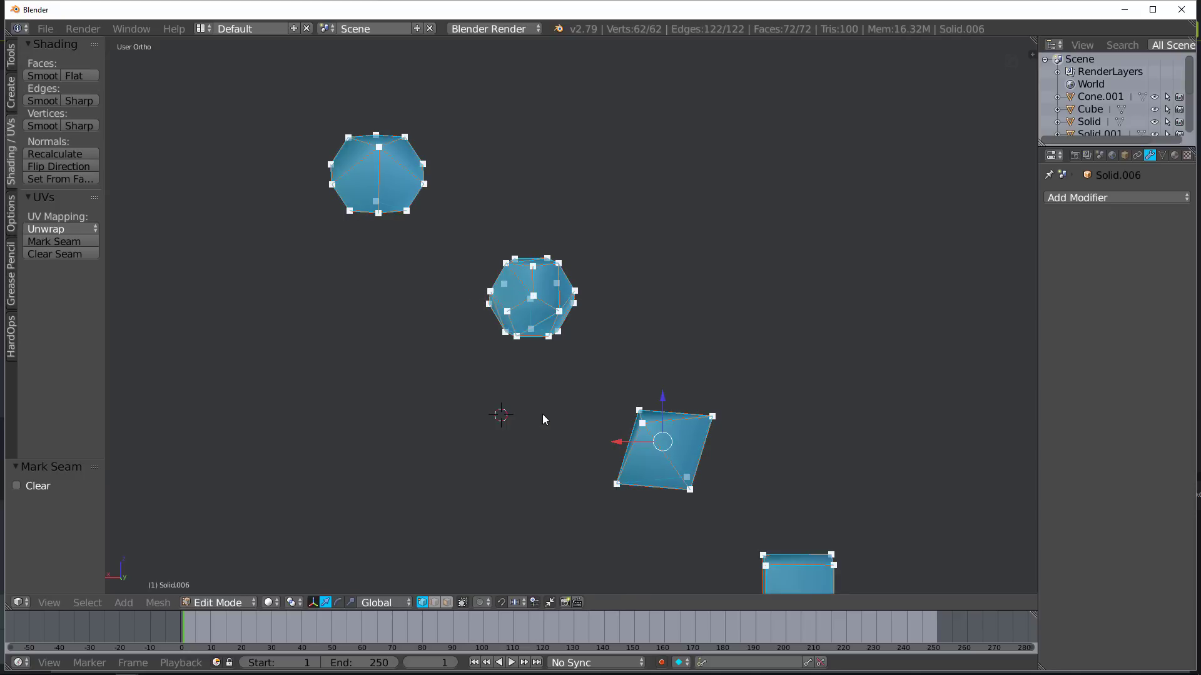
{"action": "middle_click_drag", "start_coordinate": [544, 412], "coordinate": [648, 419]}
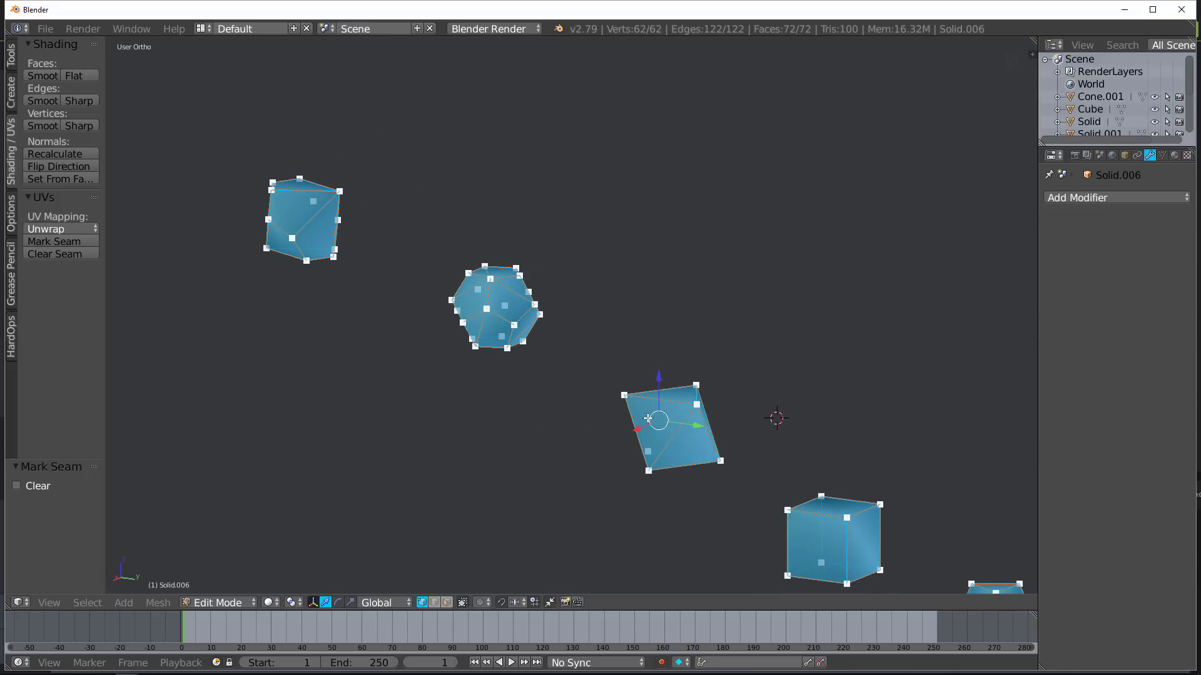
{"action": "scroll", "coordinate": [521, 352], "scroll_direction": "up", "scroll_amount": 3}
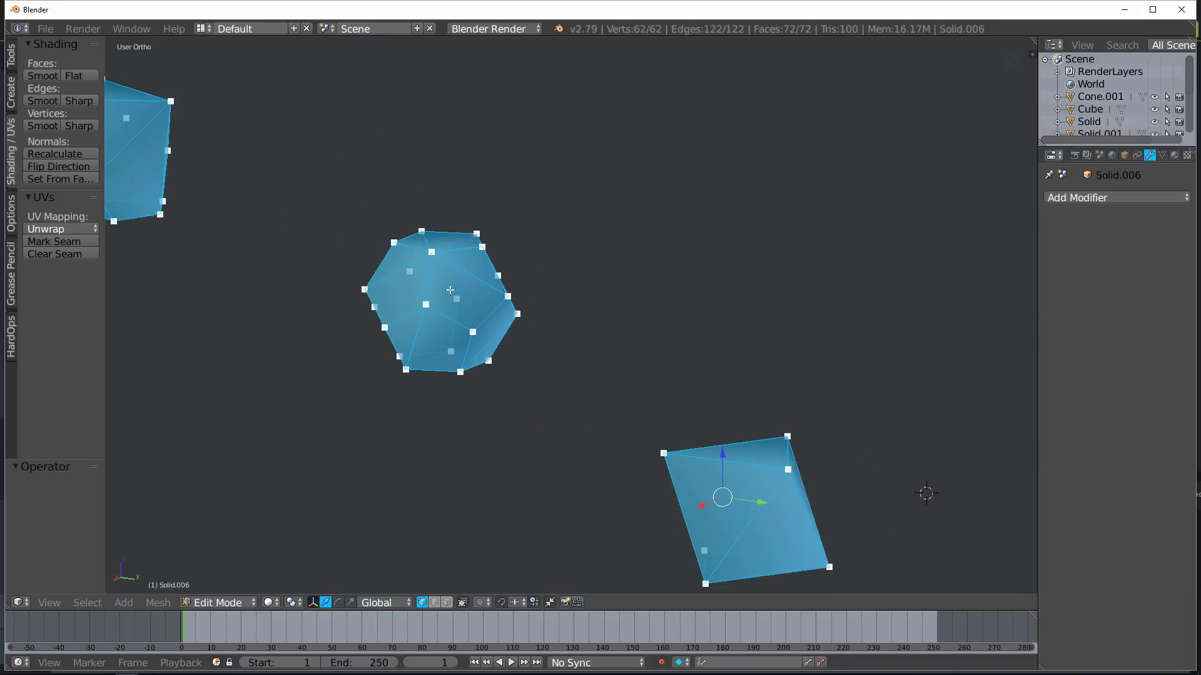
- Deselect the twelve-sided die, keeping the geometry of all the other dice selected
{"action": "scroll", "coordinate": [470, 475], "scroll_direction": "down", "scroll_amount": 5}
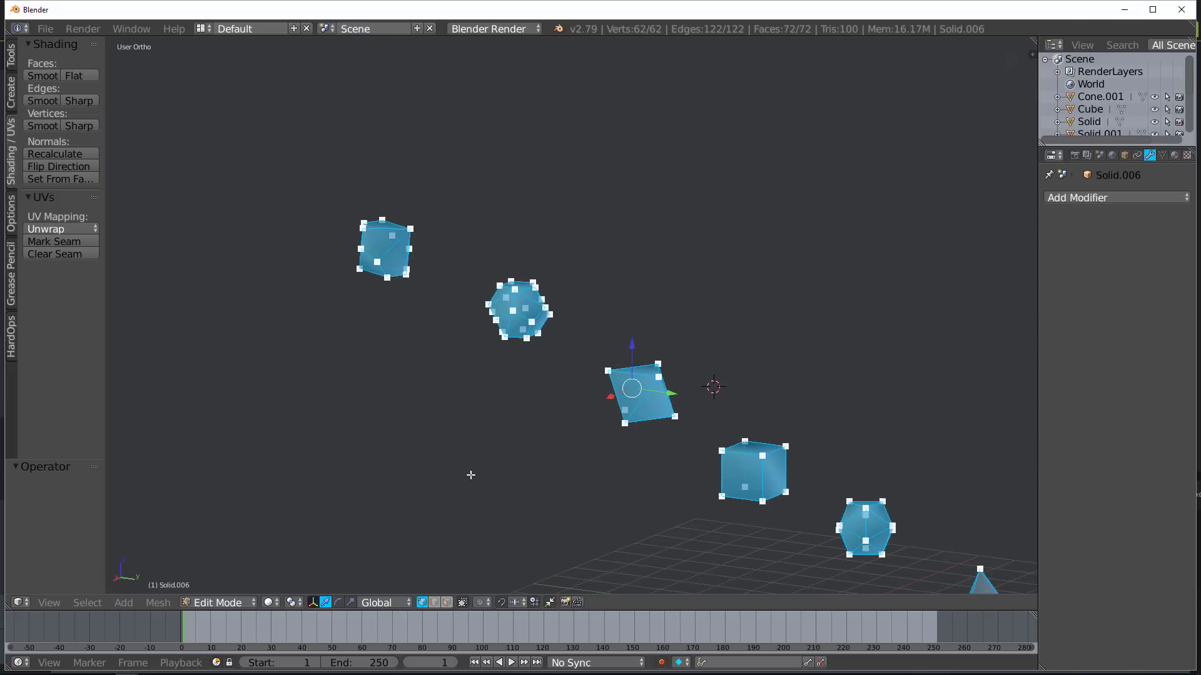
{"action": "key", "text": "b"}
{"action": "left_click_drag", "start_coordinate": [471, 247], "coordinate": [565, 406]}
{"action": "scroll", "coordinate": [518, 339], "scroll_direction": "down", "scroll_amount": 7}
{"action": "middle_click_drag", "start_coordinate": [512, 325], "coordinate": [538, 308]}
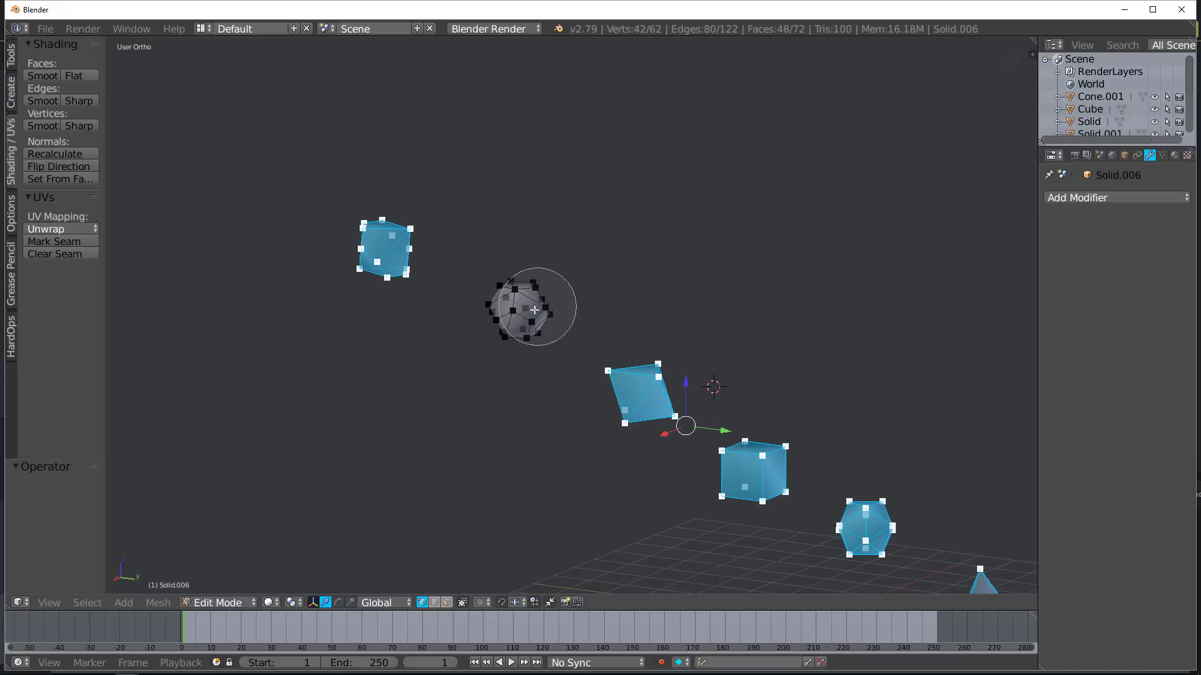
{"action": "right_click", "coordinate": [536, 309]}
{"action": "scroll", "coordinate": [530, 319], "scroll_direction": "up", "scroll_amount": 2}
{"action": "scroll", "coordinate": [529, 318], "scroll_direction": "up", "scroll_amount": 3}
- Mark the selected dice's edges as seams and apply Edge Split to them
{"action": "key", "text": "ctrl+e"}
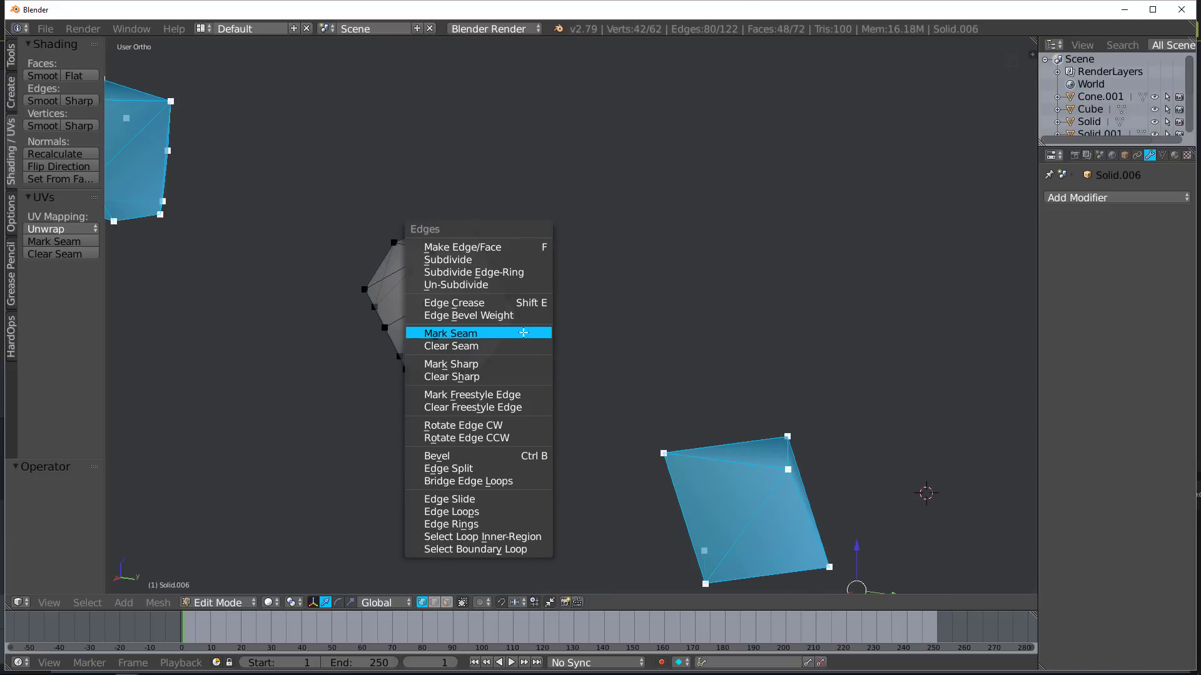
{"action": "left_click", "coordinate": [515, 336]}
{"action": "key", "text": "ctrl+e"}
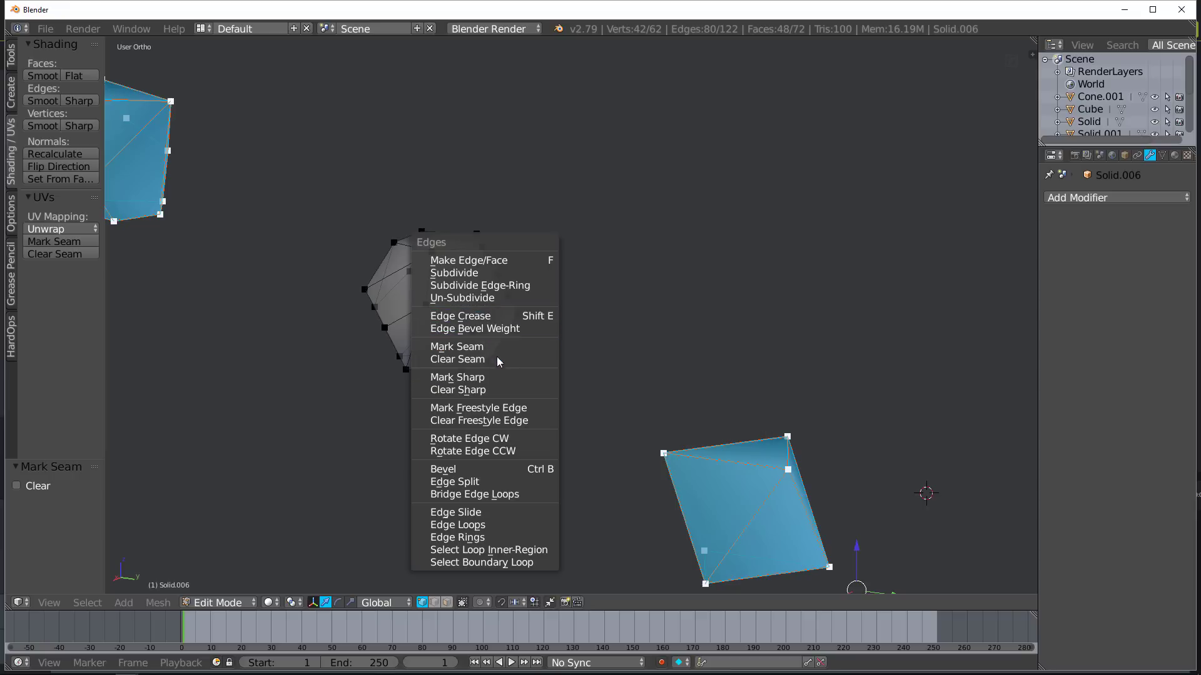
{"action": "left_click", "coordinate": [475, 481]}
- In edge select mode, select the pentagon outline edges around the twelve-sided die, leaving out the edges that divide its faces
{"action": "scroll", "coordinate": [472, 408], "scroll_direction": "down", "scroll_amount": 3}
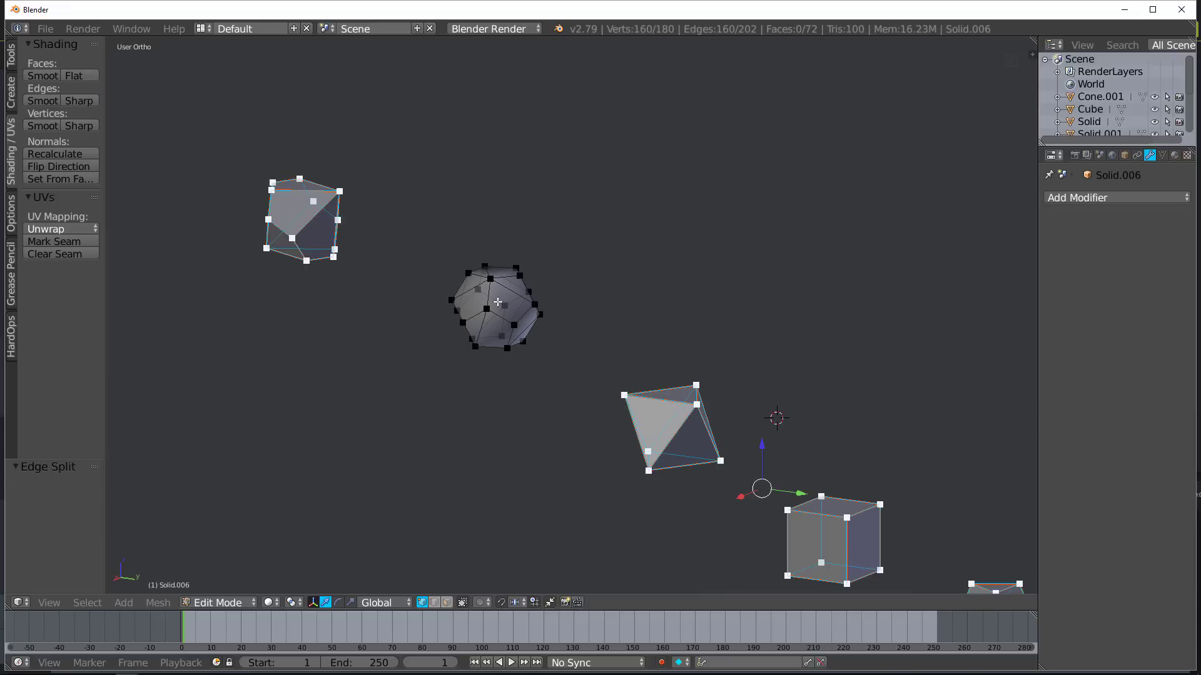
{"action": "scroll", "coordinate": [498, 302], "scroll_direction": "up", "scroll_amount": 4}
{"action": "left_click", "coordinate": [435, 603]}
{"action": "scroll", "coordinate": [427, 289], "scroll_direction": "up", "scroll_amount": 2}
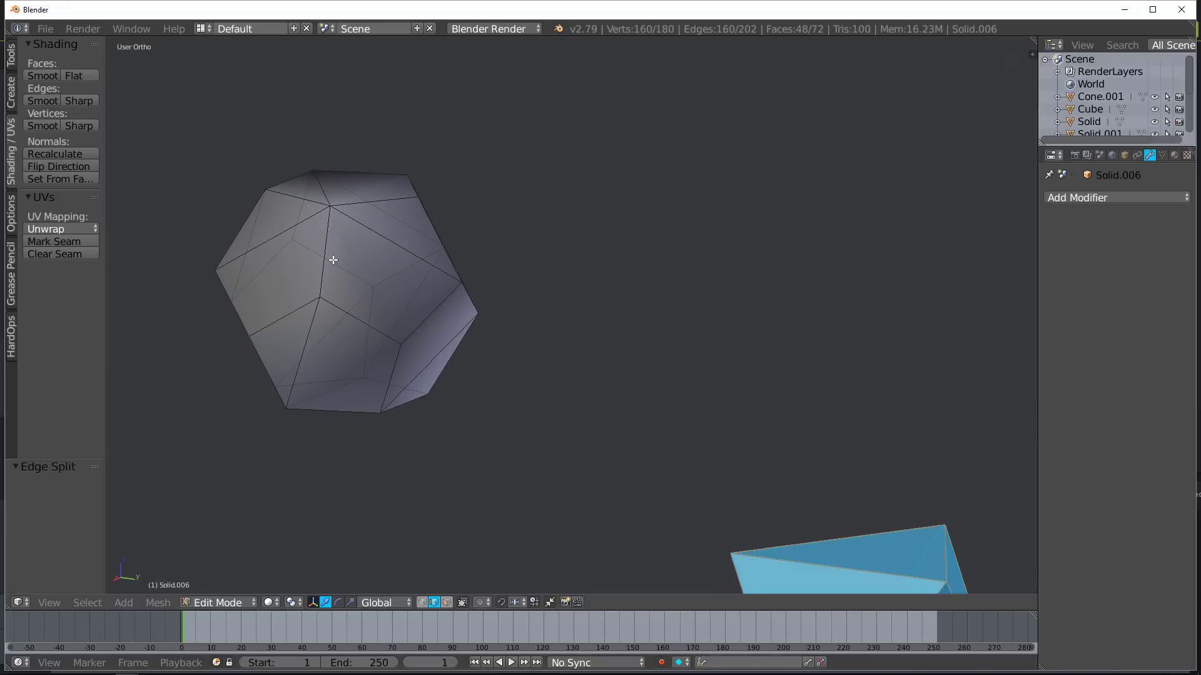
{"action": "right_click", "coordinate": [329, 259]}
{"action": "right_click", "coordinate": [324, 239]}
{"action": "right_click", "coordinate": [368, 198], "text": "shift"}
{"action": "middle_click_drag", "start_coordinate": [407, 208], "coordinate": [338, 217]}
{"action": "right_click", "coordinate": [442, 231], "text": "shift"}
{"action": "right_click", "coordinate": [403, 284], "text": "shift"}
{"action": "right_click", "coordinate": [348, 282], "text": "shift"}
{"action": "middle_click_drag", "start_coordinate": [360, 279], "coordinate": [437, 166]}
{"action": "right_click", "coordinate": [398, 250], "text": "shift"}
{"action": "right_click", "coordinate": [356, 296], "text": "shift"}
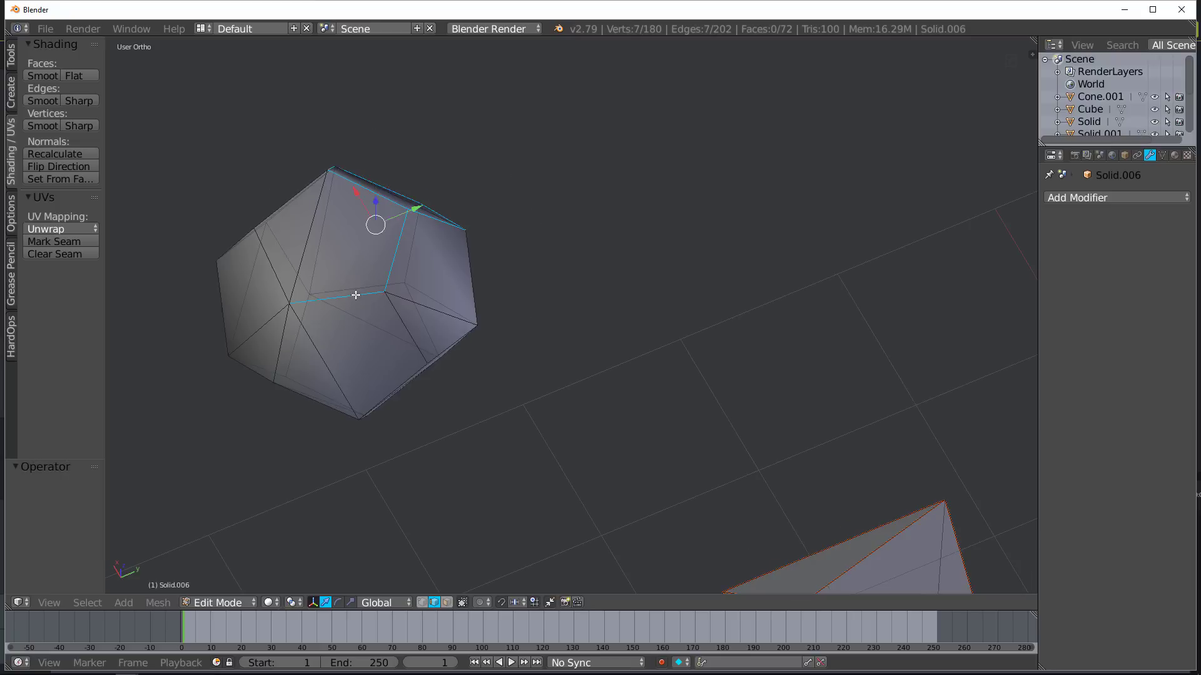
{"action": "right_click", "coordinate": [273, 266], "text": "shift"}
{"action": "middle_click_drag", "start_coordinate": [280, 266], "coordinate": [429, 276]}
{"action": "right_click", "coordinate": [403, 230], "text": "shift"}
{"action": "right_click", "coordinate": [348, 230], "text": "shift"}
{"action": "right_click", "coordinate": [533, 269], "text": "shift"}
{"action": "right_click", "coordinate": [566, 221], "text": "shift"}
{"action": "right_click", "coordinate": [503, 225], "text": "shift"}
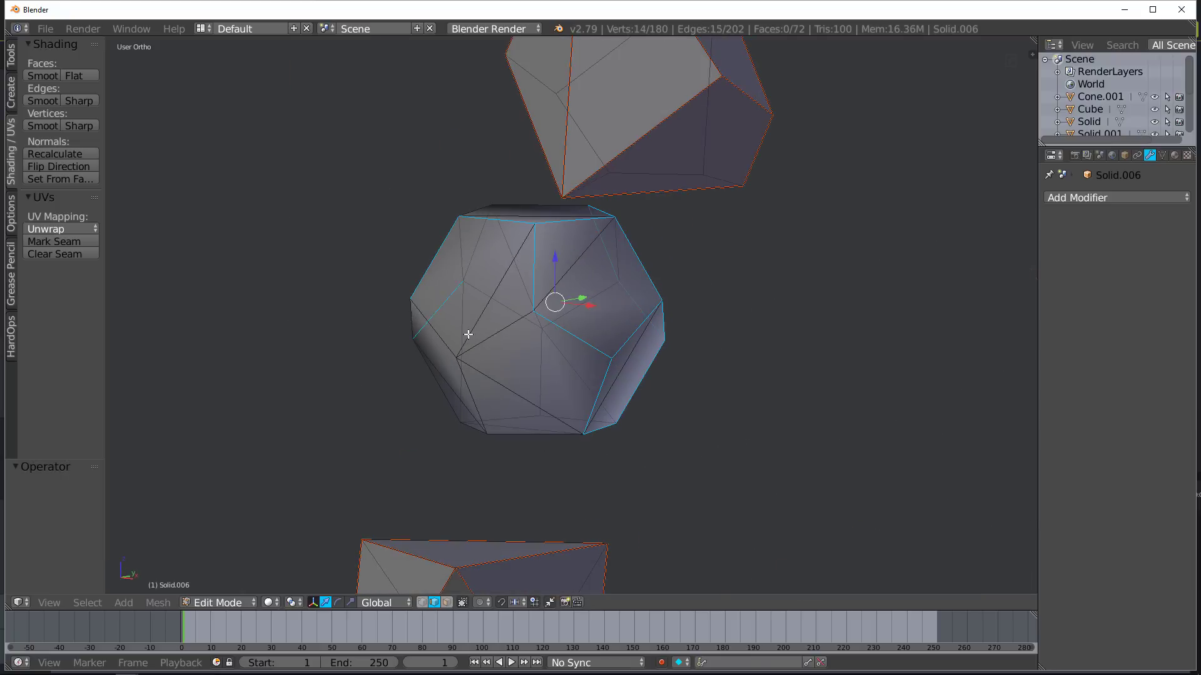
{"action": "right_click", "coordinate": [434, 329], "text": "shift"}
{"action": "middle_click_drag", "start_coordinate": [434, 327], "coordinate": [423, 216]}
{"action": "right_click", "coordinate": [425, 206], "text": "shift"}
{"action": "right_click", "coordinate": [484, 241], "text": "shift"}
{"action": "right_click", "coordinate": [441, 268], "text": "shift"}
{"action": "right_click", "coordinate": [437, 178], "text": "shift"}
{"action": "middle_click_drag", "start_coordinate": [456, 277], "coordinate": [352, 180]}
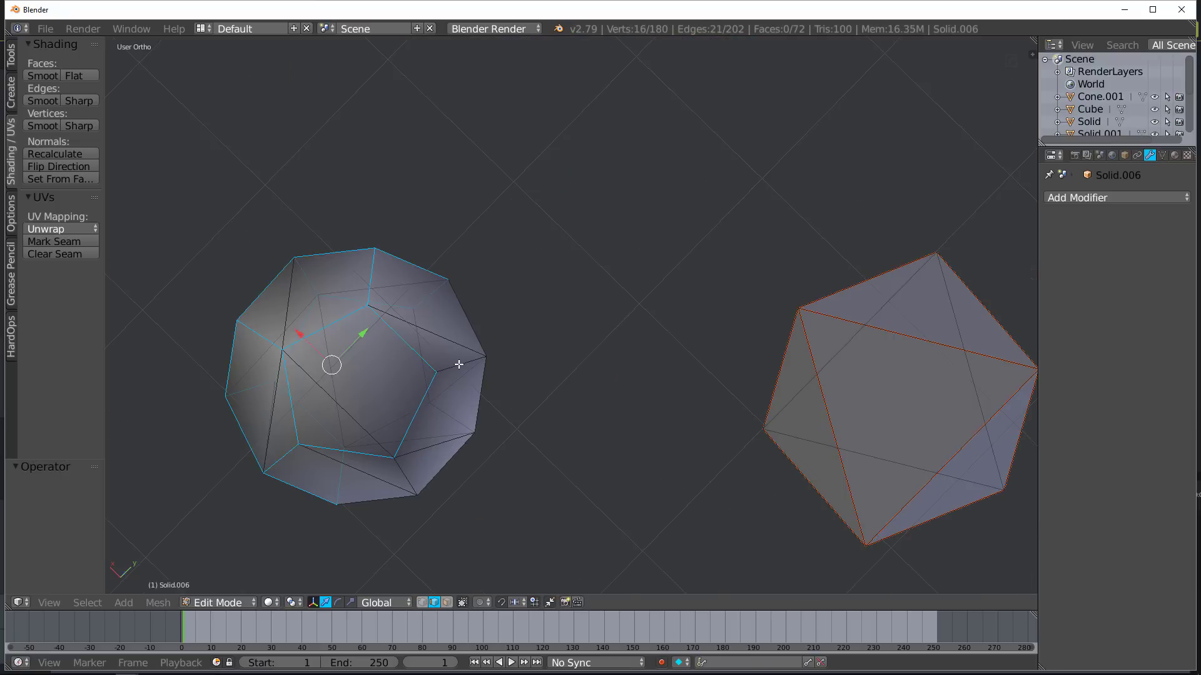
{"action": "right_click", "coordinate": [461, 365], "text": "shift"}
{"action": "right_click", "coordinate": [468, 322], "text": "shift"}
{"action": "right_click", "coordinate": [481, 395], "text": "shift"}
{"action": "right_click", "coordinate": [445, 465], "text": "shift"}
{"action": "right_click", "coordinate": [406, 477], "text": "shift"}
{"action": "right_click", "coordinate": [379, 499], "text": "shift"}
- Mark the twelve-sided die's selected edges as seams, apply Edge Split, clear the selection and return to Object Mode
{"action": "middle_click_drag", "start_coordinate": [379, 496], "coordinate": [391, 329]}
{"action": "key", "text": "ctrl+e"}
{"action": "left_click", "coordinate": [351, 195]}
{"action": "key", "text": "ctrl+e"}
{"action": "left_click", "coordinate": [310, 337]}
{"action": "key", "text": "a"}
{"action": "scroll", "coordinate": [545, 324], "scroll_direction": "down", "scroll_amount": 3}
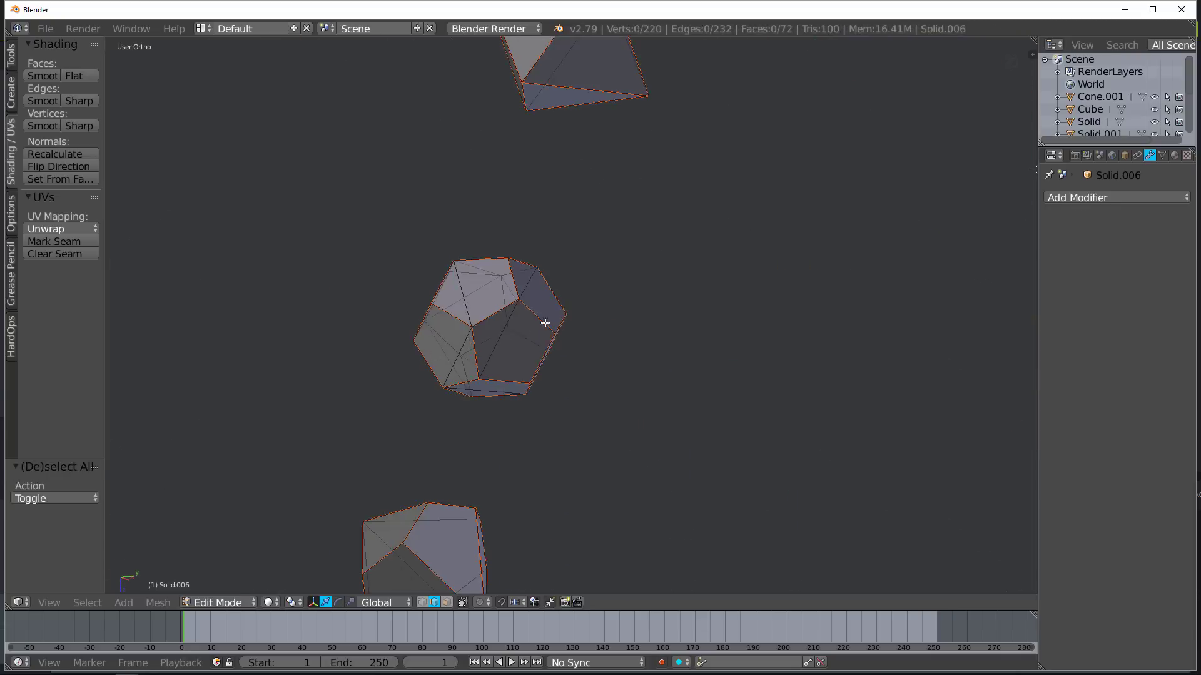
{"action": "key", "text": "Tab"}
- Enter Edit Mode on the joined dice, split the 3D view and set the new area to the UV/Image Editor
{"action": "scroll", "coordinate": [545, 323], "scroll_direction": "down", "scroll_amount": 6}
{"action": "middle_click_drag", "start_coordinate": [572, 275], "coordinate": [424, 302]}
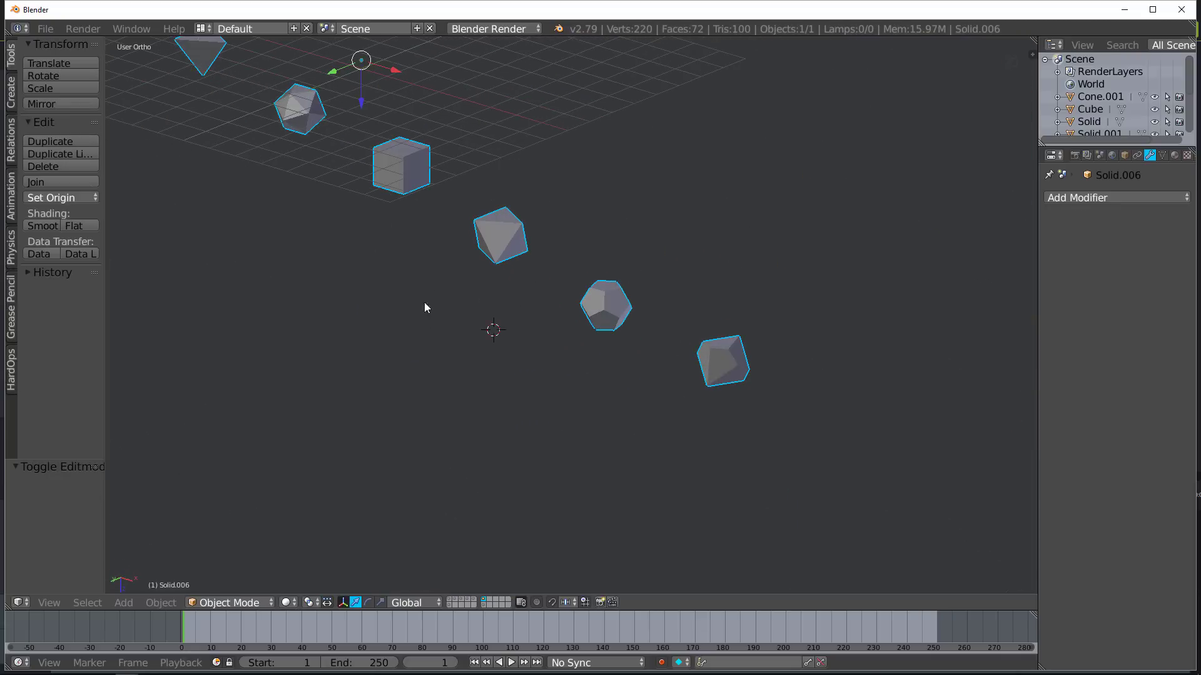
{"action": "middle_click_drag", "start_coordinate": [442, 252], "coordinate": [463, 372], "text": "shift"}
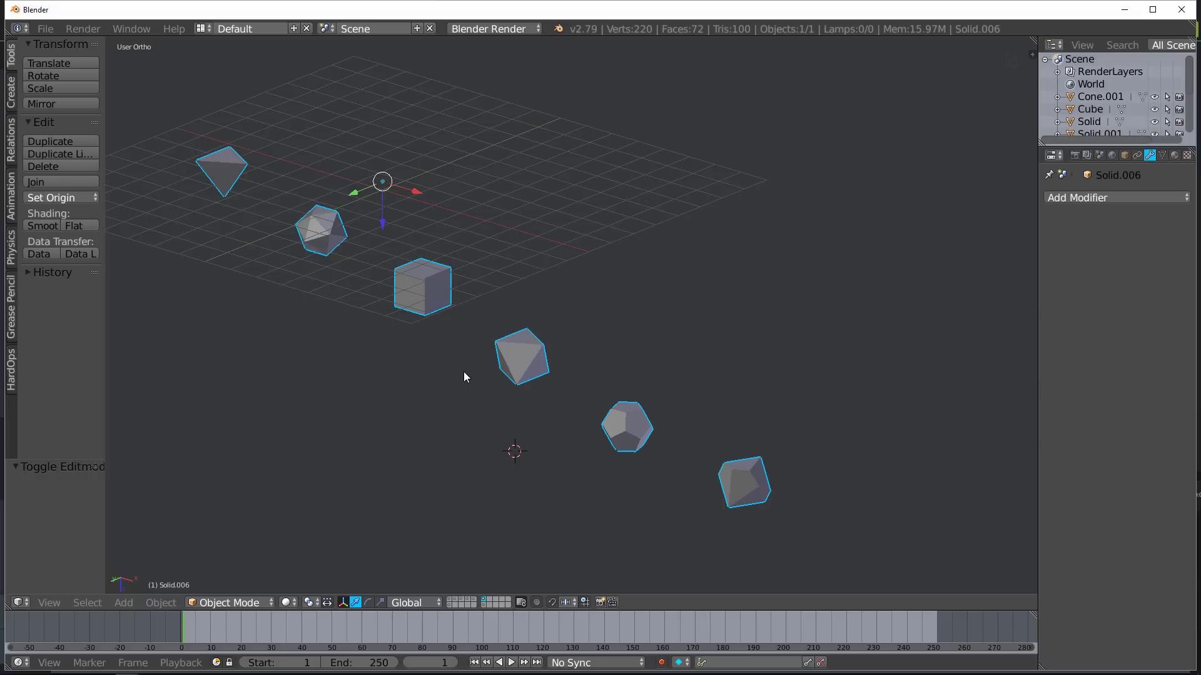
{"action": "key", "text": "Tab"}
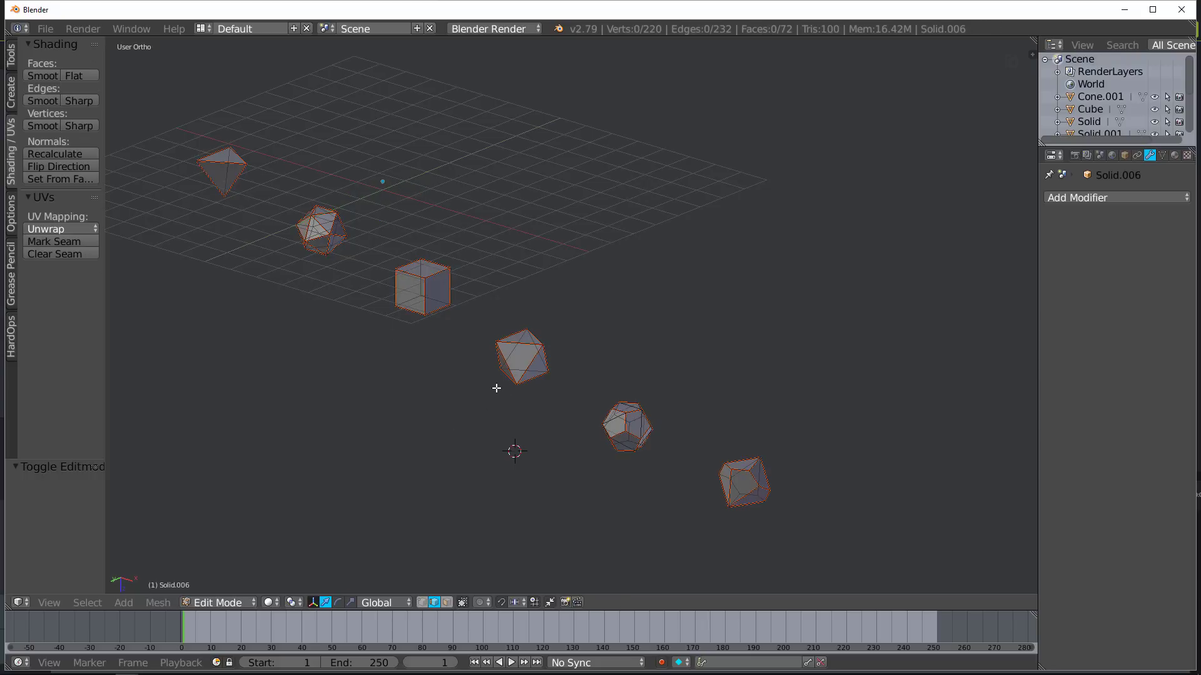
{"action": "key", "text": "u"}
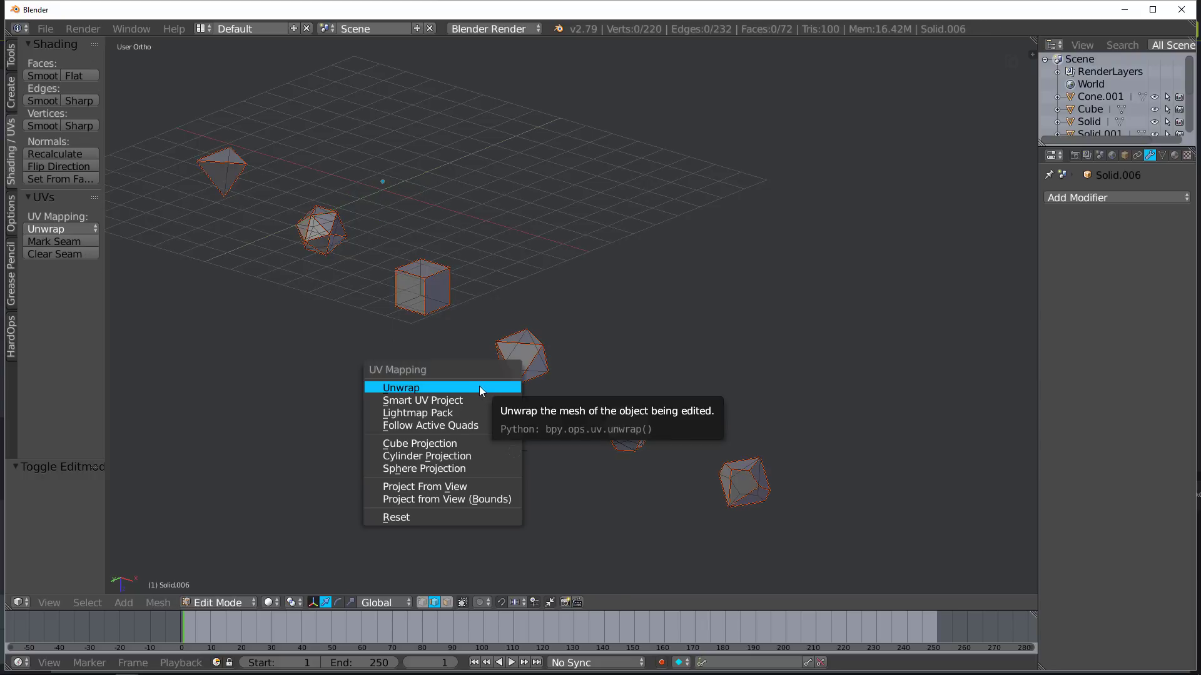
{"action": "key", "text": "Escape"}
{"action": "left_click_drag", "start_coordinate": [9, 602], "coordinate": [423, 376]}
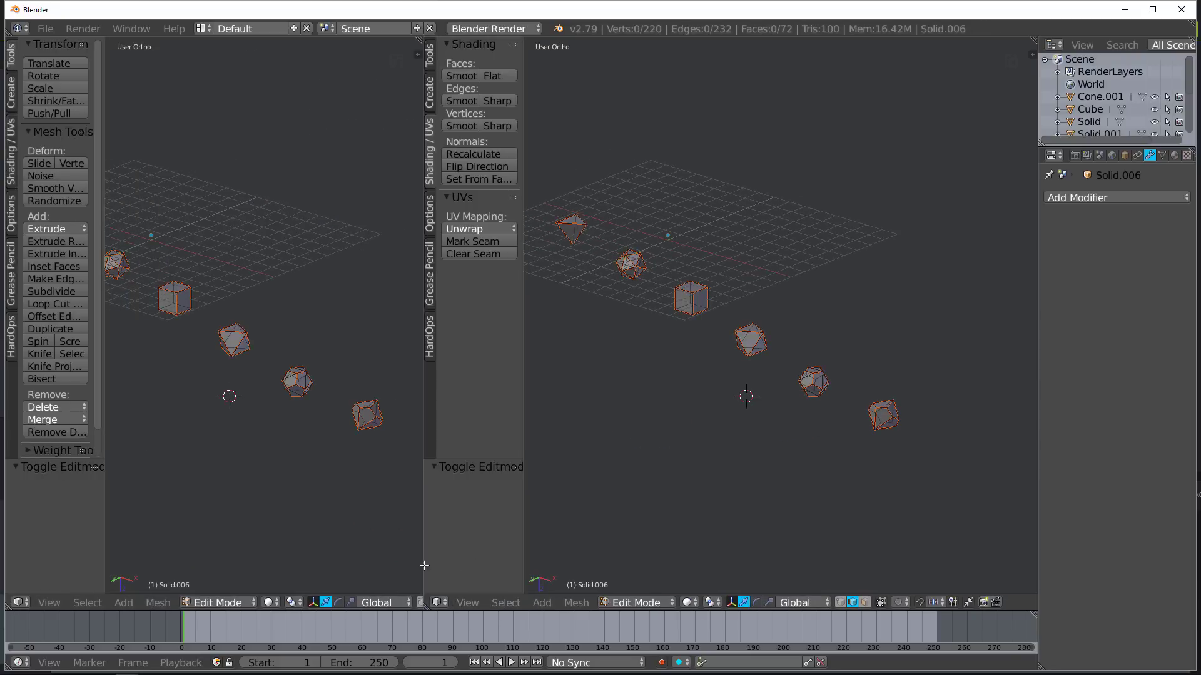
{"action": "left_click", "coordinate": [19, 602]}
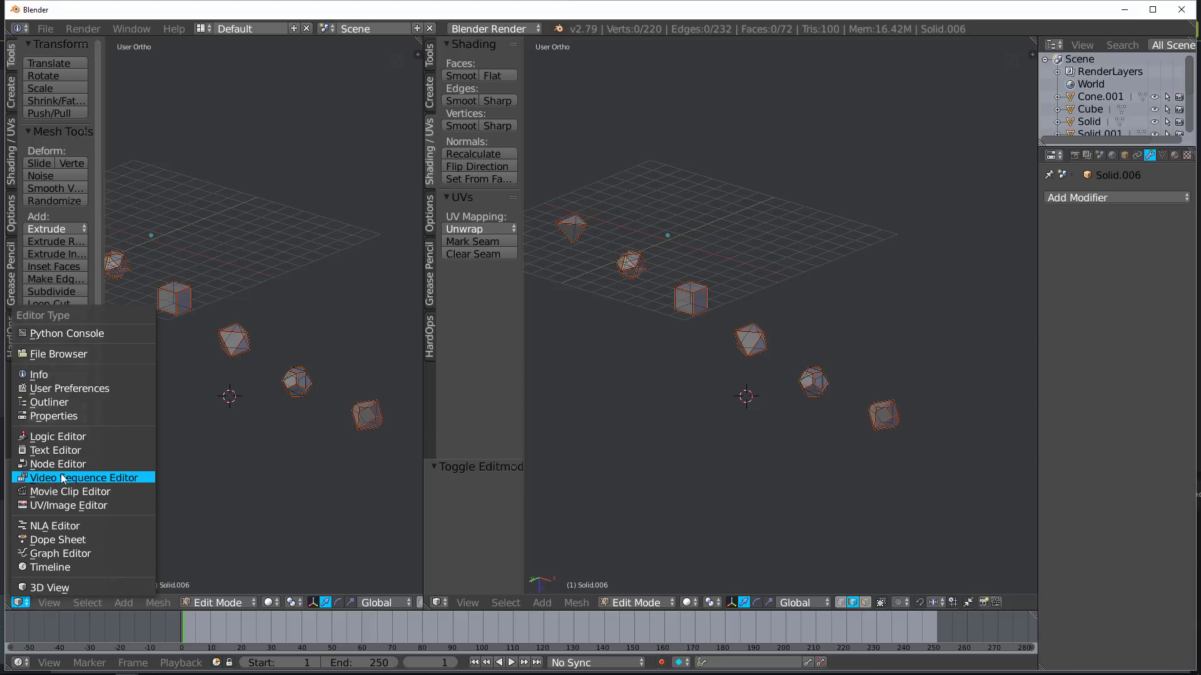
{"action": "left_click", "coordinate": [65, 505]}
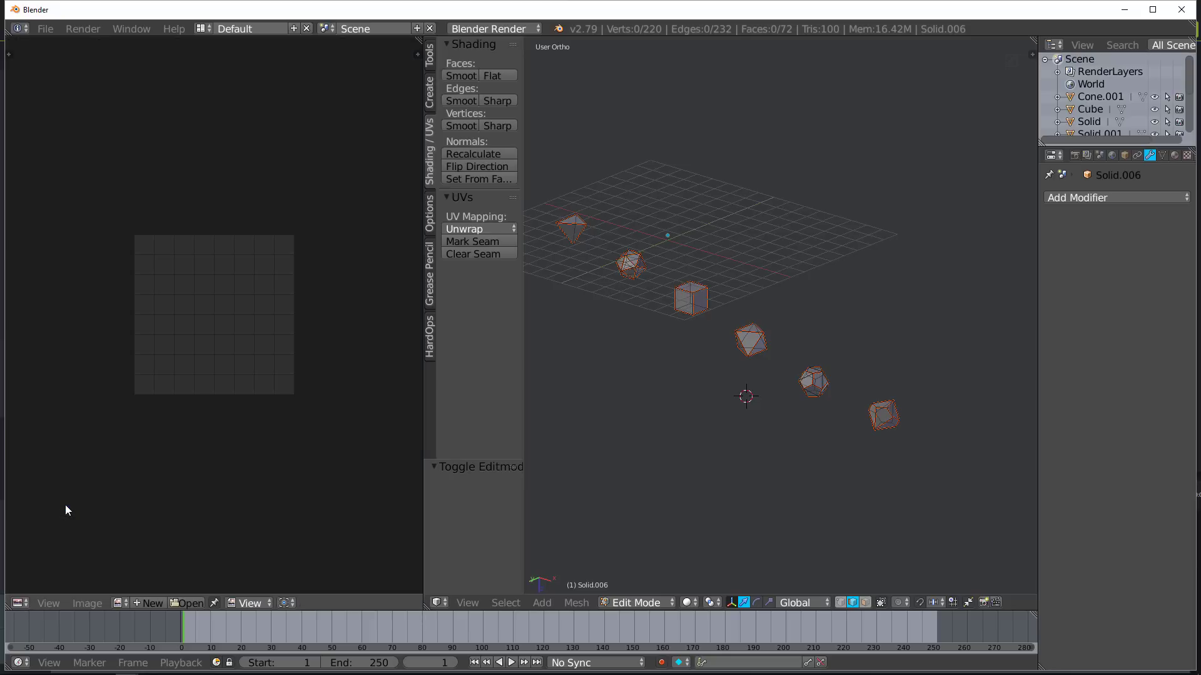
- Select all the dice geometry and unwrap it along the marked seams
{"action": "key", "text": "a"}
{"action": "key", "text": "a"}
{"action": "key", "text": "a"}
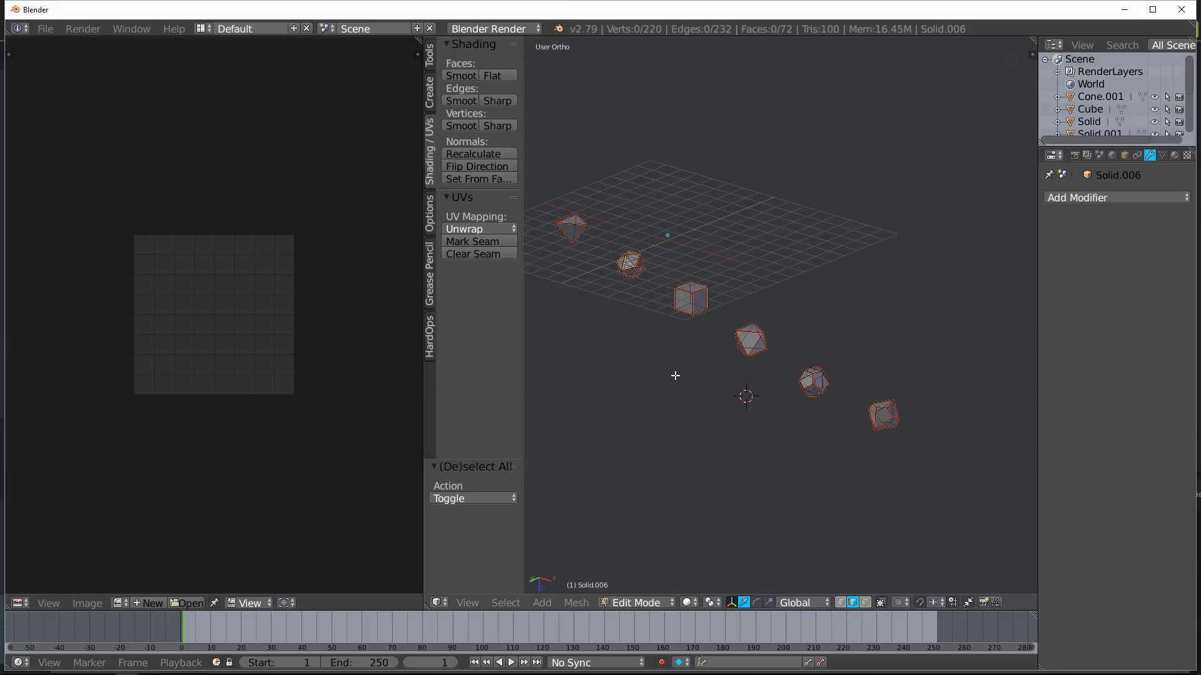
{"action": "key", "text": "u"}
{"action": "left_click", "coordinate": [676, 376]}
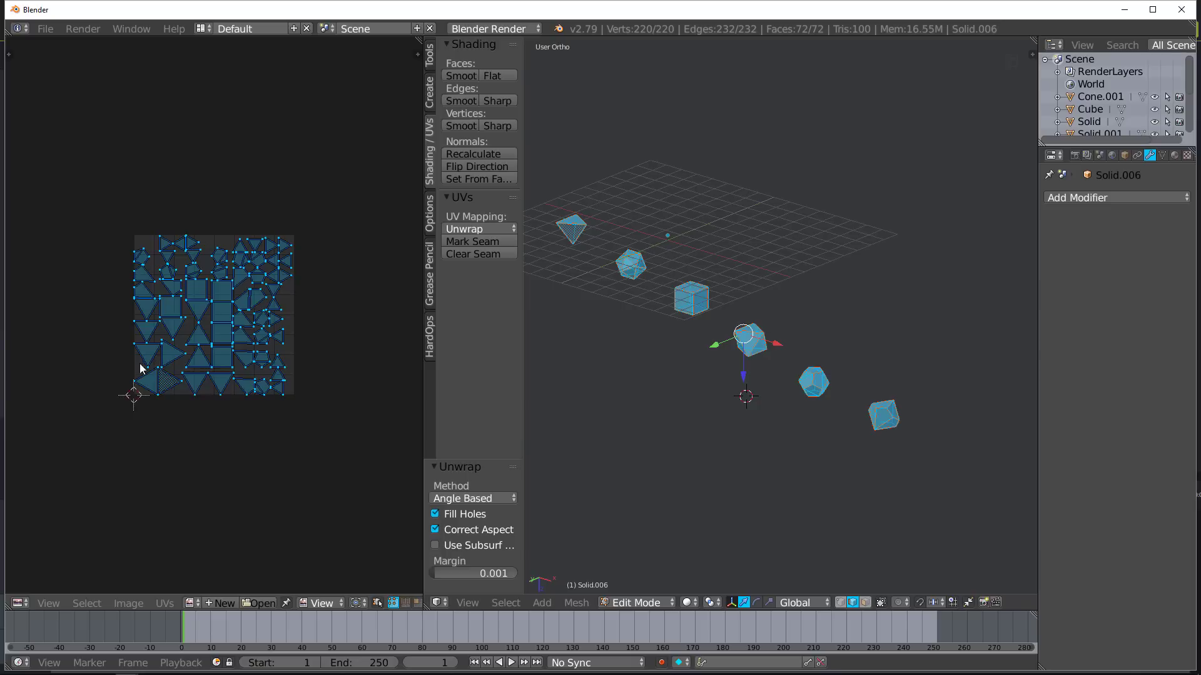
- Set the unwrap margin to 0.005 and return to Object Mode
{"action": "scroll", "coordinate": [162, 374], "scroll_direction": "up", "scroll_amount": 4}
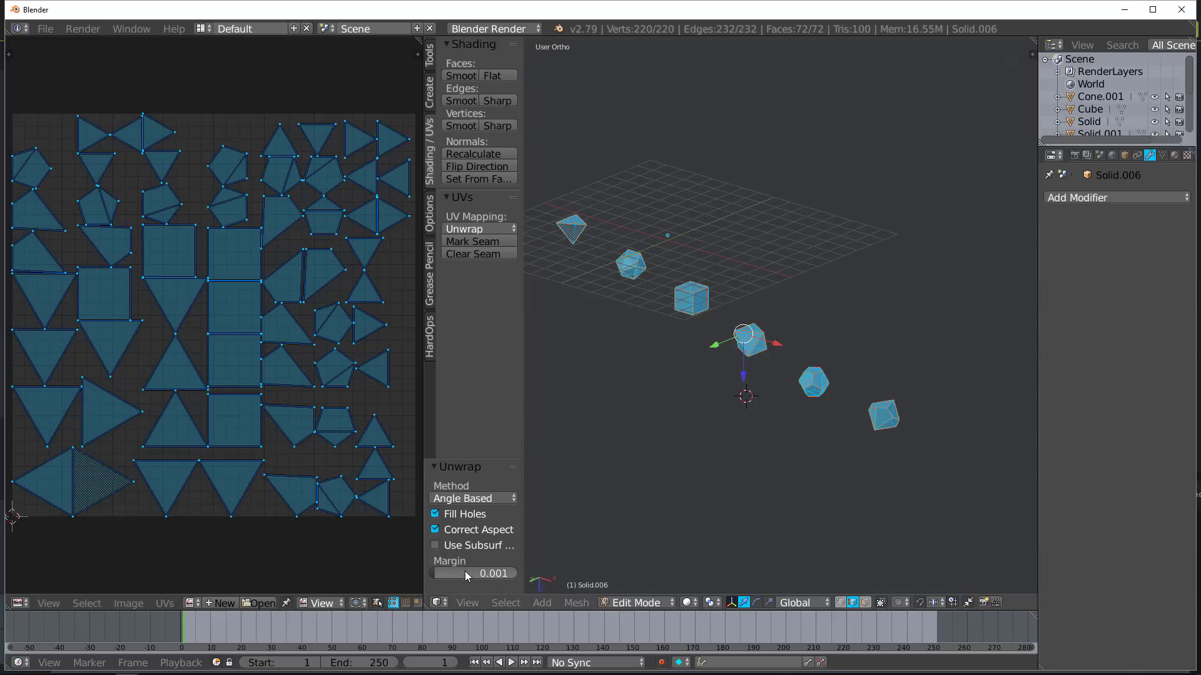
{"action": "left_click_drag", "start_coordinate": [473, 574], "coordinate": [470, 574]}
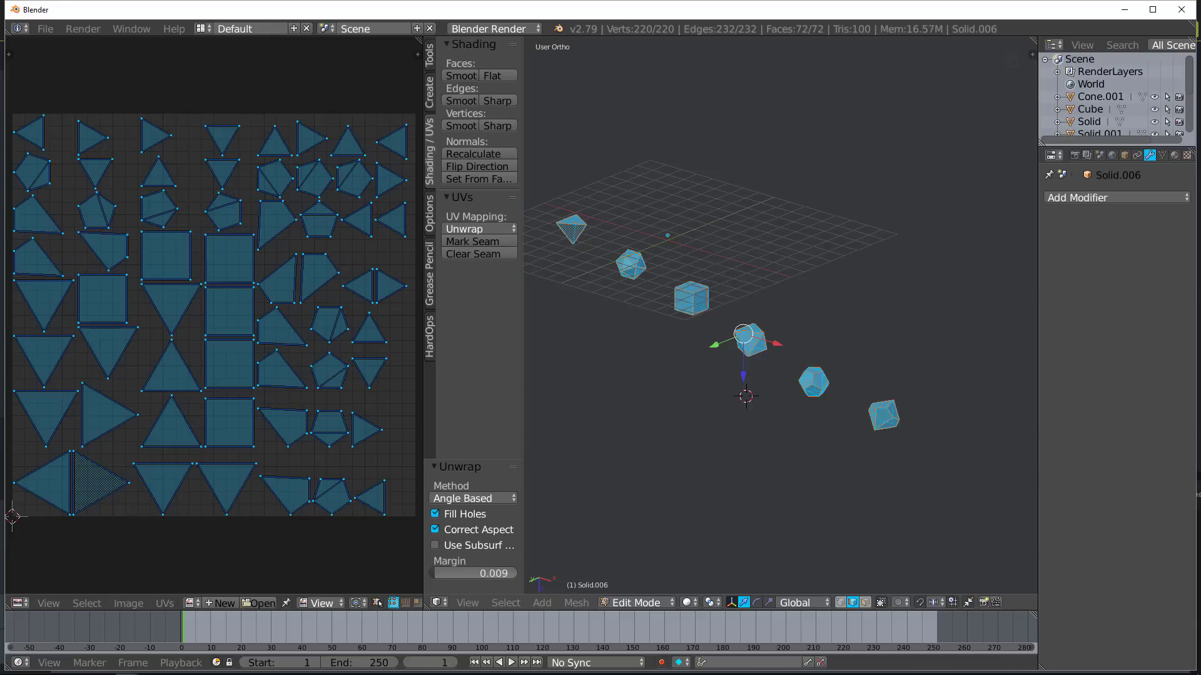
{"action": "left_click", "coordinate": [501, 575]}
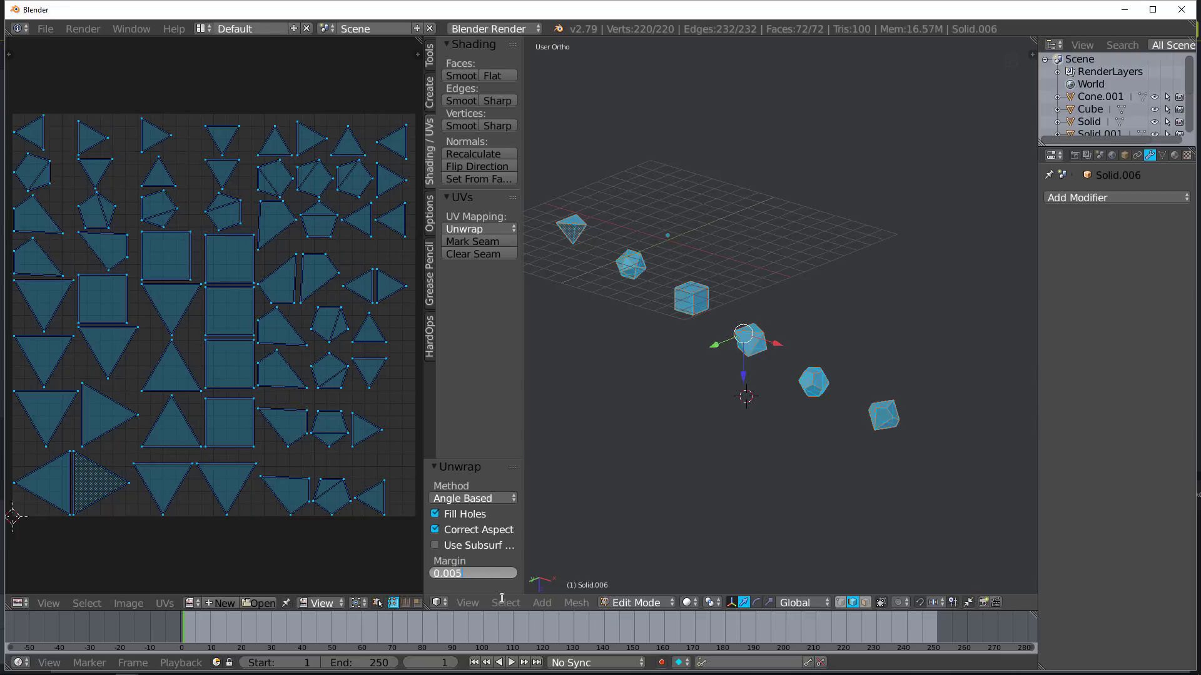
{"action": "key", "text": "Return"}
{"action": "key", "text": "Tab"}
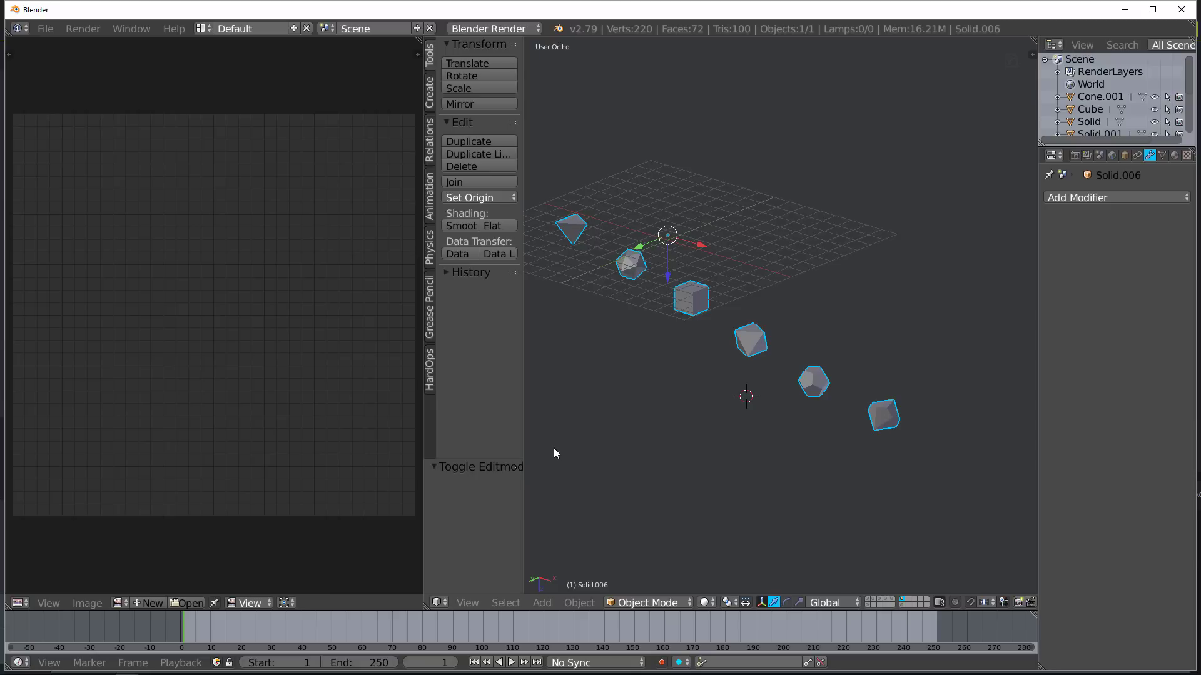
- Compare the beveled high-poly dice with the unwrapped low-poly dice by switching between their layers
{"action": "middle_click_drag", "start_coordinate": [553, 448], "coordinate": [619, 426]}
{"action": "left_click", "coordinate": [901, 606]}
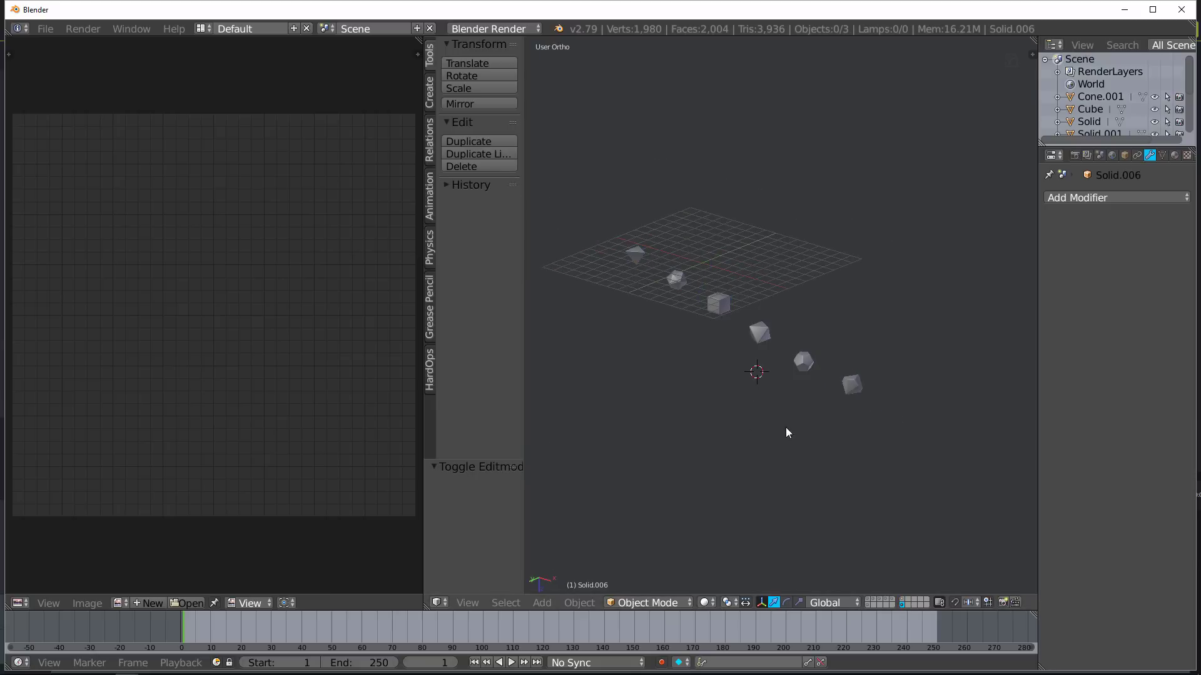
{"action": "scroll", "coordinate": [707, 396], "scroll_direction": "up", "scroll_amount": 7}
{"action": "middle_click_drag", "start_coordinate": [786, 426], "coordinate": [738, 438]}
{"action": "left_click", "coordinate": [904, 602]}
{"action": "scroll", "coordinate": [804, 501], "scroll_direction": "down", "scroll_amount": 6}
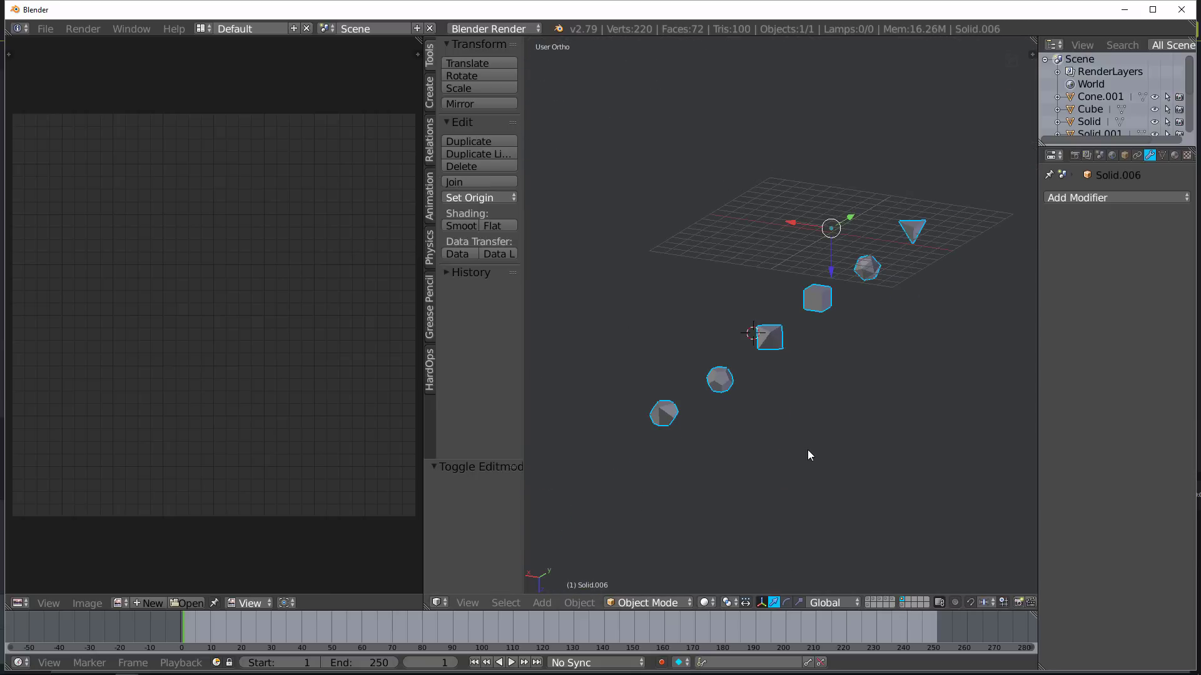
{"action": "middle_click_drag", "start_coordinate": [808, 449], "coordinate": [745, 433]}
{"action": "scroll", "coordinate": [754, 434], "scroll_direction": "up", "scroll_amount": 2}
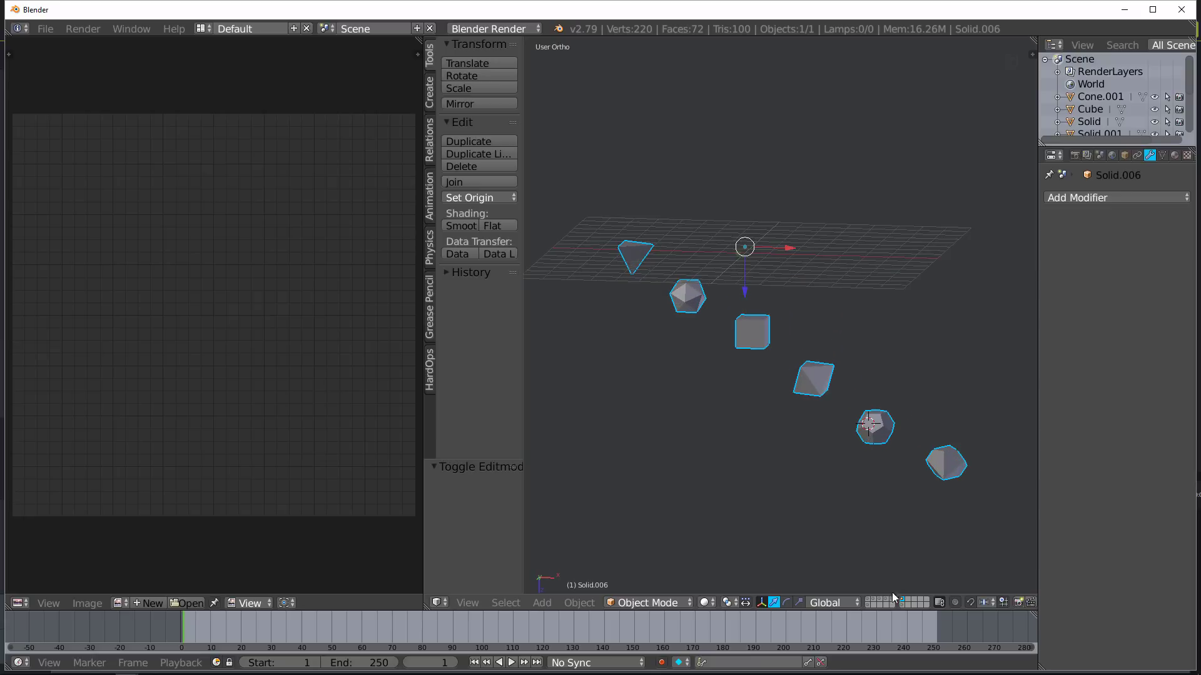
{"action": "scroll", "coordinate": [749, 319], "scroll_direction": "up", "scroll_amount": 1}
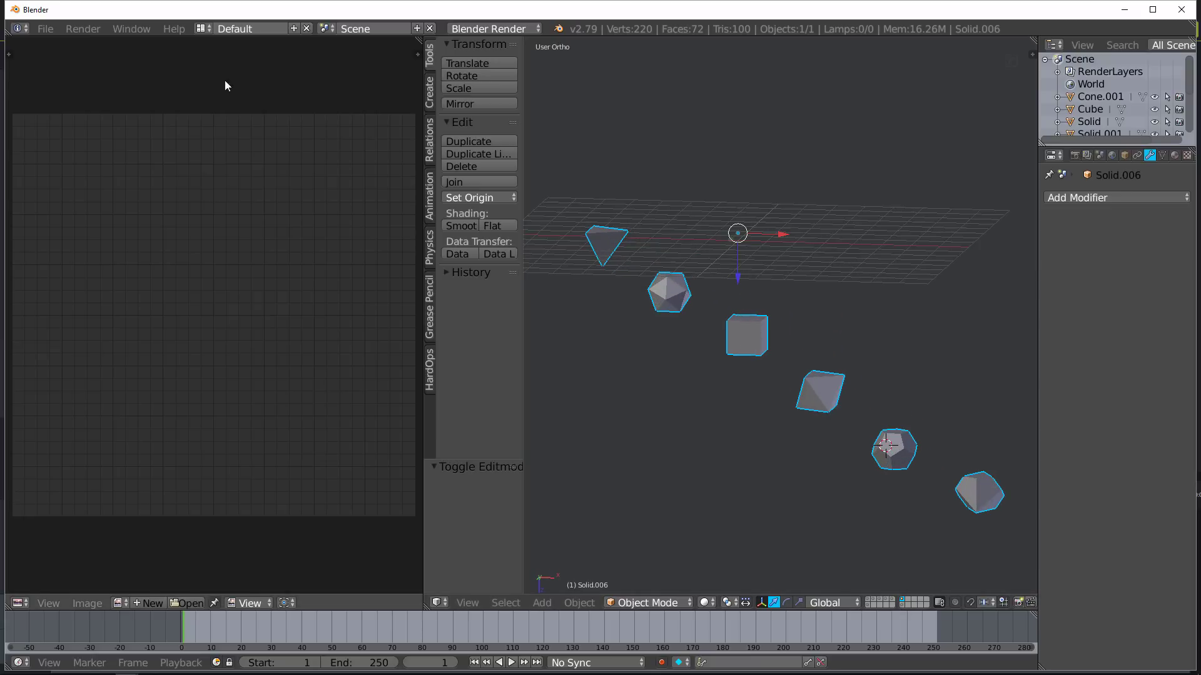
- Open the export options for the selected low-poly dice
{"action": "left_click", "coordinate": [41, 30]}
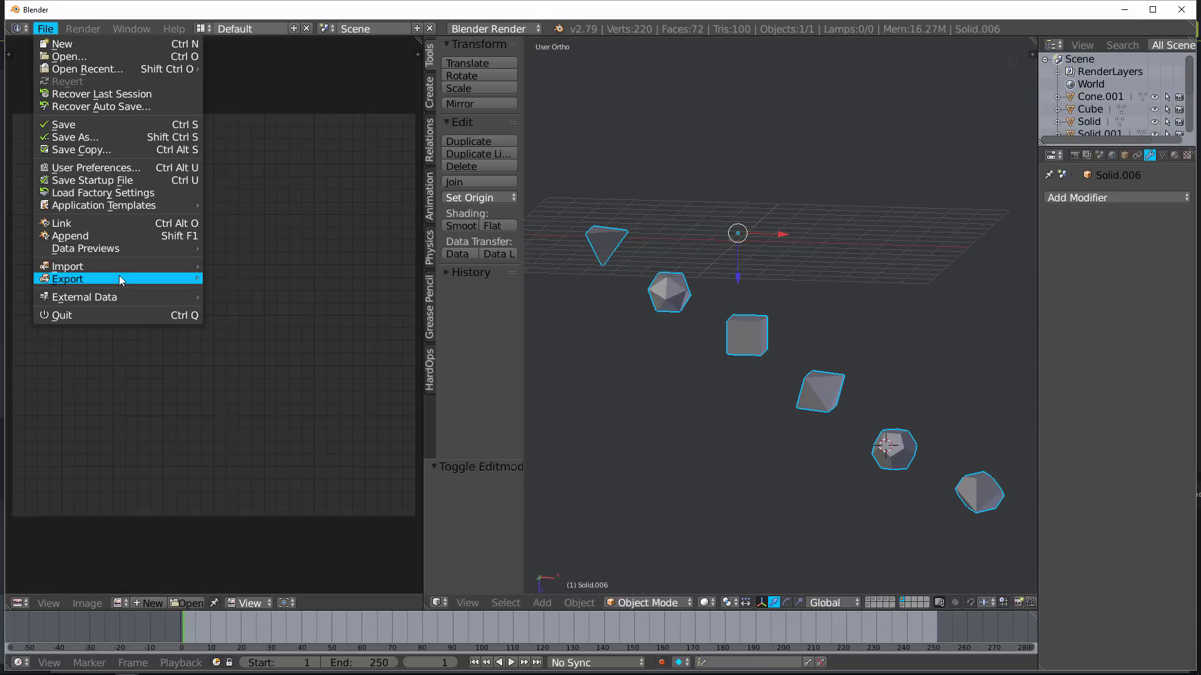
{"action": "mouse_move", "coordinate": [124, 279]}
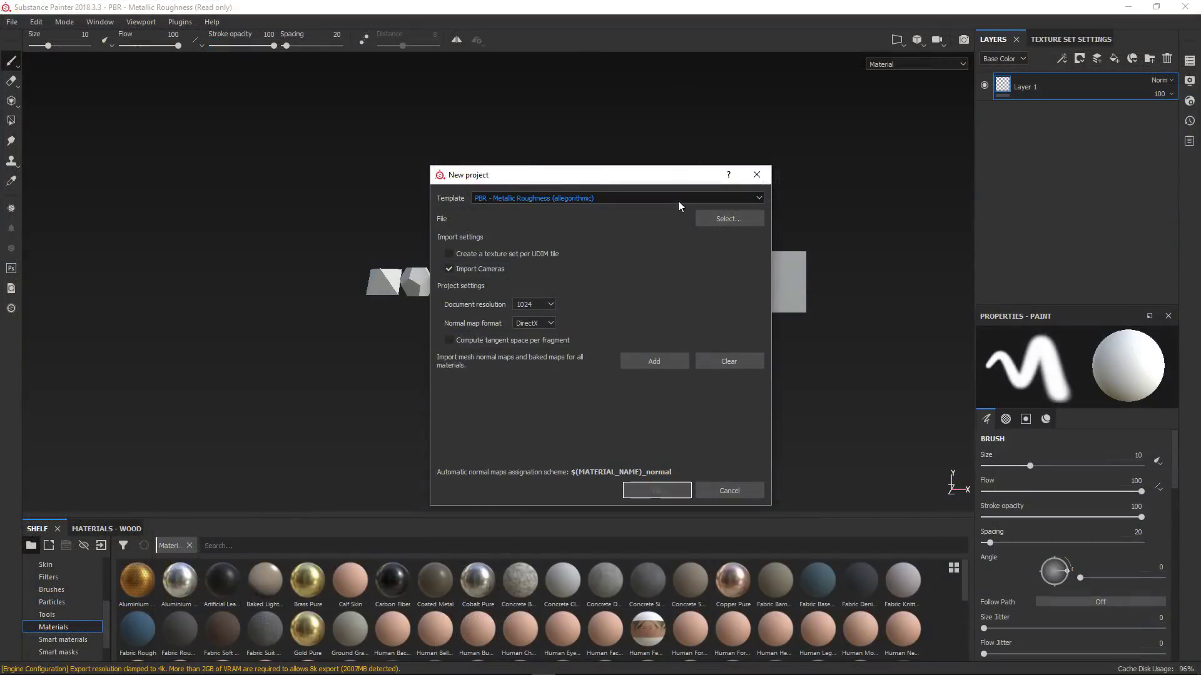
- In Substance Painter, create a PBR - Metallic Roughness project from DiceLow2.fbx, discarding the changes to the open project
{"action": "left_click", "coordinate": [720, 219]}
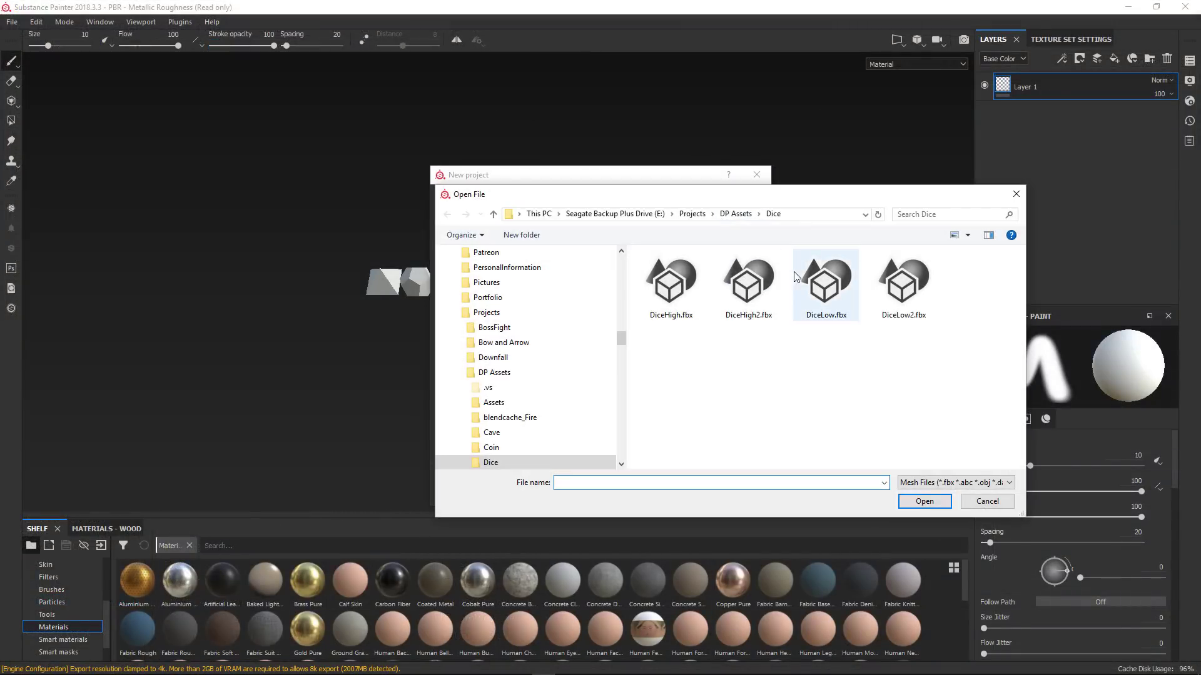
{"action": "left_click", "coordinate": [908, 297]}
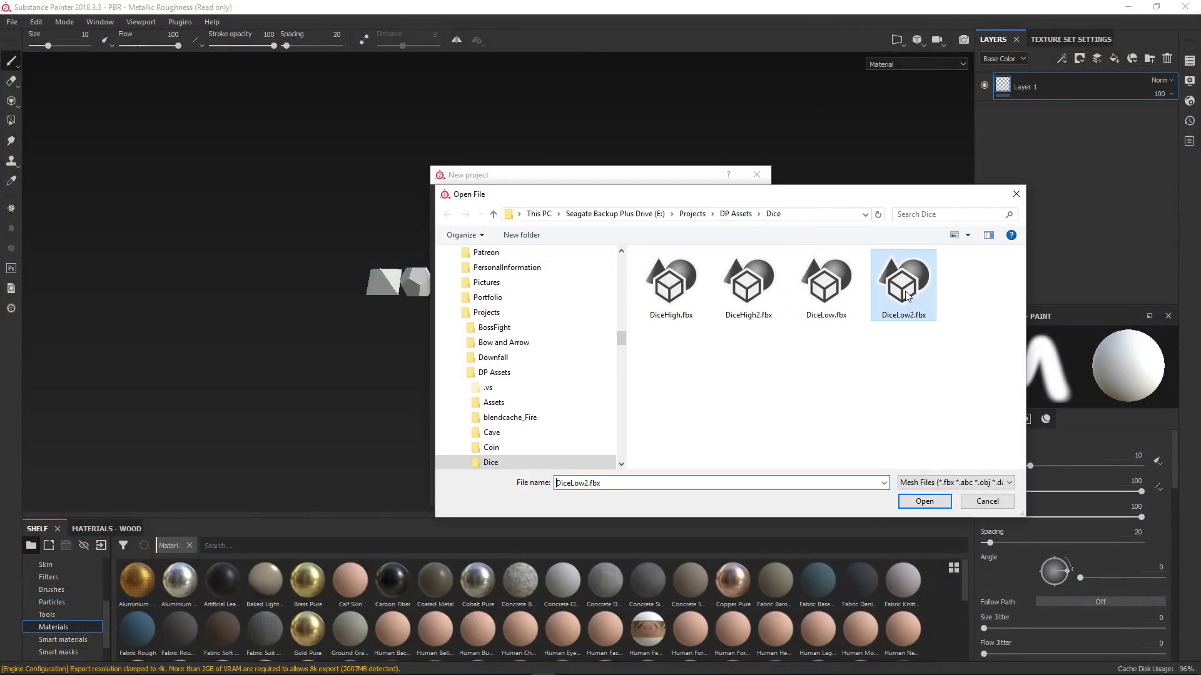
{"action": "left_click", "coordinate": [933, 505]}
{"action": "left_click", "coordinate": [646, 489]}
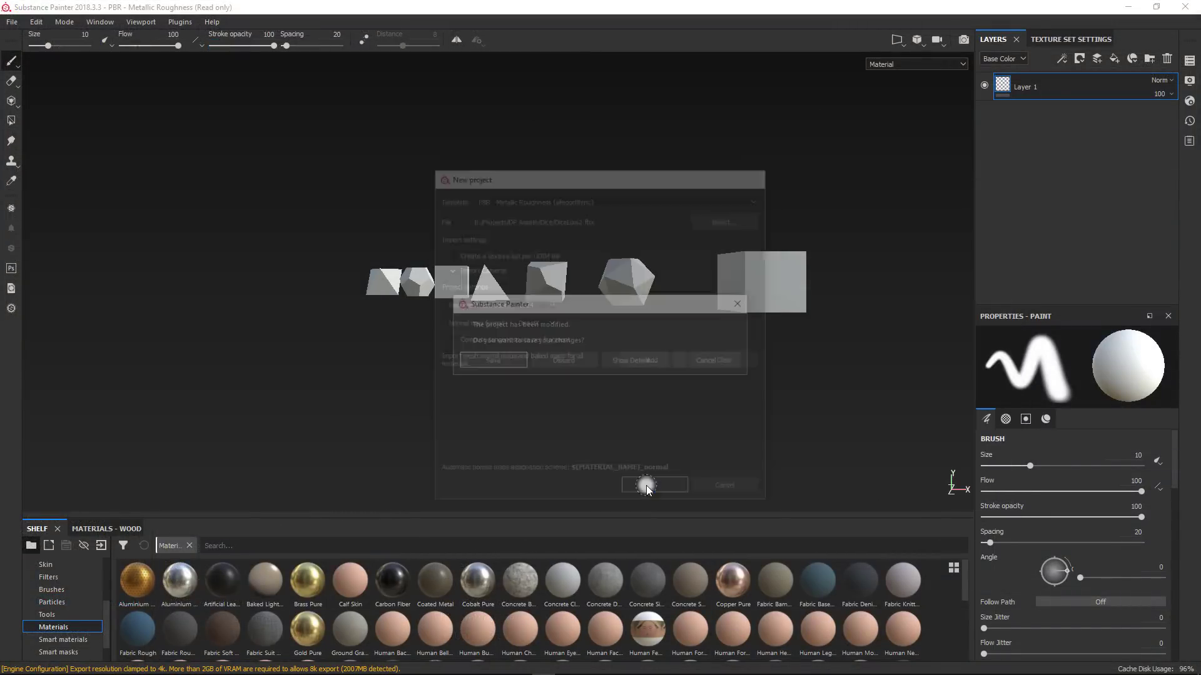
{"action": "left_click", "coordinate": [573, 362]}
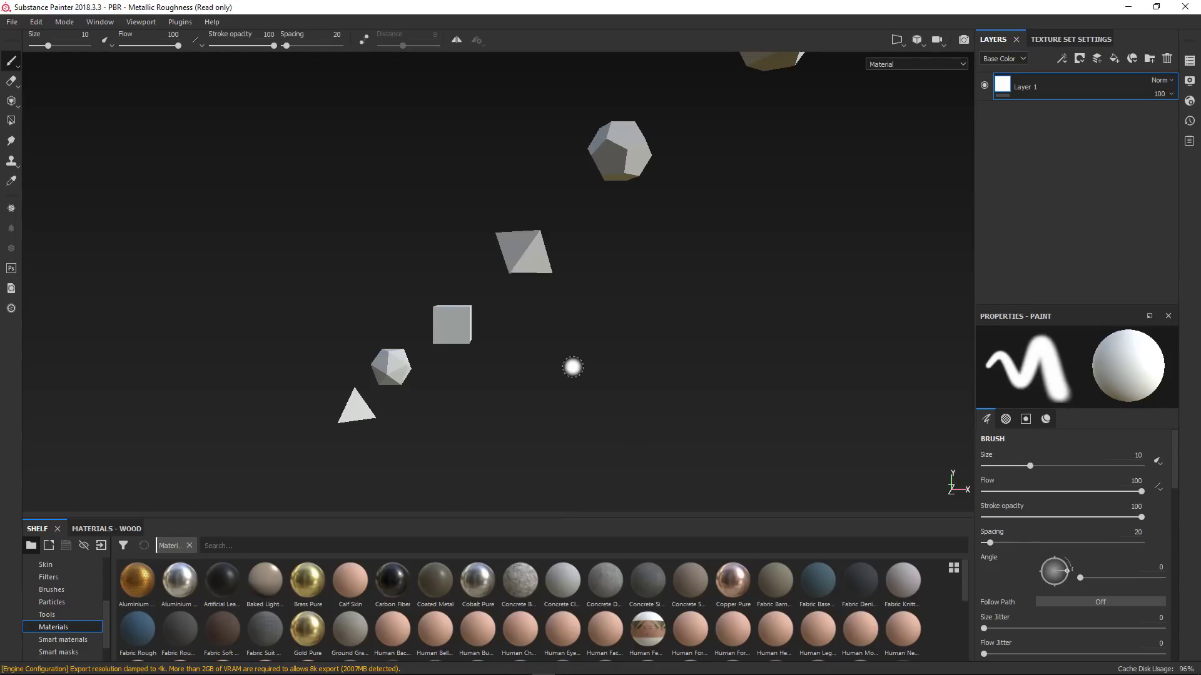
- Open the mesh map baking settings and exclude World space normal, ID, Ambient occlusion, Curvature and Position from the bake
{"action": "left_click_drag", "start_coordinate": [553, 398], "coordinate": [692, 424], "text": "alt"}
{"action": "scroll", "coordinate": [627, 407], "scroll_direction": "up", "scroll_amount": 5}
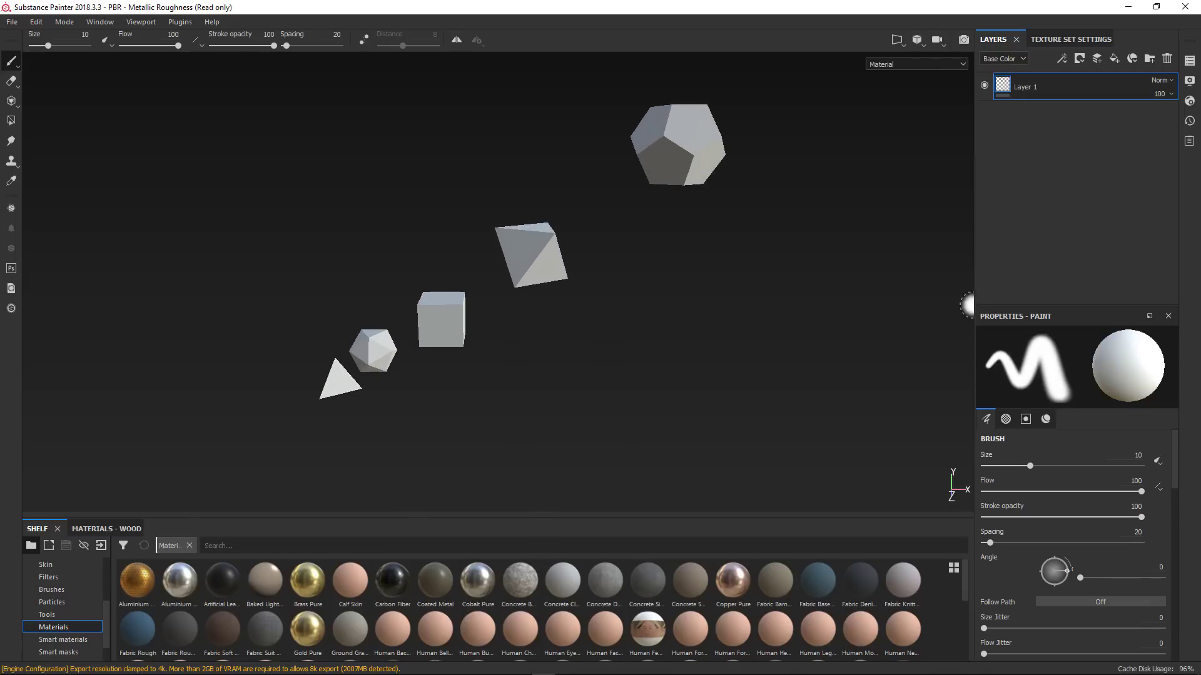
{"action": "left_click", "coordinate": [1084, 41]}
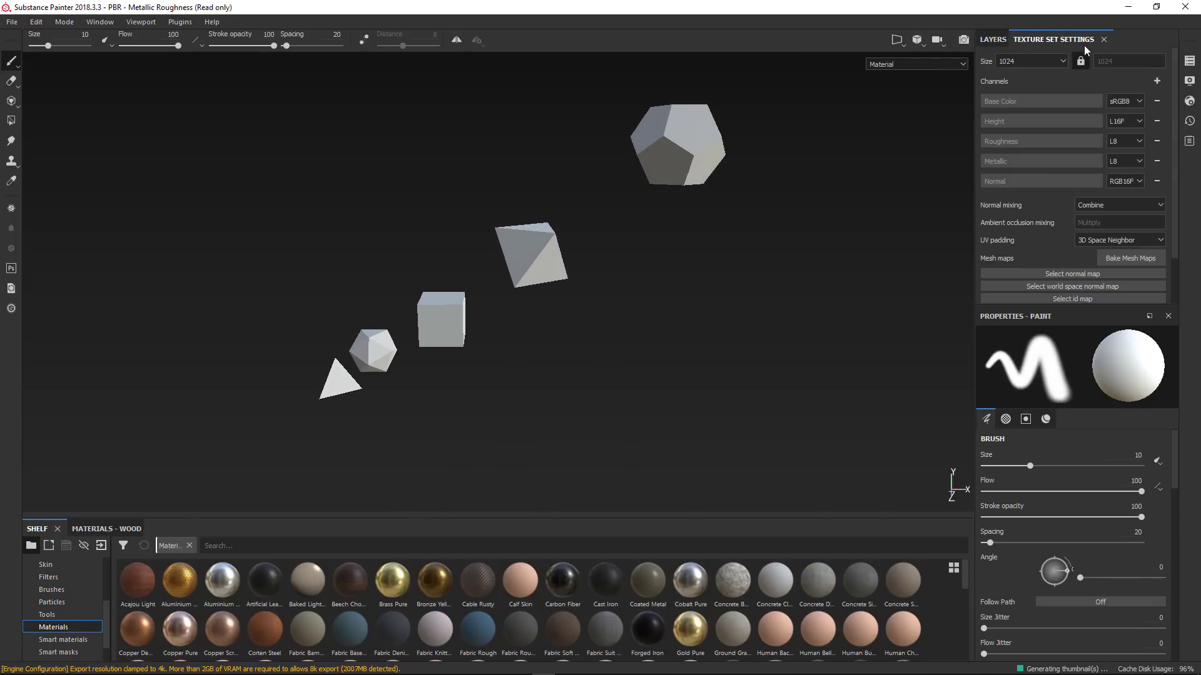
{"action": "left_click", "coordinate": [1124, 260]}
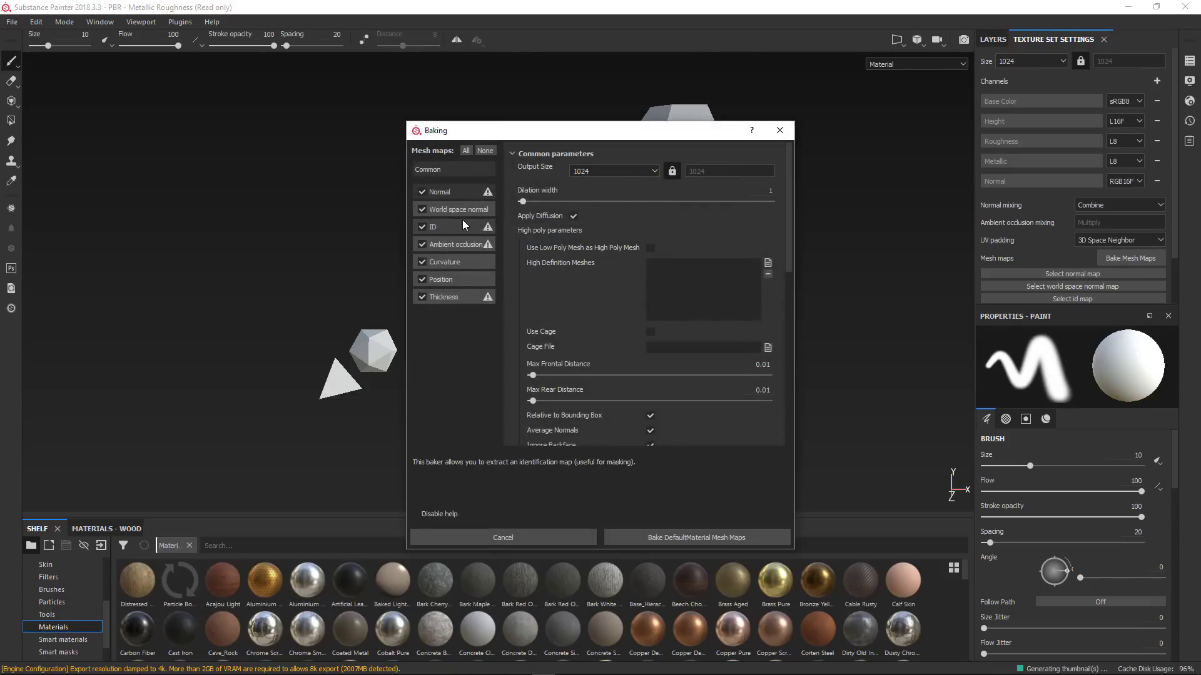
{"action": "left_click", "coordinate": [419, 209]}
{"action": "left_click", "coordinate": [419, 227]}
{"action": "left_click", "coordinate": [419, 242]}
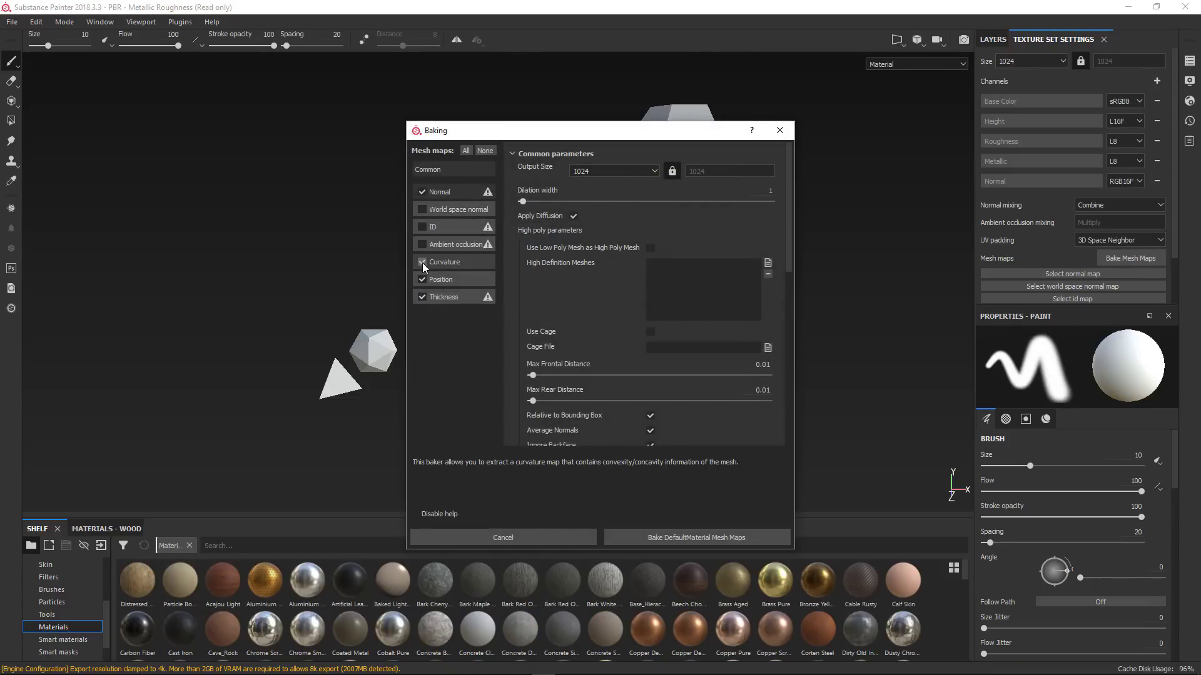
{"action": "left_click", "coordinate": [423, 262]}
{"action": "left_click", "coordinate": [422, 280]}
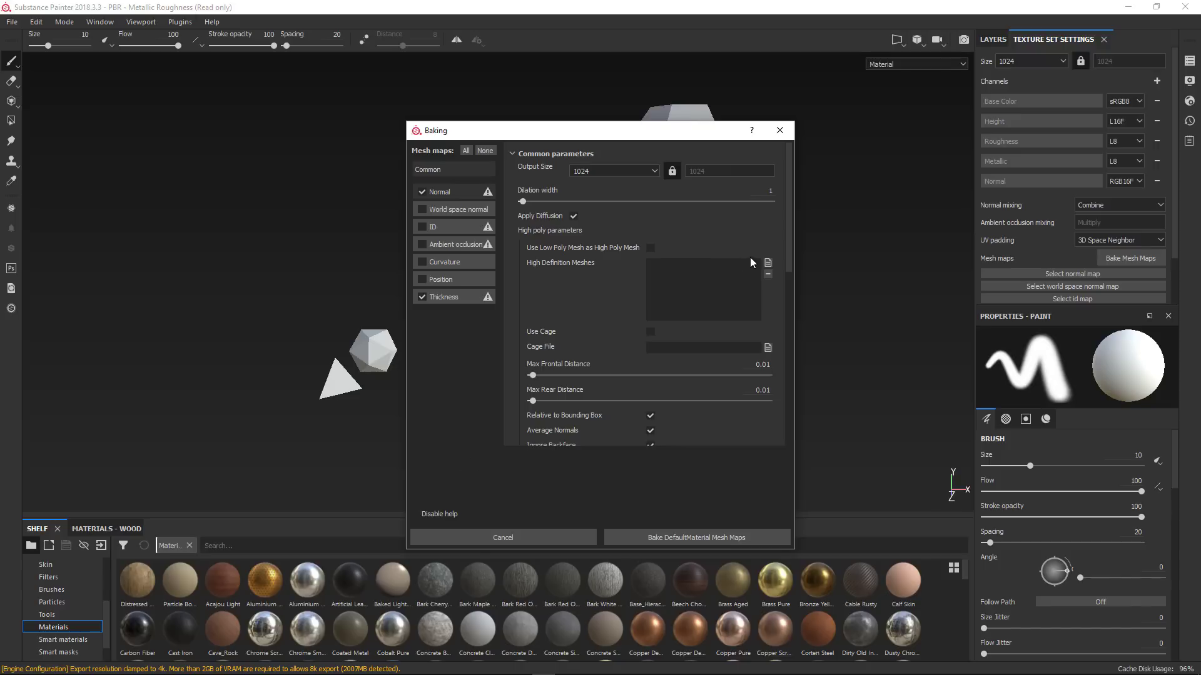
- Load DiceHigh2.fbx as the high definition mesh for the bake
{"action": "left_click", "coordinate": [768, 263]}
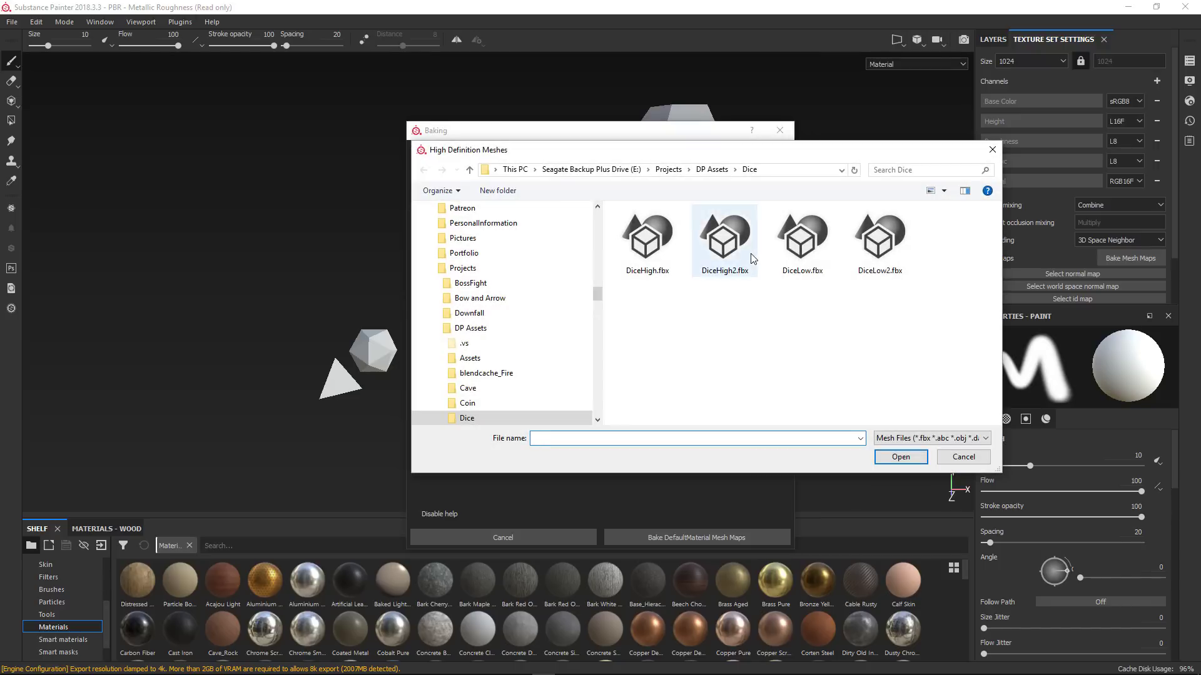
{"action": "left_click", "coordinate": [712, 253]}
{"action": "left_click", "coordinate": [901, 456]}
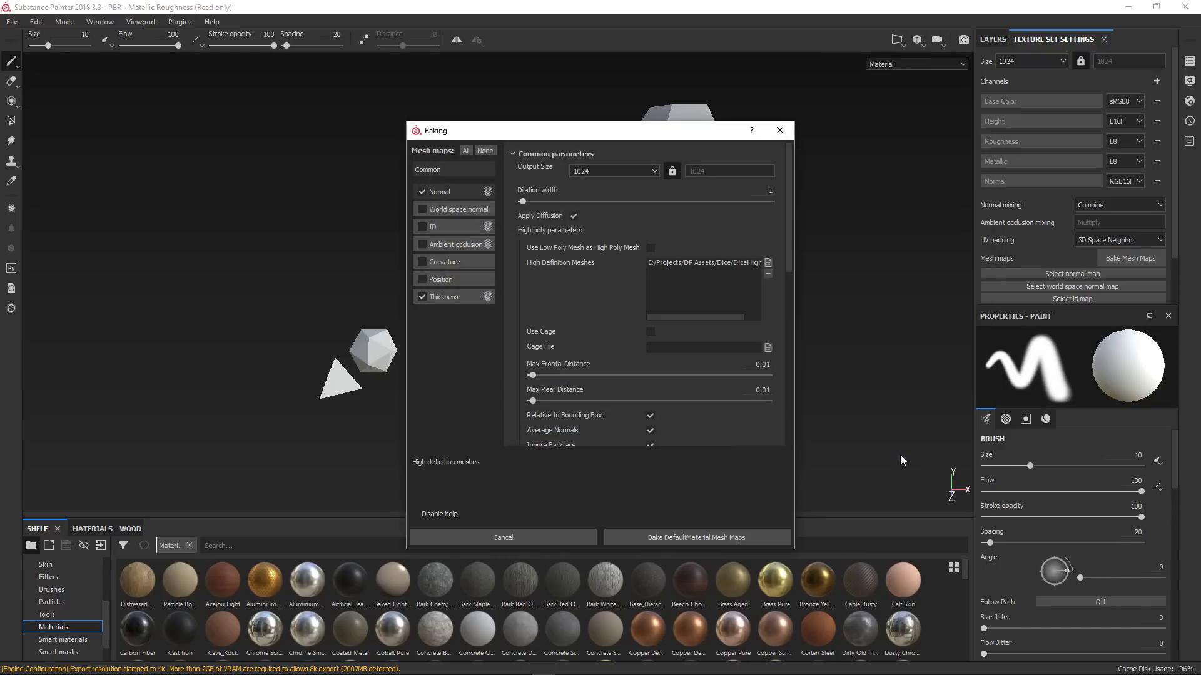
- Set the baking output size to 2048, bake the Normal and Thickness mesh maps and inspect the dice
{"action": "left_click", "coordinate": [640, 172]}
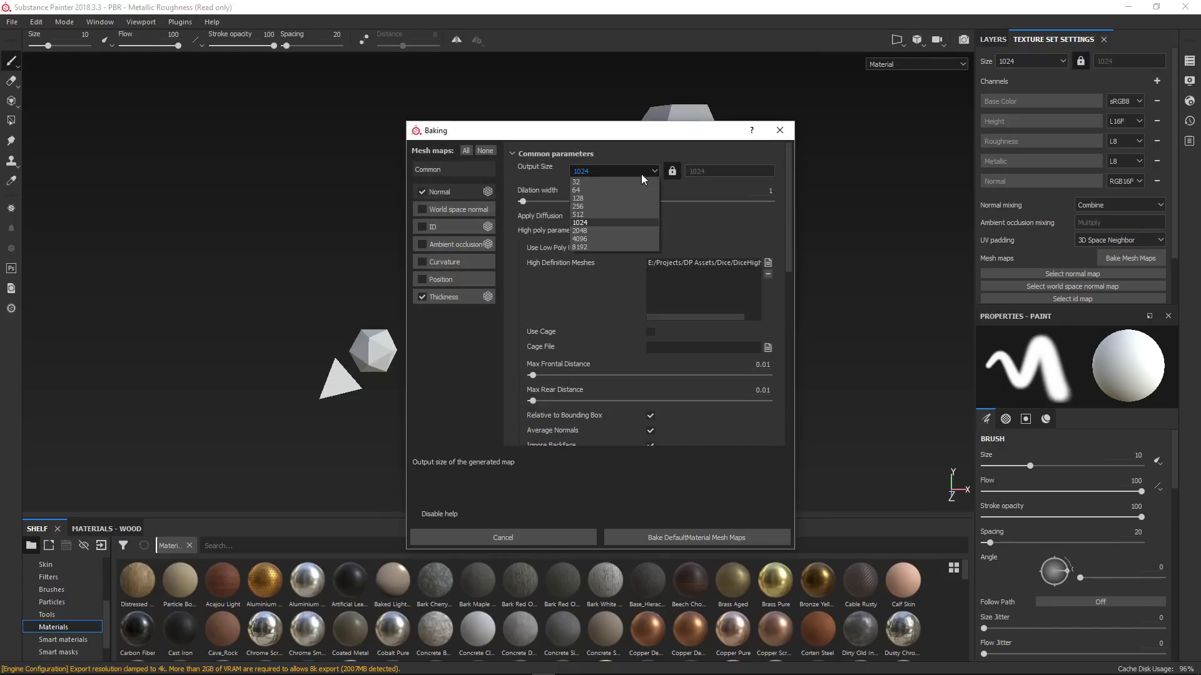
{"action": "left_click", "coordinate": [625, 231]}
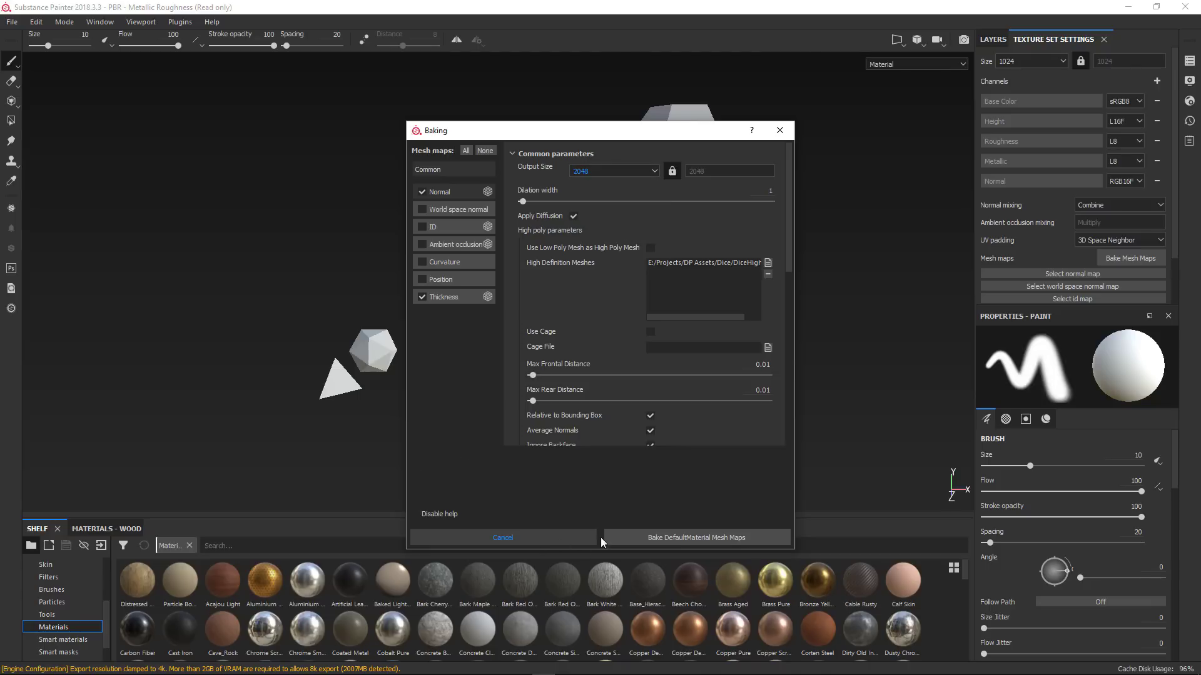
{"action": "left_click", "coordinate": [680, 537]}
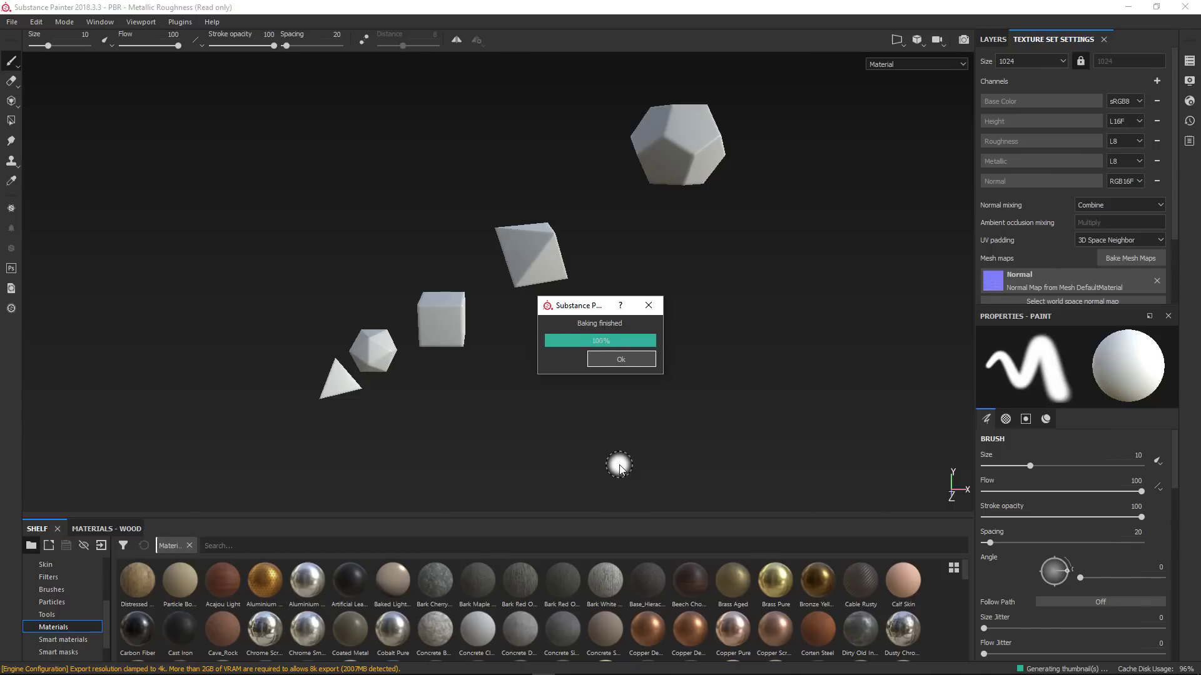
{"action": "key", "text": "Return"}
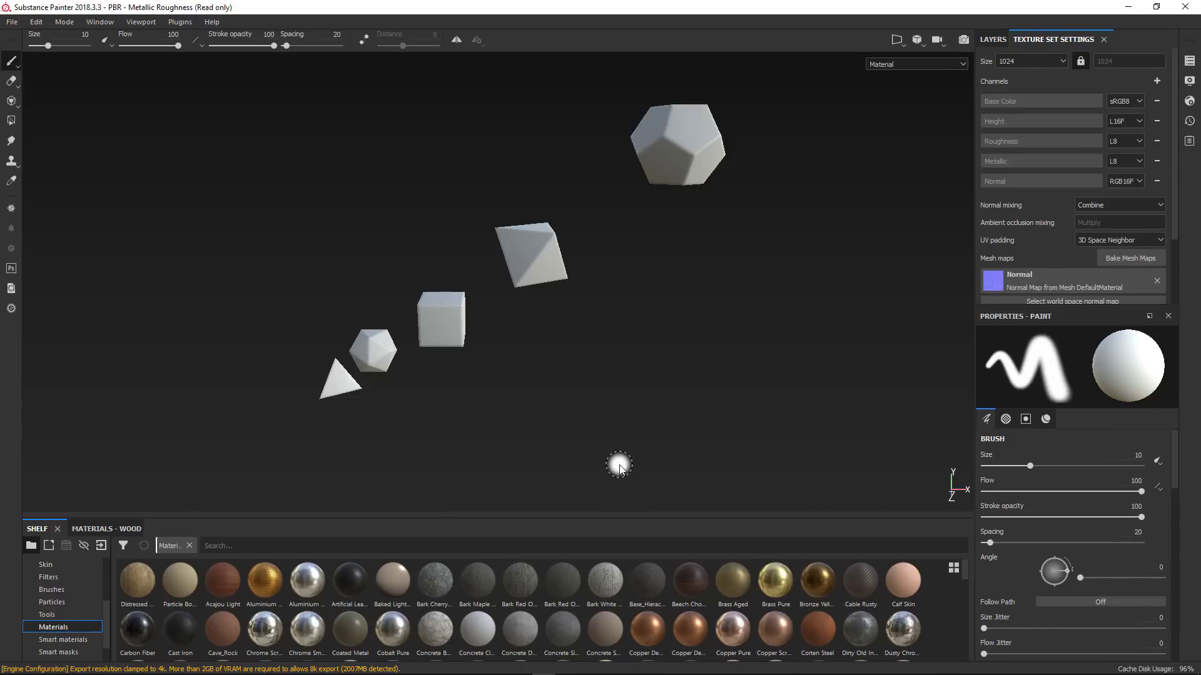
{"action": "mouse_move", "coordinate": [354, 271]}
{"action": "left_mouse_down", "text": "alt"}
{"action": "mouse_move", "coordinate": [643, 302]}
{"action": "mouse_move", "coordinate": [774, 359]}
{"action": "mouse_move", "coordinate": [309, 289]}
{"action": "mouse_move", "coordinate": [335, 236]}
{"action": "mouse_move", "coordinate": [458, 321]}
{"action": "mouse_move", "coordinate": [723, 306]}
{"action": "left_mouse_up", "text": "alt"}
{"action": "scroll", "coordinate": [587, 281], "scroll_direction": "down", "scroll_amount": 3}
{"action": "scroll", "coordinate": [586, 280], "scroll_direction": "up", "scroll_amount": 5}
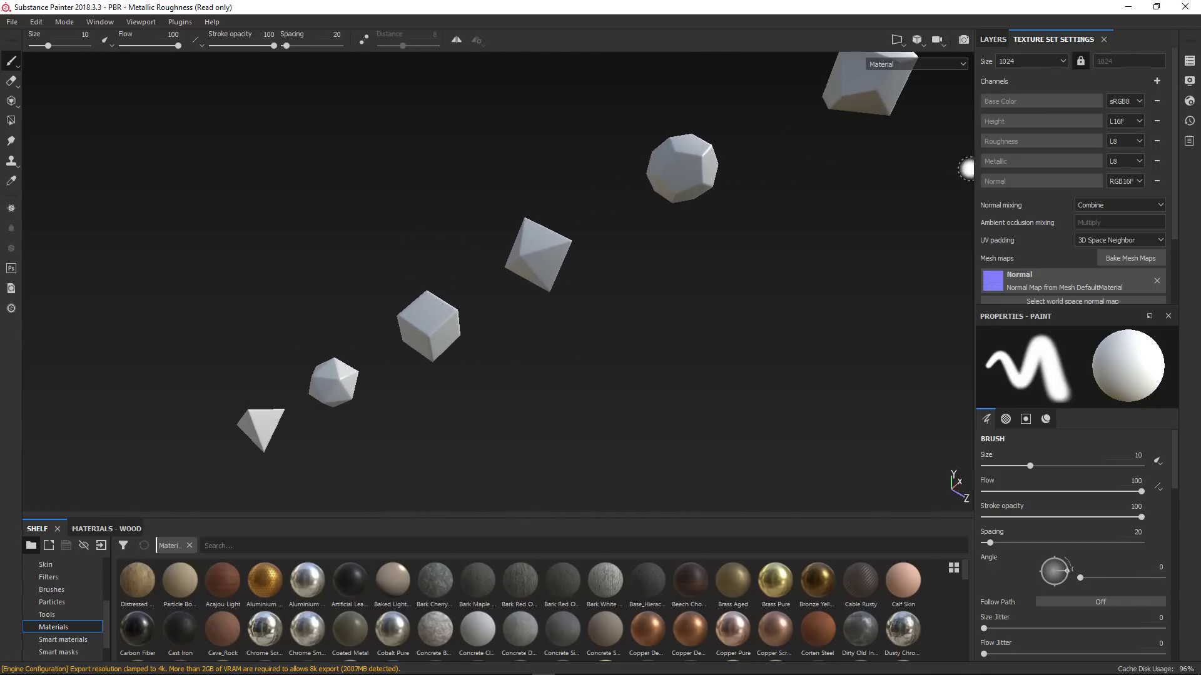
- Show the layer stack and list the Textures category of the shelf
{"action": "left_click", "coordinate": [994, 39]}
{"action": "left_click_drag", "start_coordinate": [659, 302], "coordinate": [447, 379], "text": "alt"}
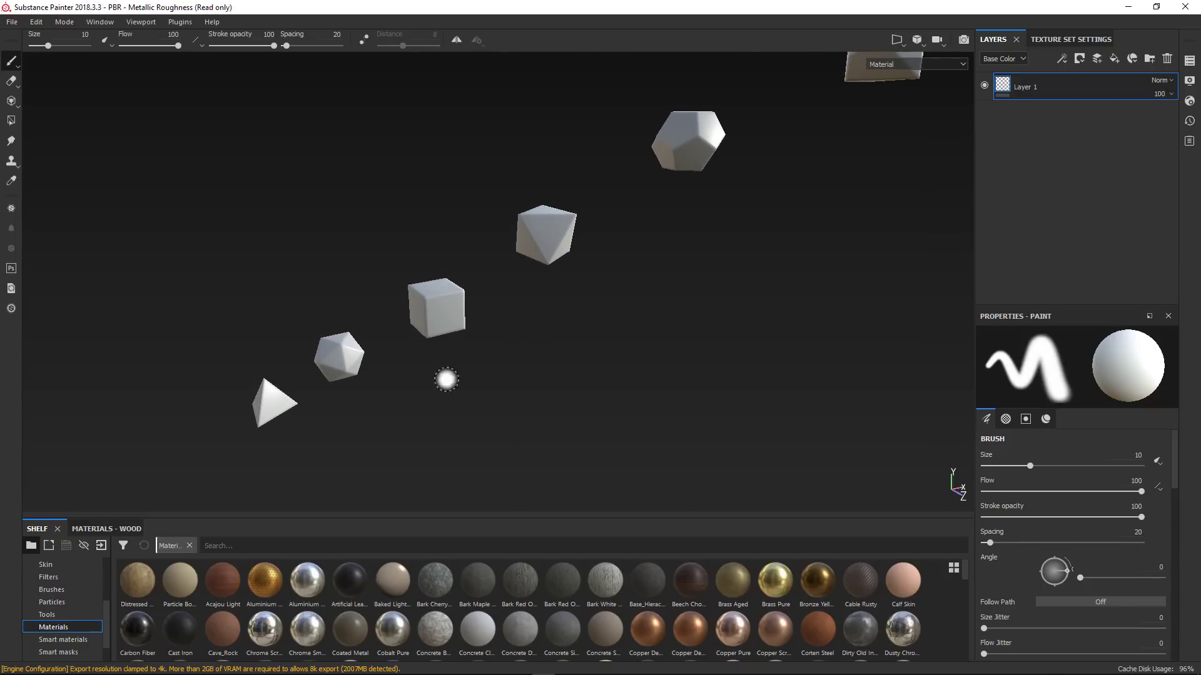
{"action": "scroll", "coordinate": [75, 576], "scroll_direction": "up", "scroll_amount": 3}
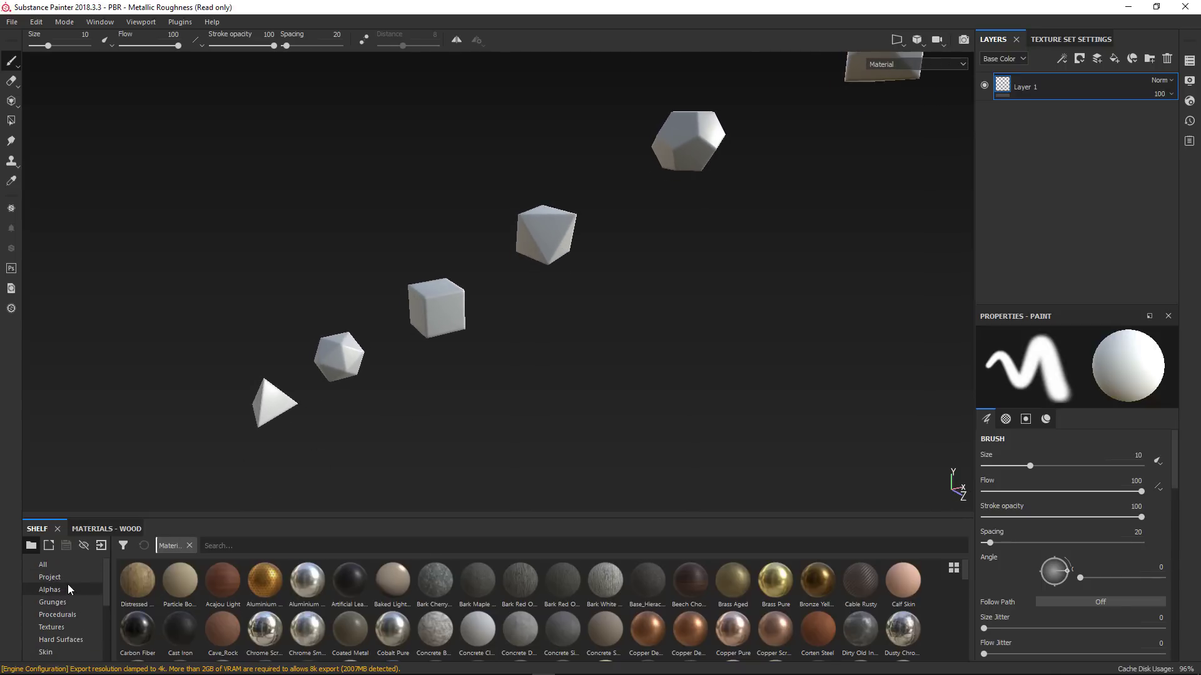
{"action": "left_click", "coordinate": [63, 626]}
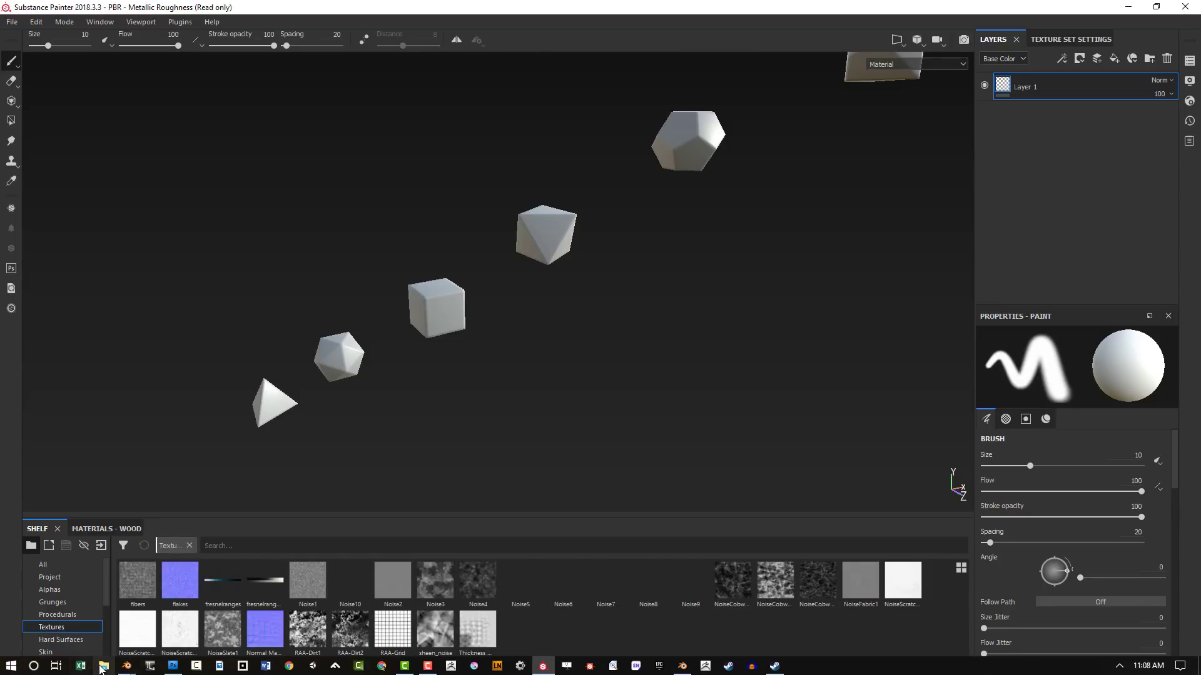
- Import DiceAndNumbers.png from File Explorer as a texture into project 'PBR - Metallic Roughness'
{"action": "left_click", "coordinate": [103, 667]}
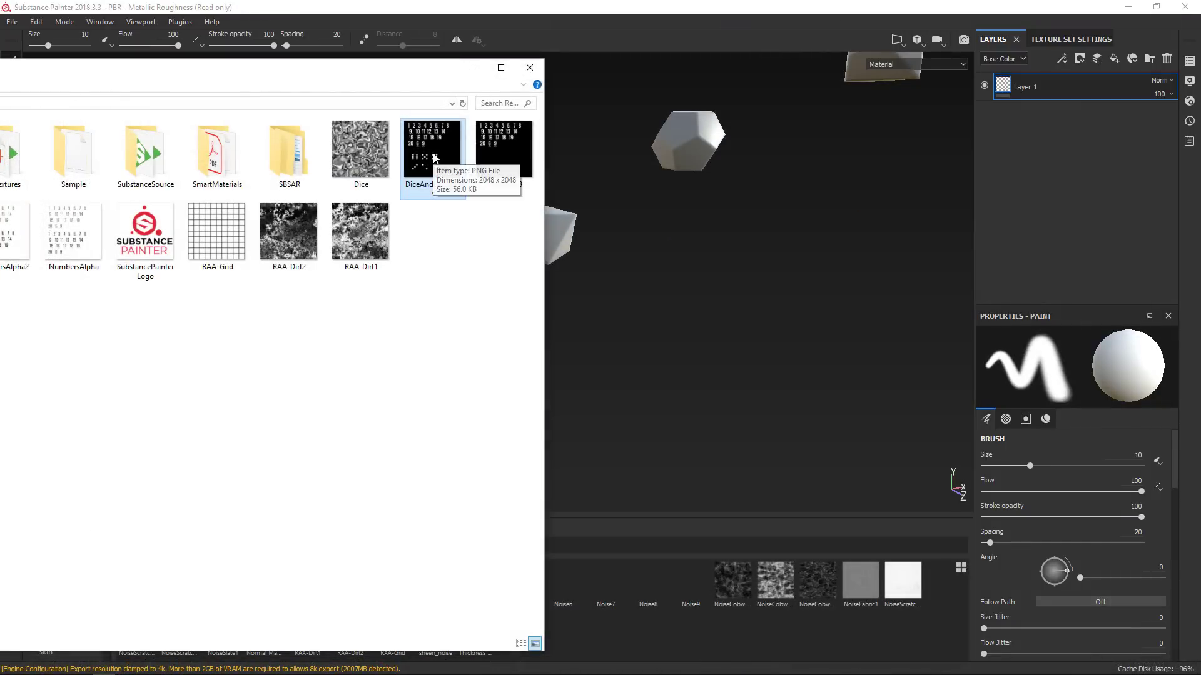
{"action": "mouse_move", "coordinate": [435, 159]}
{"action": "left_mouse_down"}
{"action": "mouse_move", "coordinate": [648, 625]}
{"action": "mouse_move", "coordinate": [673, 641]}
{"action": "left_mouse_up"}
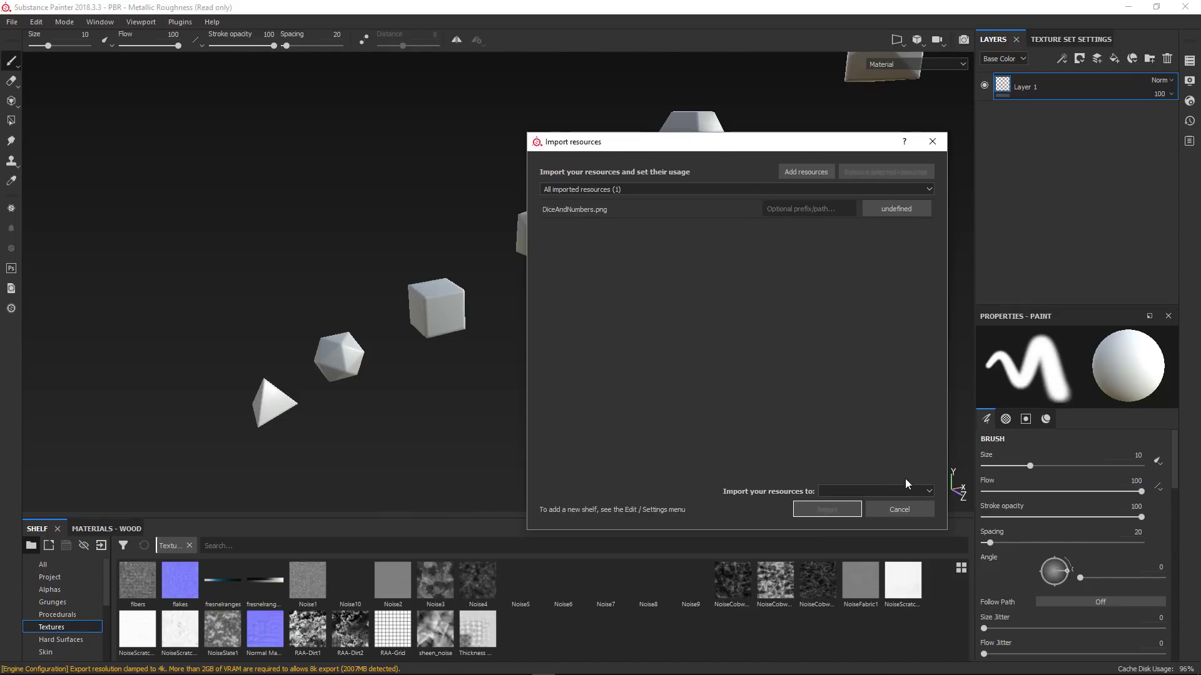
{"action": "left_click", "coordinate": [908, 490]}
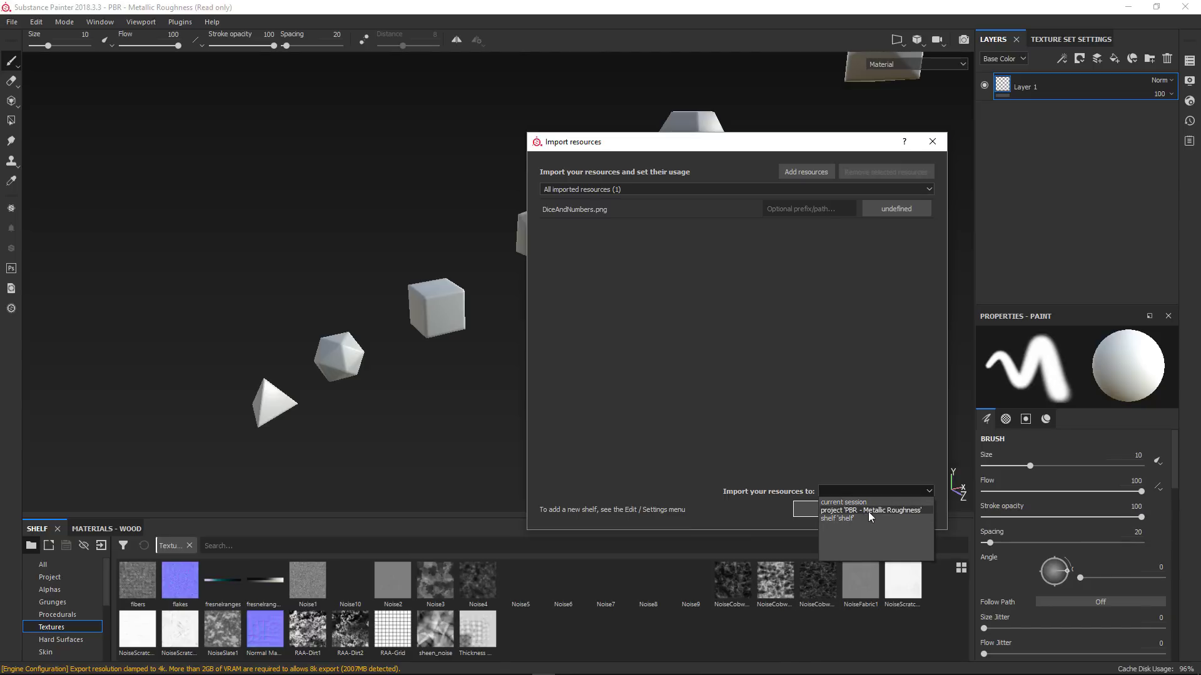
{"action": "left_click", "coordinate": [869, 512]}
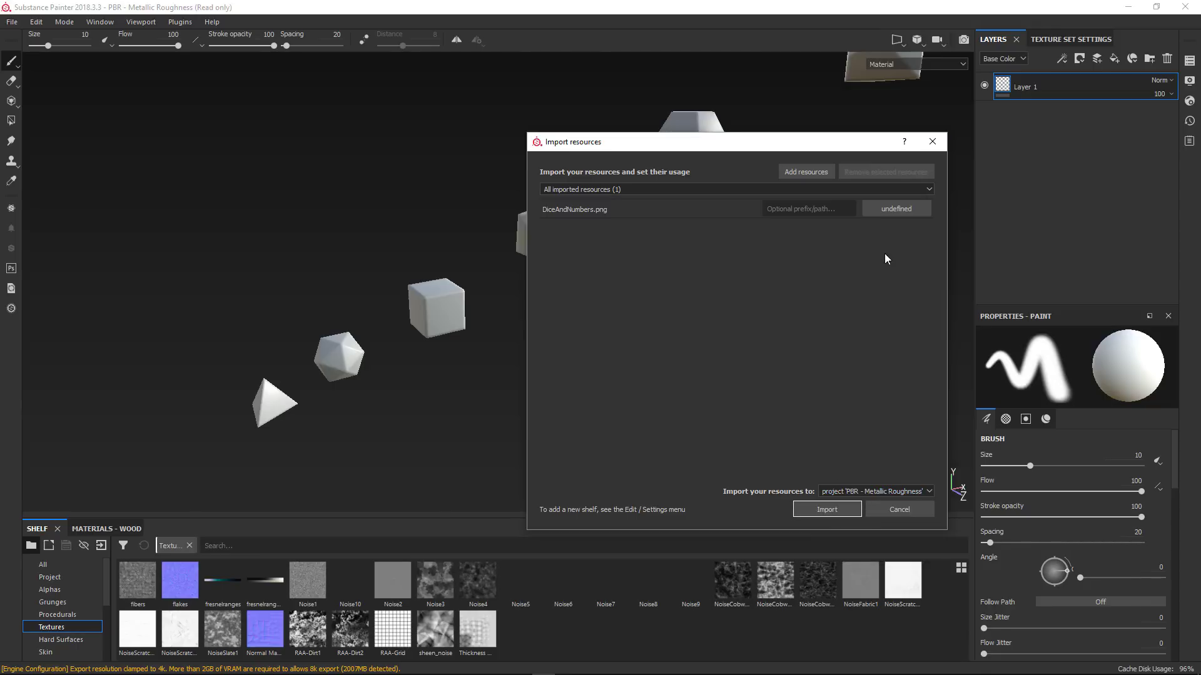
{"action": "left_click", "coordinate": [880, 209]}
{"action": "left_click", "coordinate": [879, 209]}
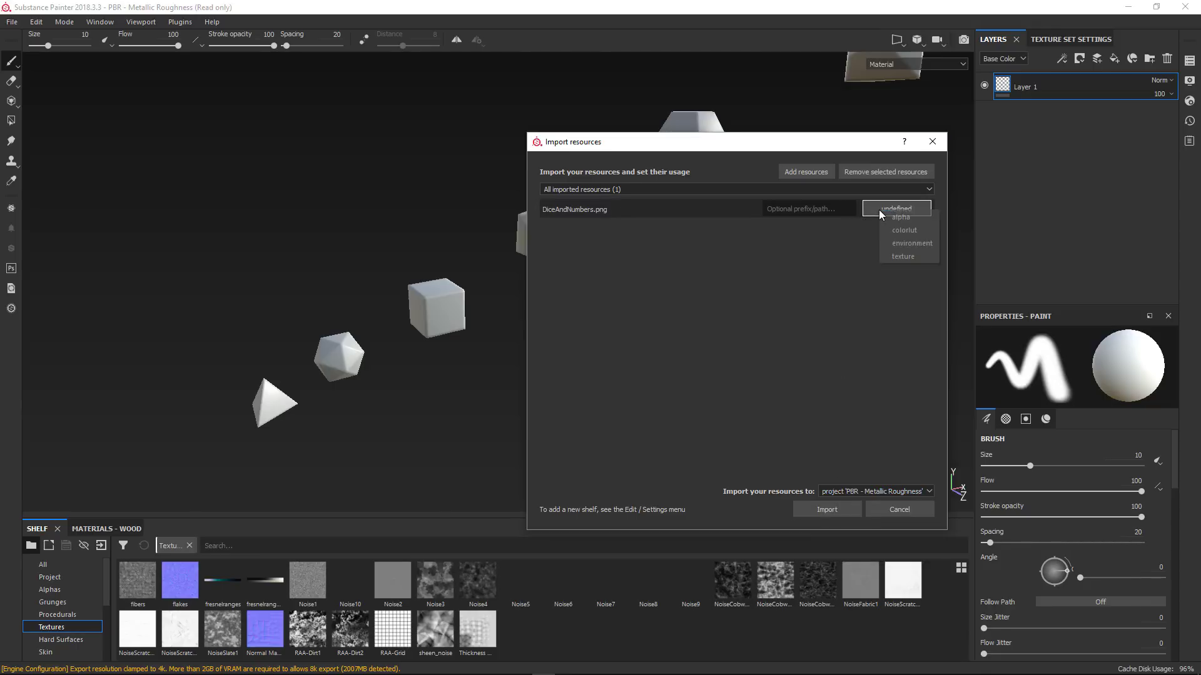
{"action": "left_click", "coordinate": [901, 258]}
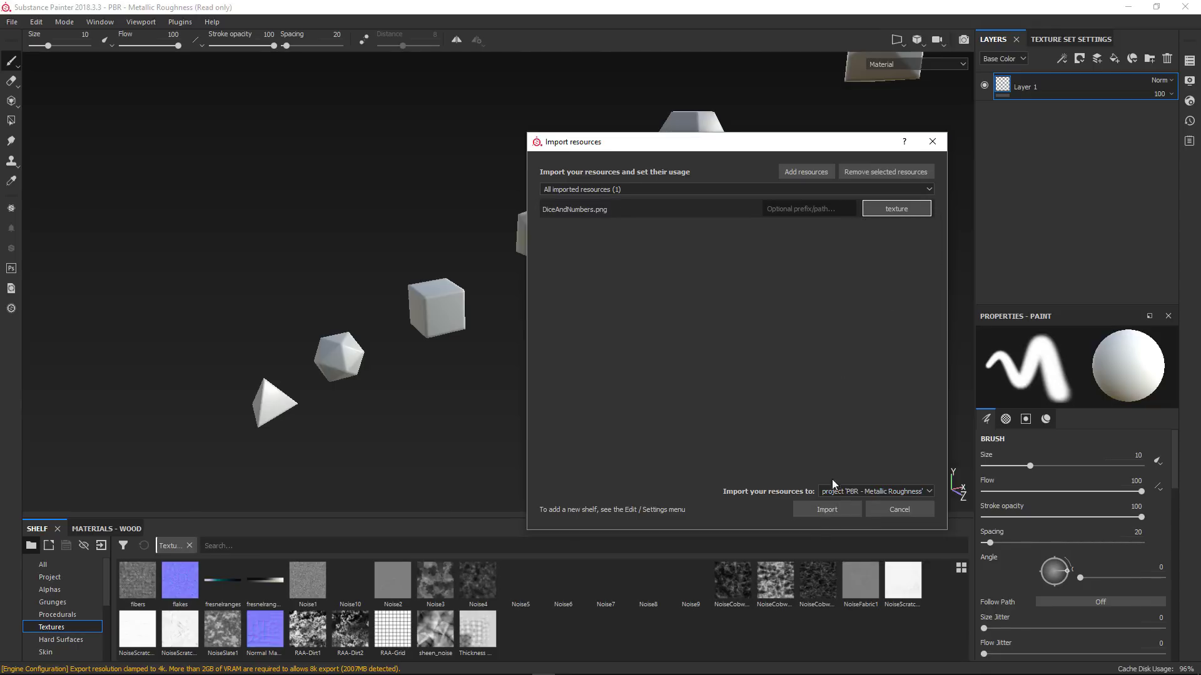
{"action": "left_click", "coordinate": [814, 512]}
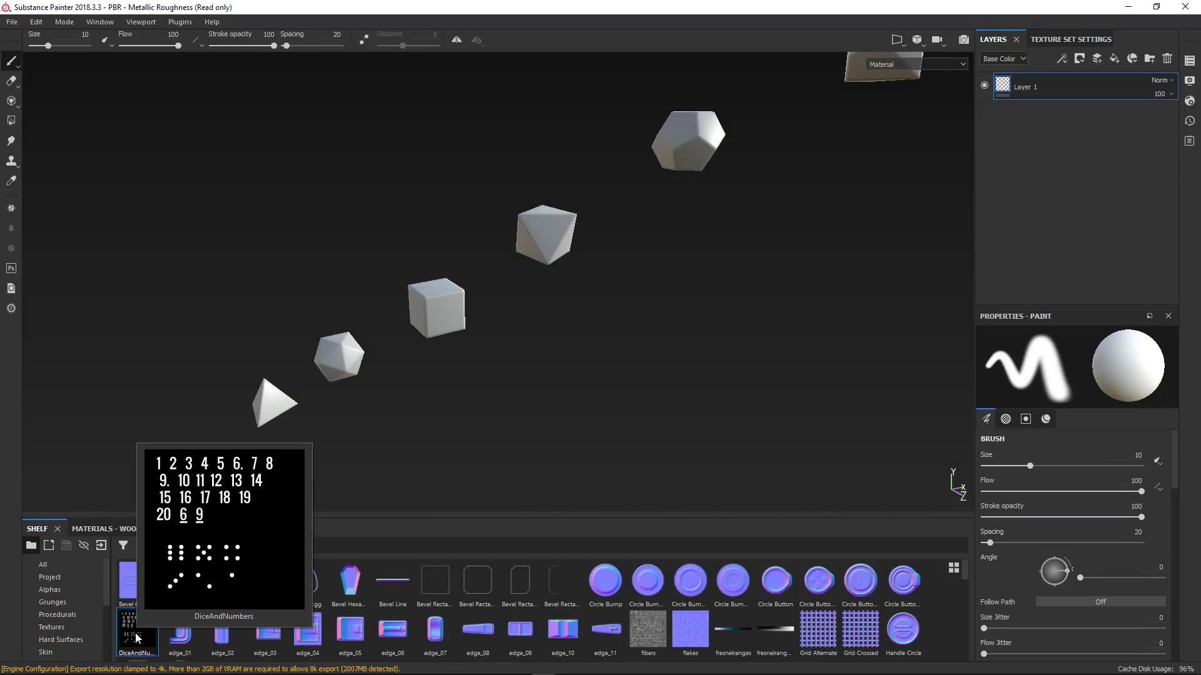
- Import Dice.png from the same File Explorer folder as a texture into project 'PBR - Metallic Roughness'
{"action": "key", "text": "alt+Tab"}
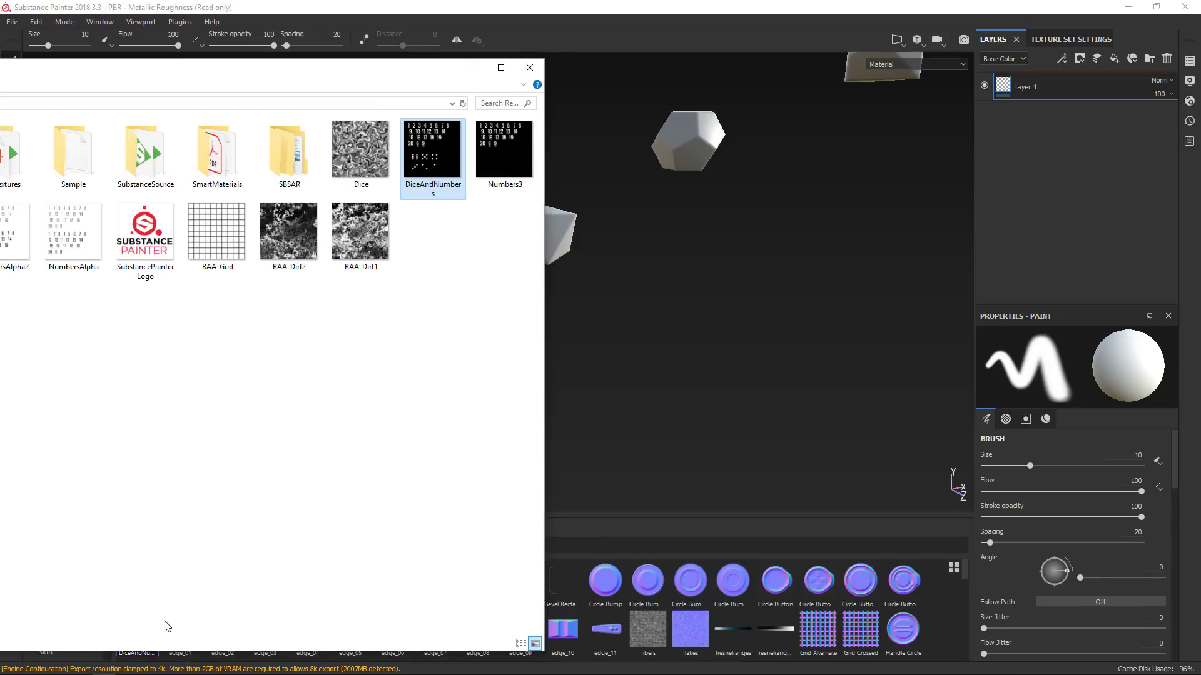
{"action": "left_click", "coordinate": [351, 152]}
{"action": "left_click_drag", "start_coordinate": [350, 152], "coordinate": [697, 404]}
{"action": "left_click_drag", "start_coordinate": [361, 150], "coordinate": [691, 597]}
{"action": "left_click", "coordinate": [748, 495]}
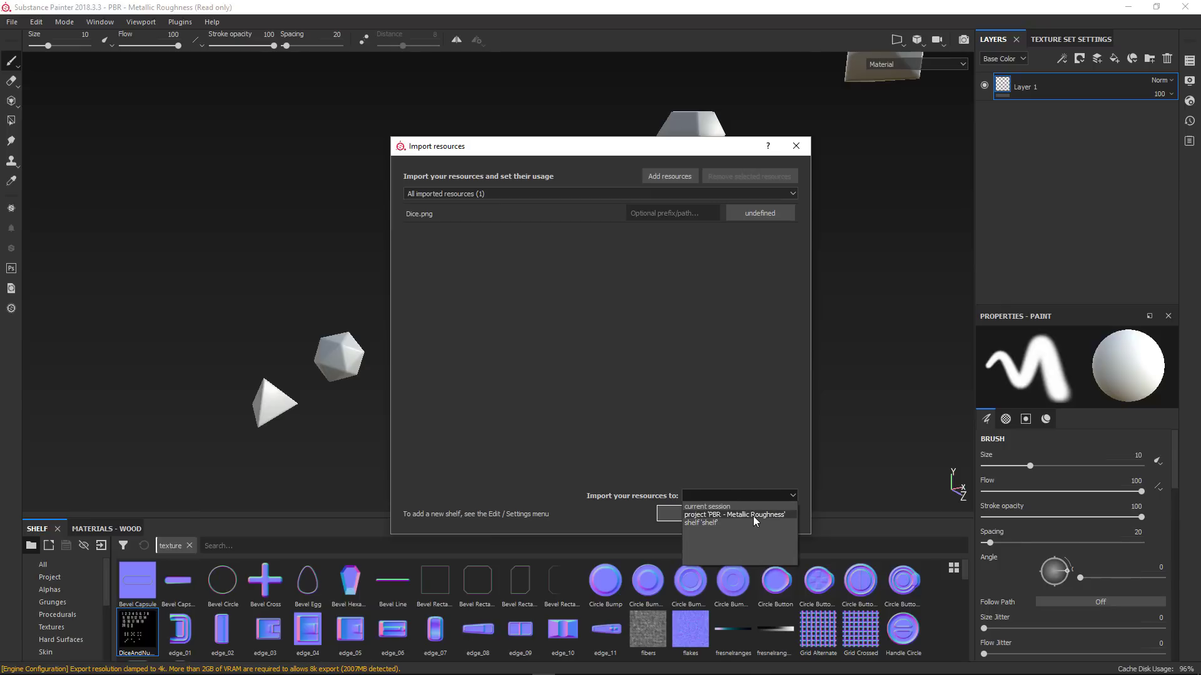
{"action": "left_click", "coordinate": [753, 516]}
{"action": "left_click", "coordinate": [755, 220]}
{"action": "left_click", "coordinate": [771, 261]}
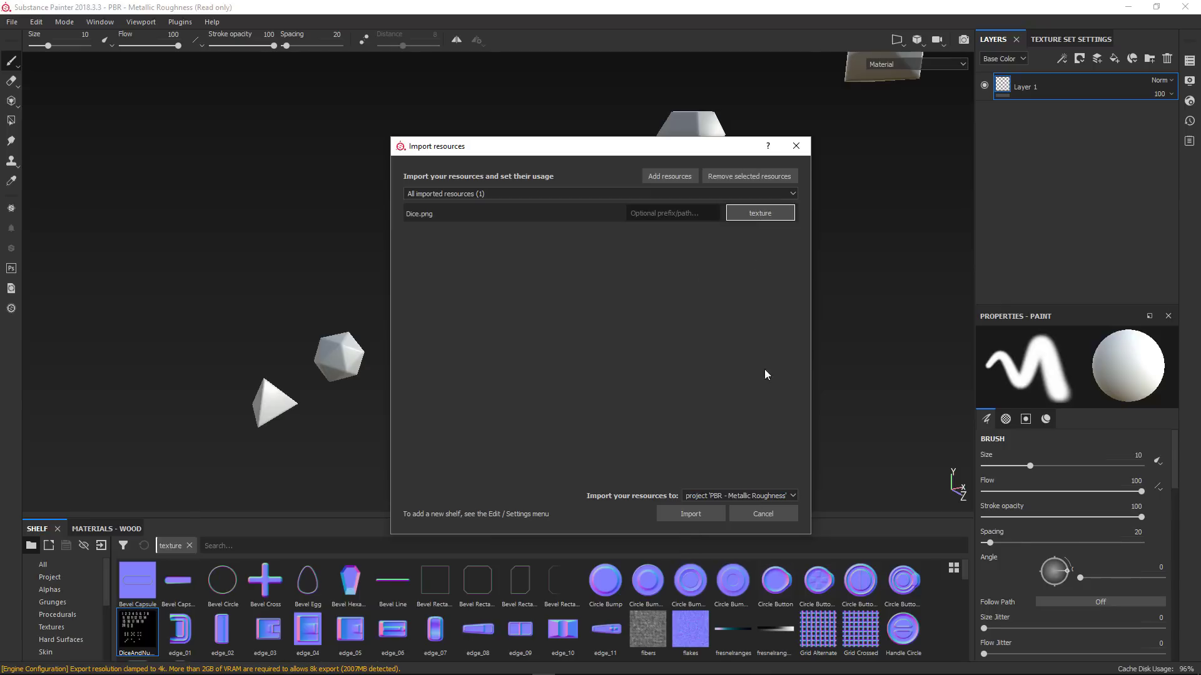
{"action": "left_click", "coordinate": [690, 514]}
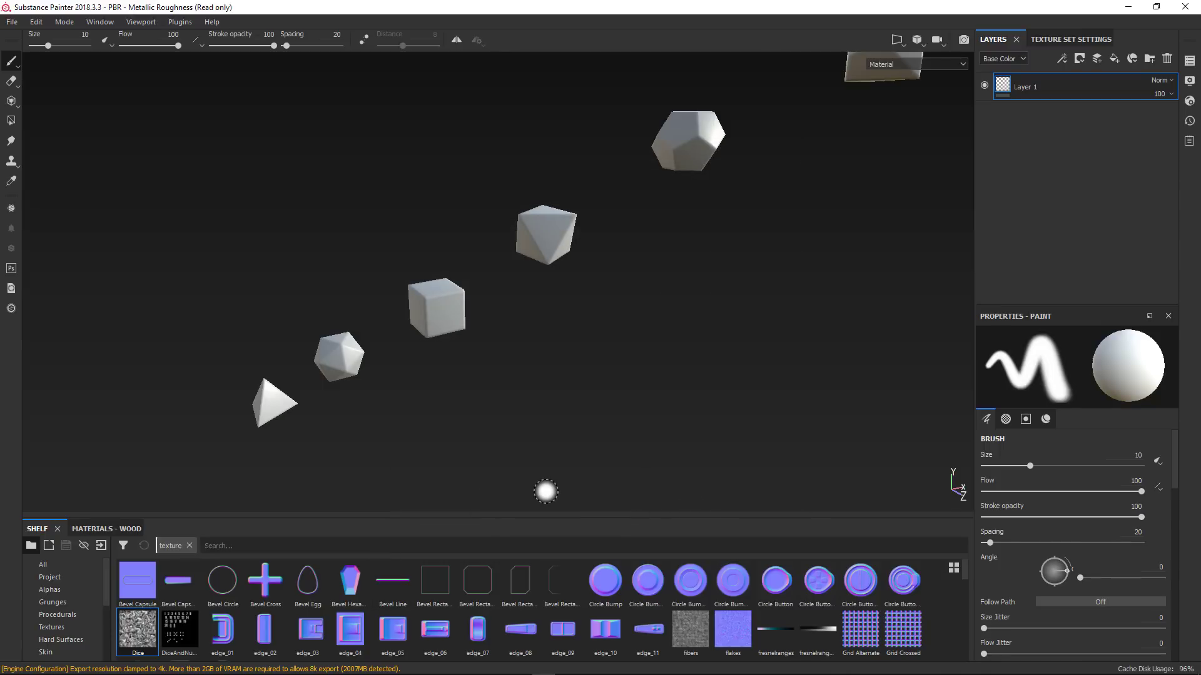
- Examine the row of dice and the ten-sided die at its end up close
{"action": "scroll", "coordinate": [549, 465], "scroll_direction": "up", "scroll_amount": 2}
{"action": "scroll", "coordinate": [545, 464], "scroll_direction": "down", "scroll_amount": 3}
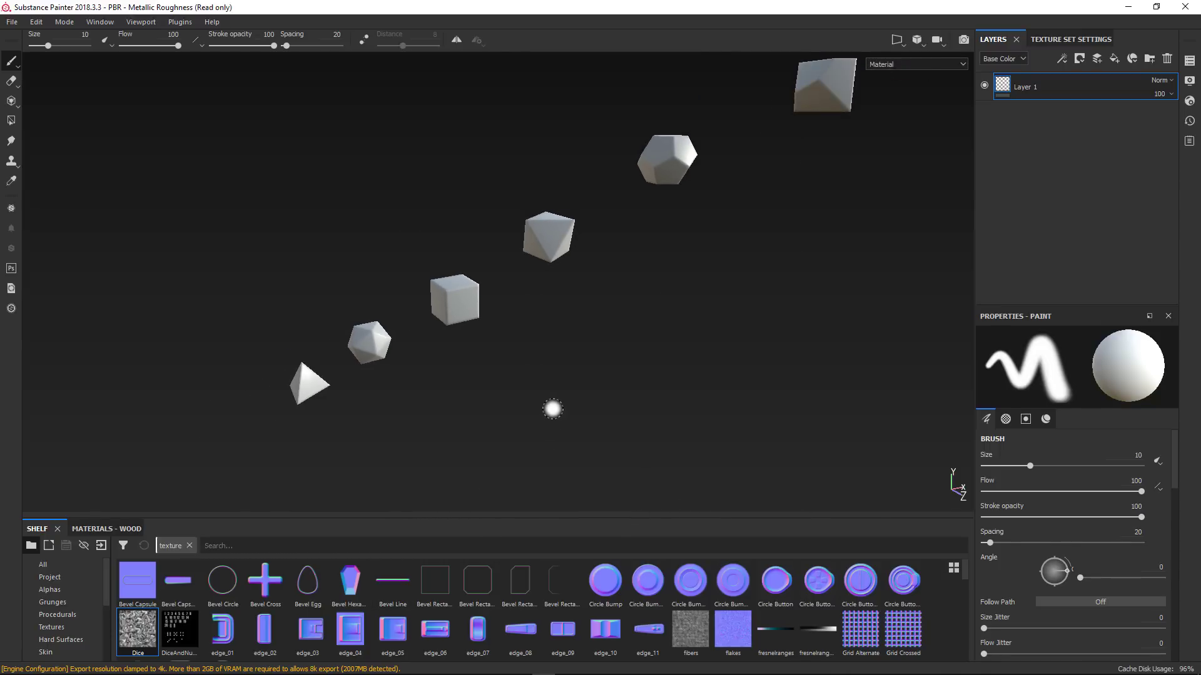
{"action": "scroll", "coordinate": [552, 409], "scroll_direction": "up", "scroll_amount": 1}
{"action": "mouse_move", "coordinate": [648, 392]}
{"action": "left_mouse_down", "text": "alt"}
{"action": "mouse_move", "coordinate": [576, 391]}
{"action": "mouse_move", "coordinate": [691, 383]}
{"action": "mouse_move", "coordinate": [657, 389]}
{"action": "left_mouse_up", "text": "alt"}
{"action": "left_click_drag", "start_coordinate": [635, 337], "coordinate": [600, 347], "text": "alt"}
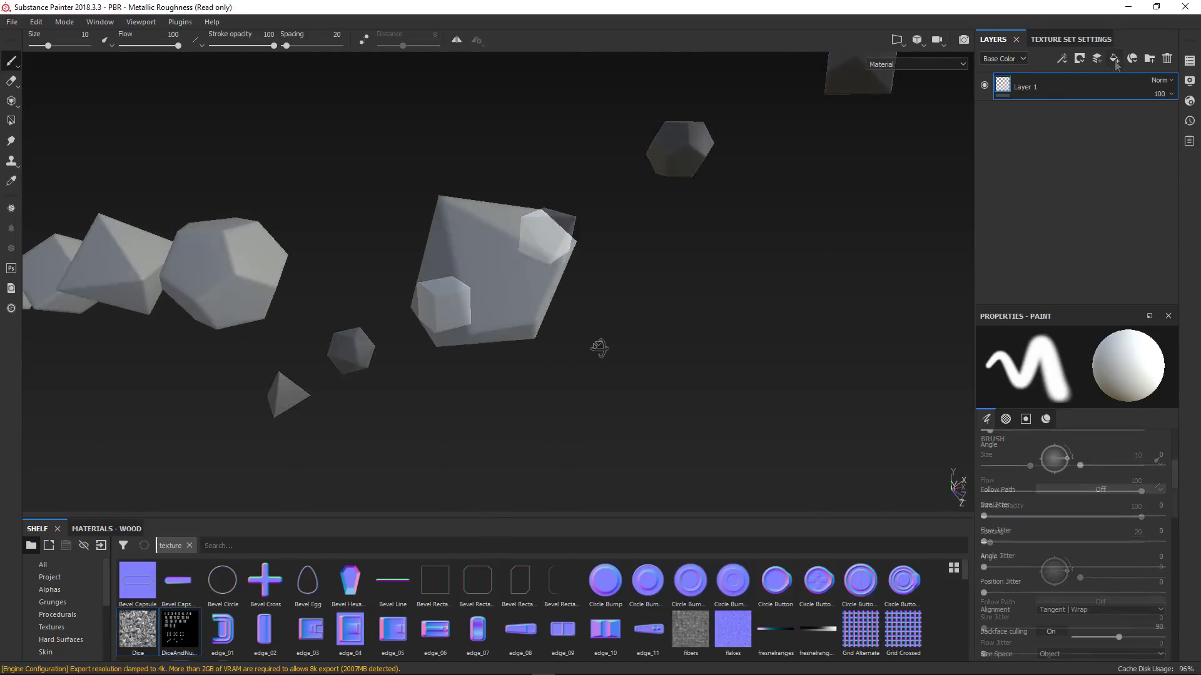
{"action": "left_click_drag", "start_coordinate": [601, 347], "coordinate": [597, 354], "text": "alt"}
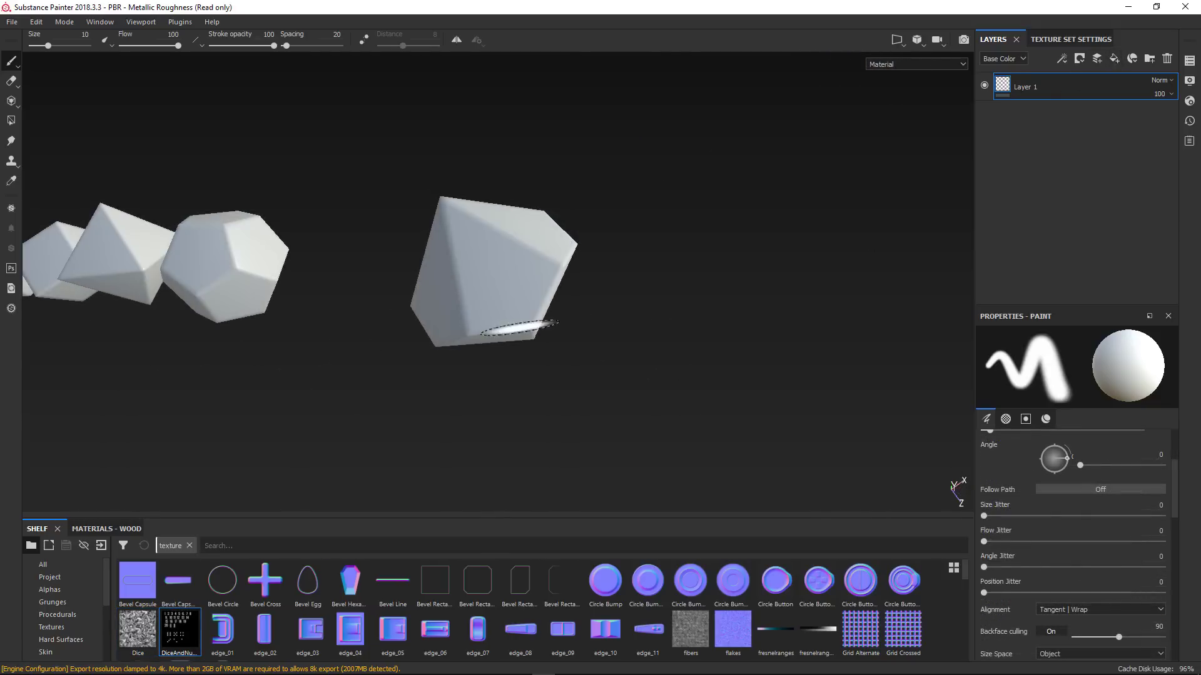
{"action": "middle_click_drag", "start_coordinate": [622, 297], "coordinate": [557, 303], "text": "alt"}
{"action": "right_click_drag", "start_coordinate": [557, 303], "coordinate": [589, 325], "text": "alt"}
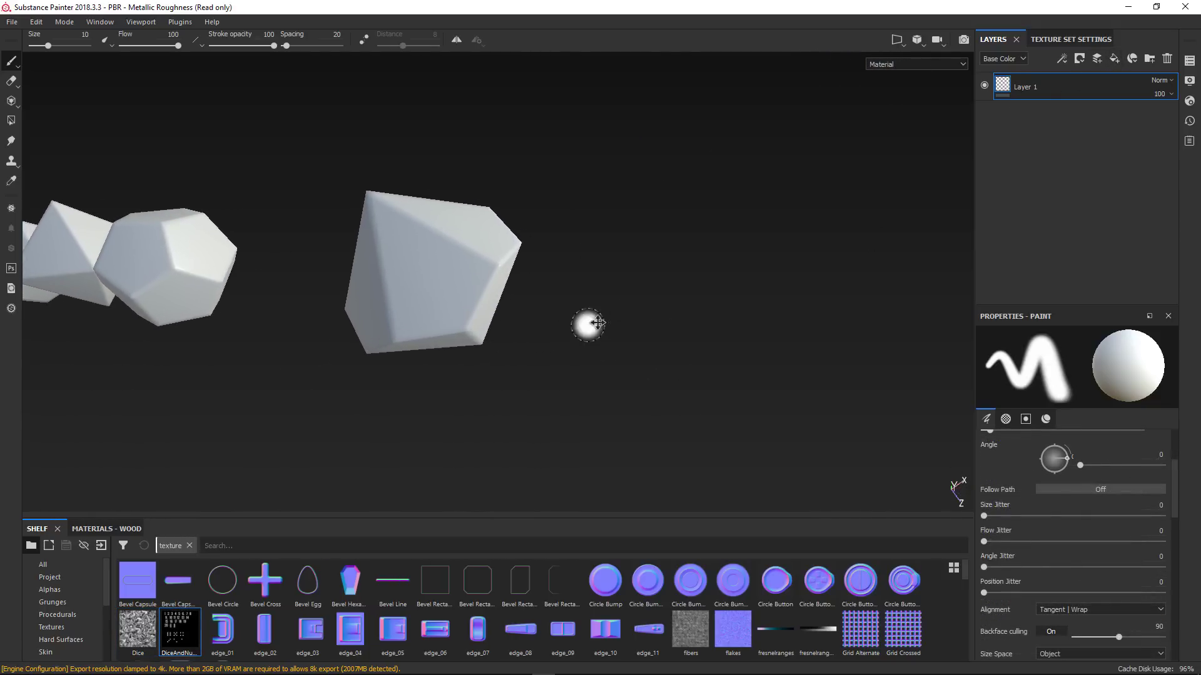
{"action": "middle_click_drag", "start_coordinate": [589, 324], "coordinate": [627, 303], "text": "alt"}
- Set the viewport camera's field of view to 3 degrees and bring the whole row of dice back into view
{"action": "left_click", "coordinate": [1189, 81]}
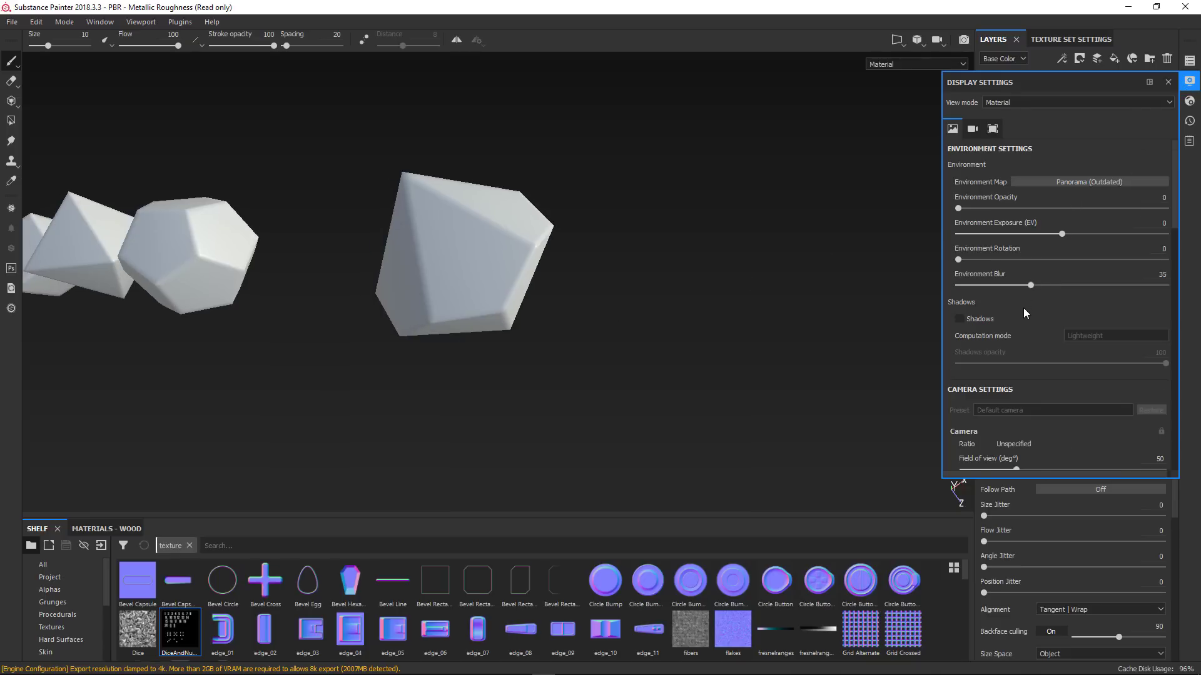
{"action": "scroll", "coordinate": [1023, 308], "scroll_direction": "down", "scroll_amount": 3}
{"action": "left_click_drag", "start_coordinate": [1017, 356], "coordinate": [955, 362]}
{"action": "scroll", "coordinate": [813, 350], "scroll_direction": "down", "scroll_amount": 3}
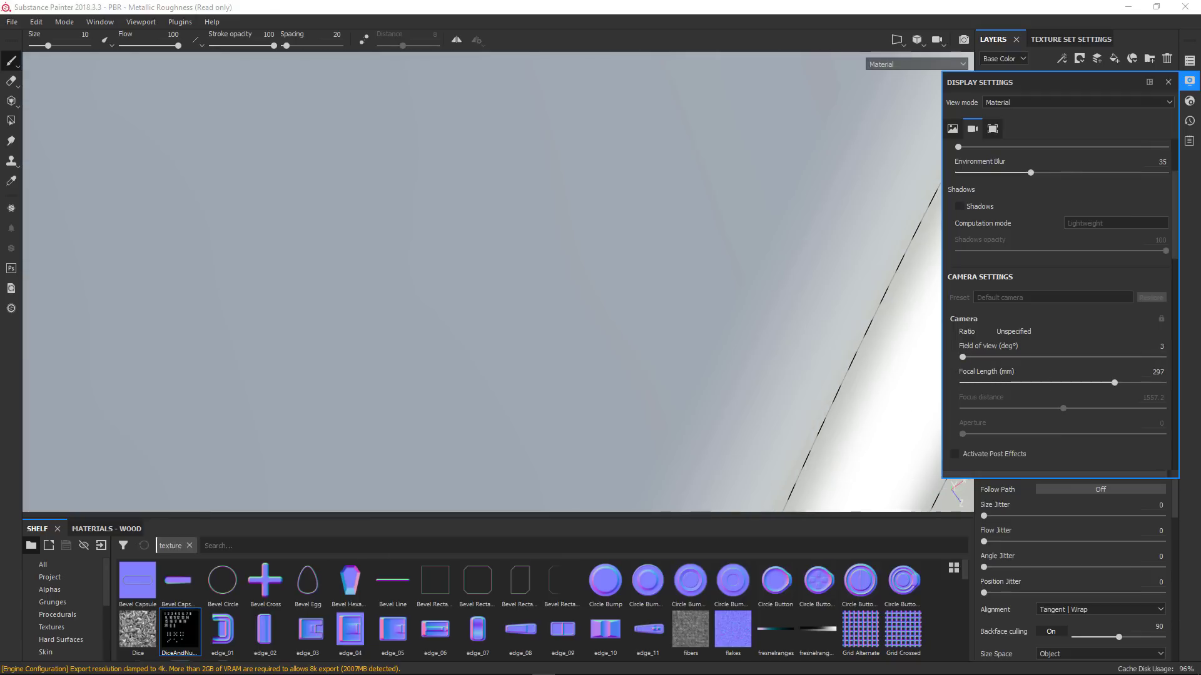
{"action": "scroll", "coordinate": [634, 206], "scroll_direction": "down", "scroll_amount": 10}
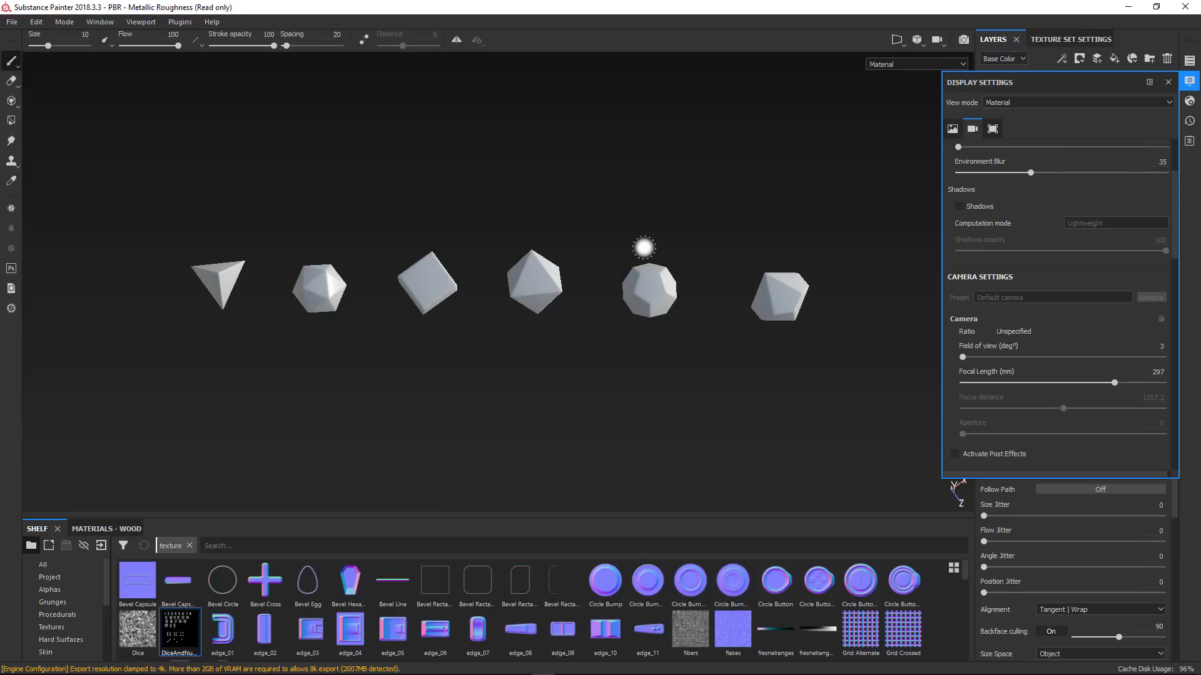
- Frame the ten-sided die in close-up with one large face towards the camera and close the display settings
{"action": "left_click_drag", "start_coordinate": [644, 247], "coordinate": [473, 359], "text": "alt"}
{"action": "middle_click_drag", "start_coordinate": [607, 292], "coordinate": [348, 266], "text": "alt"}
{"action": "mouse_move", "coordinate": [347, 266]}
{"action": "right_mouse_down", "text": "alt"}
{"action": "mouse_move", "coordinate": [525, 298]}
{"action": "mouse_move", "coordinate": [505, 304]}
{"action": "mouse_move", "coordinate": [679, 306]}
{"action": "mouse_move", "coordinate": [689, 389]}
{"action": "right_mouse_up", "text": "alt"}
{"action": "mouse_move", "coordinate": [689, 389]}
{"action": "left_mouse_down", "text": "alt"}
{"action": "mouse_move", "coordinate": [636, 194]}
{"action": "mouse_move", "coordinate": [622, 316]}
{"action": "mouse_move", "coordinate": [581, 392]}
{"action": "mouse_move", "coordinate": [582, 369]}
{"action": "left_mouse_up", "text": "alt"}
{"action": "right_click_drag", "start_coordinate": [582, 368], "coordinate": [726, 423], "text": "alt"}
{"action": "left_click_drag", "start_coordinate": [599, 405], "coordinate": [606, 394], "text": "alt"}
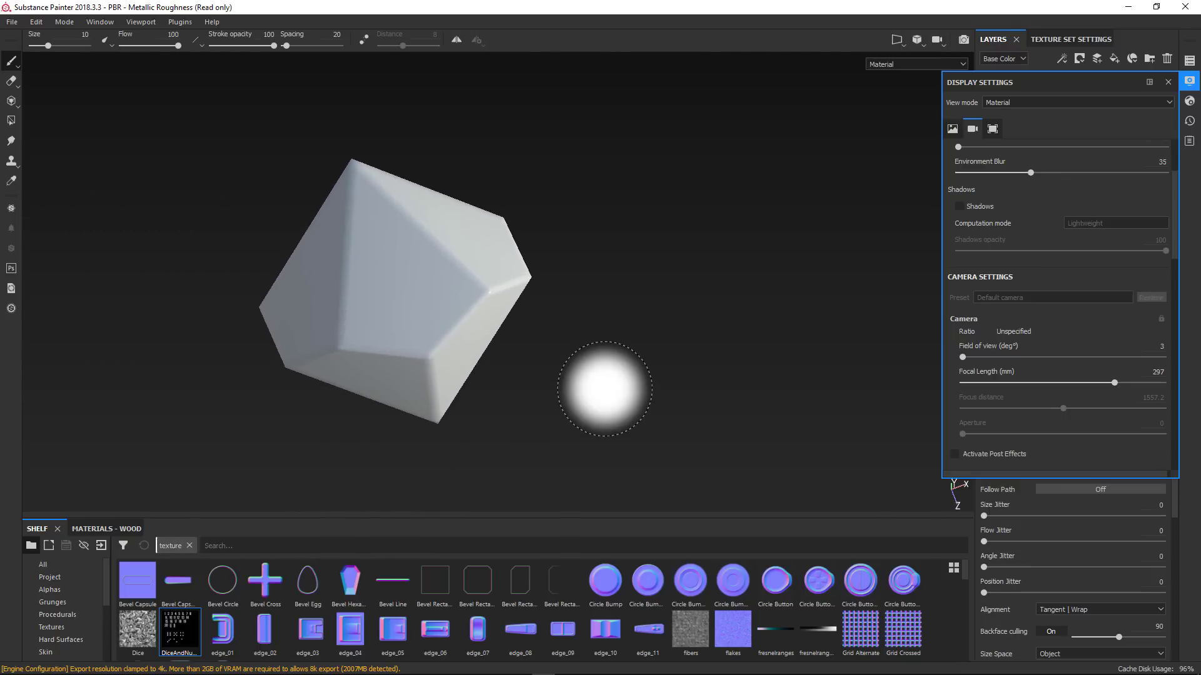
{"action": "right_click_drag", "start_coordinate": [606, 250], "coordinate": [675, 340], "text": "alt"}
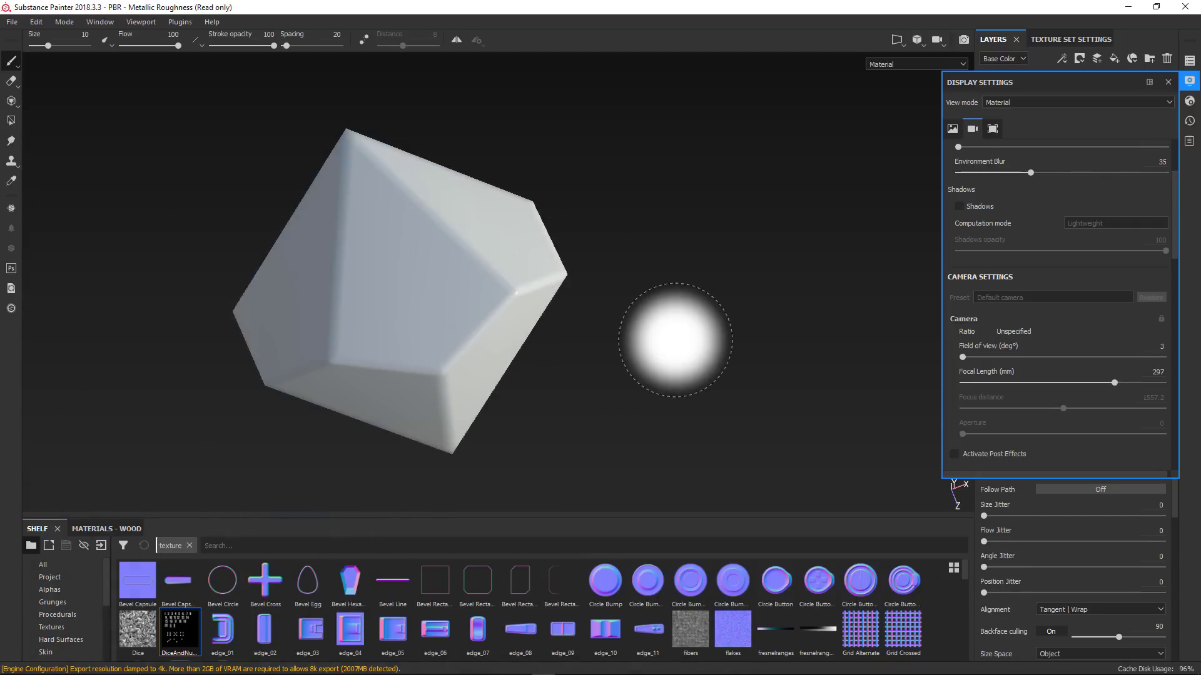
{"action": "mouse_move", "coordinate": [676, 339]}
{"action": "middle_mouse_down", "text": "alt"}
{"action": "mouse_move", "coordinate": [646, 309]}
{"action": "mouse_move", "coordinate": [679, 313]}
{"action": "middle_mouse_up", "text": "alt"}
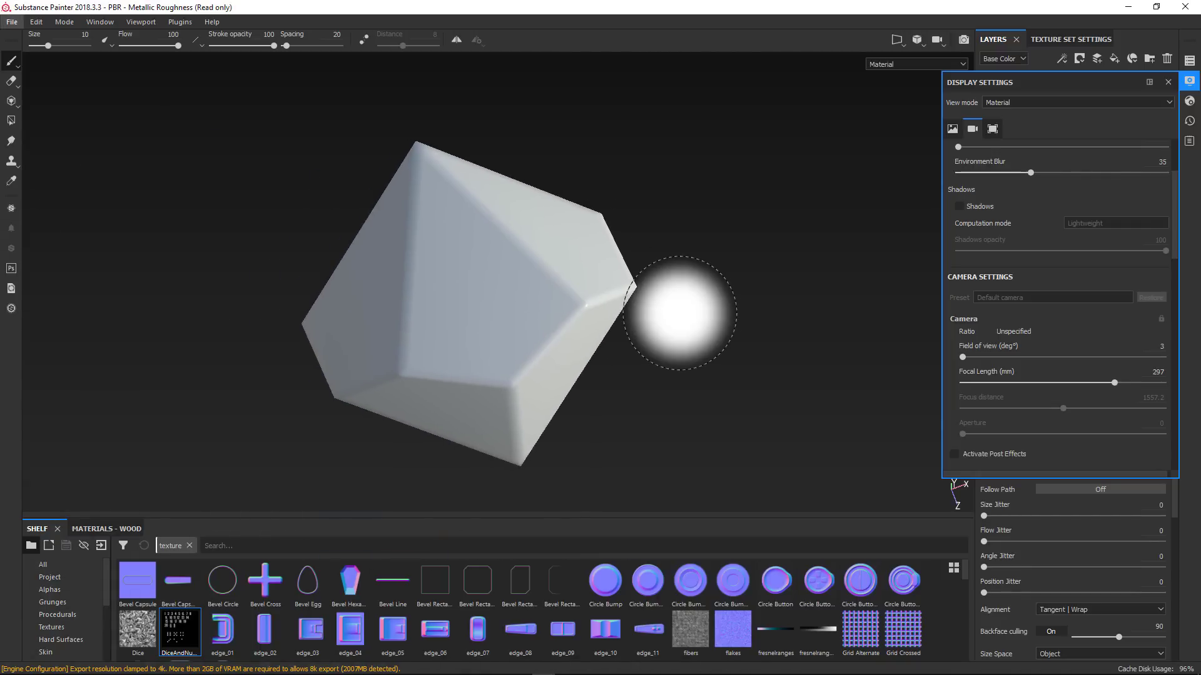
{"action": "left_click_drag", "start_coordinate": [679, 313], "coordinate": [621, 323], "text": "alt"}
{"action": "left_click", "coordinate": [1169, 84]}
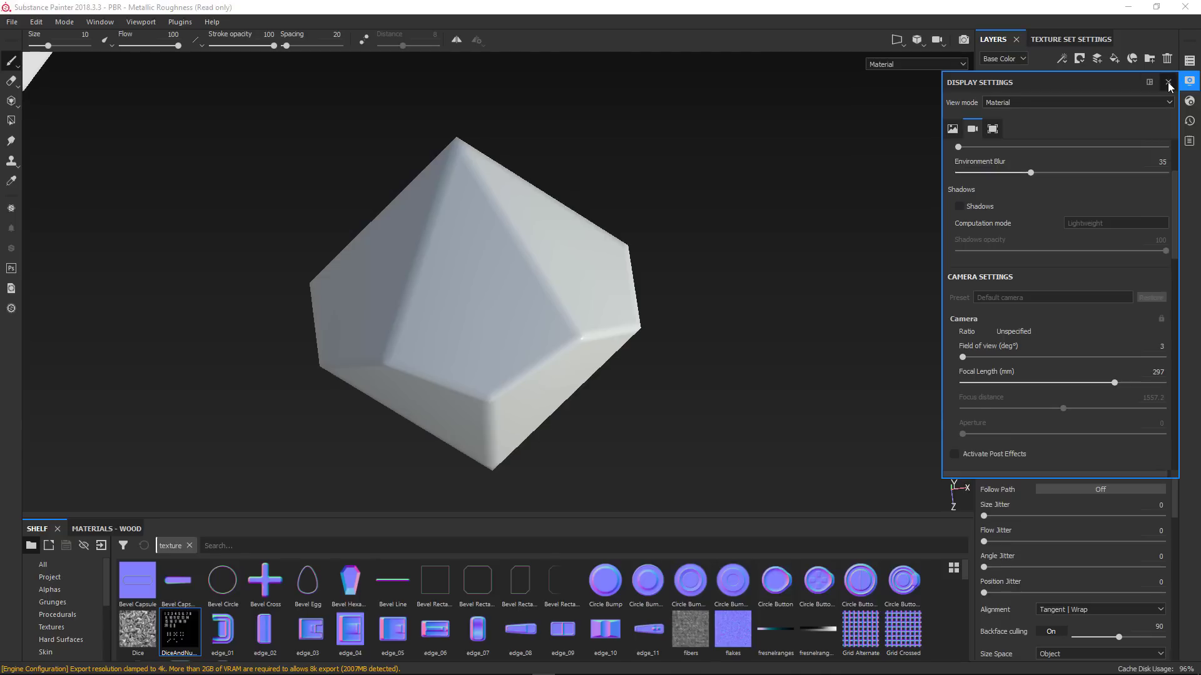
- Add a fill layer with a pure red base color (R 1, G 0, B 0) and give it a black mask
{"action": "left_click", "coordinate": [1115, 60]}
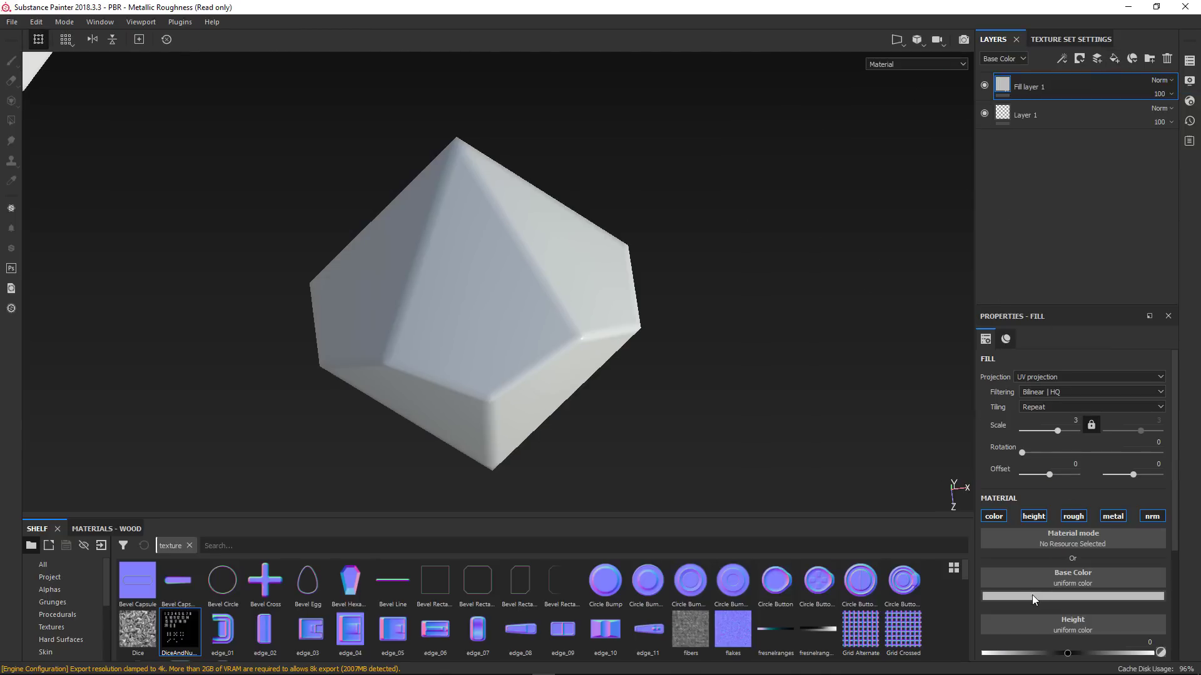
{"action": "left_click", "coordinate": [1002, 585]}
{"action": "left_click_drag", "start_coordinate": [1096, 499], "coordinate": [1127, 349]}
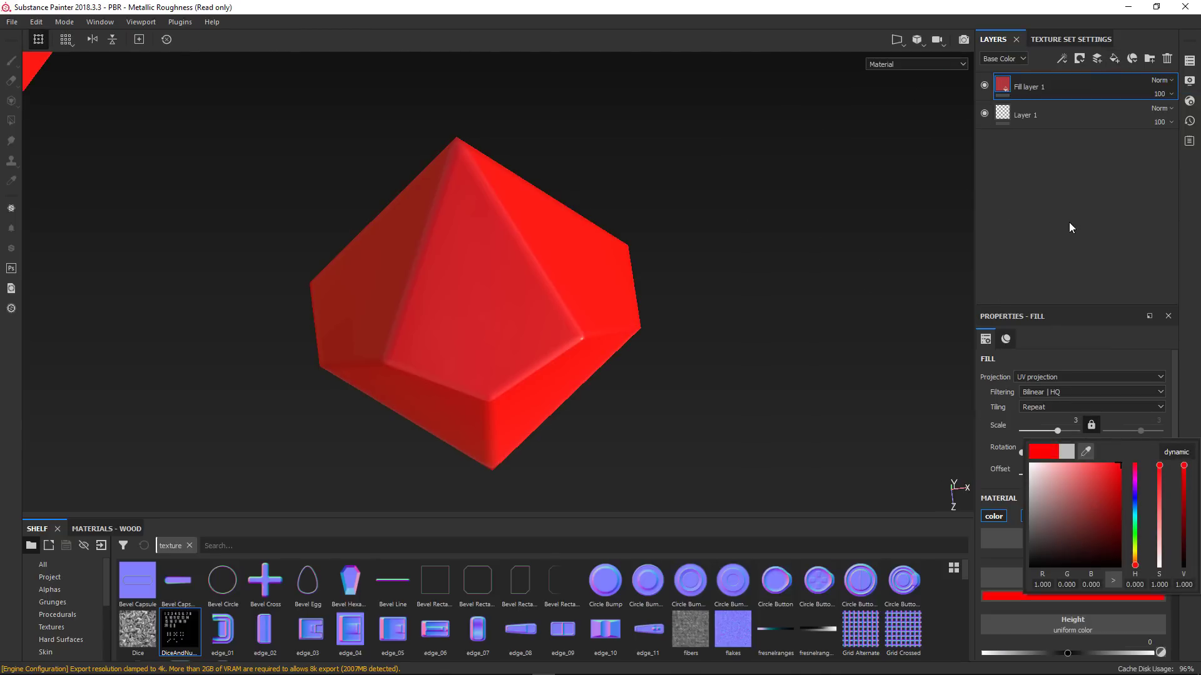
{"action": "right_click", "coordinate": [1068, 88]}
{"action": "left_click", "coordinate": [1081, 110]}
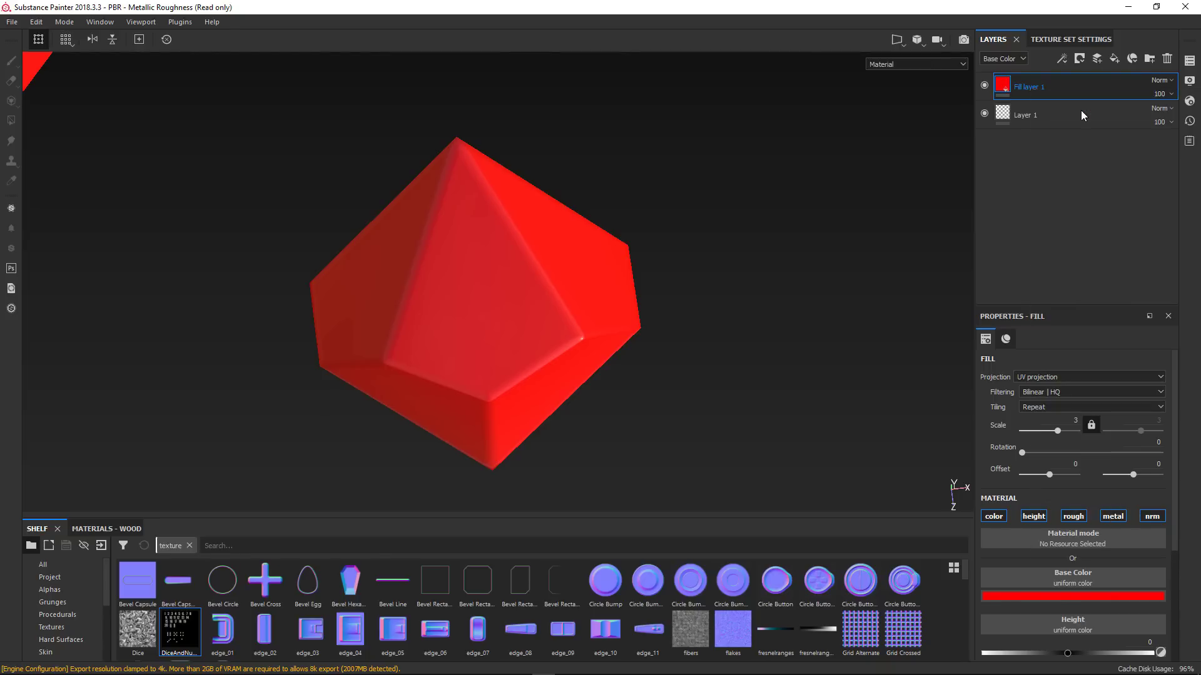
- Clear the brush's stencil and assign the DiceAndNumbers texture to it again for painting on the mask
{"action": "mouse_move", "coordinate": [966, 332]}
{"action": "left_mouse_down", "text": "alt"}
{"action": "mouse_move", "coordinate": [938, 340]}
{"action": "mouse_move", "coordinate": [702, 306]}
{"action": "left_mouse_up", "text": "alt"}
{"action": "scroll", "coordinate": [703, 307], "scroll_direction": "up", "scroll_amount": 2}
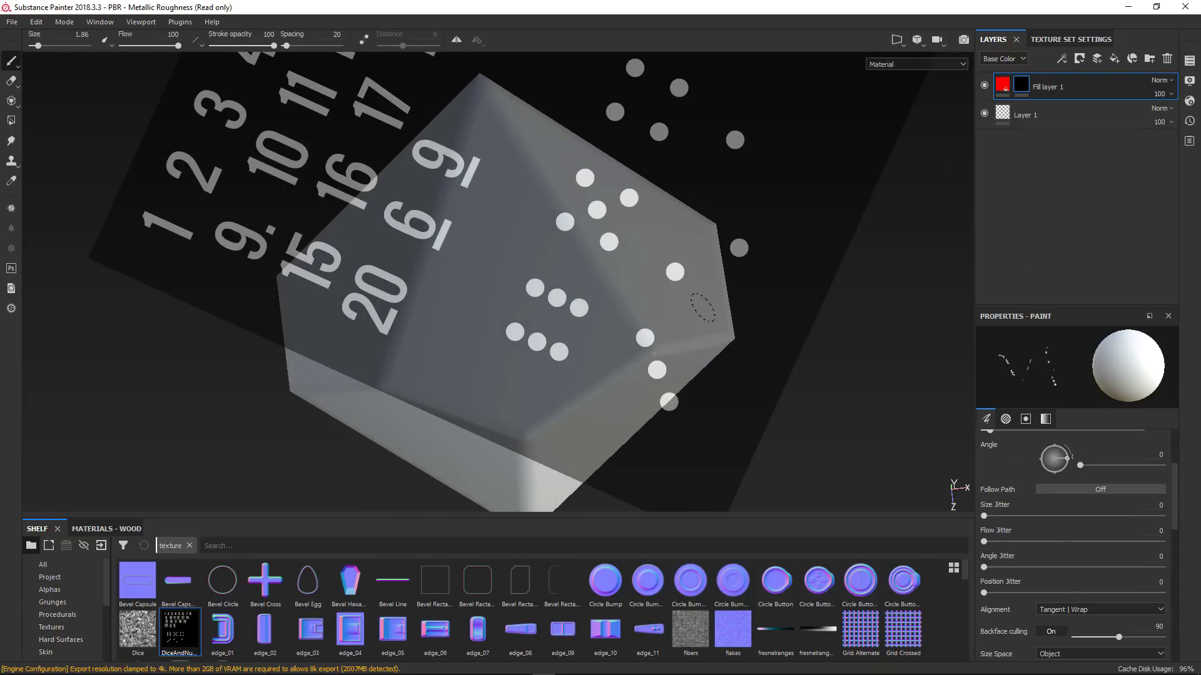
{"action": "scroll", "coordinate": [703, 306], "scroll_direction": "down", "scroll_amount": 3}
{"action": "scroll", "coordinate": [703, 306], "scroll_direction": "up", "scroll_amount": 3}
{"action": "scroll", "coordinate": [702, 305], "scroll_direction": "down", "scroll_amount": 2}
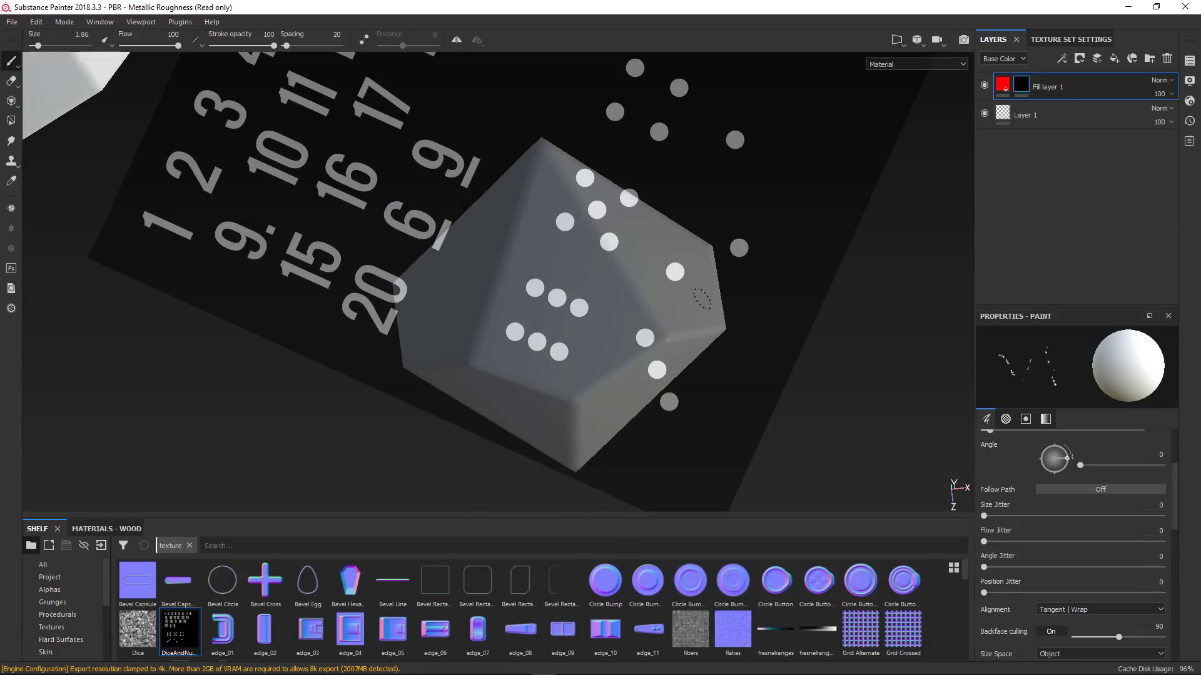
{"action": "left_click_drag", "start_coordinate": [702, 304], "coordinate": [639, 259], "text": "alt"}
{"action": "scroll", "coordinate": [1077, 463], "scroll_direction": "down", "scroll_amount": 5}
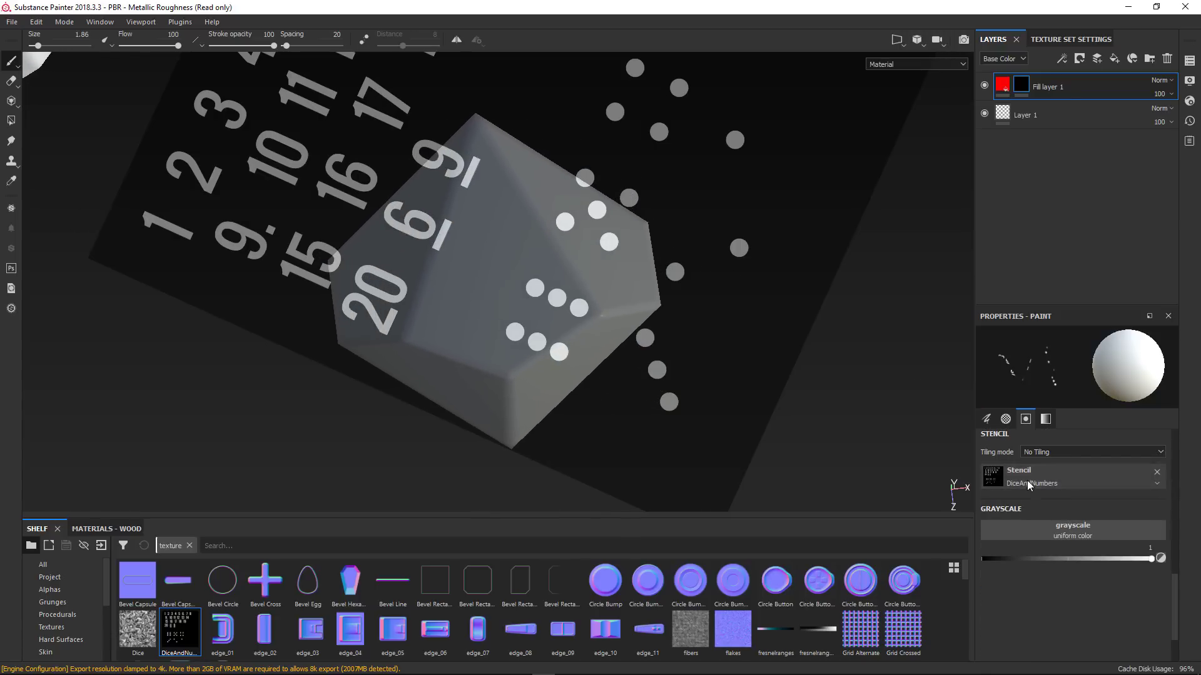
{"action": "left_click", "coordinate": [1155, 472]}
{"action": "left_click_drag", "start_coordinate": [201, 628], "coordinate": [1119, 475]}
- Rotate the DiceAndNumbers stencil until its rows of numbers and dots are upright
{"action": "key", "text": "s"}
{"action": "left_click_drag", "start_coordinate": [583, 283], "coordinate": [422, 288]}
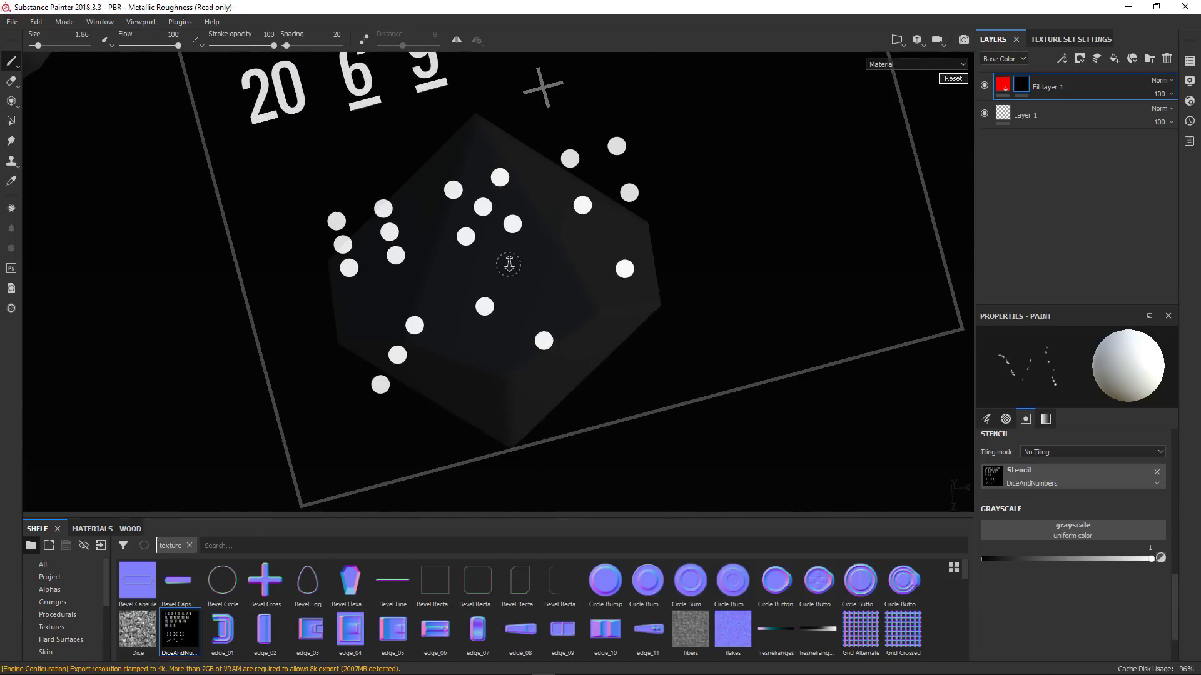
{"action": "mouse_move", "coordinate": [509, 264]}
{"action": "right_mouse_down"}
{"action": "mouse_move", "coordinate": [608, 326]}
{"action": "mouse_move", "coordinate": [606, 297]}
{"action": "mouse_move", "coordinate": [505, 247]}
{"action": "right_mouse_up"}
{"action": "left_click_drag", "start_coordinate": [508, 248], "coordinate": [415, 282]}
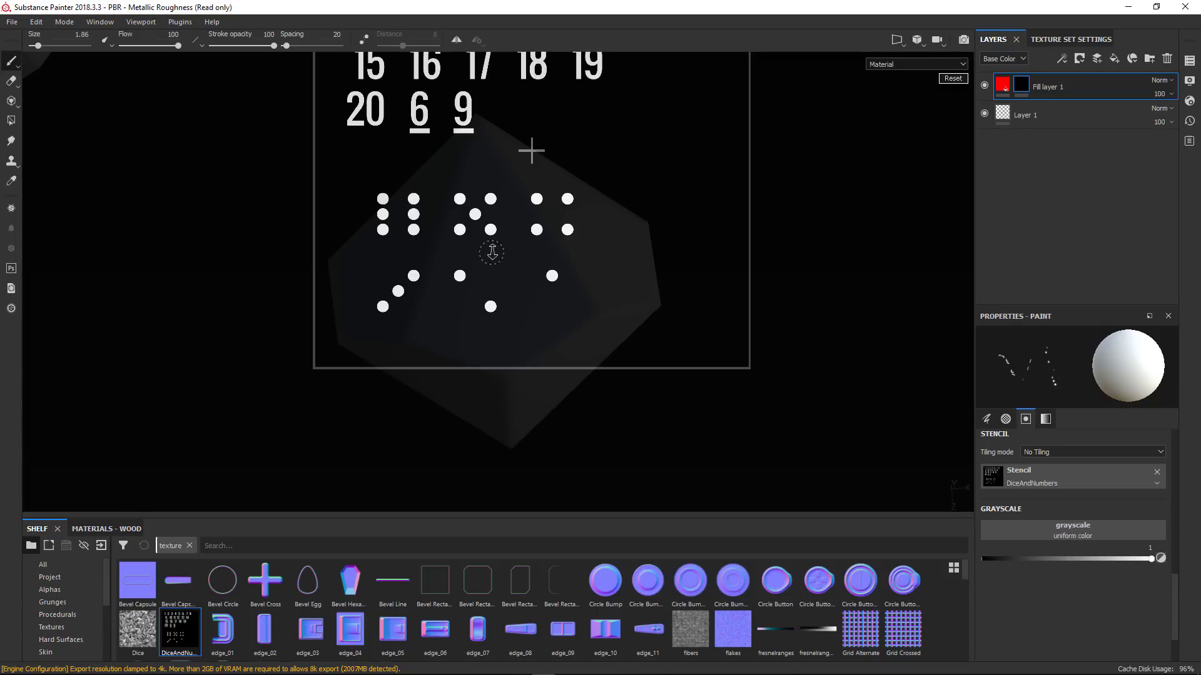
- Enlarge the stencil and move it so that the number 1 lies over the ten-sided die's front face
{"action": "right_click_drag", "start_coordinate": [492, 252], "coordinate": [549, 256]}
{"action": "middle_click_drag", "start_coordinate": [549, 256], "coordinate": [686, 582]}
{"action": "right_click_drag", "start_coordinate": [553, 269], "coordinate": [625, 338]}
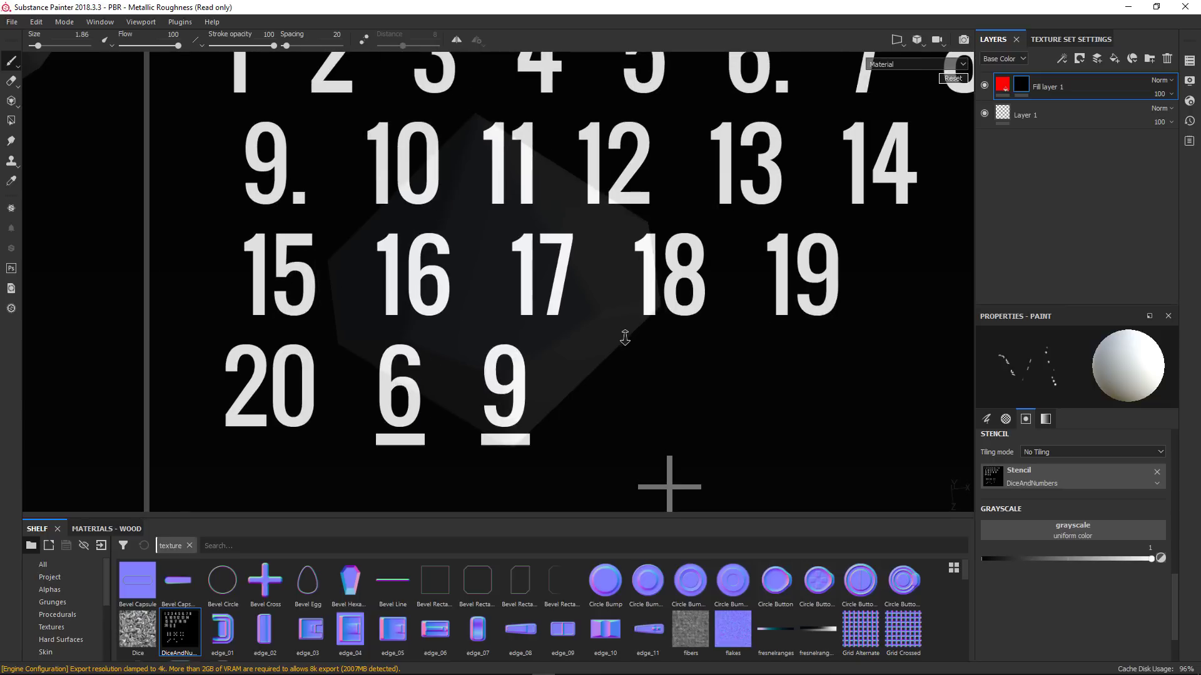
{"action": "middle_click_drag", "start_coordinate": [503, 200], "coordinate": [774, 460]}
{"action": "middle_click_drag", "start_coordinate": [542, 297], "coordinate": [536, 248]}
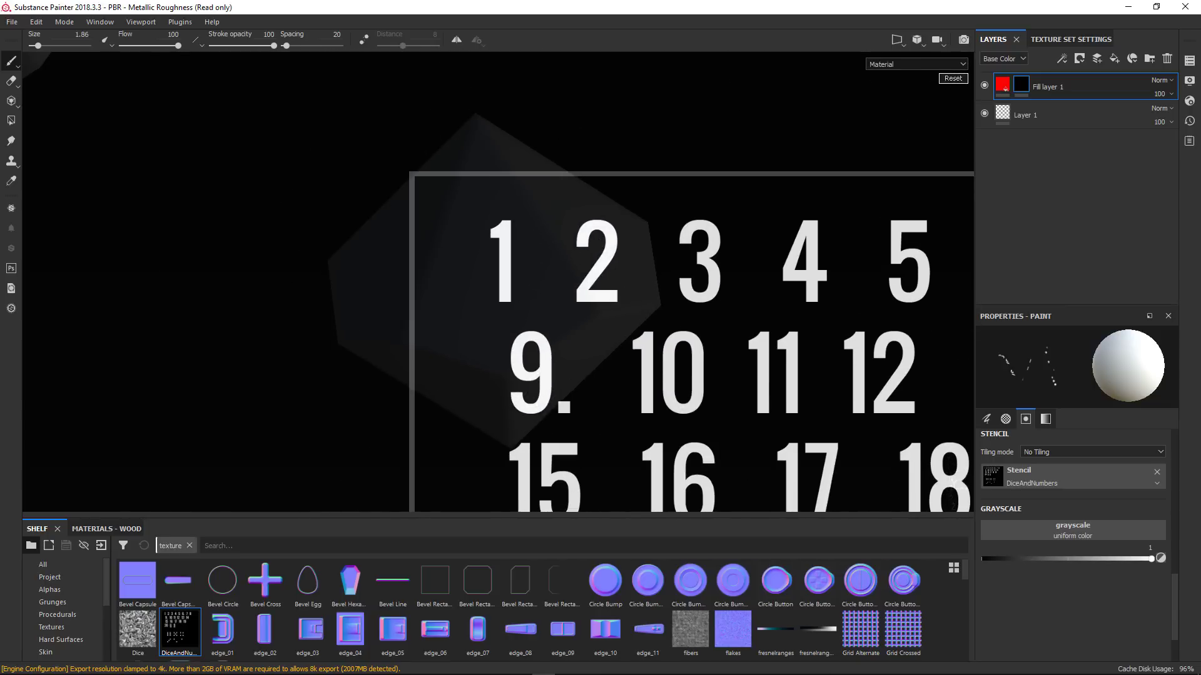
- Scale up the DiceAndNumbers stencil further and recentre its number 1 on the ten-sided die's front face
{"action": "right_click_drag", "start_coordinate": [536, 248], "coordinate": [558, 265]}
{"action": "middle_click_drag", "start_coordinate": [535, 252], "coordinate": [550, 264]}
{"action": "mouse_move", "coordinate": [550, 263]}
{"action": "right_mouse_down"}
{"action": "mouse_move", "coordinate": [563, 271]}
{"action": "mouse_move", "coordinate": [555, 254]}
{"action": "right_mouse_up"}
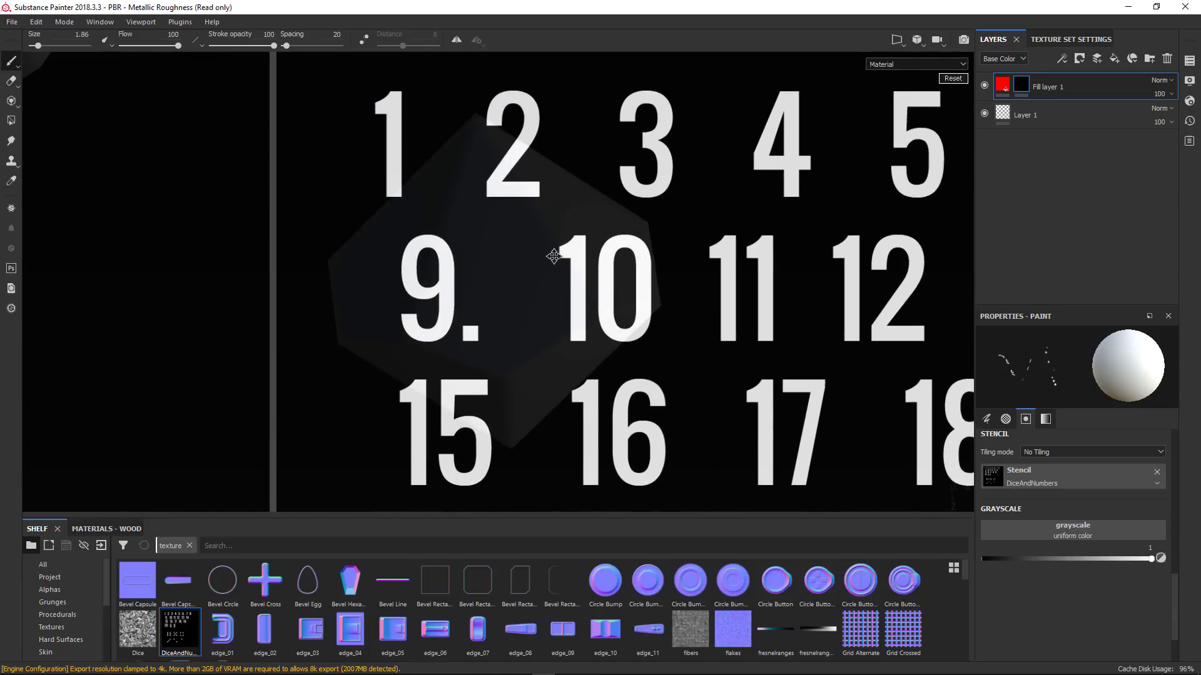
{"action": "middle_click_drag", "start_coordinate": [555, 254], "coordinate": [647, 364]}
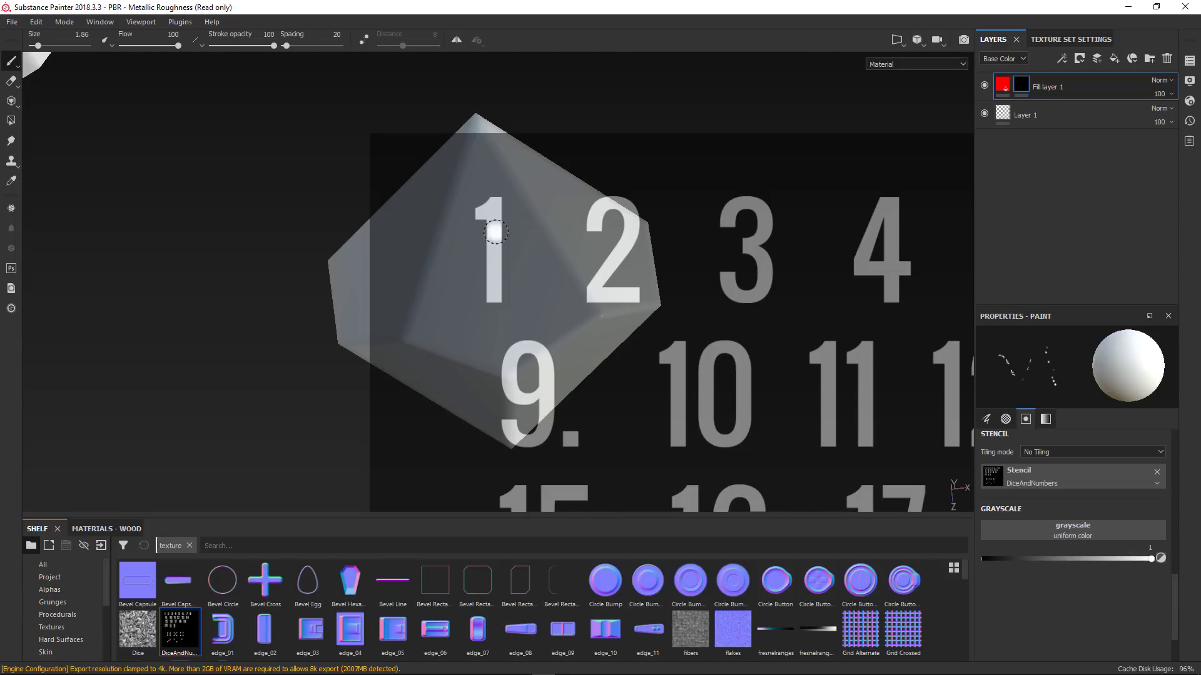
- Tilt the stencil to match the front face's slant and paint the number 1 through it onto the red layer's mask
{"action": "key", "text": "s"}
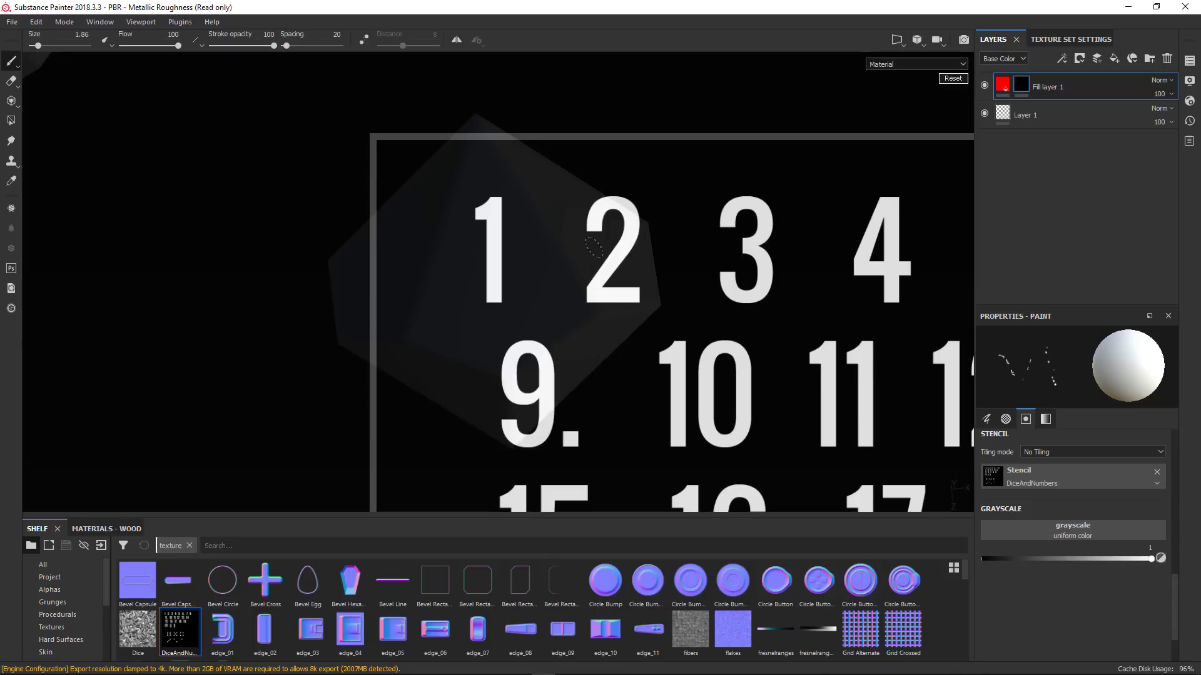
{"action": "right_click_drag", "start_coordinate": [612, 242], "coordinate": [621, 242]}
{"action": "mouse_move", "coordinate": [619, 242]}
{"action": "left_mouse_down"}
{"action": "mouse_move", "coordinate": [601, 263]}
{"action": "mouse_move", "coordinate": [610, 248]}
{"action": "left_mouse_up"}
{"action": "middle_click_drag", "start_coordinate": [610, 248], "coordinate": [686, 342]}
{"action": "mouse_move", "coordinate": [665, 340]}
{"action": "left_mouse_down"}
{"action": "mouse_move", "coordinate": [606, 361]}
{"action": "mouse_move", "coordinate": [571, 327]}
{"action": "left_mouse_up"}
{"action": "middle_click_drag", "start_coordinate": [654, 351], "coordinate": [654, 195]}
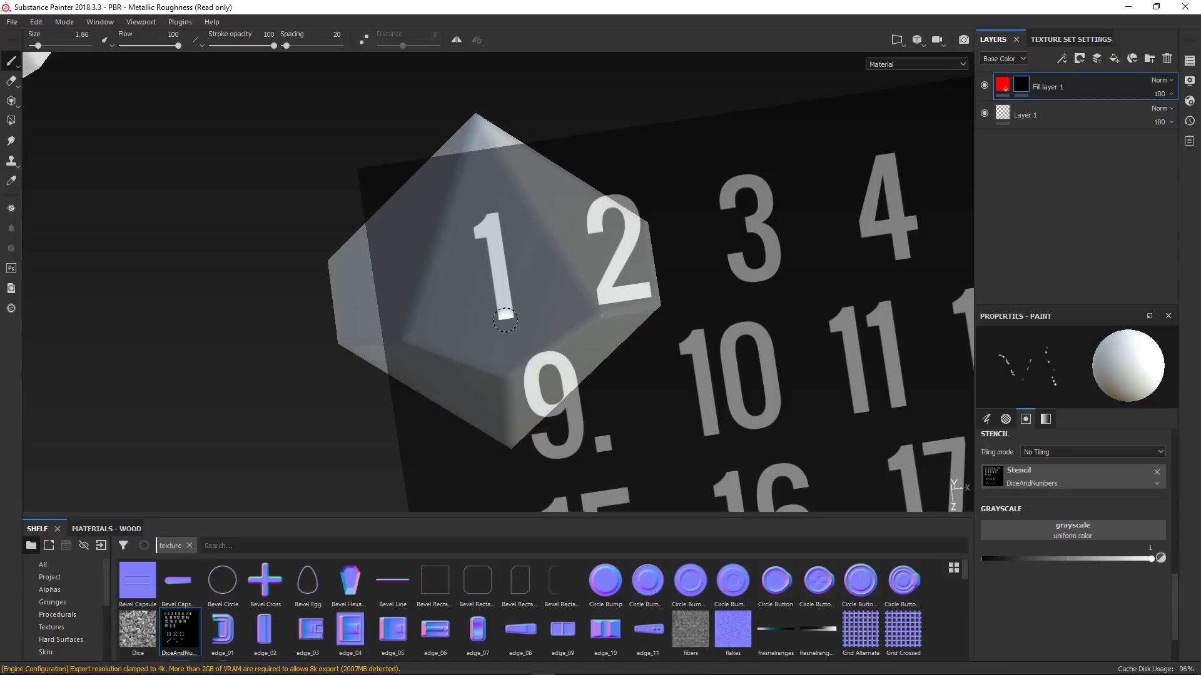
{"action": "left_click", "coordinate": [505, 318]}
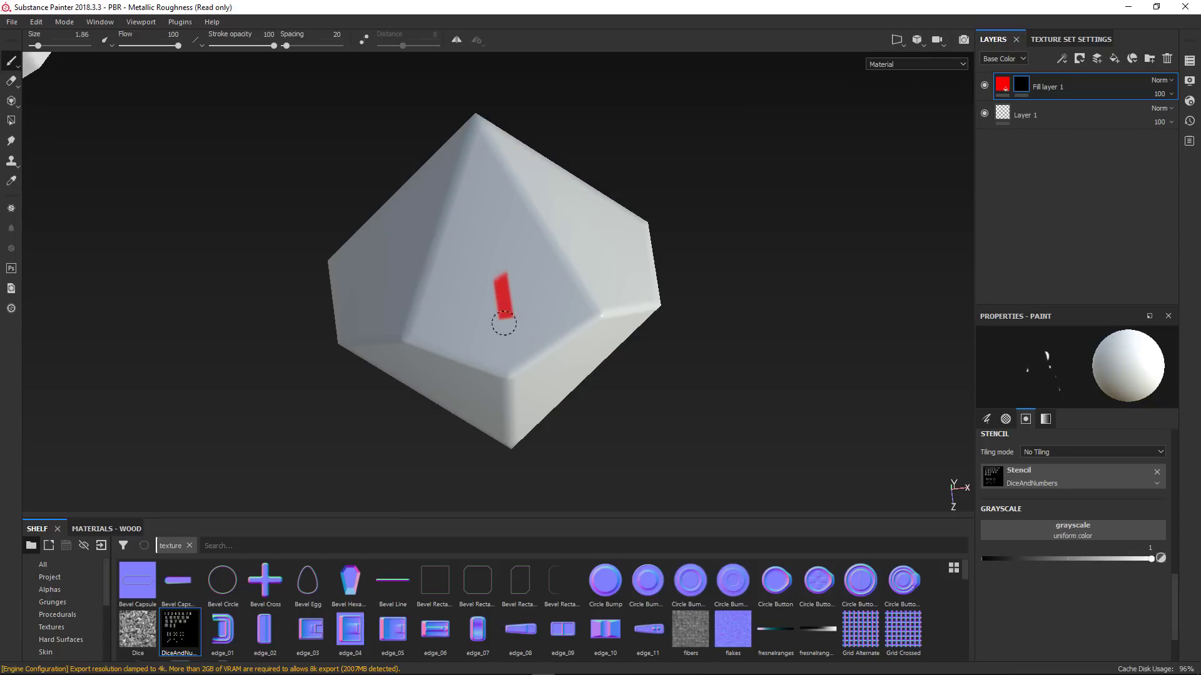
{"action": "left_click_drag", "start_coordinate": [501, 289], "coordinate": [494, 215]}
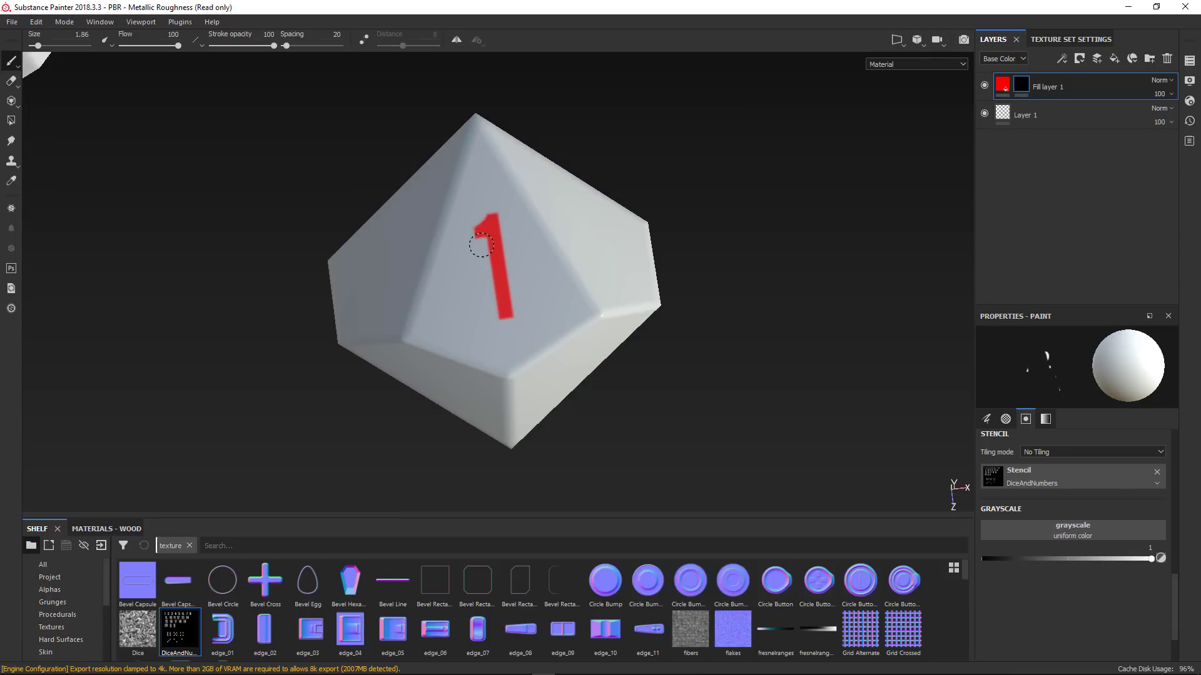
{"action": "key", "text": "s"}
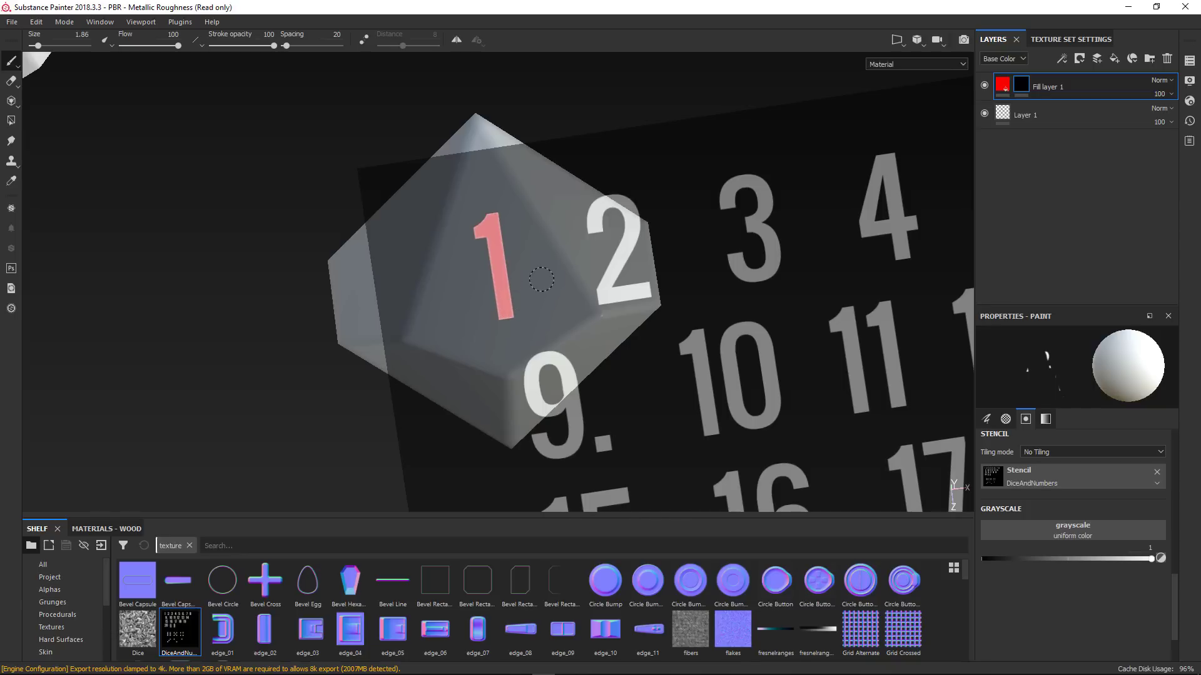
- Rotate and move the stencil so that the number 7 lies over the face adjacent to the 1
{"action": "mouse_move", "coordinate": [540, 277]}
{"action": "left_mouse_down", "text": "alt"}
{"action": "mouse_move", "coordinate": [427, 245]}
{"action": "mouse_move", "coordinate": [499, 300]}
{"action": "mouse_move", "coordinate": [430, 314]}
{"action": "left_mouse_up", "text": "alt"}
{"action": "mouse_move", "coordinate": [577, 290]}
{"action": "left_mouse_down", "text": "alt"}
{"action": "mouse_move", "coordinate": [420, 271]}
{"action": "mouse_move", "coordinate": [470, 264]}
{"action": "mouse_move", "coordinate": [433, 264]}
{"action": "left_mouse_up", "text": "alt"}
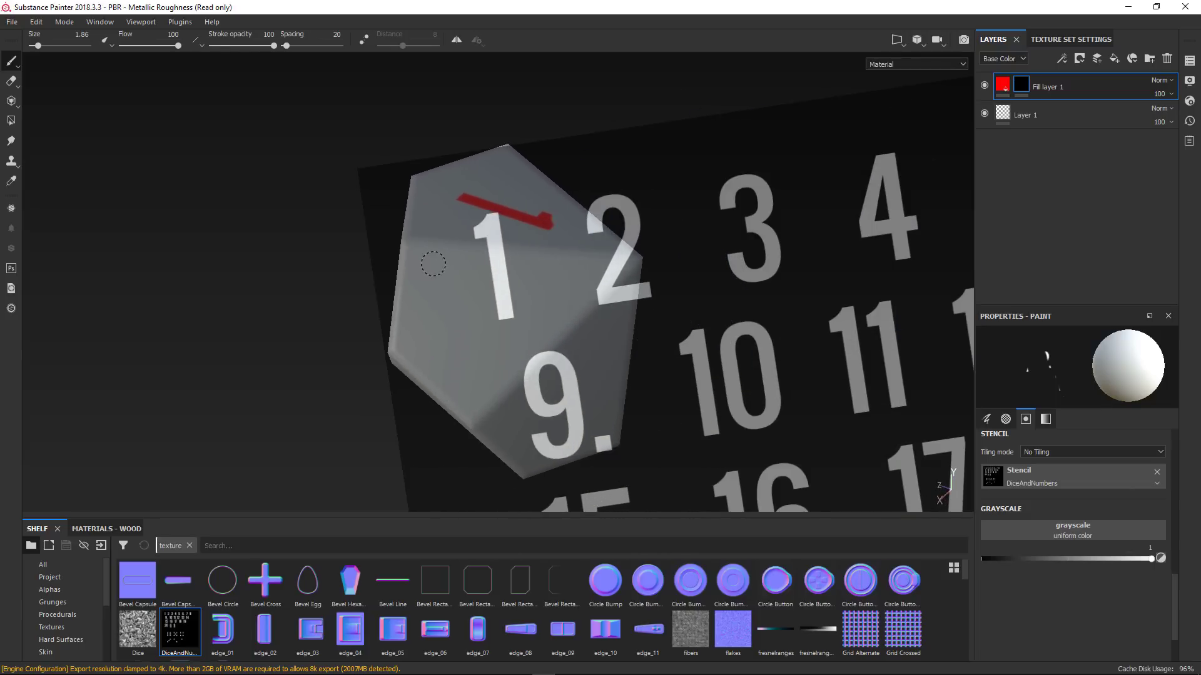
{"action": "key", "text": "s"}
{"action": "mouse_move", "coordinate": [510, 267]}
{"action": "left_mouse_down"}
{"action": "mouse_move", "coordinate": [534, 236]}
{"action": "mouse_move", "coordinate": [793, 214]}
{"action": "mouse_move", "coordinate": [957, 62]}
{"action": "mouse_move", "coordinate": [909, 217]}
{"action": "mouse_move", "coordinate": [847, 269]}
{"action": "mouse_move", "coordinate": [693, 274]}
{"action": "mouse_move", "coordinate": [810, 190]}
{"action": "mouse_move", "coordinate": [744, 209]}
{"action": "mouse_move", "coordinate": [759, 236]}
{"action": "left_mouse_up"}
{"action": "middle_click_drag", "start_coordinate": [759, 236], "coordinate": [764, 209]}
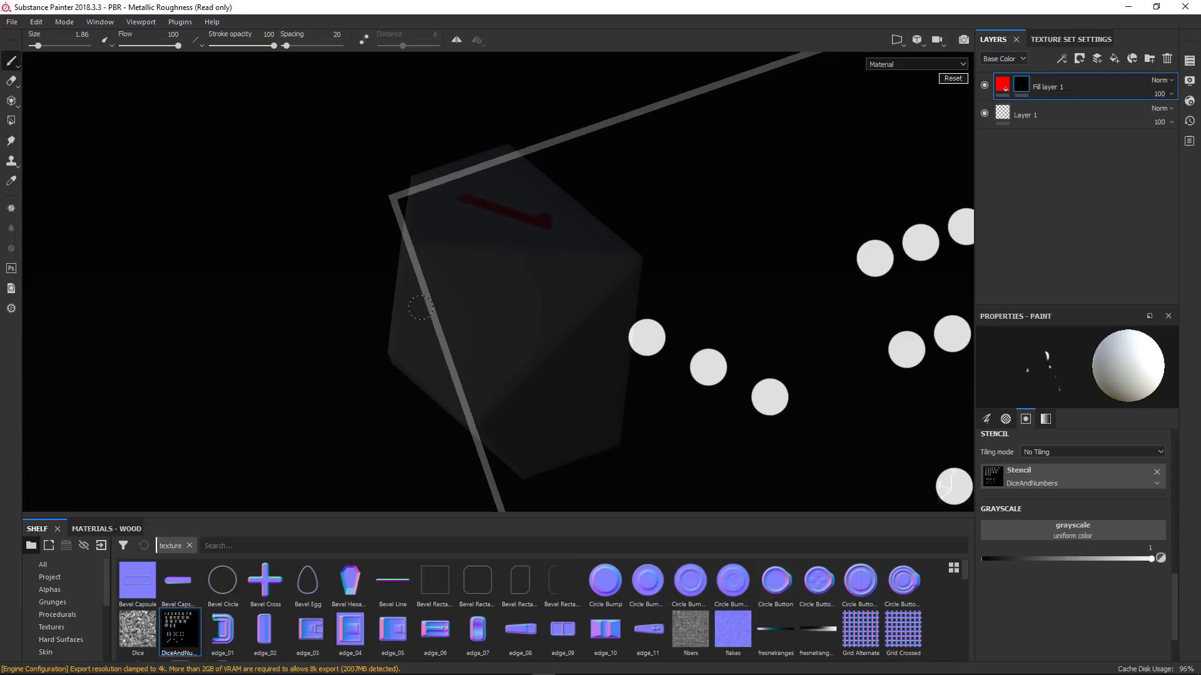
{"action": "middle_click_drag", "start_coordinate": [650, 334], "coordinate": [385, 304]}
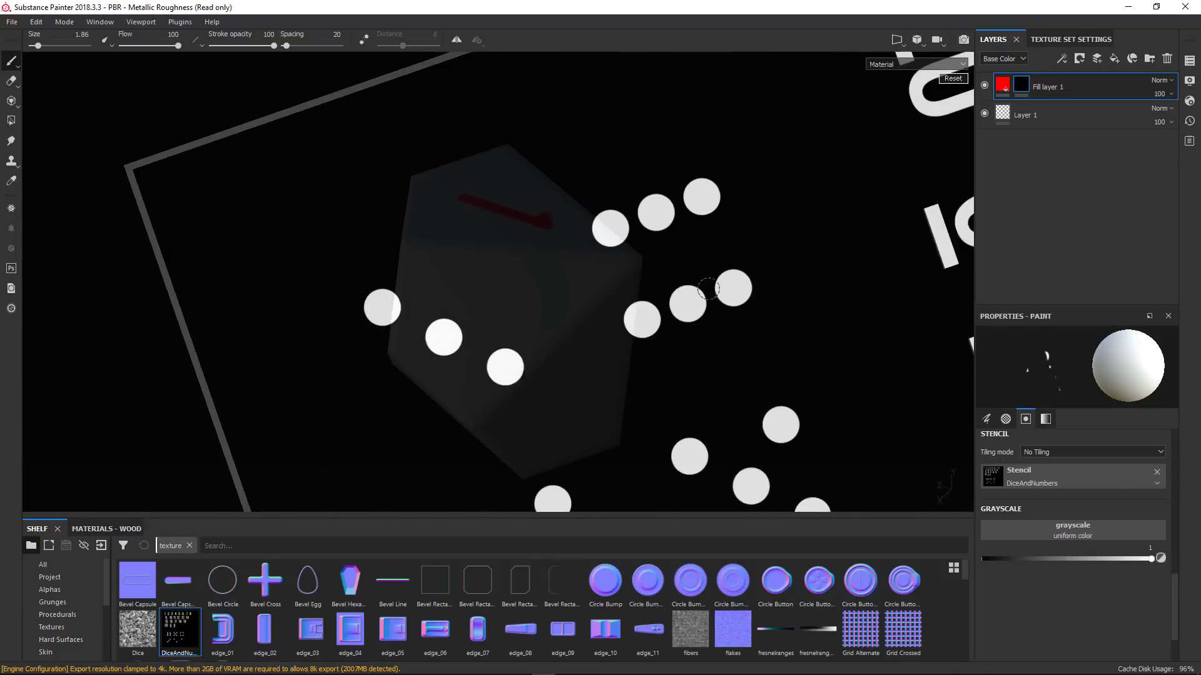
{"action": "middle_click_drag", "start_coordinate": [888, 250], "coordinate": [400, 298]}
{"action": "middle_click_drag", "start_coordinate": [941, 232], "coordinate": [479, 118]}
{"action": "mouse_move", "coordinate": [594, 505]}
{"action": "middle_mouse_down"}
{"action": "mouse_move", "coordinate": [566, 353]}
{"action": "mouse_move", "coordinate": [462, 237]}
{"action": "mouse_move", "coordinate": [442, 270]}
{"action": "mouse_move", "coordinate": [450, 263]}
{"action": "middle_mouse_up"}
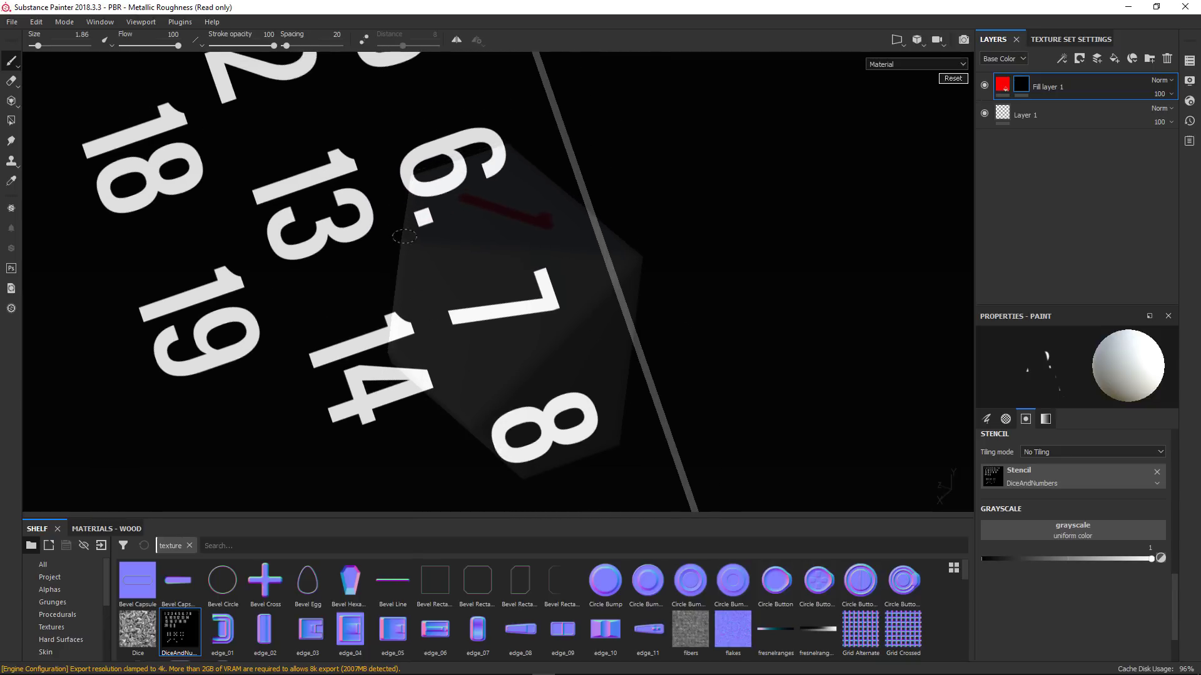
- Try painting the number 7 through the stencil, and switch to Layer 1 and back to the fill layer's mask
{"action": "left_click_drag", "start_coordinate": [453, 310], "coordinate": [564, 306]}
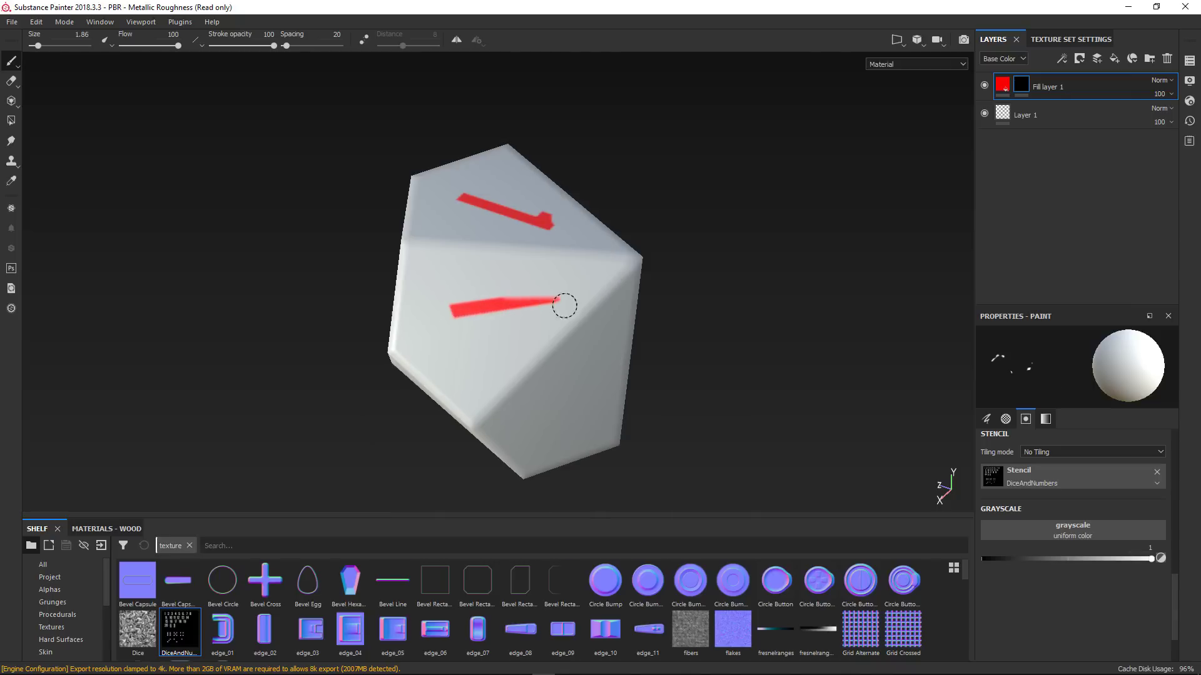
{"action": "left_click_drag", "start_coordinate": [555, 259], "coordinate": [545, 297]}
{"action": "key", "text": "s"}
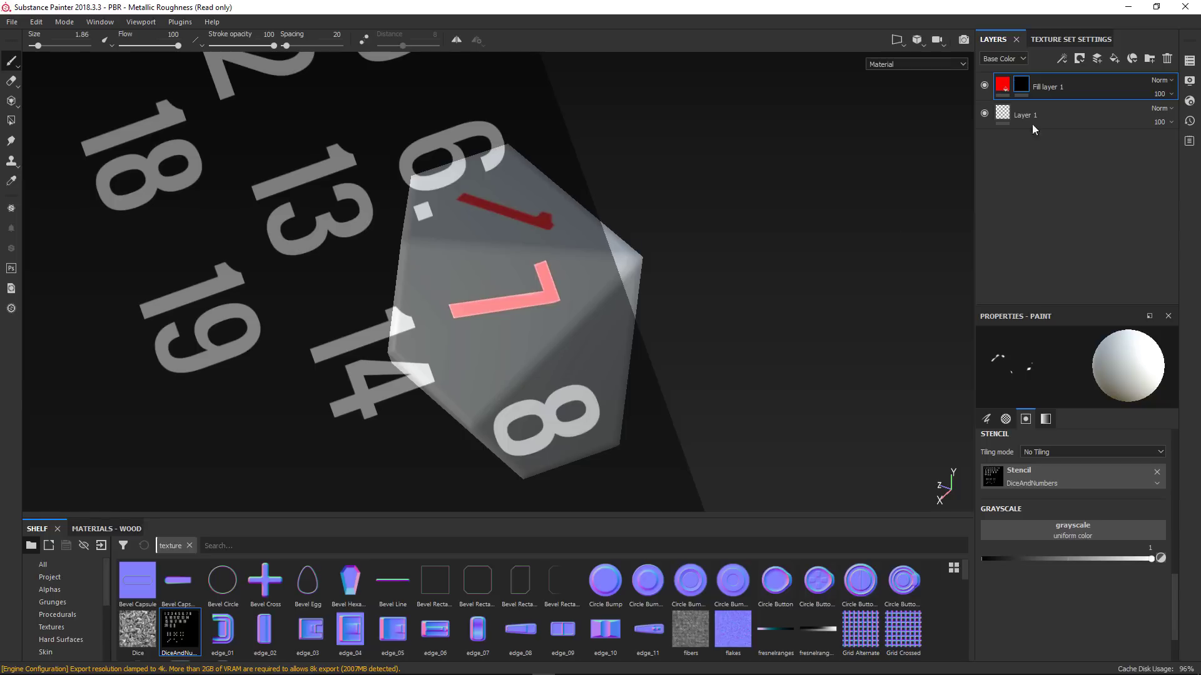
{"action": "left_click", "coordinate": [1048, 118]}
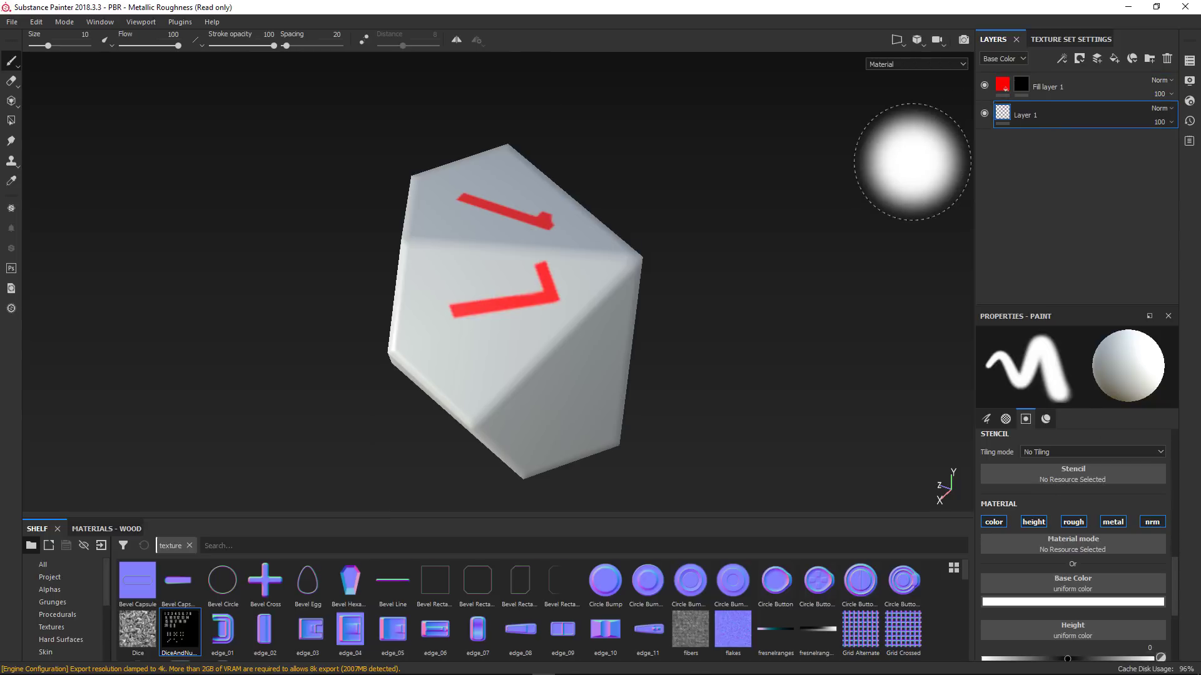
{"action": "left_click", "coordinate": [1055, 91]}
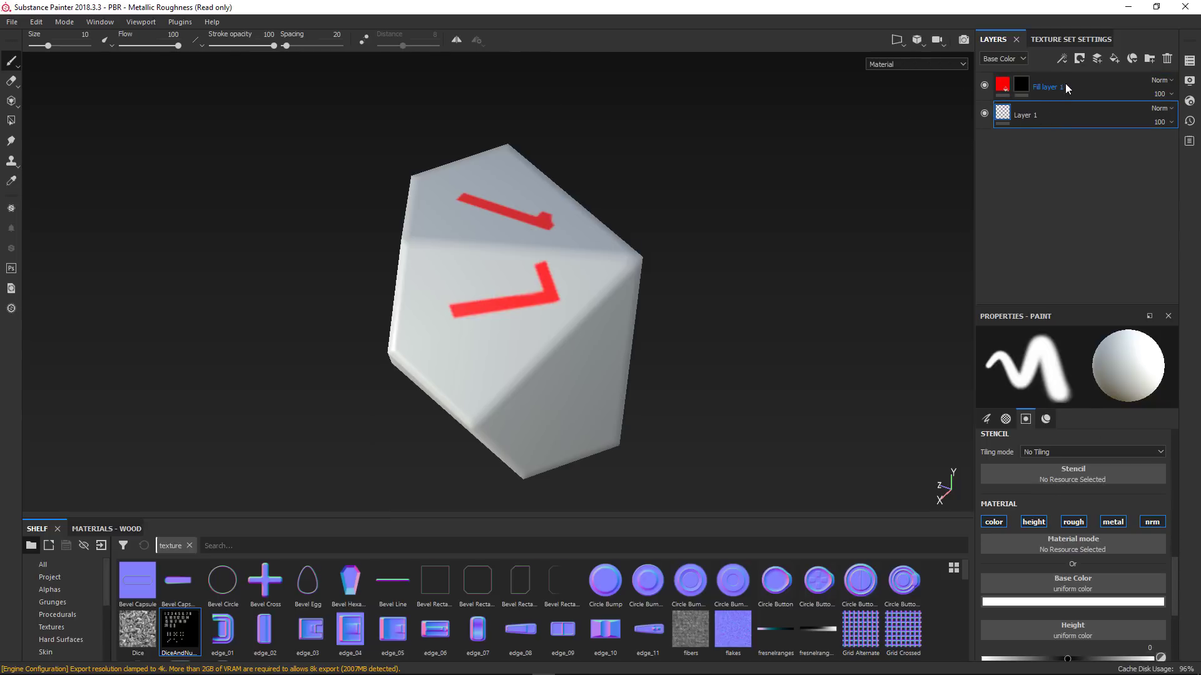
{"action": "key", "text": "s"}
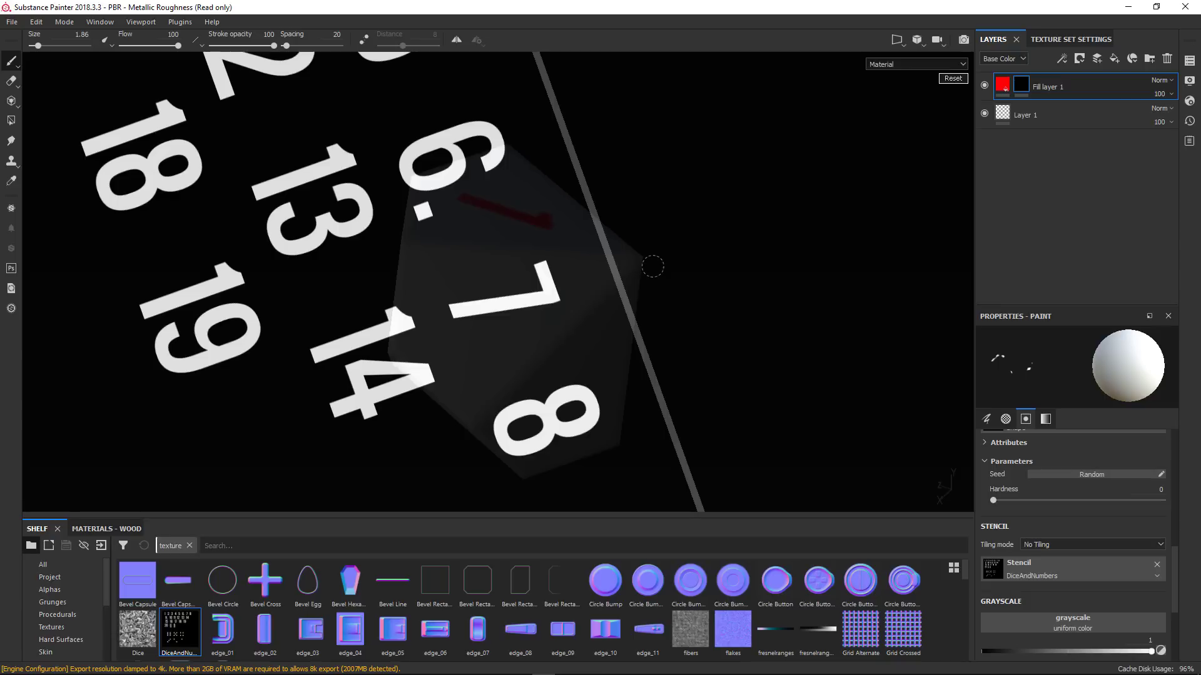
- Shift the stencil slightly and paint the number 7 onto the face adjacent to the 1
{"action": "middle_click_drag", "start_coordinate": [654, 267], "coordinate": [650, 276]}
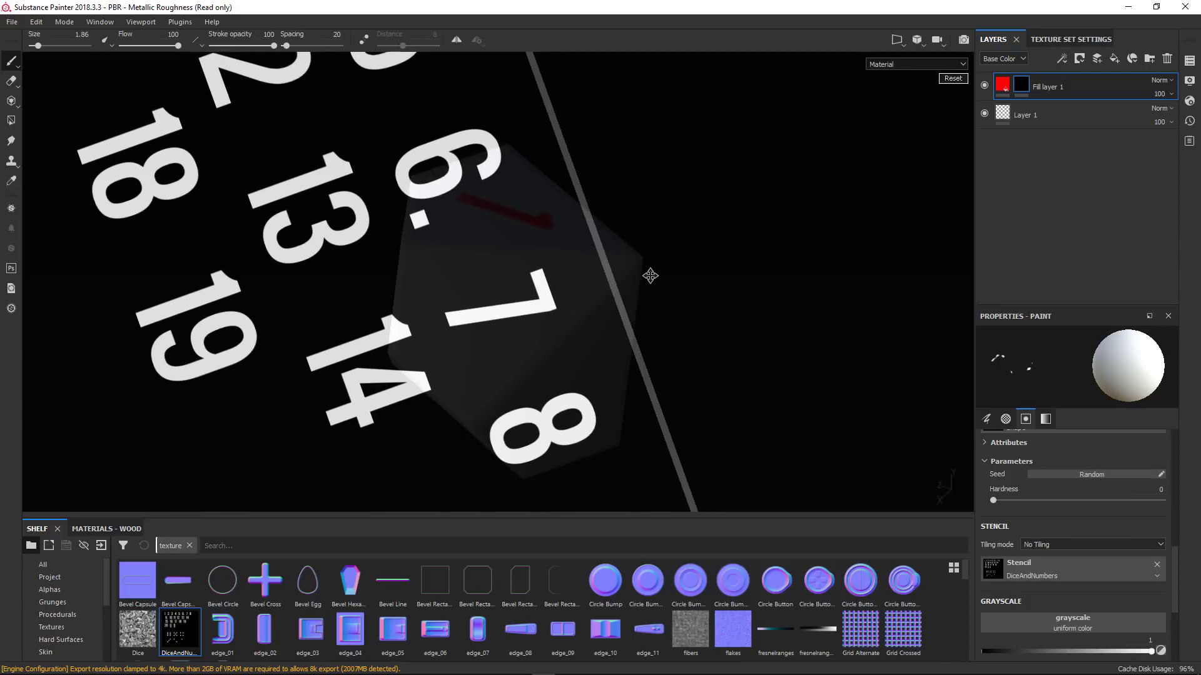
{"action": "left_click_drag", "start_coordinate": [536, 275], "coordinate": [546, 319]}
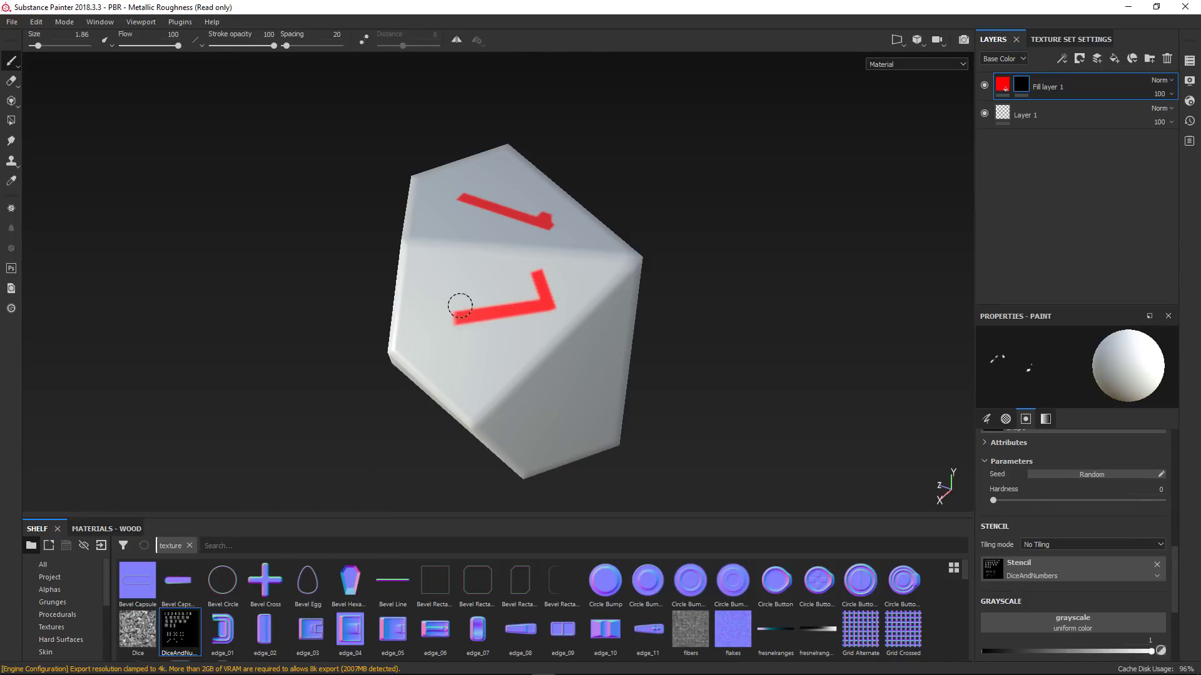
{"action": "key", "text": "s"}
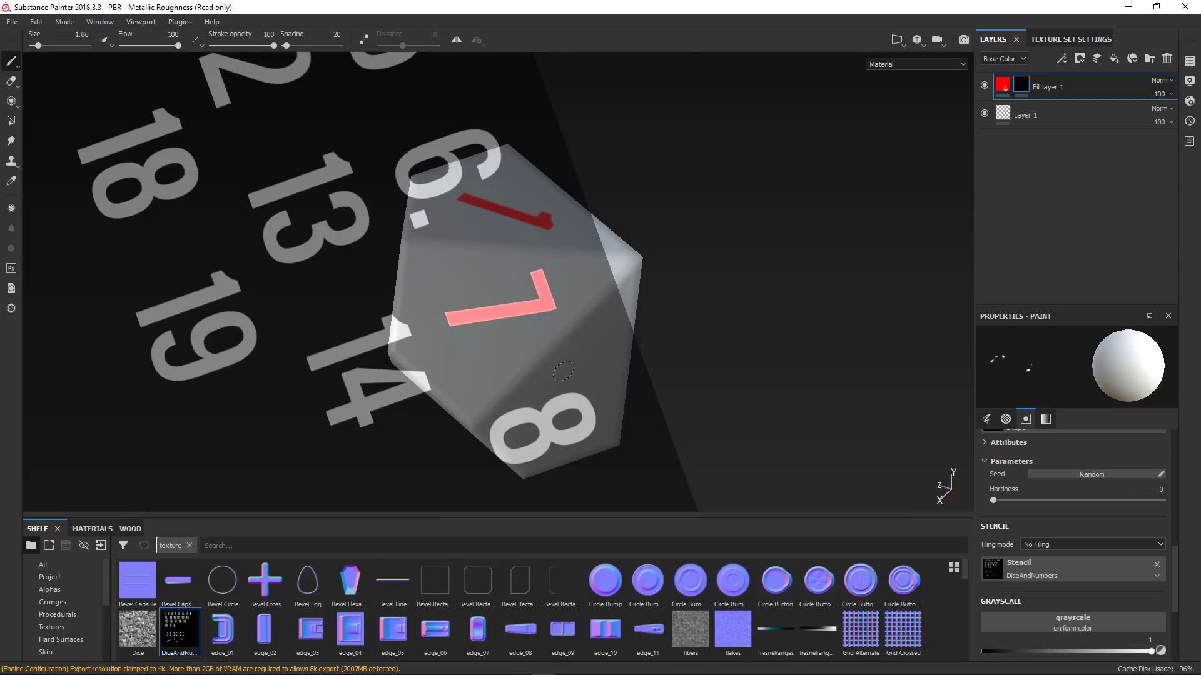
- Align the stencil and paint the number 3 on the face beside the 7 and the number 5 on the following face
{"action": "left_click_drag", "start_coordinate": [616, 378], "coordinate": [592, 289], "text": "alt"}
{"action": "left_click_drag", "start_coordinate": [605, 385], "coordinate": [497, 410]}
{"action": "middle_click_drag", "start_coordinate": [375, 406], "coordinate": [659, 354]}
{"action": "middle_click_drag", "start_coordinate": [434, 284], "coordinate": [501, 338]}
{"action": "left_click_drag", "start_coordinate": [478, 297], "coordinate": [525, 304]}
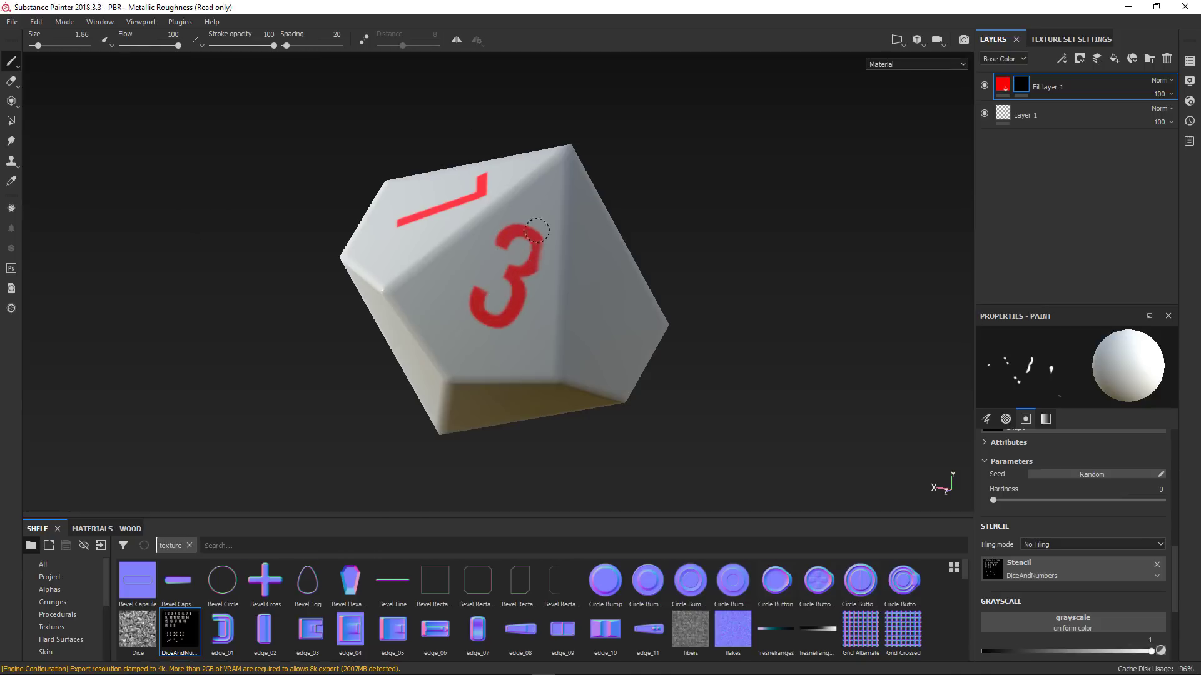
{"action": "mouse_move", "coordinate": [537, 230]}
{"action": "left_mouse_down"}
{"action": "mouse_move", "coordinate": [539, 250]}
{"action": "mouse_move", "coordinate": [413, 265]}
{"action": "mouse_move", "coordinate": [531, 266]}
{"action": "left_mouse_up"}
{"action": "mouse_move", "coordinate": [532, 266]}
{"action": "middle_mouse_down"}
{"action": "mouse_move", "coordinate": [747, 364]}
{"action": "mouse_move", "coordinate": [735, 274]}
{"action": "middle_mouse_up"}
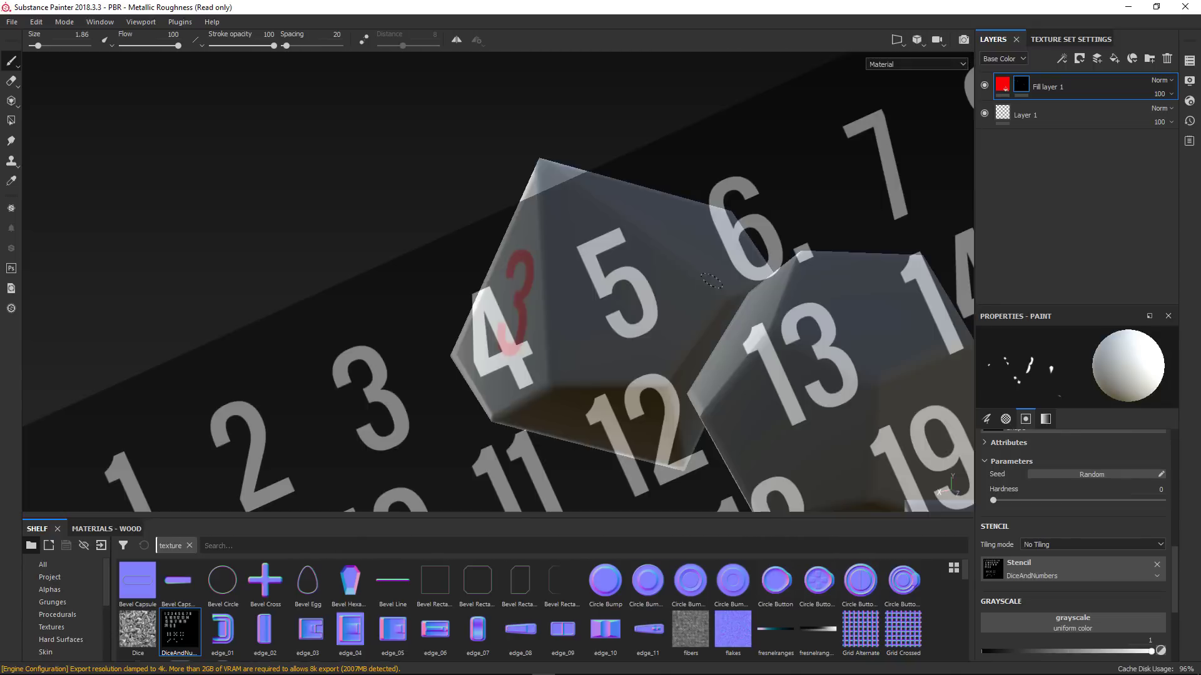
{"action": "mouse_move", "coordinate": [640, 313]}
{"action": "left_mouse_down"}
{"action": "mouse_move", "coordinate": [633, 286]}
{"action": "mouse_move", "coordinate": [647, 270]}
{"action": "mouse_move", "coordinate": [576, 310]}
{"action": "left_mouse_up"}
- Rotate and move the stencil's dotted 9 onto the blank face beside the 5 and paint it
{"action": "middle_click_drag", "start_coordinate": [713, 406], "coordinate": [820, 239]}
{"action": "left_click_drag", "start_coordinate": [598, 181], "coordinate": [644, 263]}
{"action": "middle_click_drag", "start_coordinate": [694, 269], "coordinate": [733, 215]}
{"action": "left_click_drag", "start_coordinate": [733, 216], "coordinate": [732, 235]}
{"action": "middle_click_drag", "start_coordinate": [738, 376], "coordinate": [646, 266]}
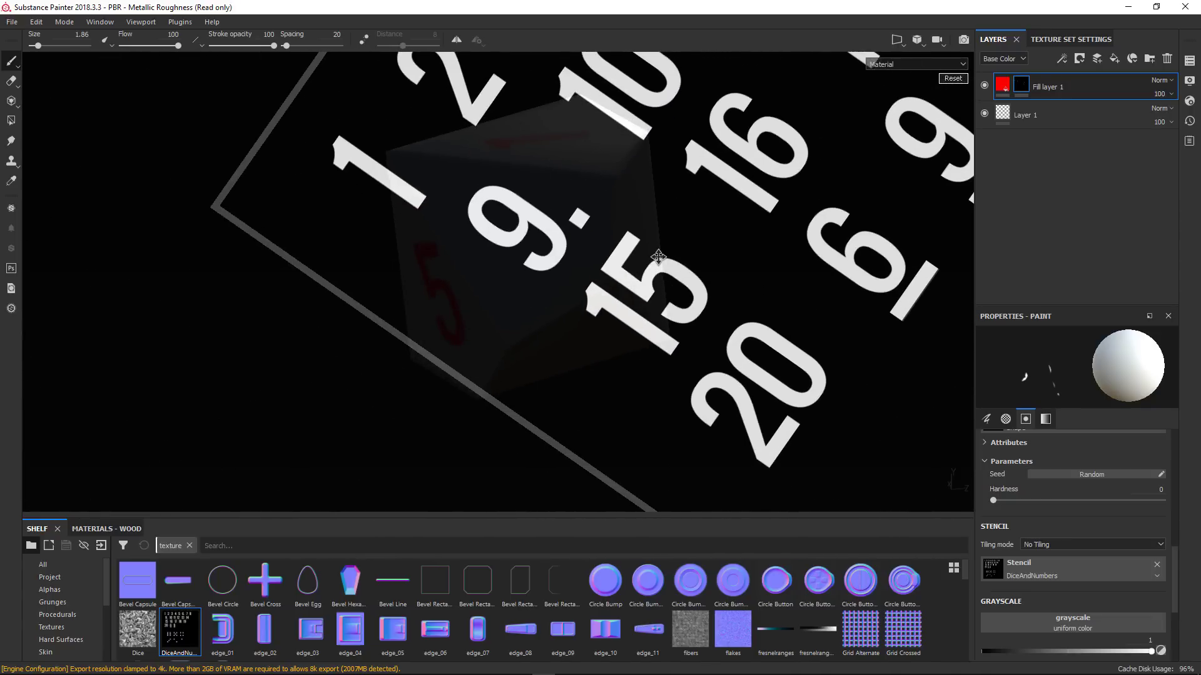
{"action": "left_click_drag", "start_coordinate": [580, 220], "coordinate": [545, 236]}
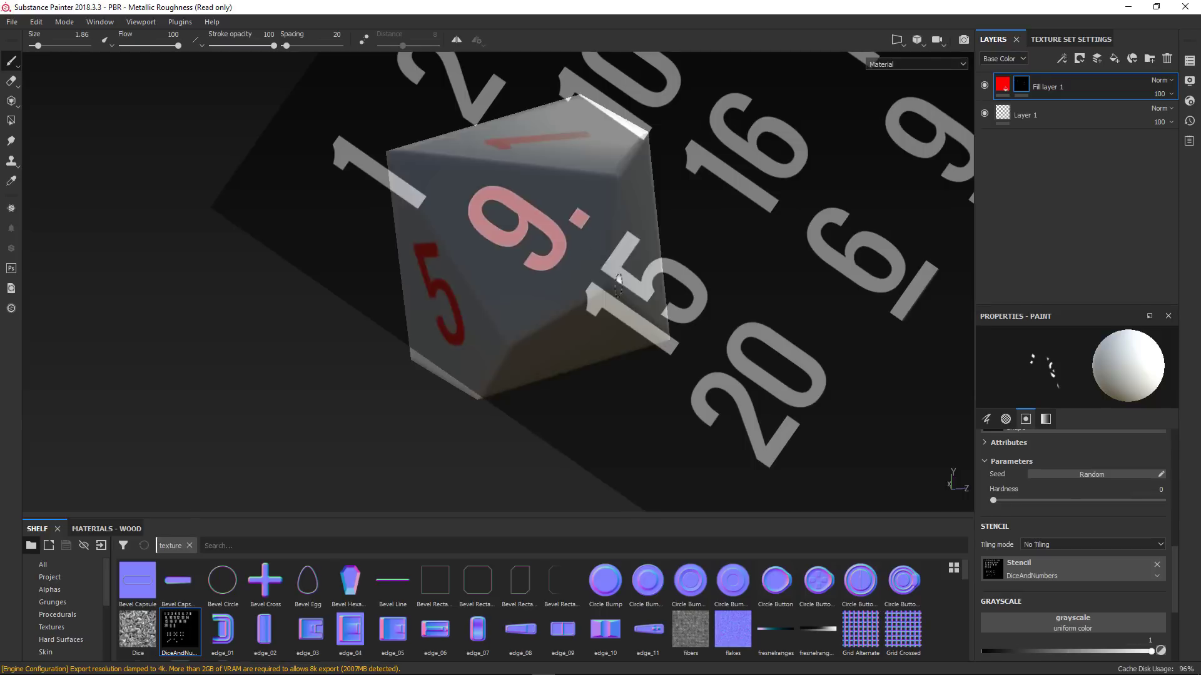
- Turn to the die's unnumbered half, align the stencil's number 2 with a blank face and paint it
{"action": "left_click_drag", "start_coordinate": [485, 205], "coordinate": [520, 312], "text": "alt"}
{"action": "middle_click_drag", "start_coordinate": [520, 312], "coordinate": [460, 308], "text": "alt"}
{"action": "mouse_move", "coordinate": [459, 307]}
{"action": "left_mouse_down"}
{"action": "mouse_move", "coordinate": [786, 391]}
{"action": "mouse_move", "coordinate": [740, 365]}
{"action": "left_mouse_up"}
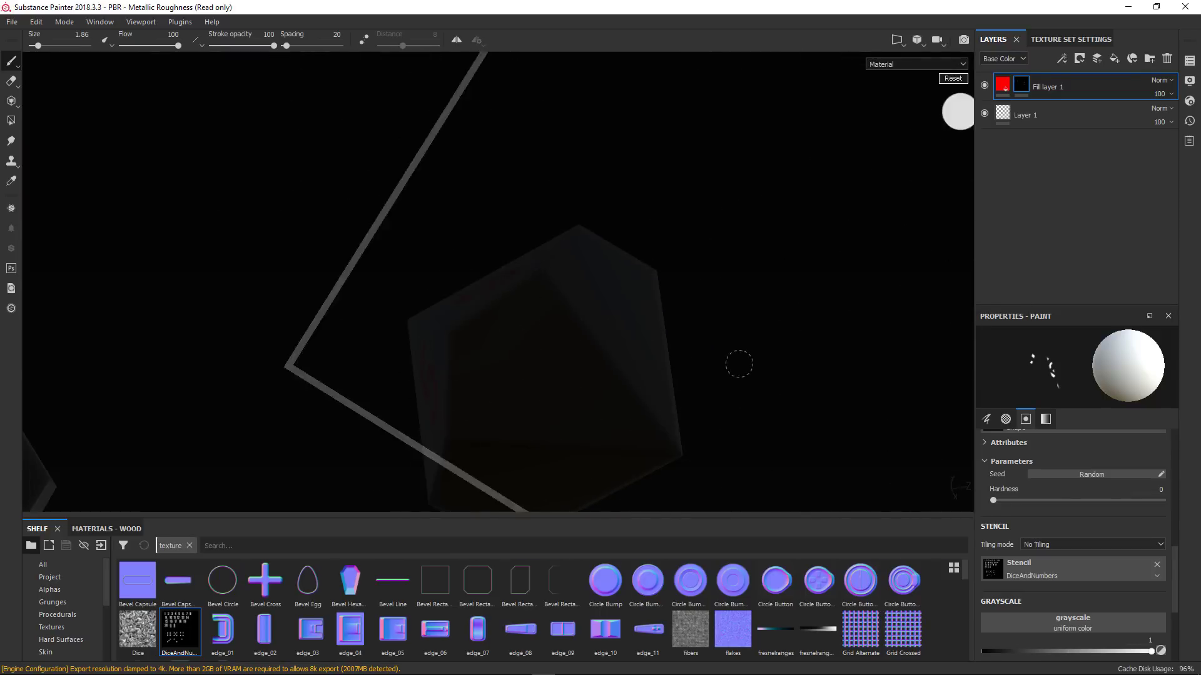
{"action": "mouse_move", "coordinate": [739, 365]}
{"action": "middle_mouse_down"}
{"action": "mouse_move", "coordinate": [622, 276]}
{"action": "mouse_move", "coordinate": [492, 248]}
{"action": "mouse_move", "coordinate": [263, 275]}
{"action": "middle_mouse_up"}
{"action": "middle_click_drag", "start_coordinate": [631, 175], "coordinate": [557, 343]}
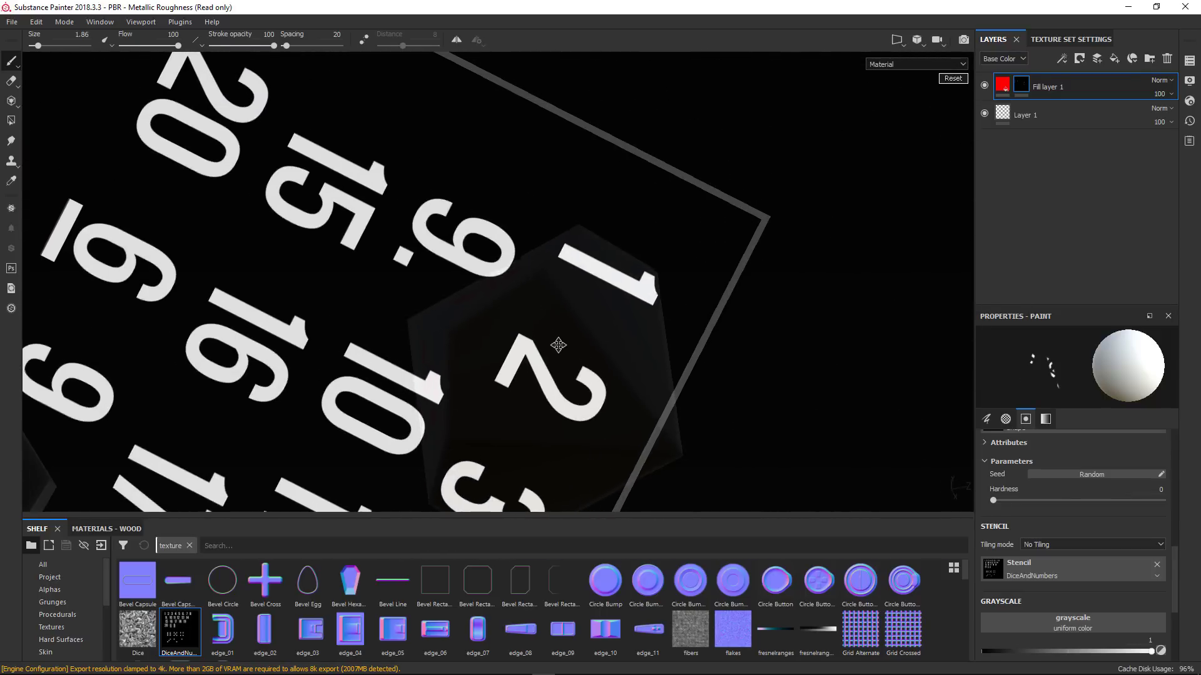
{"action": "mouse_move", "coordinate": [512, 367]}
{"action": "left_mouse_down"}
{"action": "mouse_move", "coordinate": [532, 390]}
{"action": "mouse_move", "coordinate": [582, 363]}
{"action": "mouse_move", "coordinate": [504, 335]}
{"action": "mouse_move", "coordinate": [554, 297]}
{"action": "mouse_move", "coordinate": [552, 426]}
{"action": "left_mouse_up"}
- Align the stencil's dotted 6 with the blank face beside the 2 and paint it
{"action": "middle_click_drag", "start_coordinate": [553, 426], "coordinate": [738, 350]}
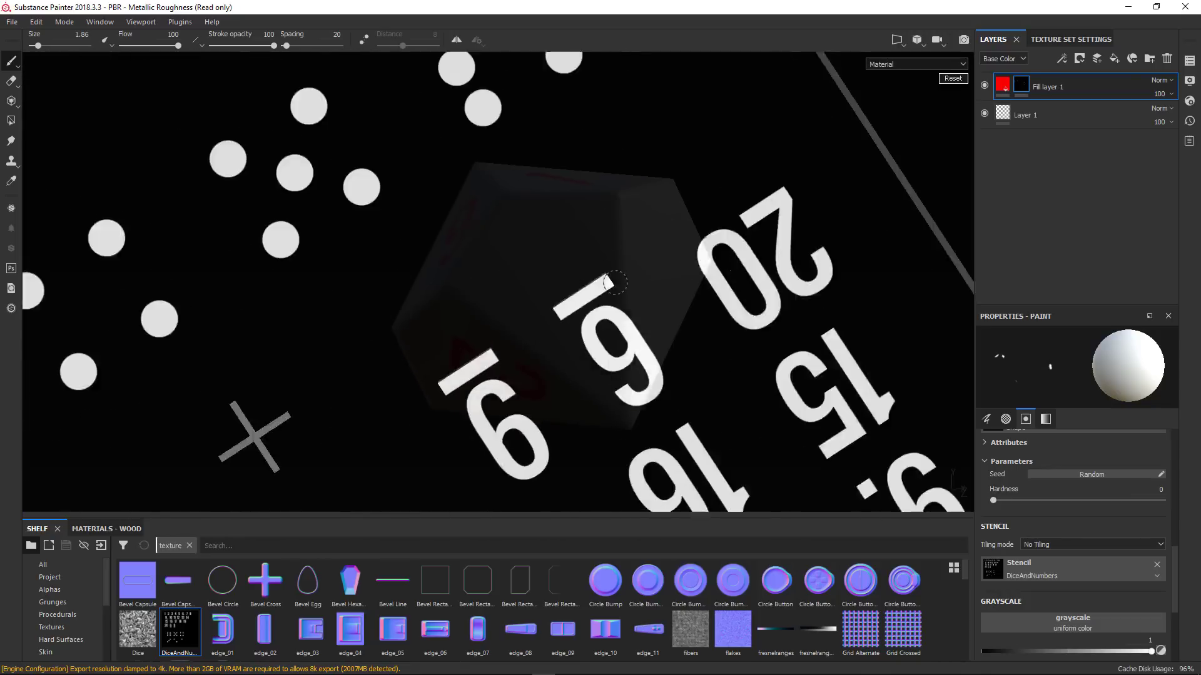
{"action": "left_click_drag", "start_coordinate": [738, 350], "coordinate": [557, 294]}
{"action": "mouse_move", "coordinate": [557, 293]}
{"action": "middle_mouse_down"}
{"action": "mouse_move", "coordinate": [534, 180]}
{"action": "mouse_move", "coordinate": [628, 196]}
{"action": "mouse_move", "coordinate": [707, 166]}
{"action": "middle_mouse_up"}
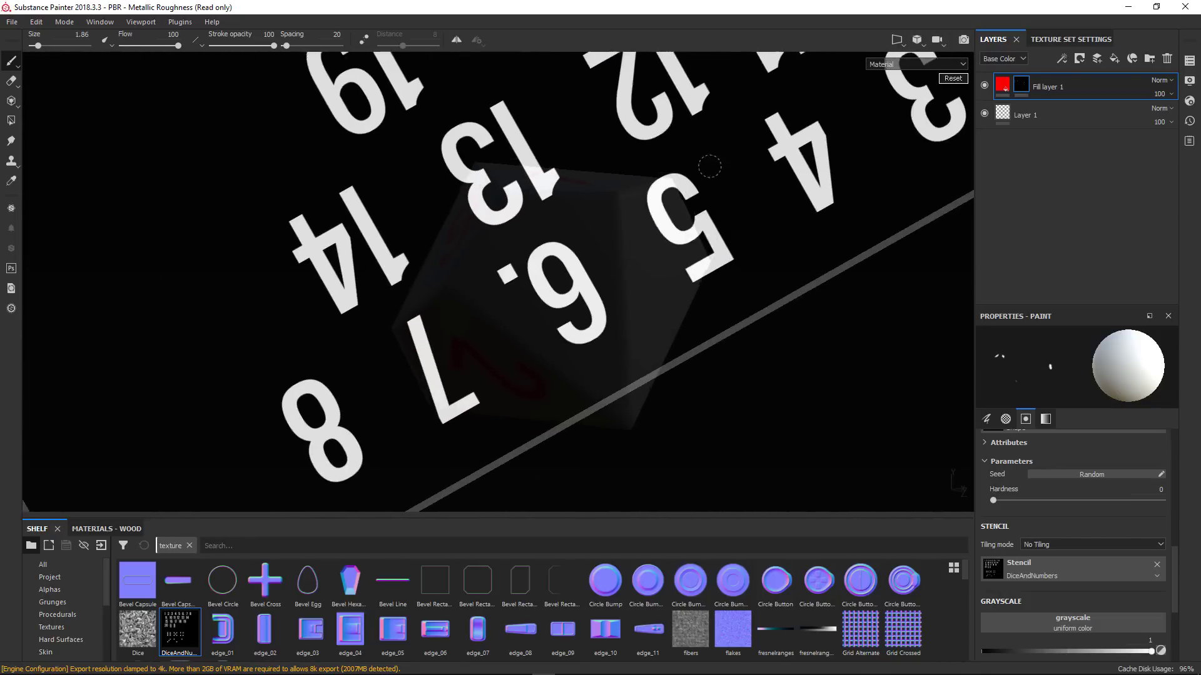
{"action": "left_click_drag", "start_coordinate": [566, 255], "coordinate": [553, 323]}
{"action": "left_click_drag", "start_coordinate": [568, 252], "coordinate": [570, 263]}
- Position the stencil's number 4 on the next blank face of the ten-sided die and paint it
{"action": "mouse_move", "coordinate": [737, 275]}
{"action": "left_mouse_down", "text": "alt"}
{"action": "mouse_move", "coordinate": [638, 302]}
{"action": "mouse_move", "coordinate": [831, 145]}
{"action": "left_mouse_up", "text": "alt"}
{"action": "mouse_move", "coordinate": [831, 144]}
{"action": "middle_mouse_down"}
{"action": "mouse_move", "coordinate": [718, 370]}
{"action": "mouse_move", "coordinate": [677, 424]}
{"action": "middle_mouse_up"}
{"action": "mouse_move", "coordinate": [696, 258]}
{"action": "left_mouse_down"}
{"action": "mouse_move", "coordinate": [710, 276]}
{"action": "mouse_move", "coordinate": [670, 298]}
{"action": "mouse_move", "coordinate": [601, 205]}
{"action": "left_mouse_up"}
- Rotate and move the stencil to paint a 0 on the blank face beside the 4
{"action": "middle_click_drag", "start_coordinate": [601, 205], "coordinate": [413, 250], "text": "alt"}
{"action": "mouse_move", "coordinate": [413, 251]}
{"action": "left_mouse_down"}
{"action": "mouse_move", "coordinate": [431, 263]}
{"action": "mouse_move", "coordinate": [626, 150]}
{"action": "left_mouse_up"}
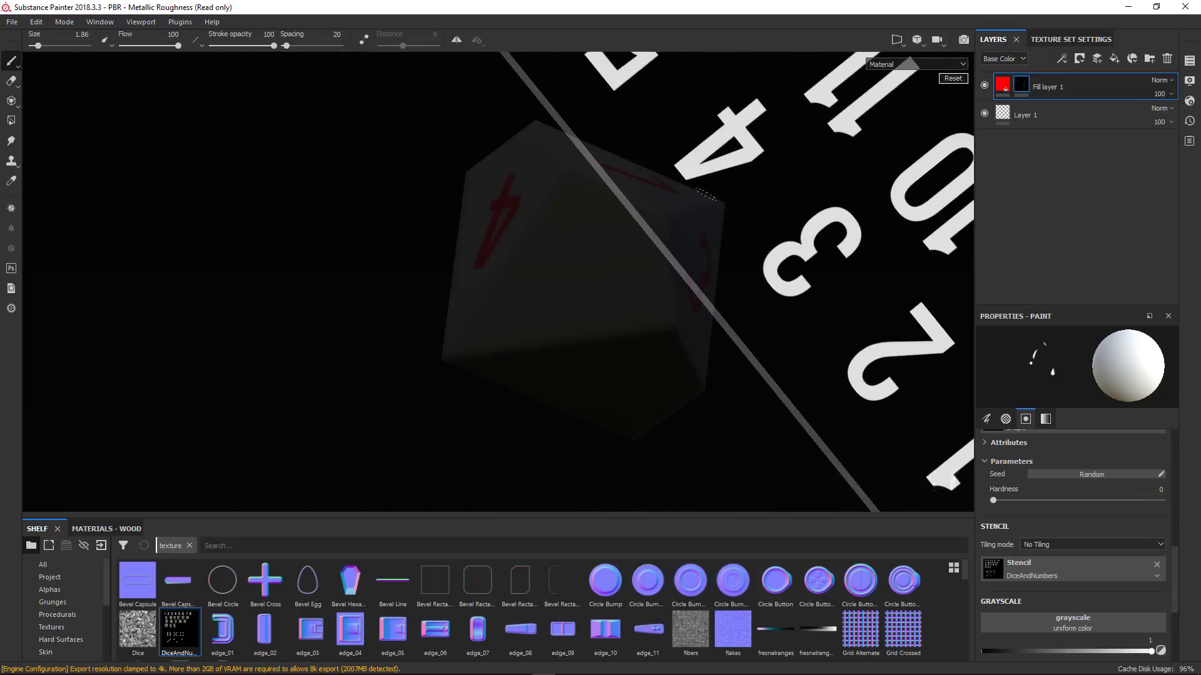
{"action": "mouse_move", "coordinate": [626, 150]}
{"action": "middle_mouse_down"}
{"action": "mouse_move", "coordinate": [616, 175]}
{"action": "mouse_move", "coordinate": [630, 342]}
{"action": "mouse_move", "coordinate": [609, 300]}
{"action": "mouse_move", "coordinate": [676, 330]}
{"action": "middle_mouse_up"}
{"action": "left_click_drag", "start_coordinate": [588, 277], "coordinate": [586, 280]}
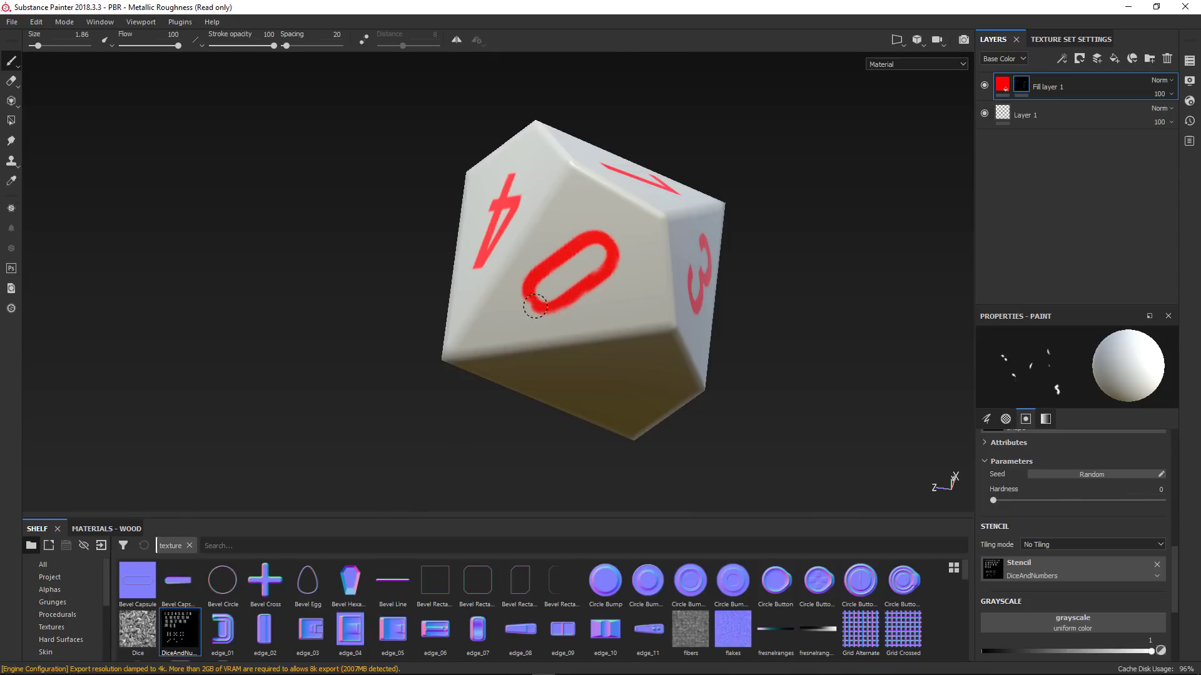
- Align the stencil's number 8 with the last blank face, between the 0 and the 2, and paint it
{"action": "left_click_drag", "start_coordinate": [662, 338], "coordinate": [479, 257], "text": "alt"}
{"action": "middle_click_drag", "start_coordinate": [480, 257], "coordinate": [401, 232], "text": "alt"}
{"action": "left_click_drag", "start_coordinate": [306, 265], "coordinate": [544, 227]}
{"action": "middle_click_drag", "start_coordinate": [544, 228], "coordinate": [559, 185]}
{"action": "left_click_drag", "start_coordinate": [559, 185], "coordinate": [611, 196]}
{"action": "middle_click_drag", "start_coordinate": [375, 88], "coordinate": [488, 400]}
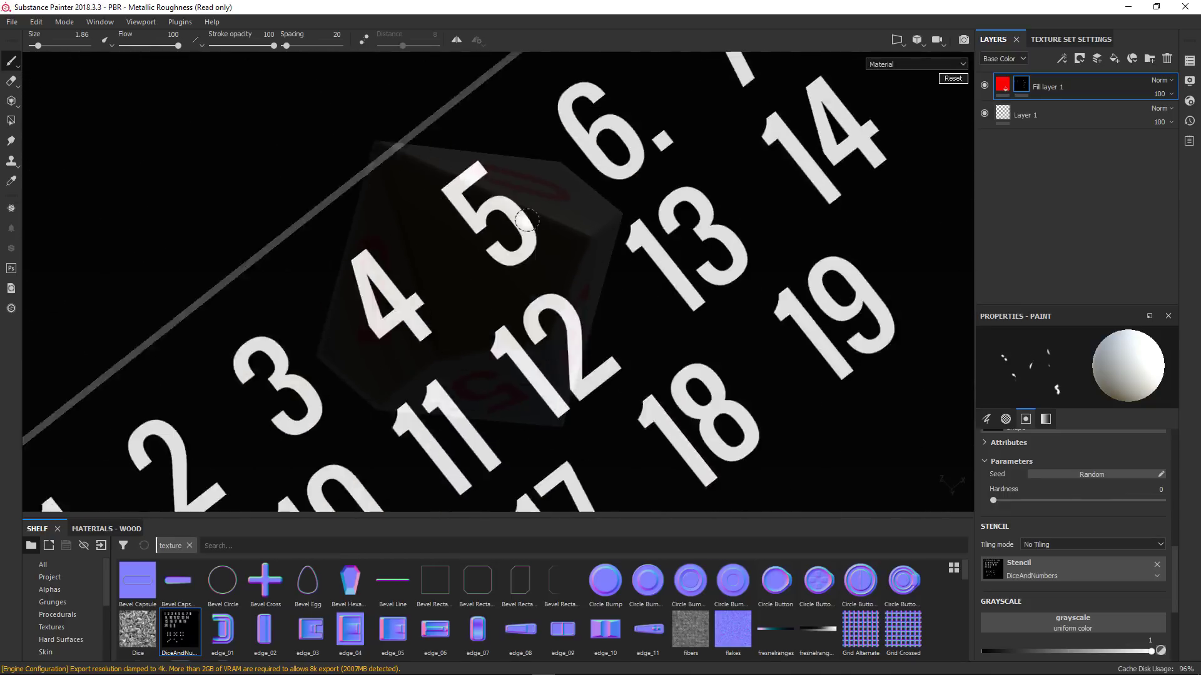
{"action": "middle_click_drag", "start_coordinate": [497, 209], "coordinate": [381, 309]}
{"action": "left_click_drag", "start_coordinate": [456, 219], "coordinate": [495, 284]}
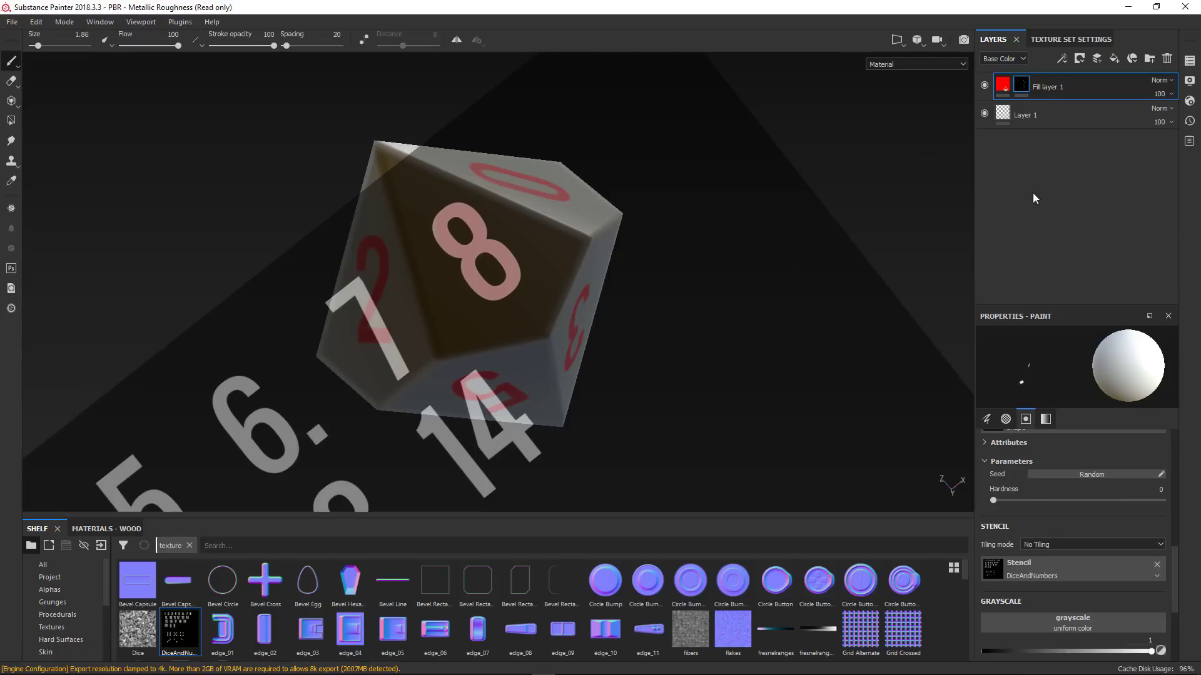
- Remove the DiceAndNumbers stencil from the brush and open the red fill layer's fill properties
{"action": "left_click", "coordinate": [1157, 565]}
{"action": "scroll", "coordinate": [630, 352], "scroll_direction": "up", "scroll_amount": 3}
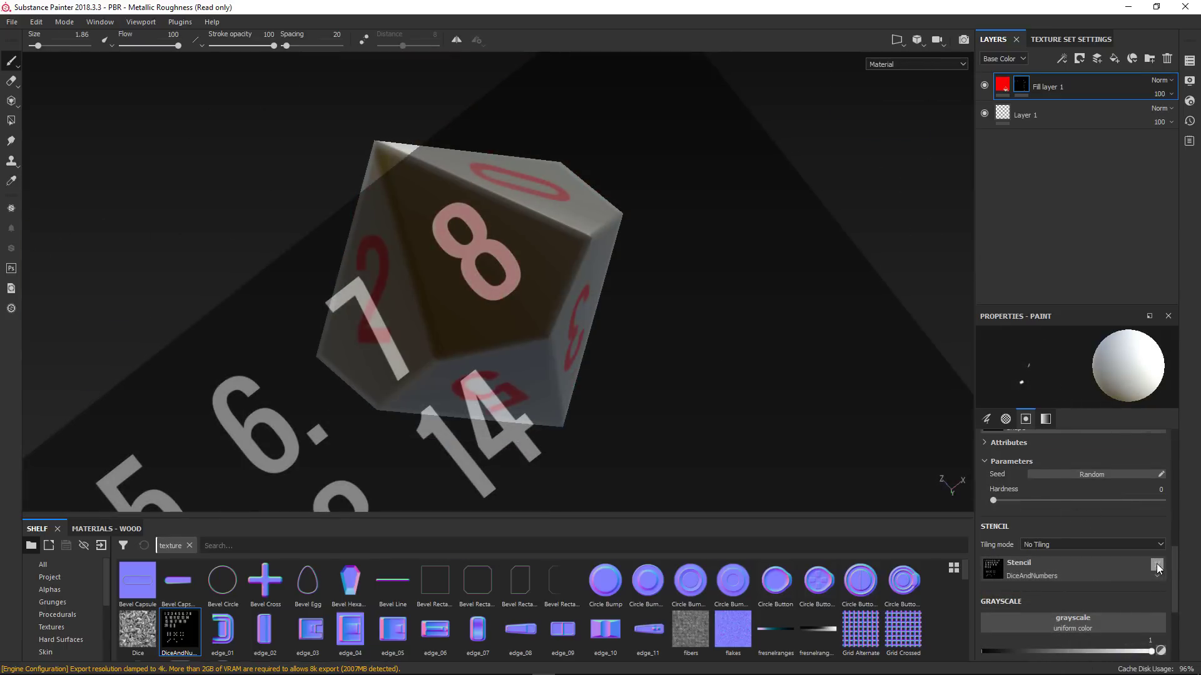
{"action": "left_click", "coordinate": [1157, 565]}
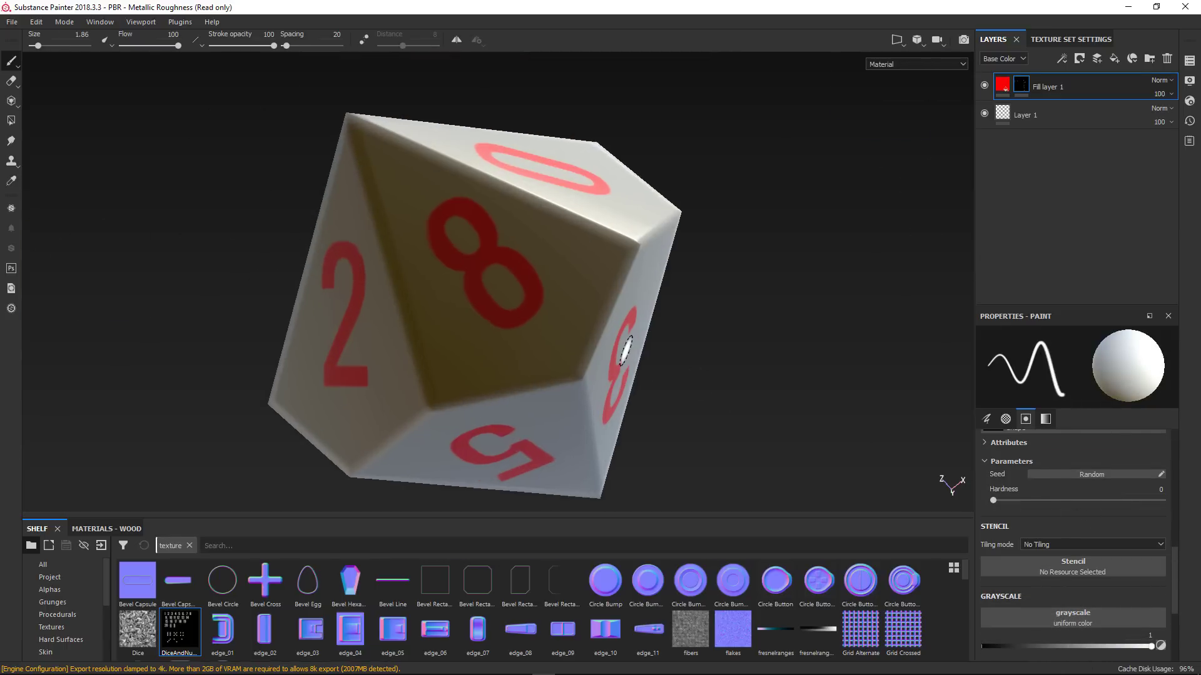
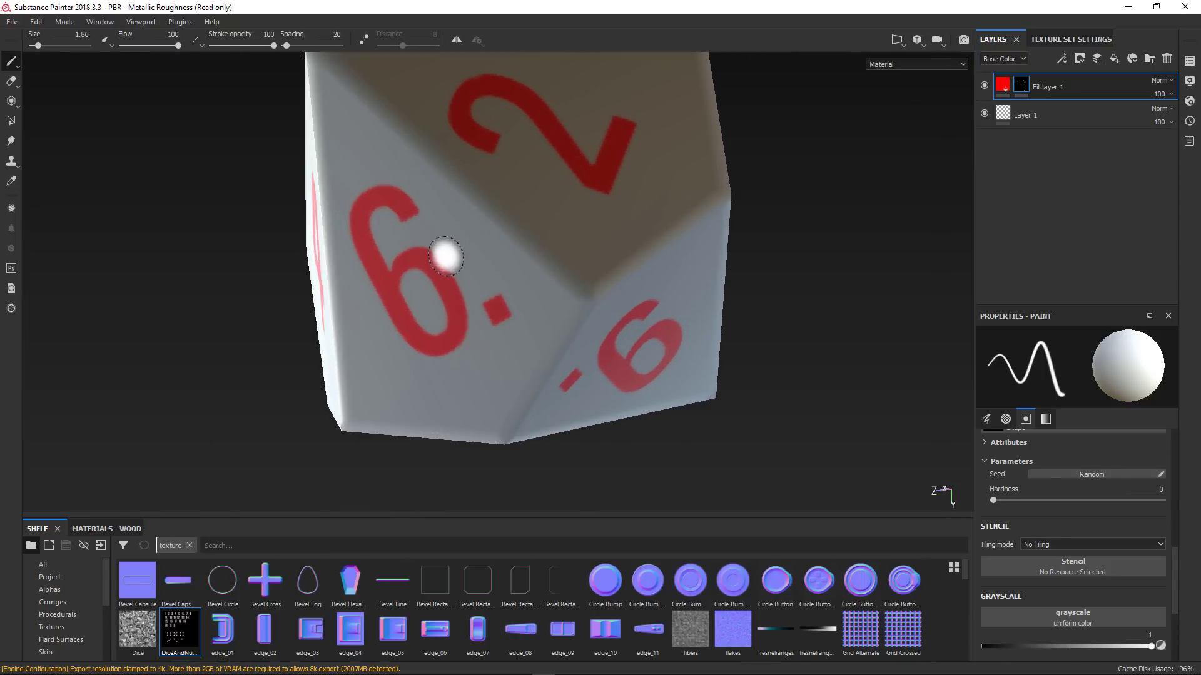
{"action": "left_click", "coordinate": [1003, 90]}
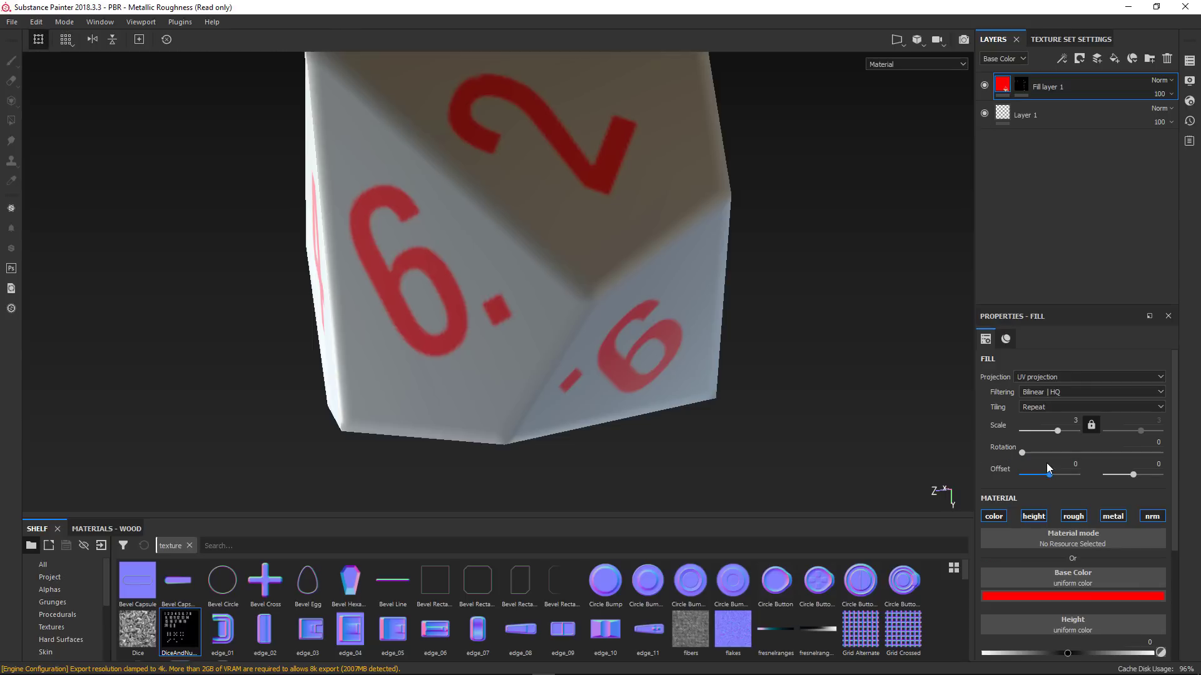
- Lower the red fill layer's height to about -0.27 to engrave the painted numbers into the ten-sided die
{"action": "scroll", "coordinate": [1046, 594], "scroll_direction": "down", "scroll_amount": 4}
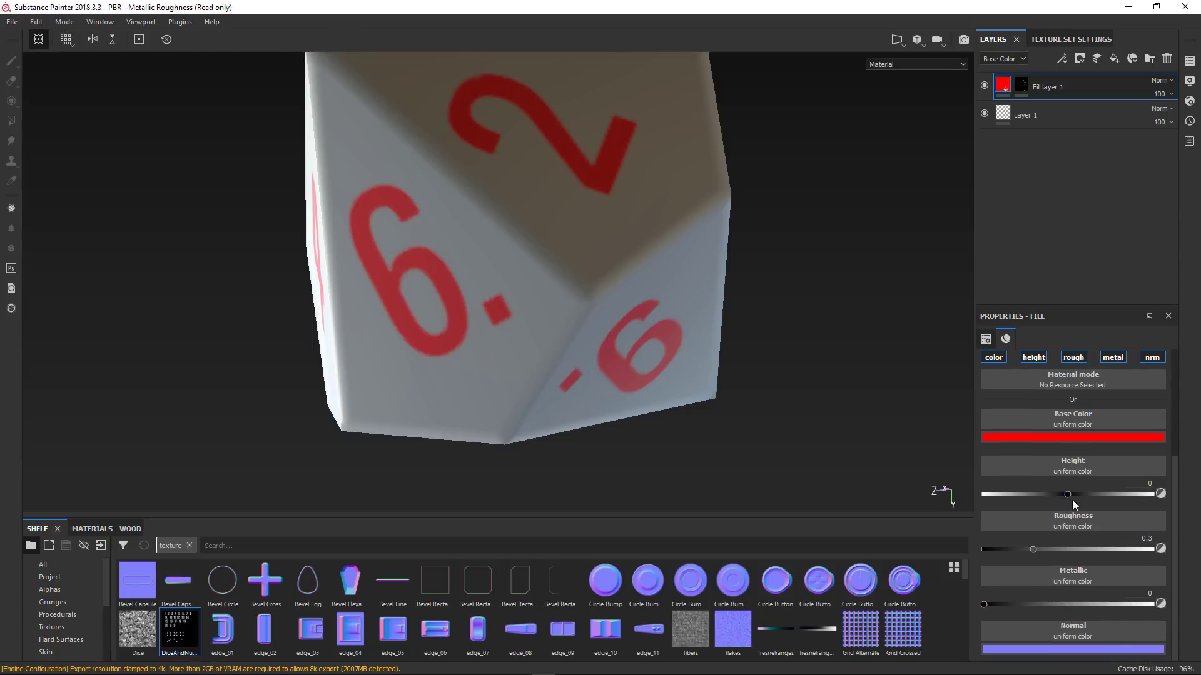
{"action": "mouse_move", "coordinate": [1069, 496]}
{"action": "left_mouse_down"}
{"action": "mouse_move", "coordinate": [1054, 496]}
{"action": "mouse_move", "coordinate": [1109, 492]}
{"action": "mouse_move", "coordinate": [1066, 496]}
{"action": "left_mouse_up"}
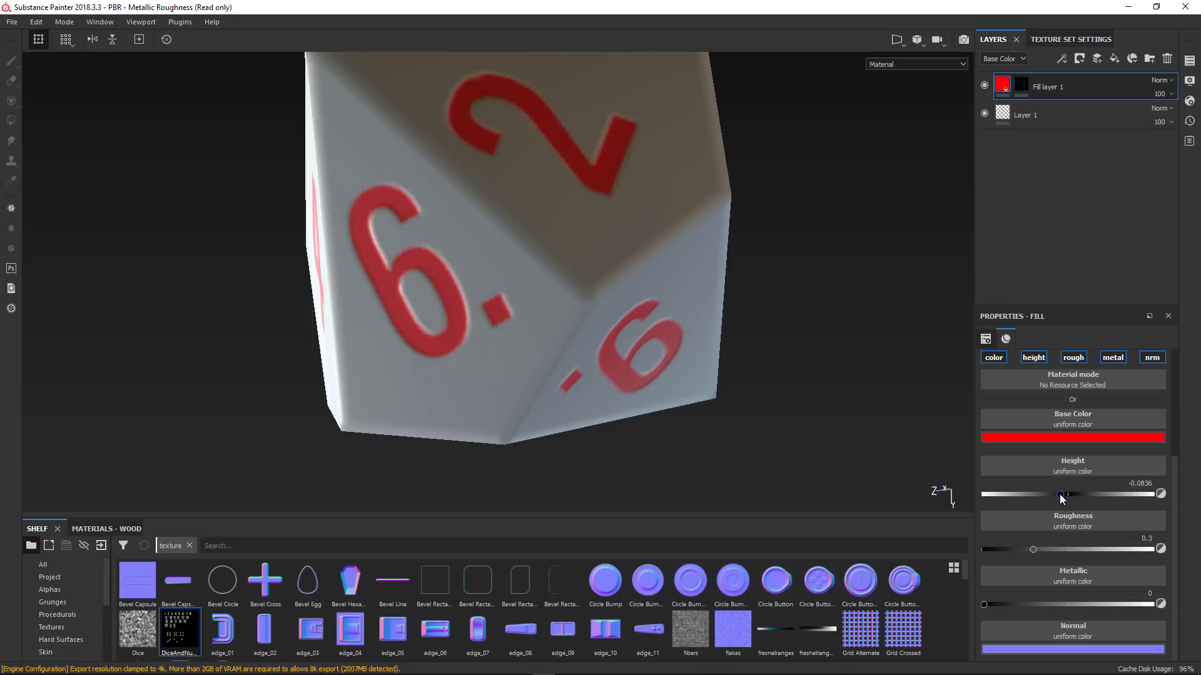
{"action": "scroll", "coordinate": [566, 419], "scroll_direction": "down", "scroll_amount": 6}
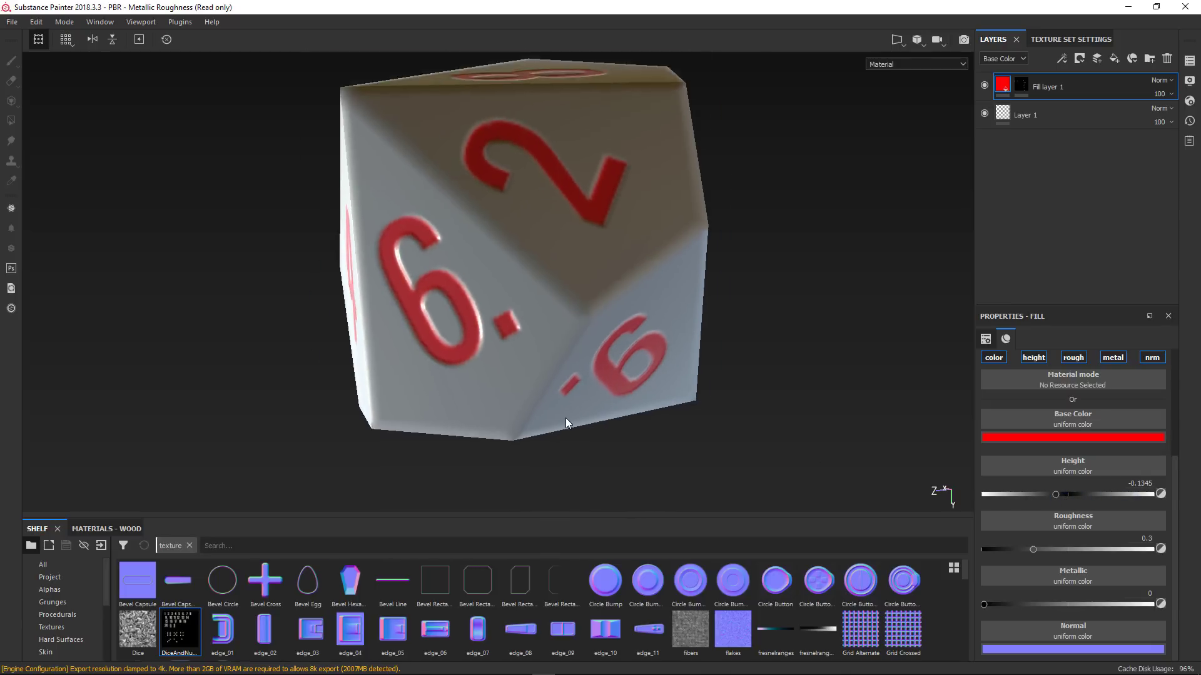
{"action": "left_click_drag", "start_coordinate": [569, 418], "coordinate": [876, 435], "text": "alt"}
{"action": "scroll", "coordinate": [540, 410], "scroll_direction": "up", "scroll_amount": 5}
{"action": "scroll", "coordinate": [539, 410], "scroll_direction": "down", "scroll_amount": 9}
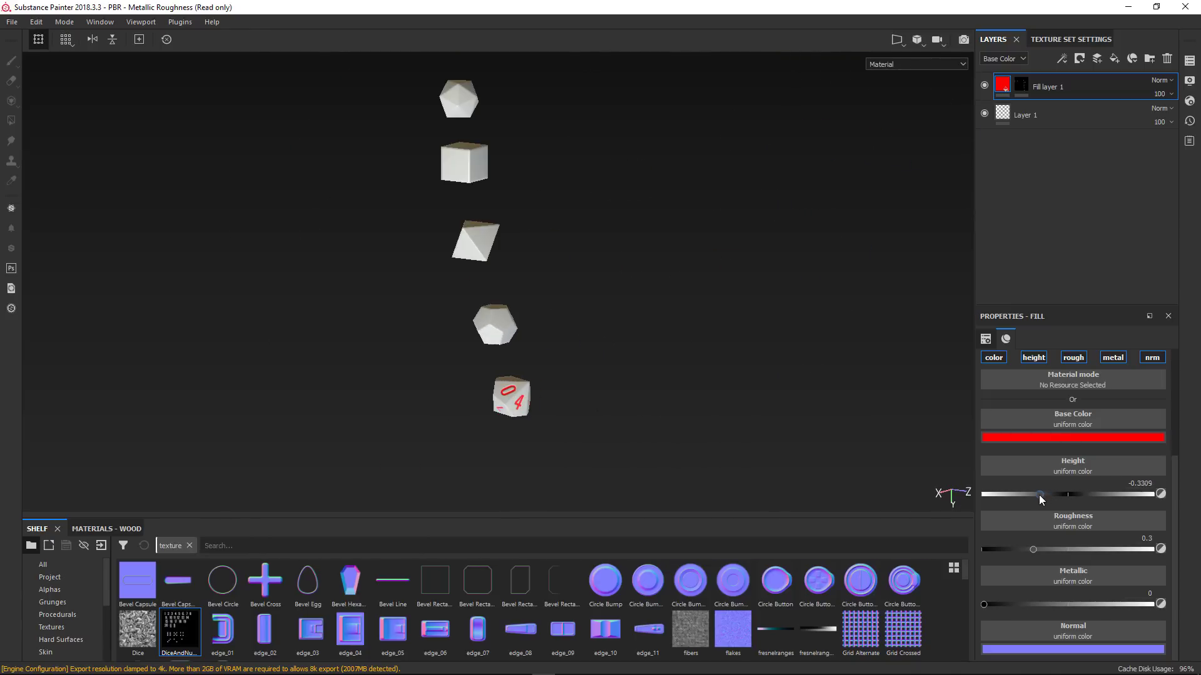
{"action": "mouse_move", "coordinate": [678, 445]}
{"action": "left_mouse_down", "text": "alt"}
{"action": "mouse_move", "coordinate": [528, 378]}
{"action": "mouse_move", "coordinate": [953, 181]}
{"action": "left_mouse_up", "text": "alt"}
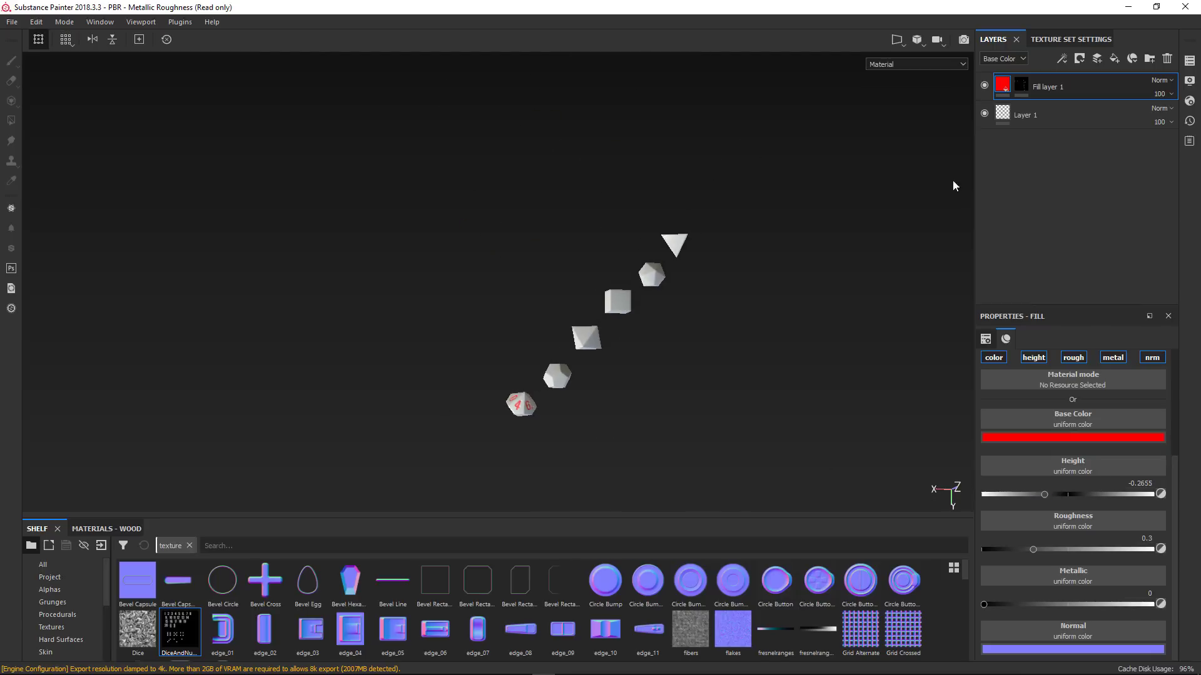
- Add a Blur filter to the mask of the red fill layer
{"action": "left_click", "coordinate": [1022, 88]}
{"action": "right_click", "coordinate": [1023, 88]}
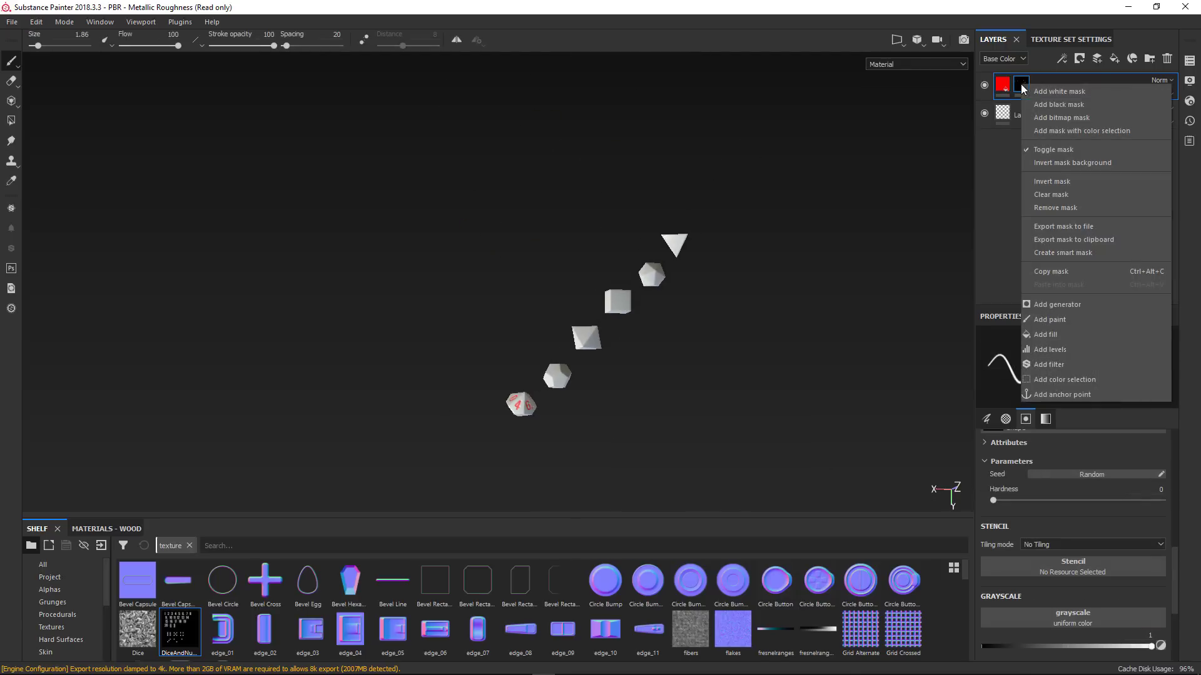
{"action": "left_click", "coordinate": [1061, 362]}
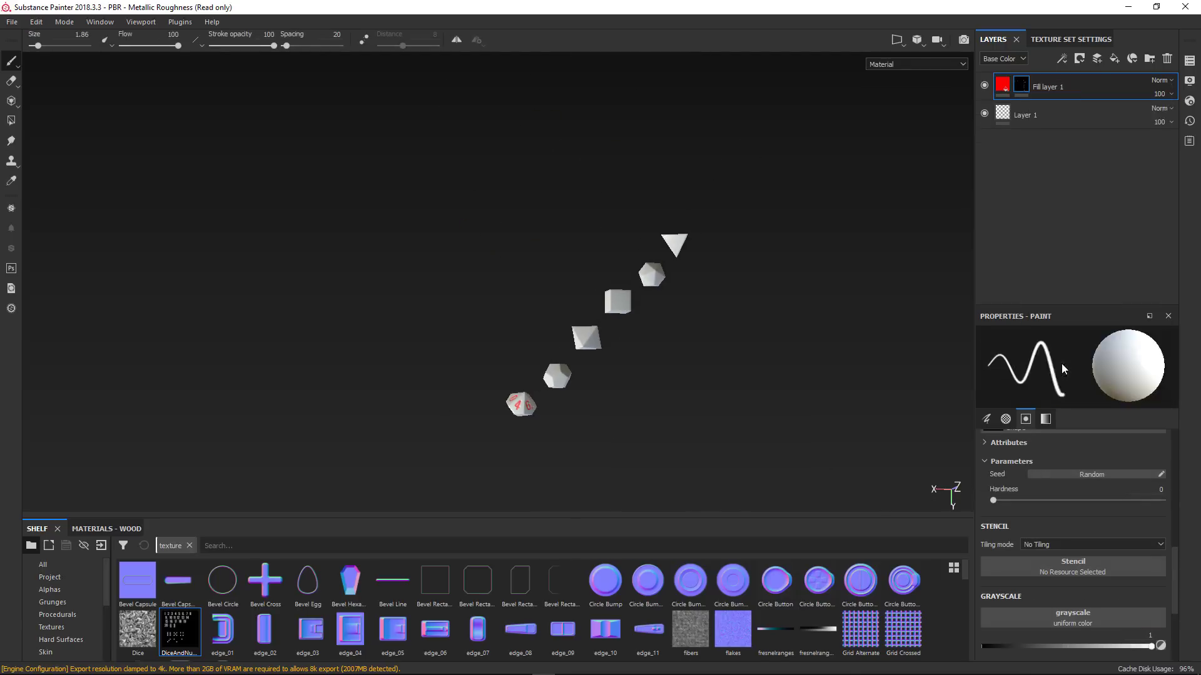
{"action": "left_click", "coordinate": [1065, 369]}
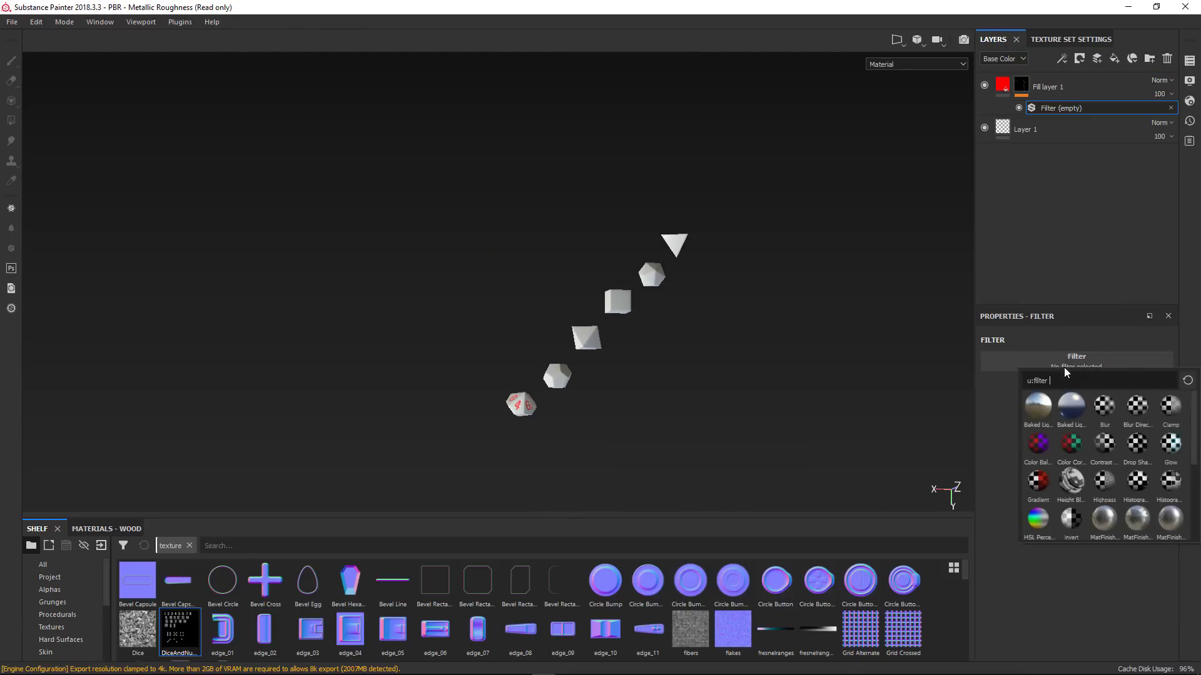
{"action": "left_click", "coordinate": [1104, 407]}
{"action": "scroll", "coordinate": [538, 451], "scroll_direction": "down", "scroll_amount": 3}
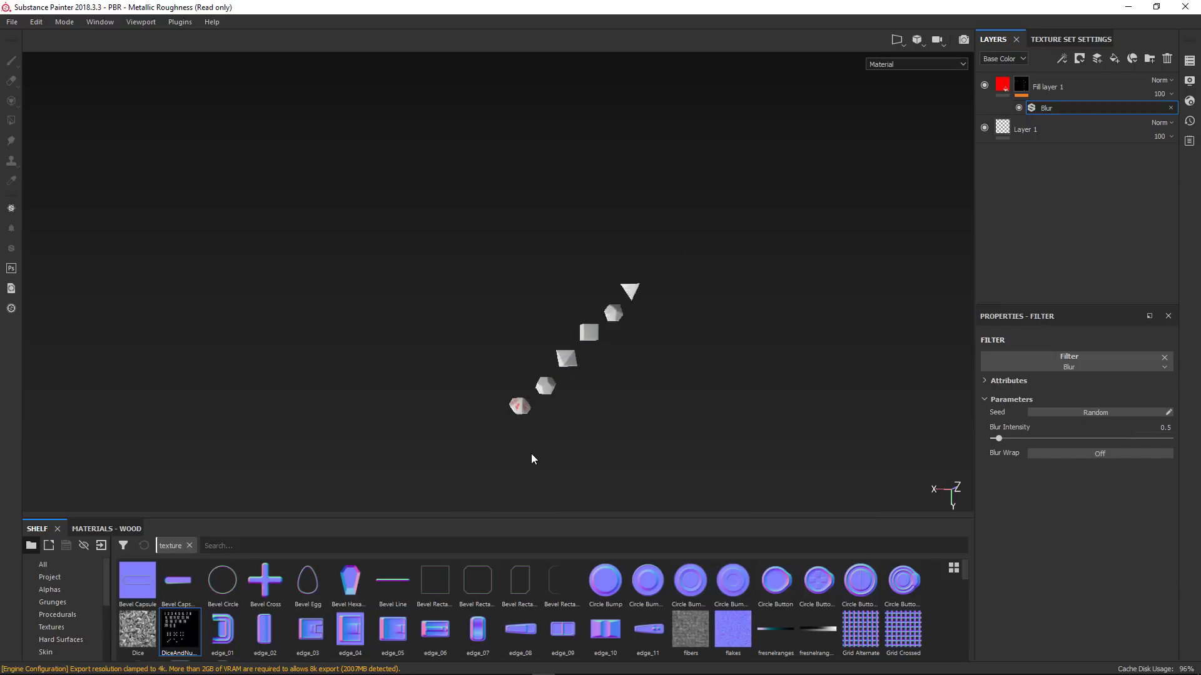
- Reduce the mask filter's Blur Intensity to 0.23 while checking the engraved numbers on the ten-sided die
{"action": "scroll", "coordinate": [536, 438], "scroll_direction": "up", "scroll_amount": 15}
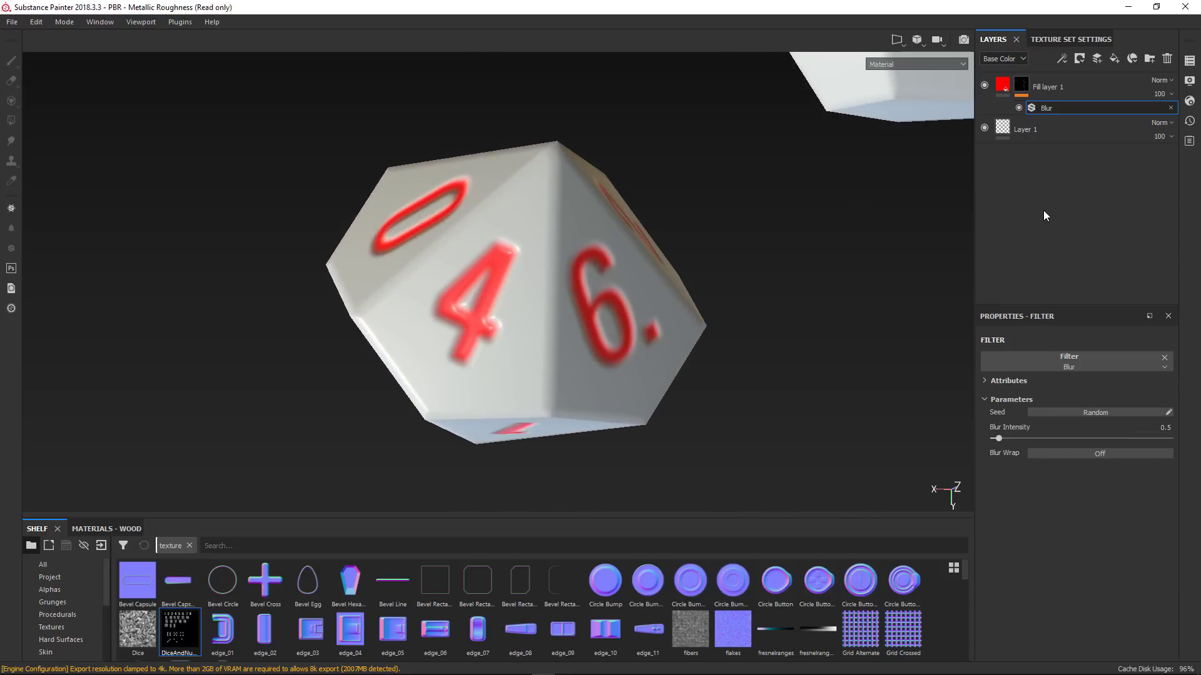
{"action": "mouse_move", "coordinate": [1000, 438]}
{"action": "left_mouse_down"}
{"action": "mouse_move", "coordinate": [1024, 438]}
{"action": "mouse_move", "coordinate": [996, 437]}
{"action": "left_mouse_up"}
{"action": "scroll", "coordinate": [722, 342], "scroll_direction": "down", "scroll_amount": 5}
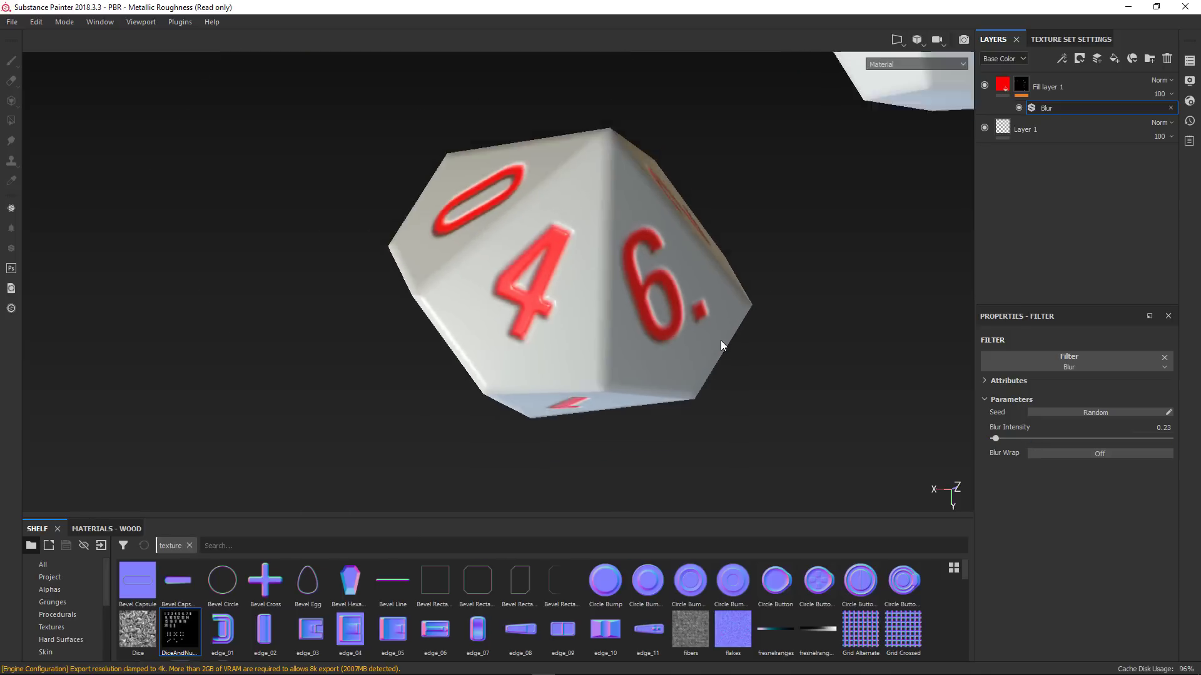
{"action": "left_click_drag", "start_coordinate": [705, 353], "coordinate": [470, 298], "text": "alt"}
{"action": "middle_click_drag", "start_coordinate": [469, 298], "coordinate": [476, 299], "text": "alt"}
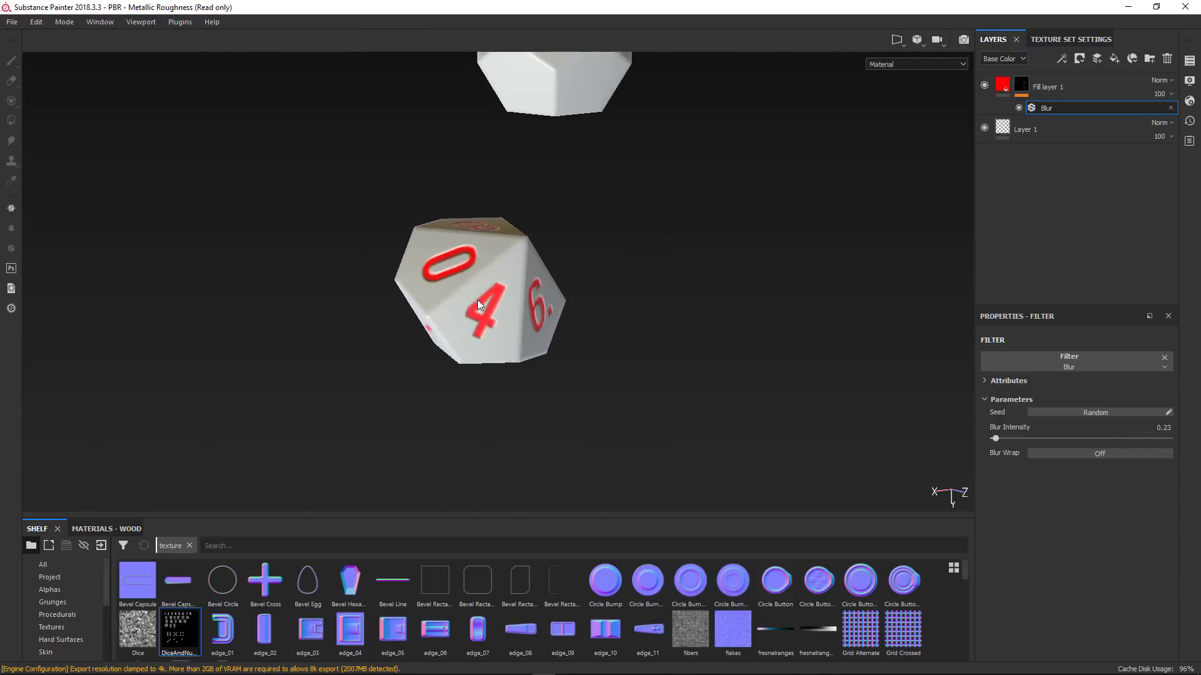
- Add a fill layer directly above Layer 1 and set its base color to a saturated blue-violet
{"action": "left_click", "coordinate": [1085, 133]}
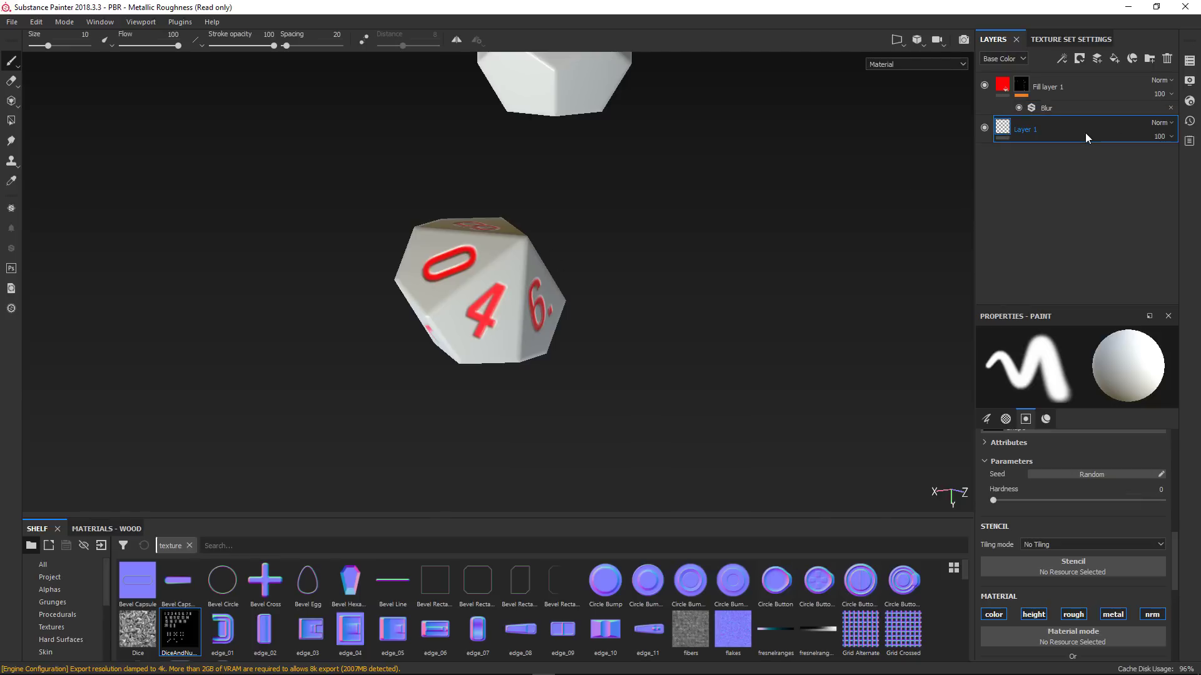
{"action": "left_click", "coordinate": [1114, 60]}
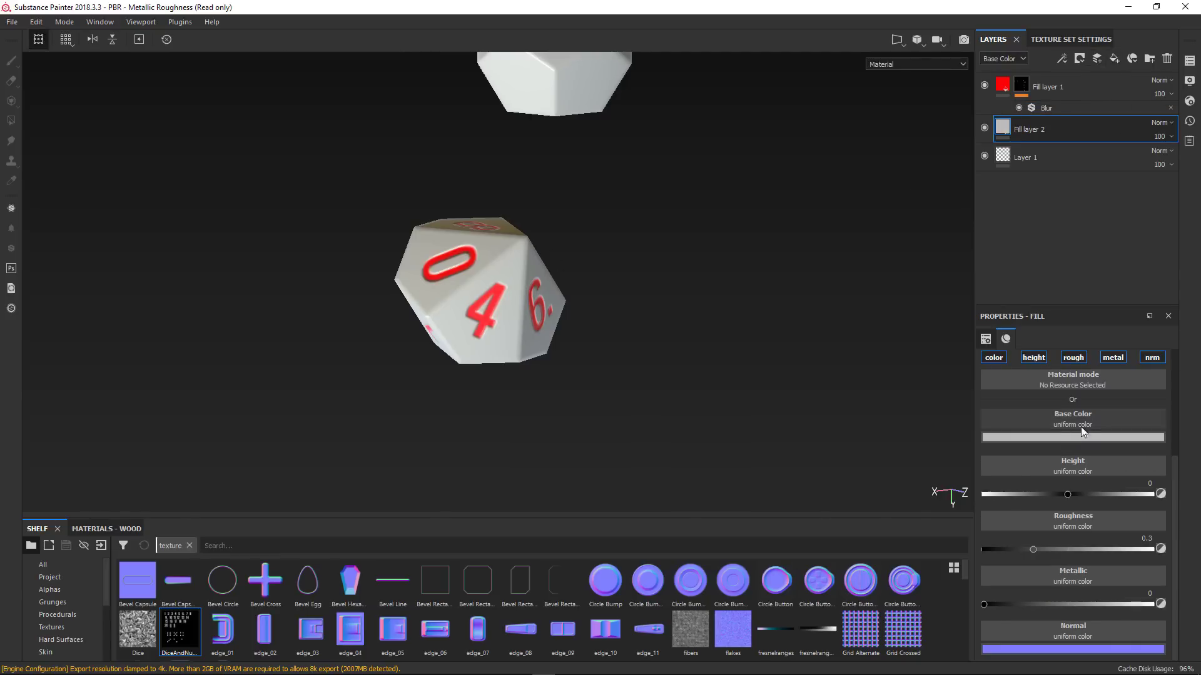
{"action": "left_click", "coordinate": [1057, 440]}
{"action": "left_click_drag", "start_coordinate": [1066, 469], "coordinate": [1129, 474]}
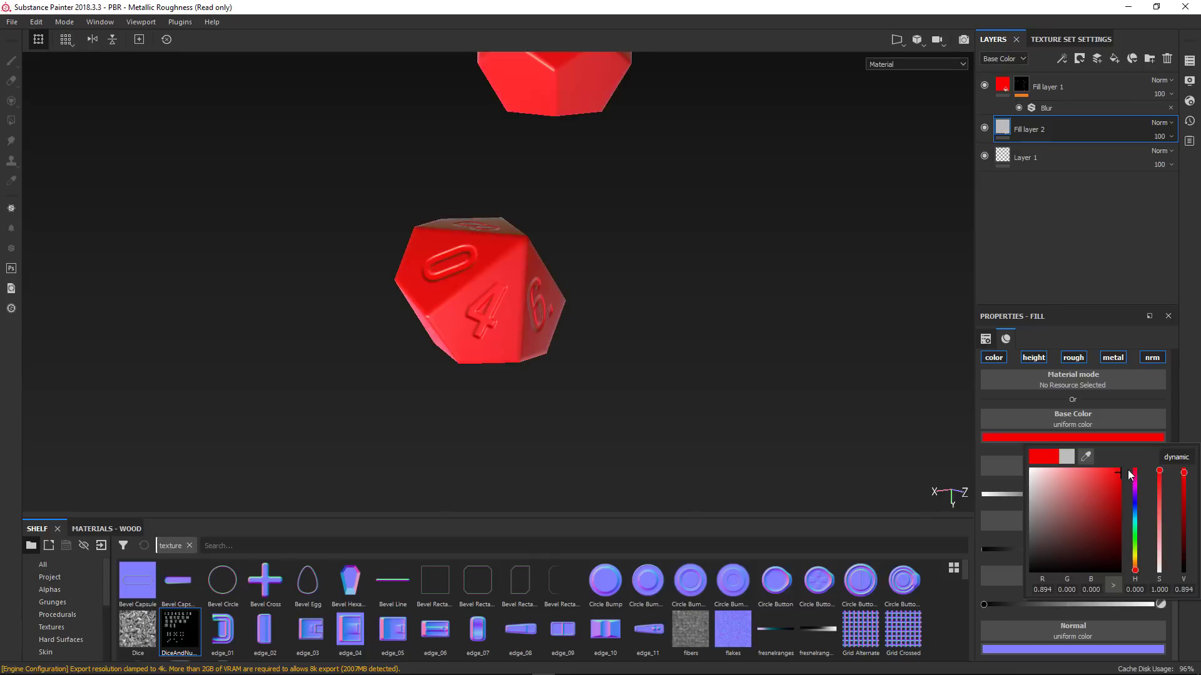
{"action": "left_click", "coordinate": [1134, 501]}
{"action": "left_click", "coordinate": [1104, 263]}
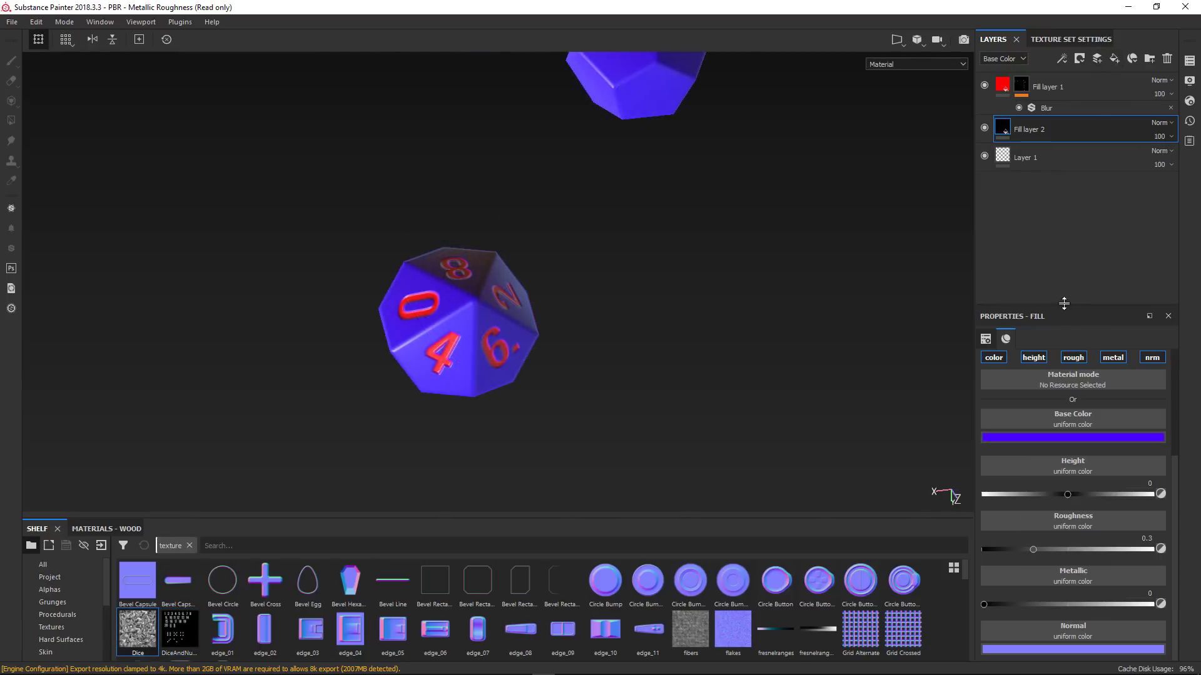
- Add another fill layer above the blue one with a yellow base color of about RGB 1.000, 0.934, 0.000
{"action": "left_click", "coordinate": [1113, 59]}
{"action": "left_click", "coordinate": [1037, 438]}
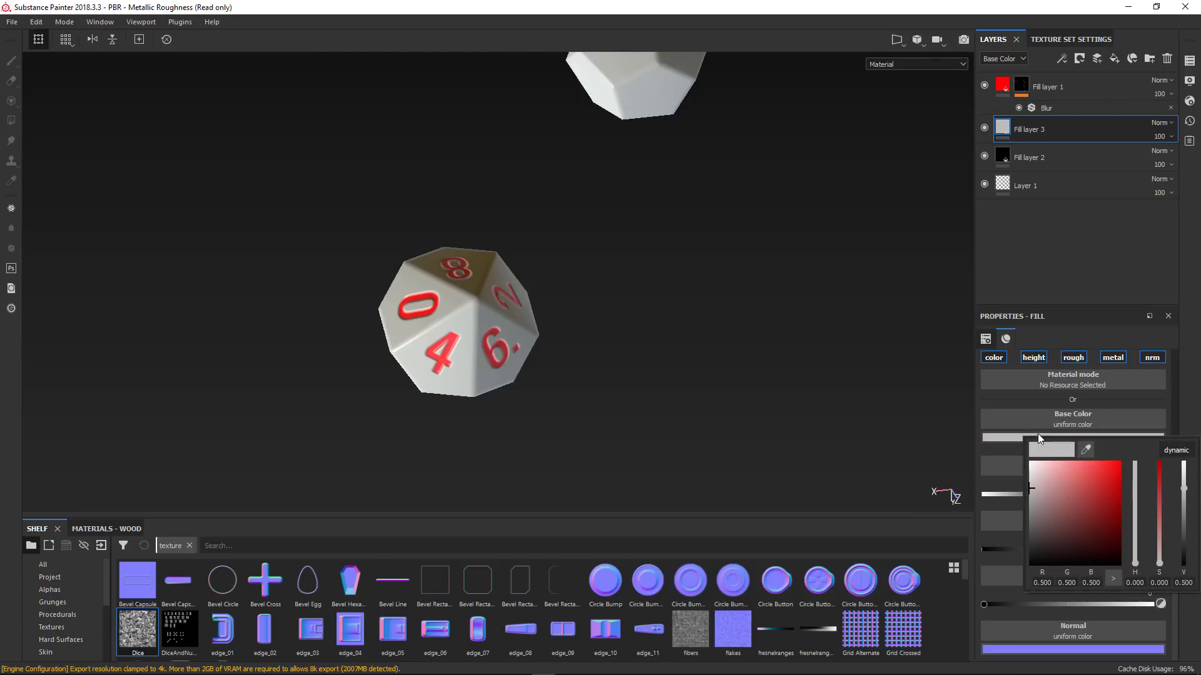
{"action": "left_click_drag", "start_coordinate": [1135, 550], "coordinate": [1136, 555]}
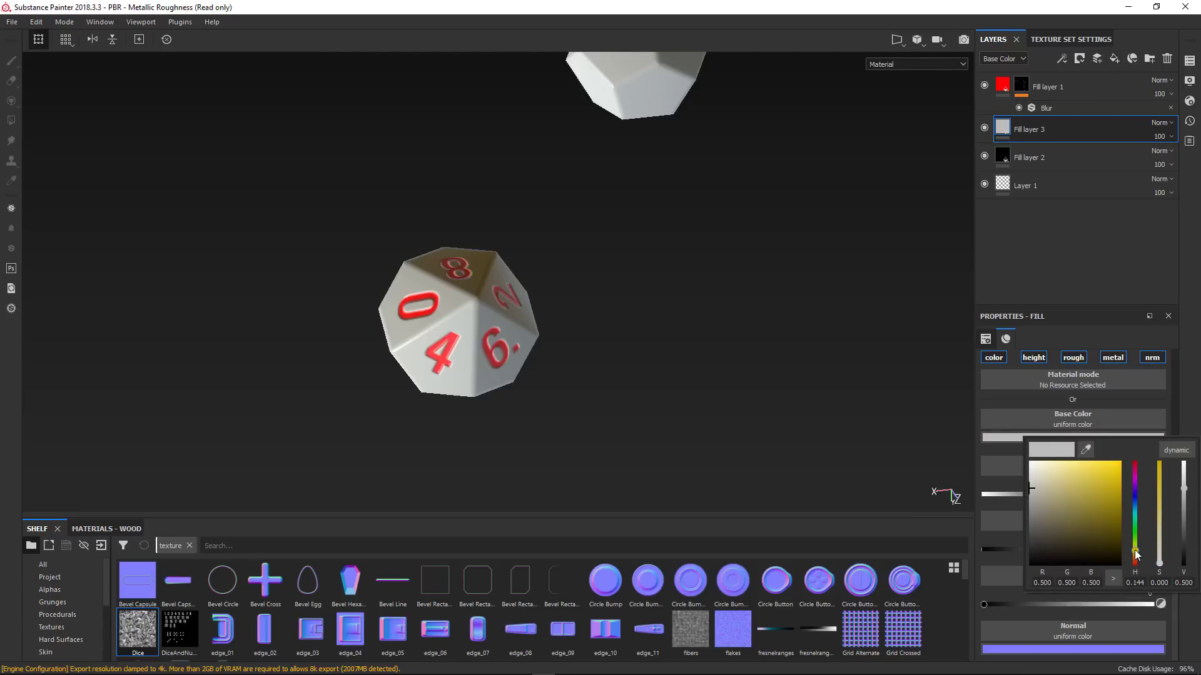
{"action": "left_click_drag", "start_coordinate": [1134, 427], "coordinate": [1155, 410]}
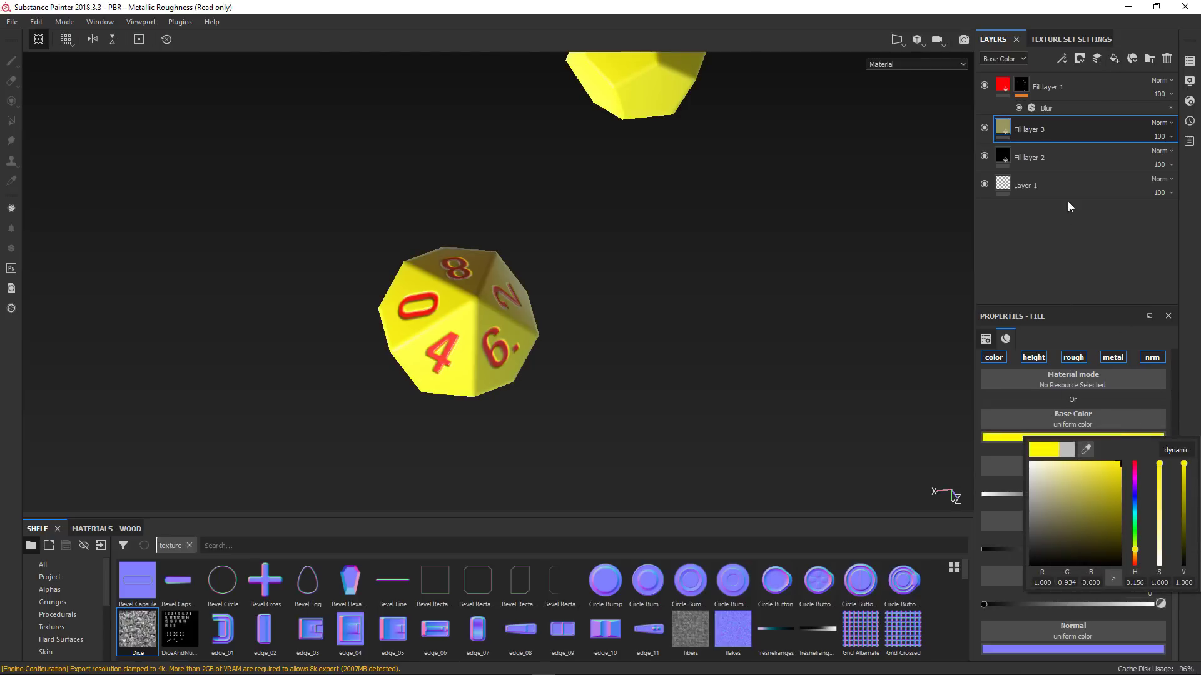
- Add a black mask to the yellow fill layer
{"action": "right_click", "coordinate": [1072, 126]}
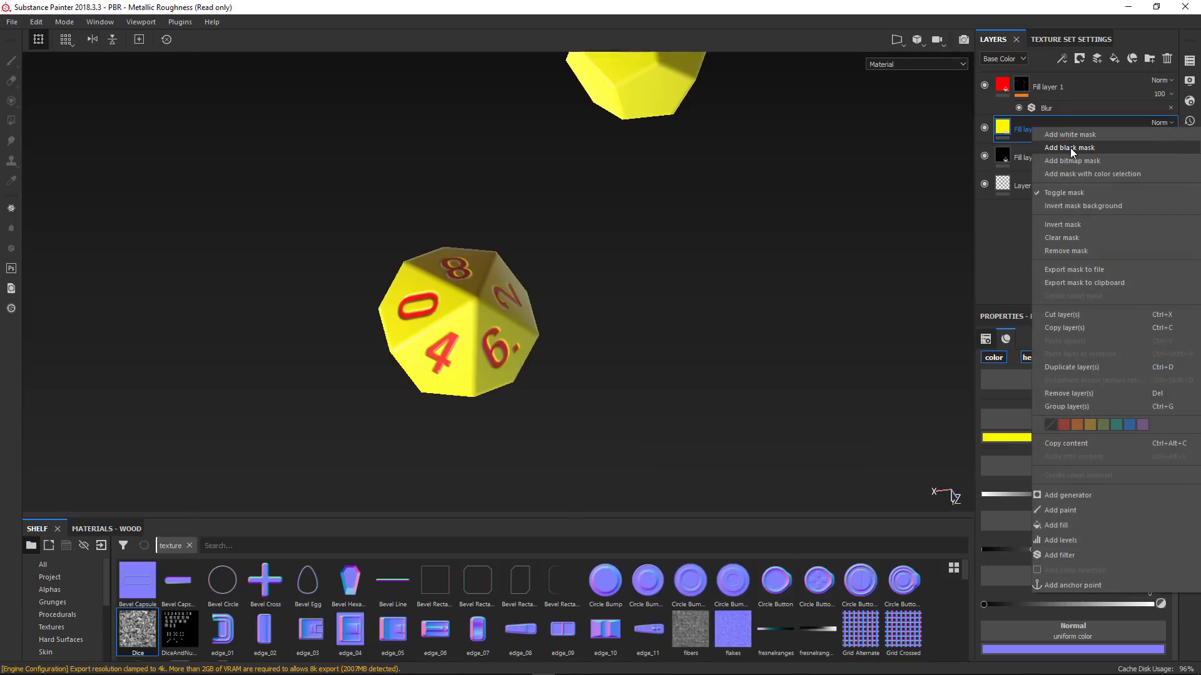
{"action": "left_click", "coordinate": [1070, 148]}
{"action": "mouse_move", "coordinate": [746, 309]}
{"action": "left_mouse_down", "text": "alt"}
{"action": "mouse_move", "coordinate": [552, 332]}
{"action": "mouse_move", "coordinate": [573, 351]}
{"action": "left_mouse_up", "text": "alt"}
{"action": "middle_click_drag", "start_coordinate": [573, 351], "coordinate": [629, 330], "text": "alt"}
{"action": "mouse_move", "coordinate": [630, 330]}
{"action": "left_mouse_down", "text": "alt"}
{"action": "mouse_move", "coordinate": [507, 355]}
{"action": "mouse_move", "coordinate": [529, 309]}
{"action": "left_mouse_up", "text": "alt"}
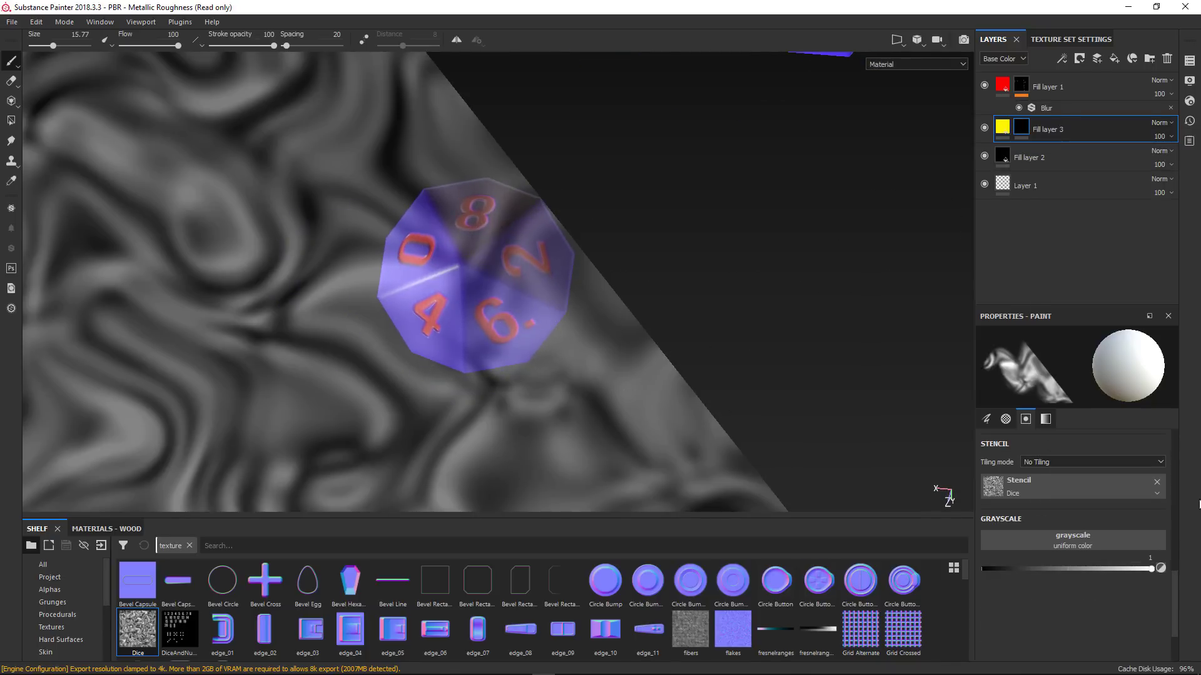
- Clear the brush's stencil and reassign the Dice texture from the shelf as the stencil
{"action": "left_click", "coordinate": [1157, 482]}
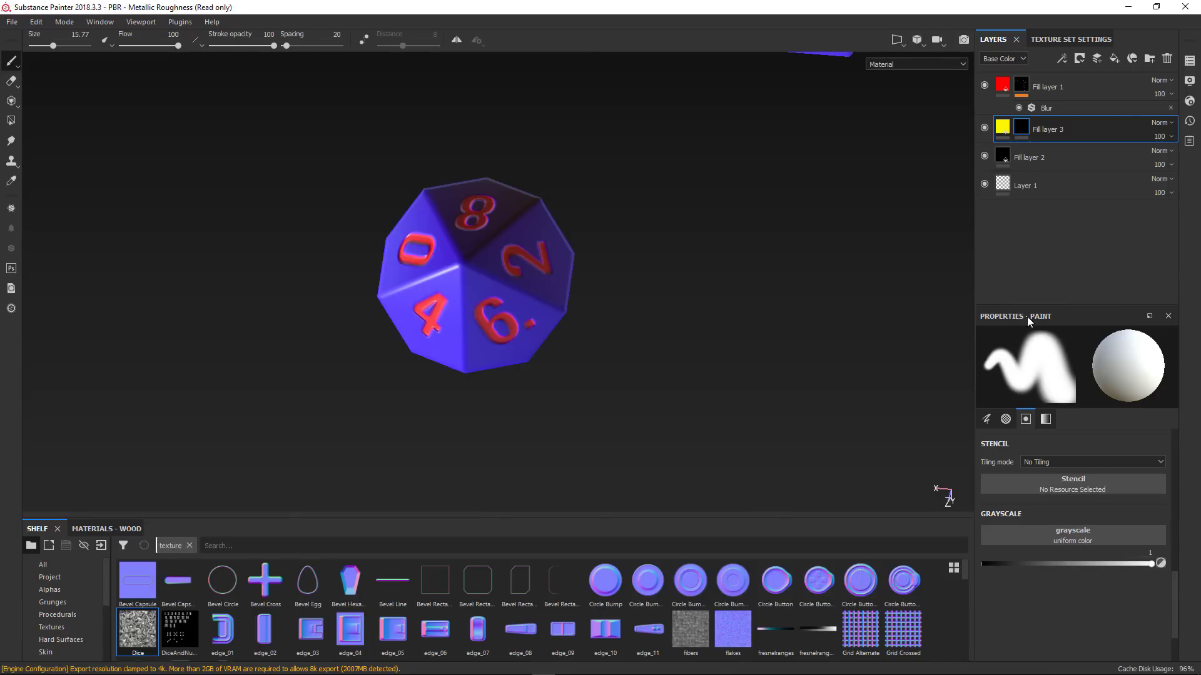
{"action": "scroll", "coordinate": [1023, 490], "scroll_direction": "down", "scroll_amount": 5}
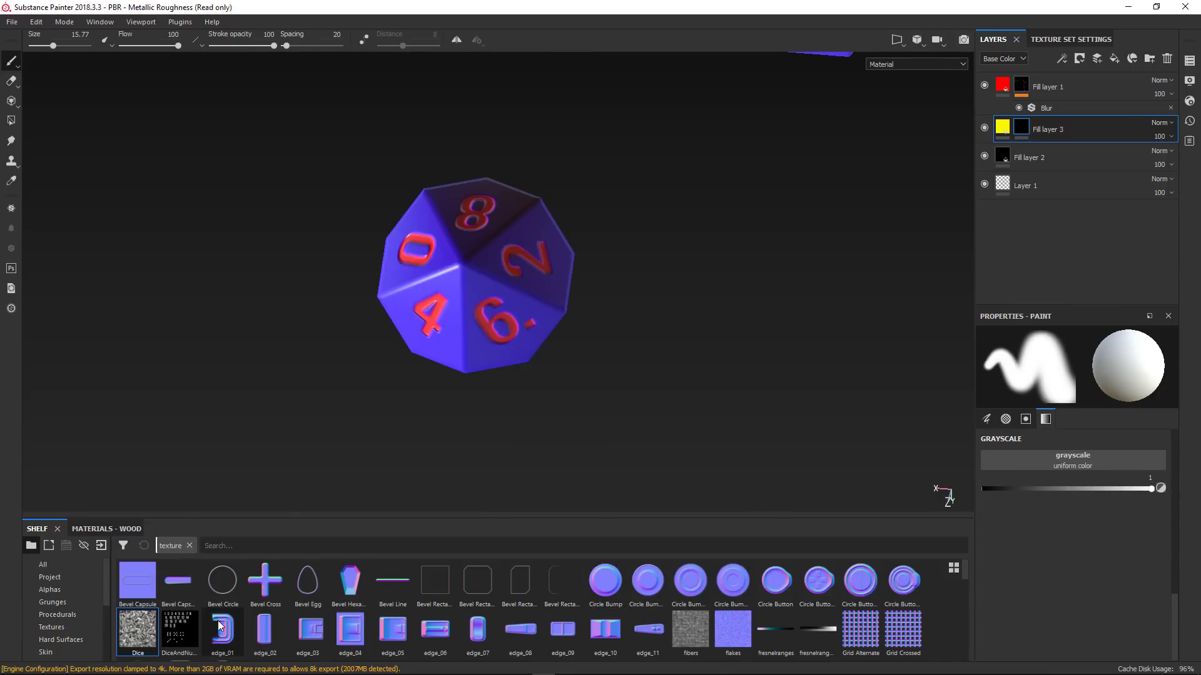
{"action": "left_click_drag", "start_coordinate": [133, 636], "coordinate": [1077, 577]}
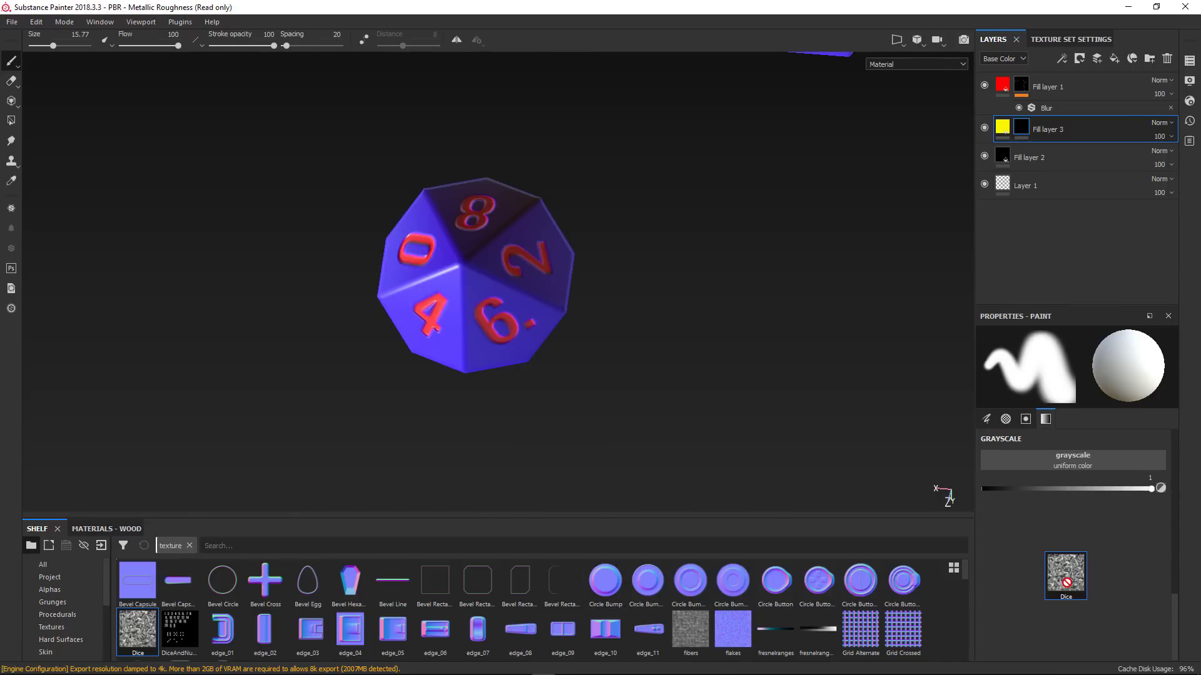
{"action": "scroll", "coordinate": [1019, 549], "scroll_direction": "up", "scroll_amount": 2}
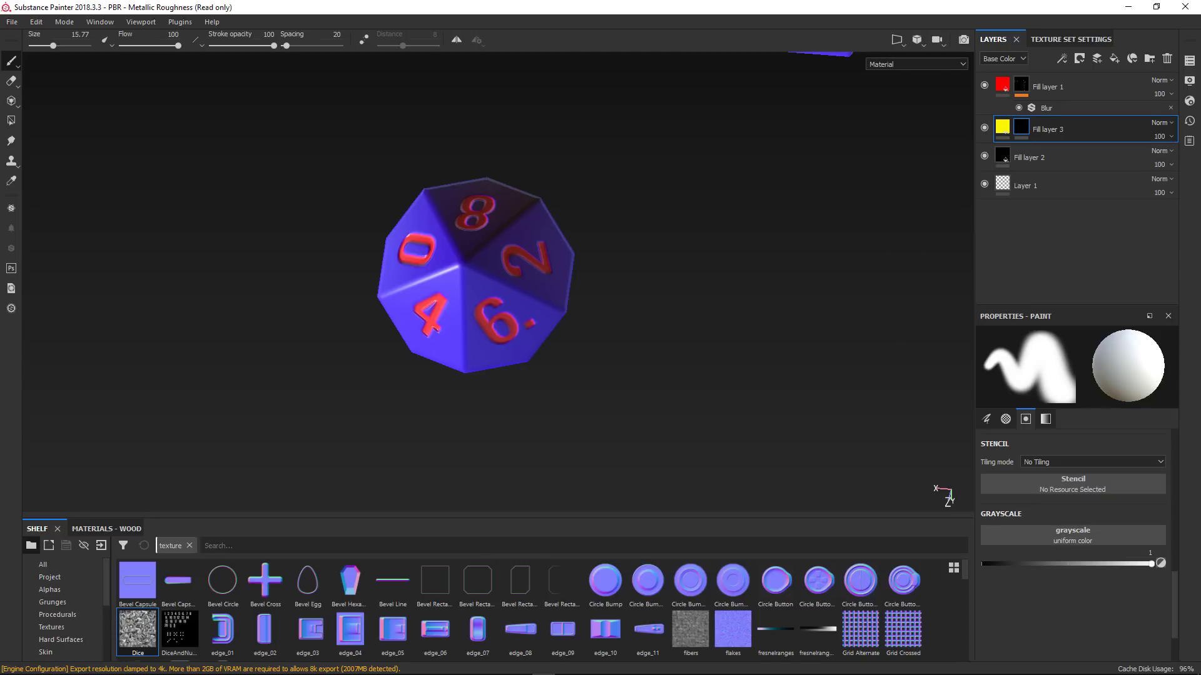
{"action": "left_click_drag", "start_coordinate": [139, 638], "coordinate": [1020, 485]}
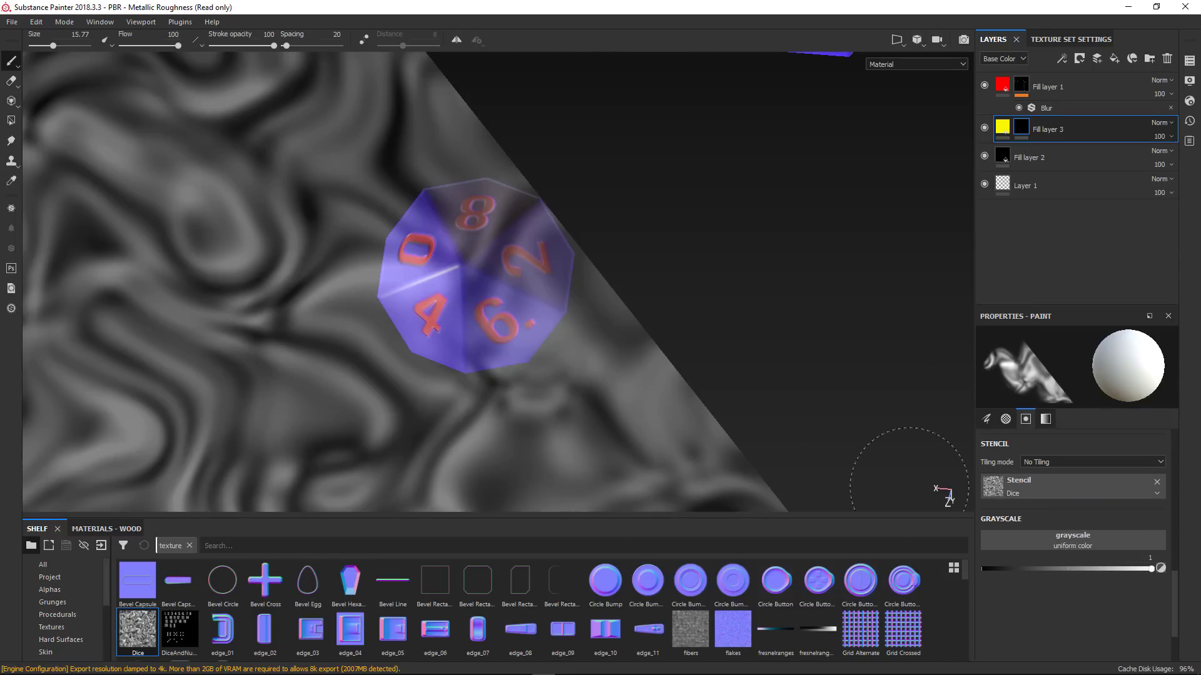
- Try painting yellow swirls onto the ten-sided die through the Dice stencil, shifting the die beneath it between strokes
{"action": "middle_click_drag", "start_coordinate": [505, 354], "coordinate": [308, 283], "text": "alt"}
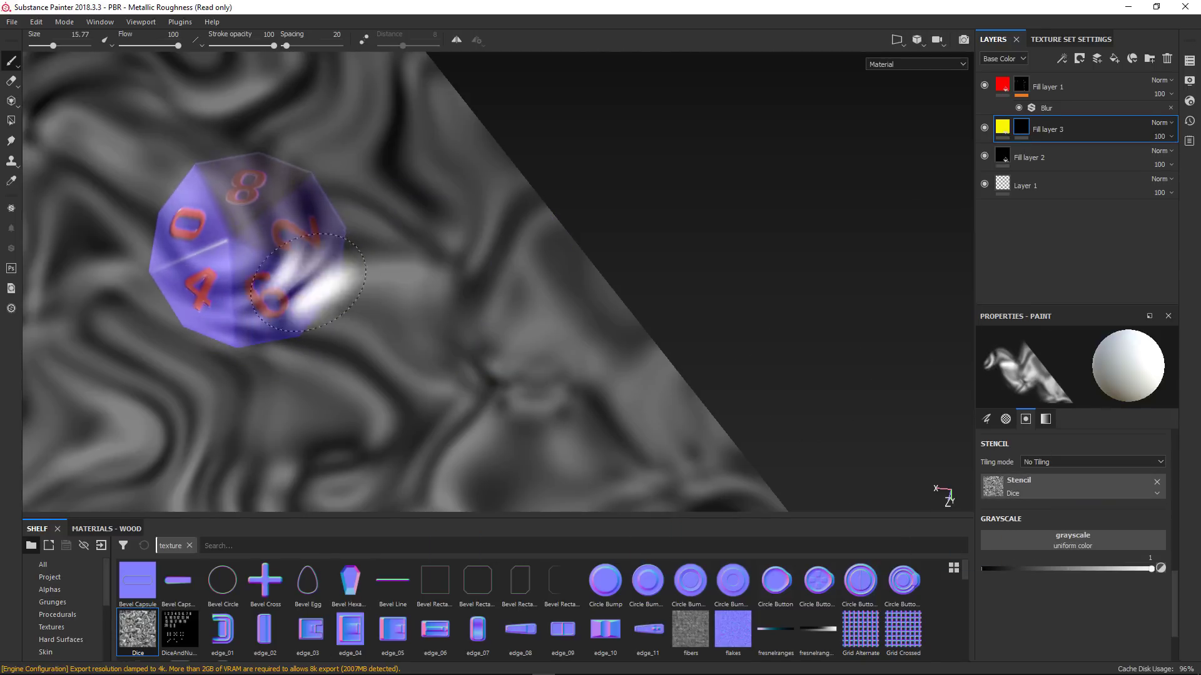
{"action": "mouse_move", "coordinate": [269, 250]}
{"action": "left_mouse_down"}
{"action": "mouse_move", "coordinate": [236, 243]}
{"action": "mouse_move", "coordinate": [252, 313]}
{"action": "left_mouse_up"}
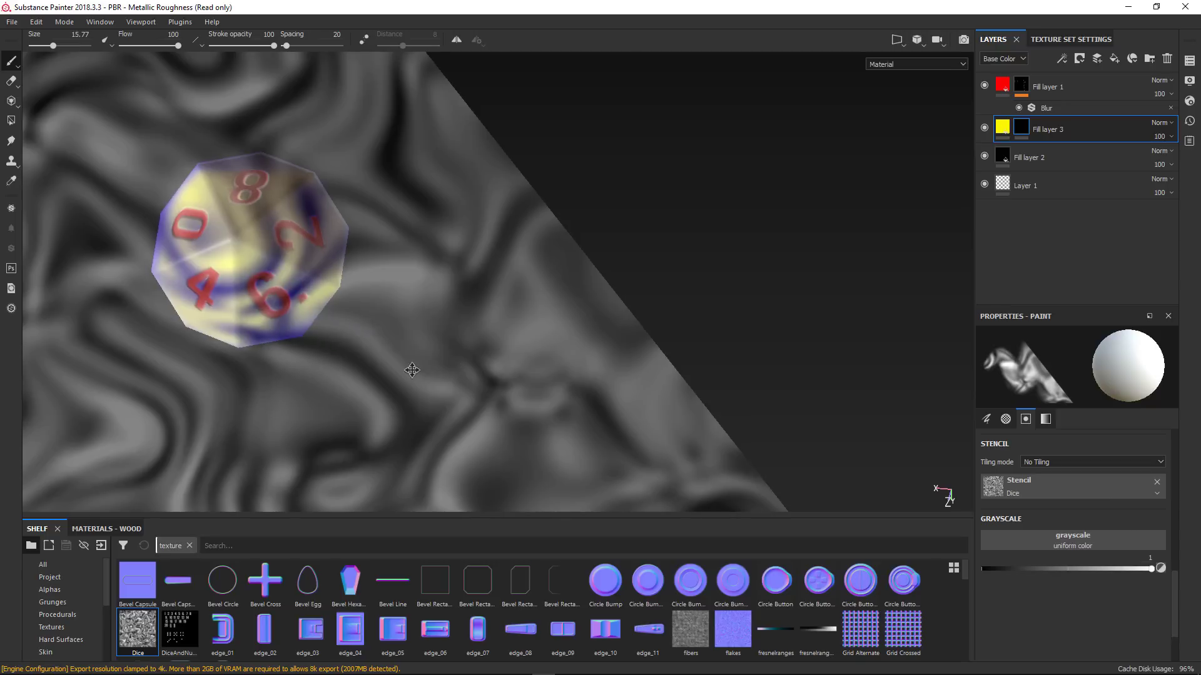
{"action": "middle_click_drag", "start_coordinate": [410, 367], "coordinate": [564, 429], "text": "alt"}
{"action": "left_click_drag", "start_coordinate": [420, 341], "coordinate": [372, 344]}
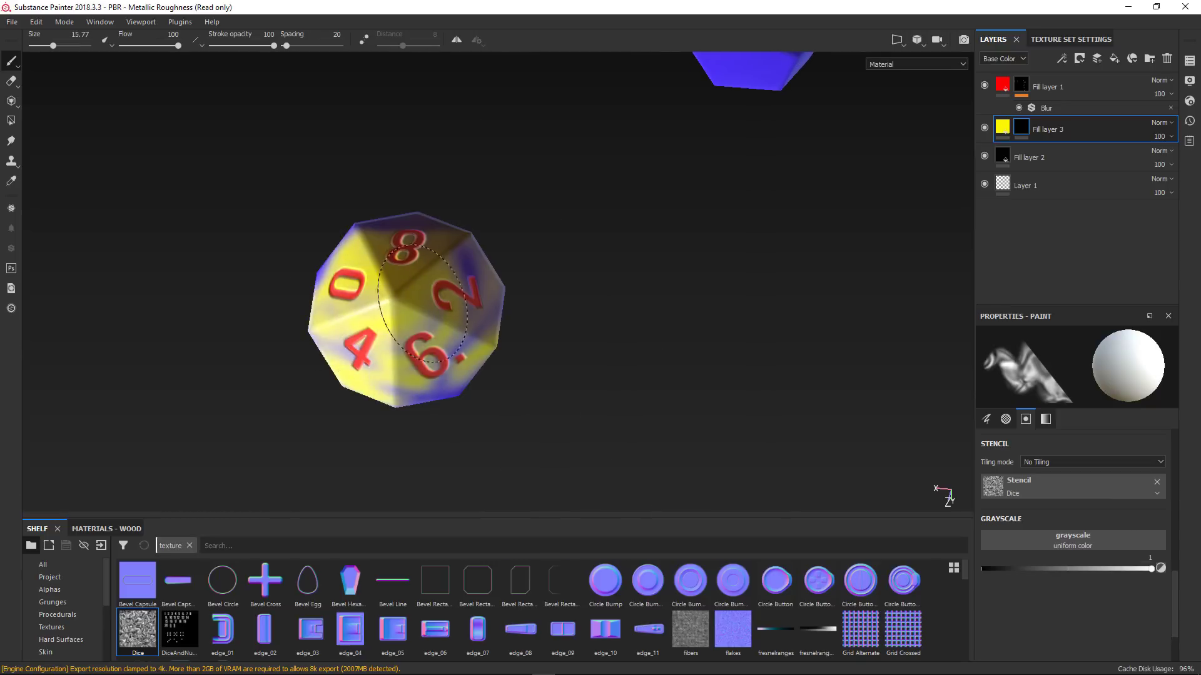
{"action": "left_click_drag", "start_coordinate": [370, 275], "coordinate": [383, 277]}
{"action": "middle_click_drag", "start_coordinate": [536, 341], "coordinate": [653, 369], "text": "alt"}
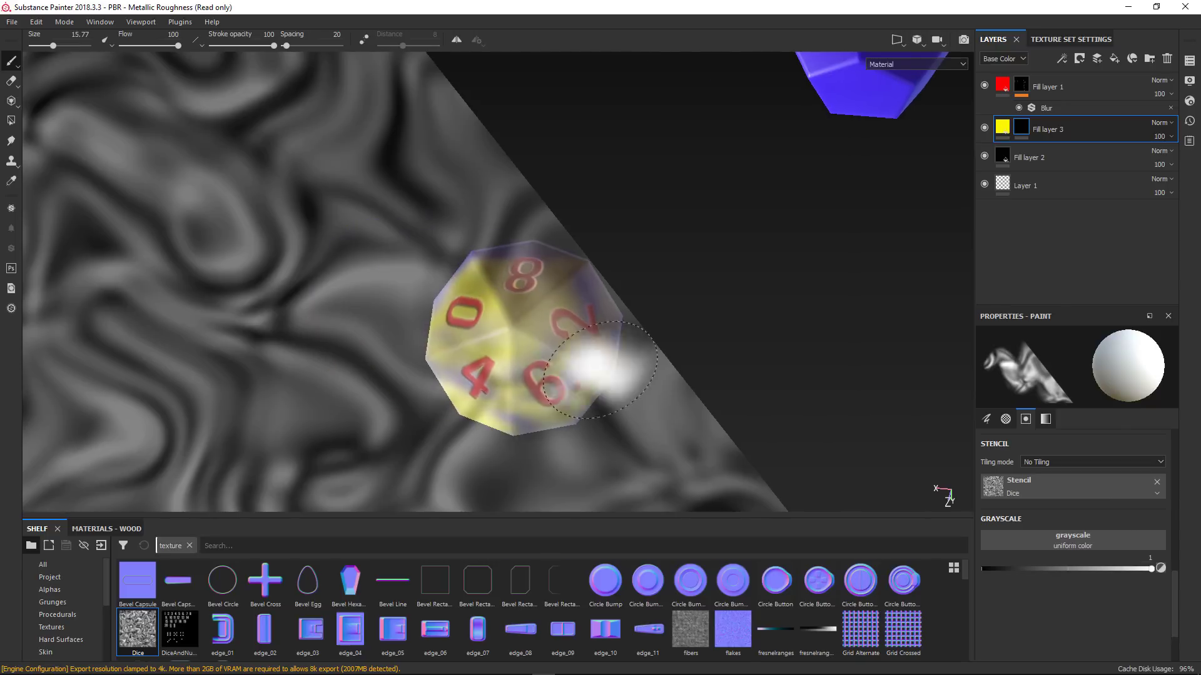
{"action": "left_click_drag", "start_coordinate": [506, 369], "coordinate": [446, 324]}
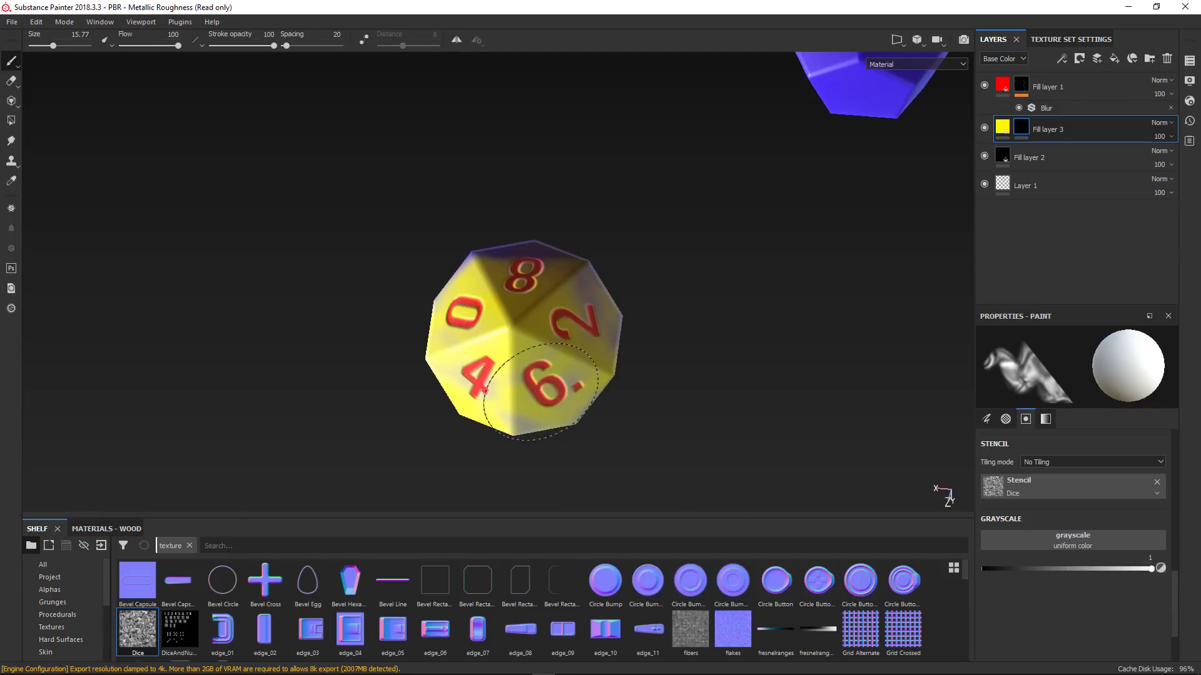
{"action": "left_click_drag", "start_coordinate": [541, 392], "coordinate": [505, 401]}
{"action": "middle_click_drag", "start_coordinate": [547, 401], "coordinate": [416, 381], "text": "alt"}
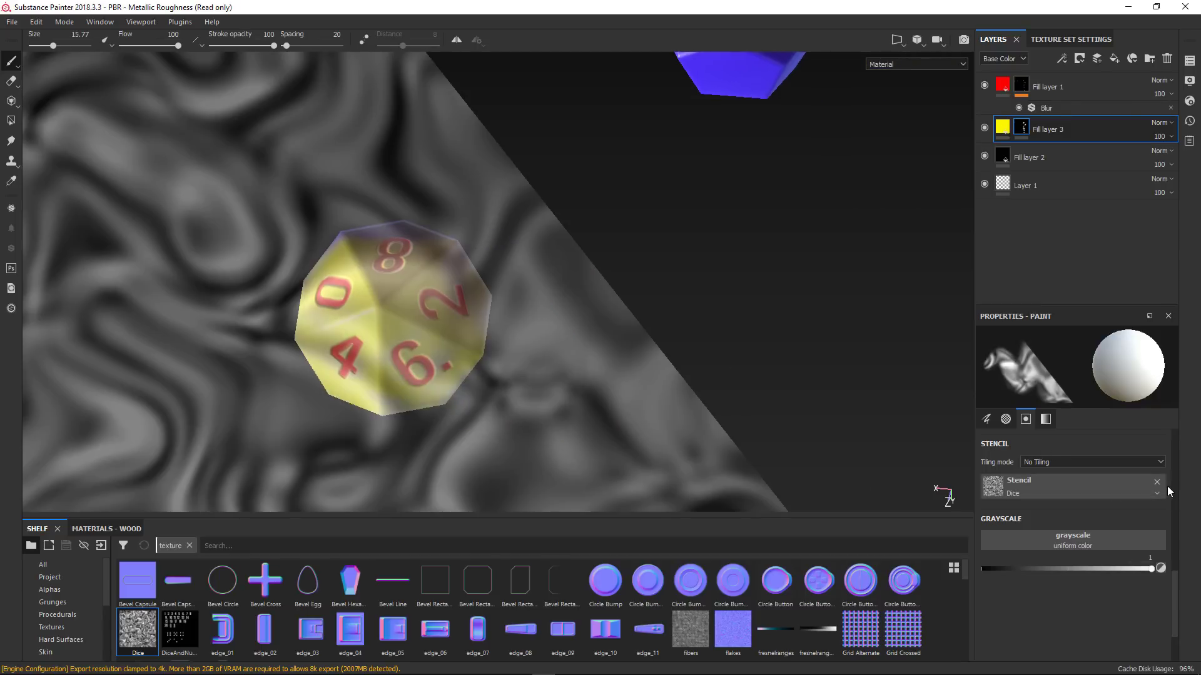
- Remove the Dice stencil from the brush and reset the yellow fill layer's mask to black
{"action": "left_click", "coordinate": [1156, 482]}
{"action": "right_click", "coordinate": [1022, 127]}
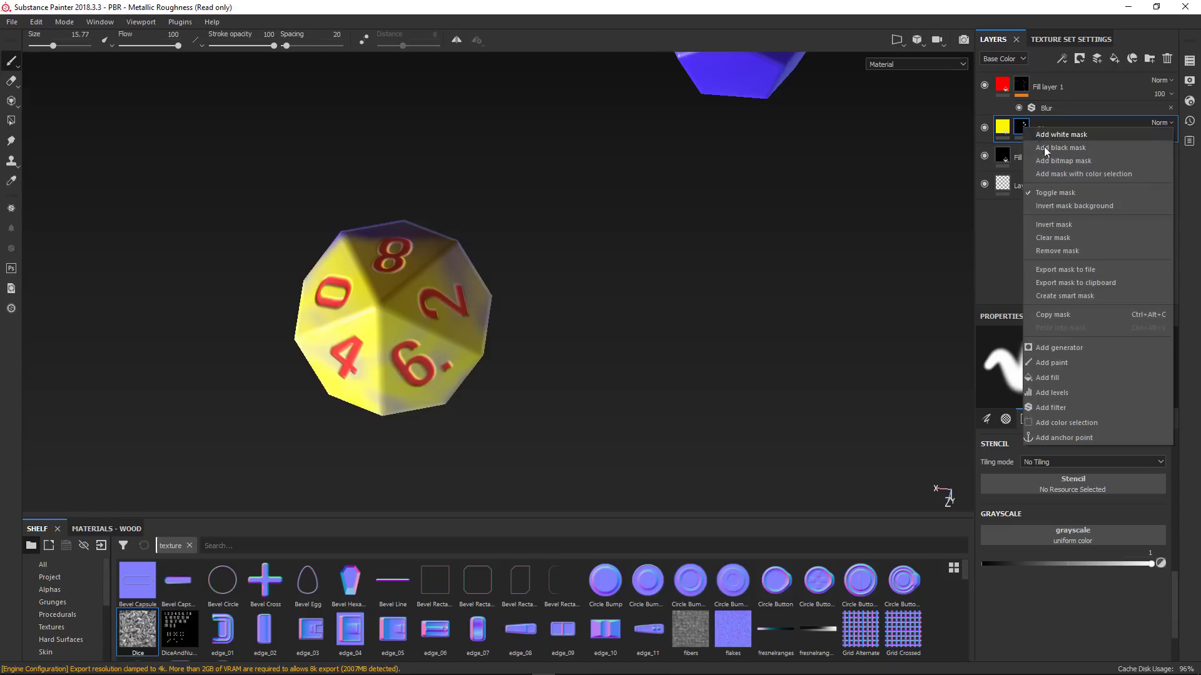
{"action": "left_click", "coordinate": [1059, 149]}
- Switch to the Projection tool and assign the Dice texture from the shelf as its grayscale source
{"action": "left_click_drag", "start_coordinate": [670, 316], "coordinate": [563, 269], "text": "alt"}
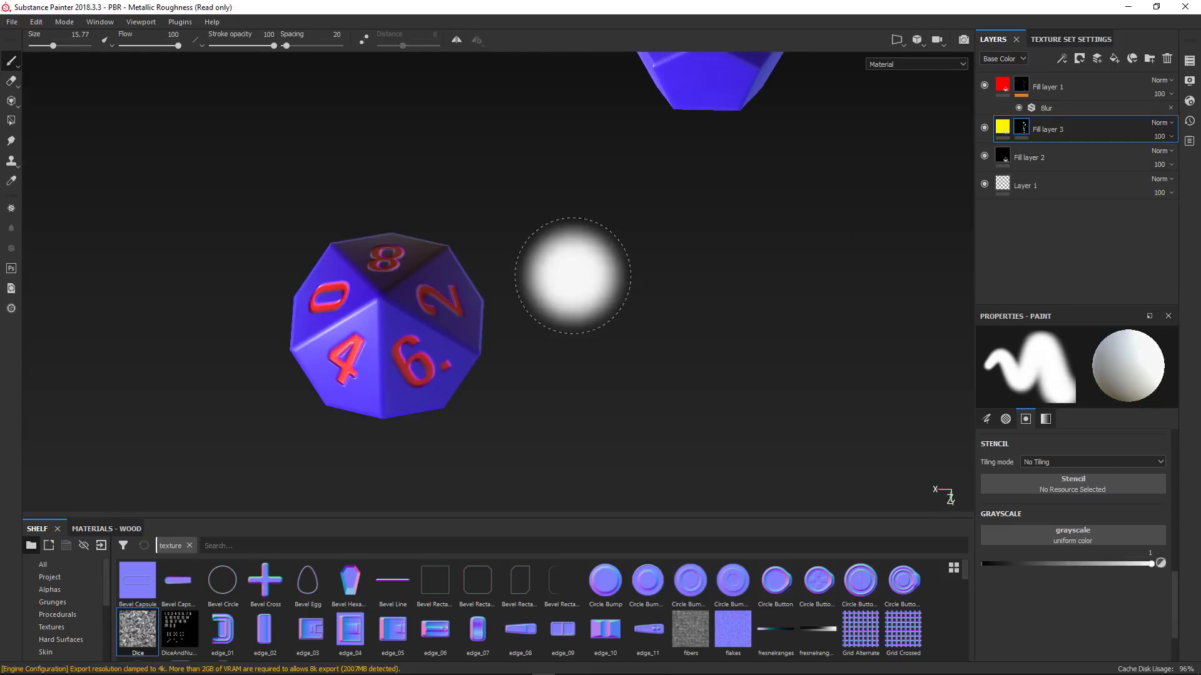
{"action": "left_click", "coordinate": [18, 112]}
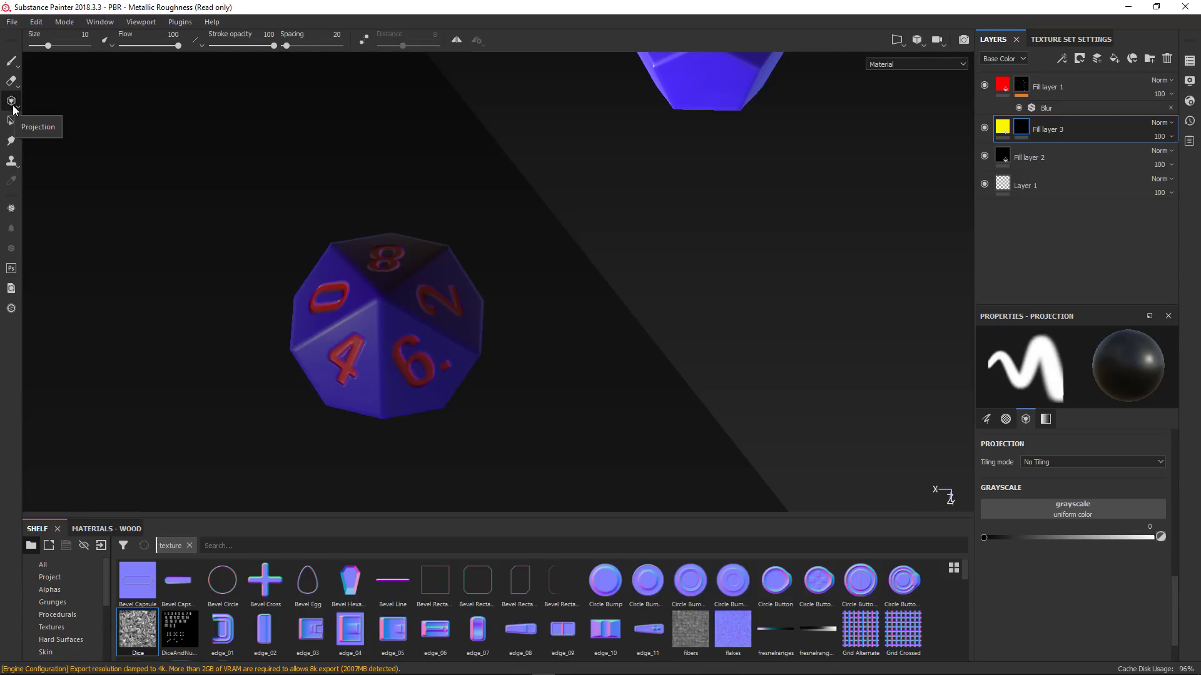
{"action": "left_click_drag", "start_coordinate": [139, 633], "coordinate": [622, 531]}
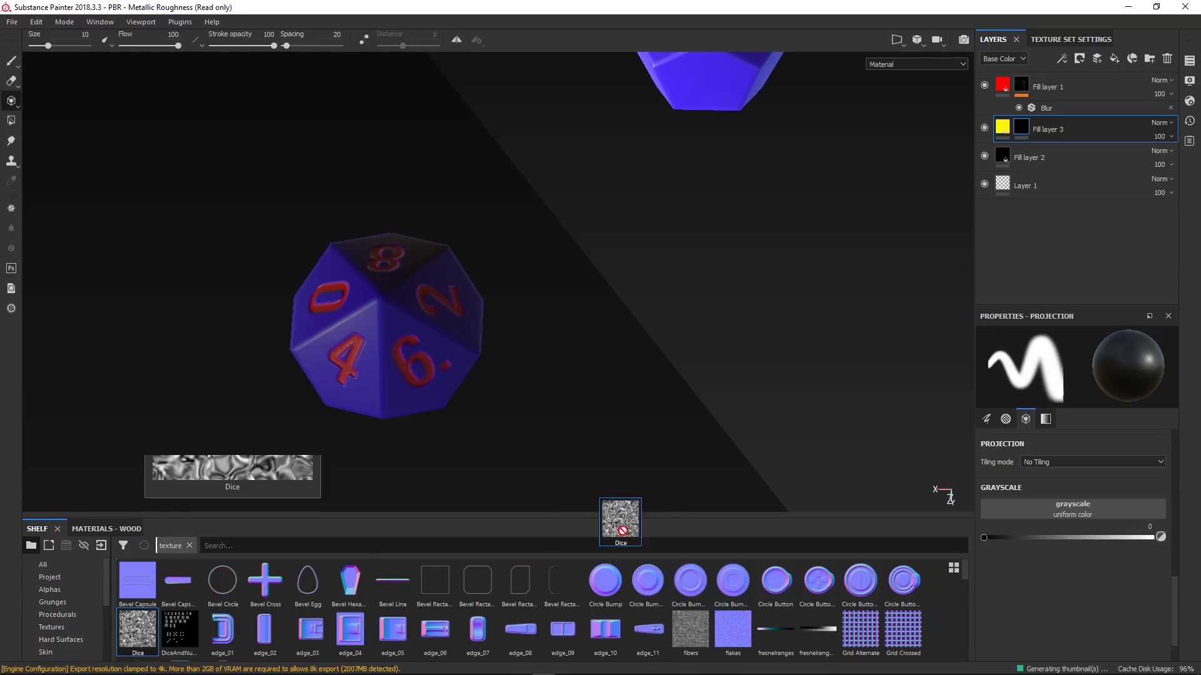
{"action": "left_click_drag", "start_coordinate": [1040, 521], "coordinate": [1040, 520]}
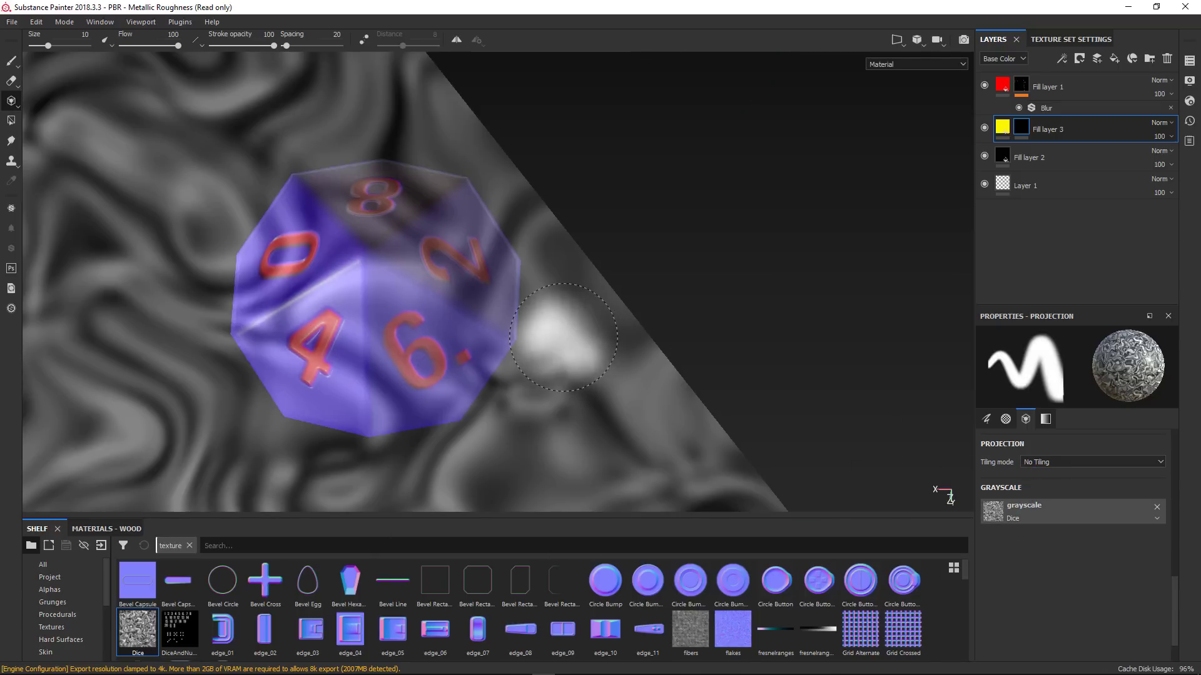
- Shrink and shift the projected Dice pattern over the ten-sided die and paint a first pass of yellow swirls onto its faces
{"action": "key", "text": "s"}
{"action": "right_click_drag", "start_coordinate": [534, 346], "coordinate": [378, 349]}
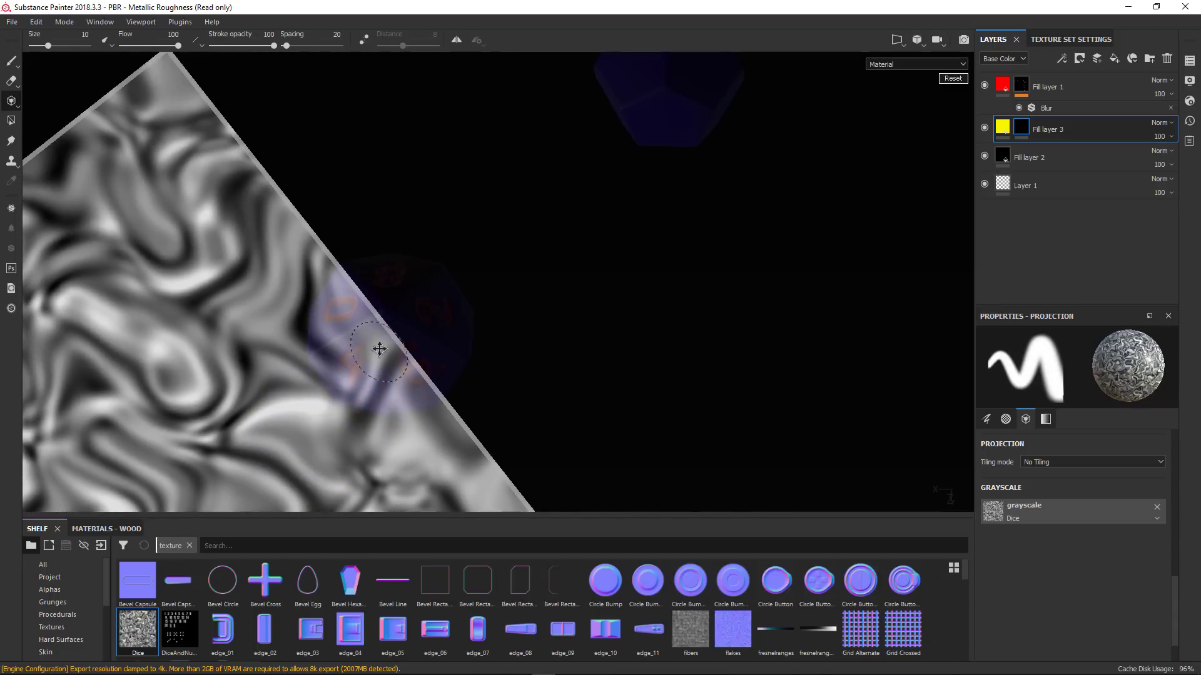
{"action": "mouse_move", "coordinate": [377, 348]}
{"action": "middle_mouse_down"}
{"action": "mouse_move", "coordinate": [587, 216]}
{"action": "mouse_move", "coordinate": [613, 171]}
{"action": "mouse_move", "coordinate": [594, 167]}
{"action": "middle_mouse_up"}
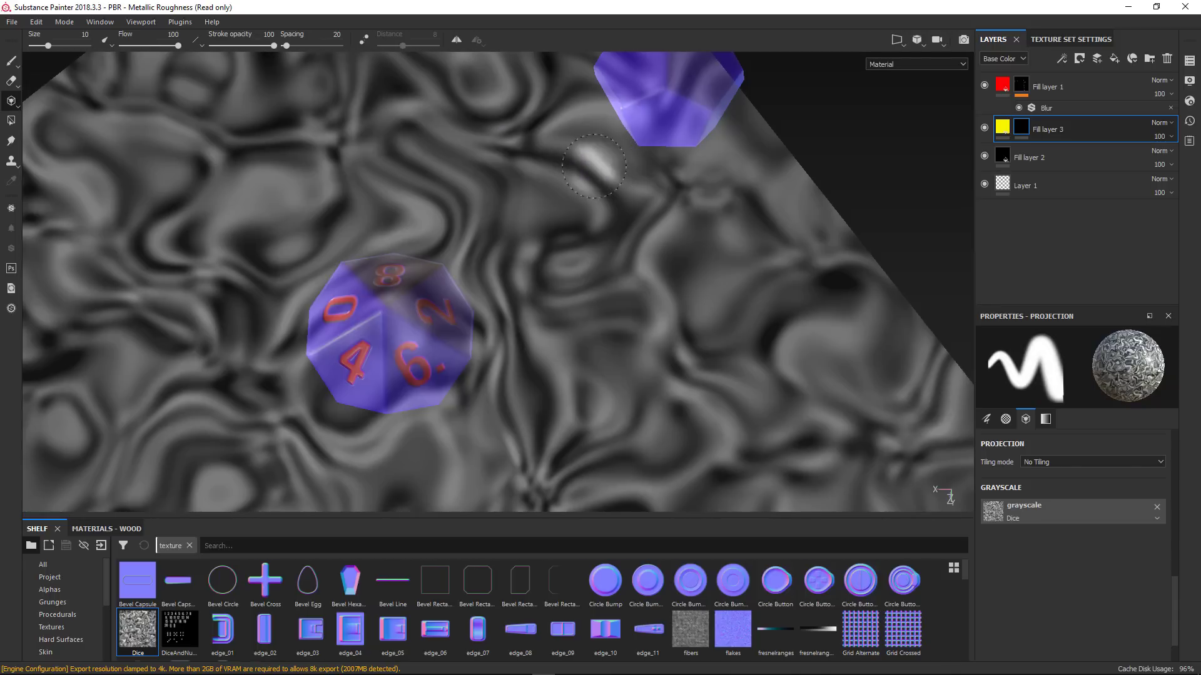
{"action": "mouse_move", "coordinate": [362, 325]}
{"action": "left_mouse_down"}
{"action": "mouse_move", "coordinate": [377, 348]}
{"action": "mouse_move", "coordinate": [361, 304]}
{"action": "left_mouse_up"}
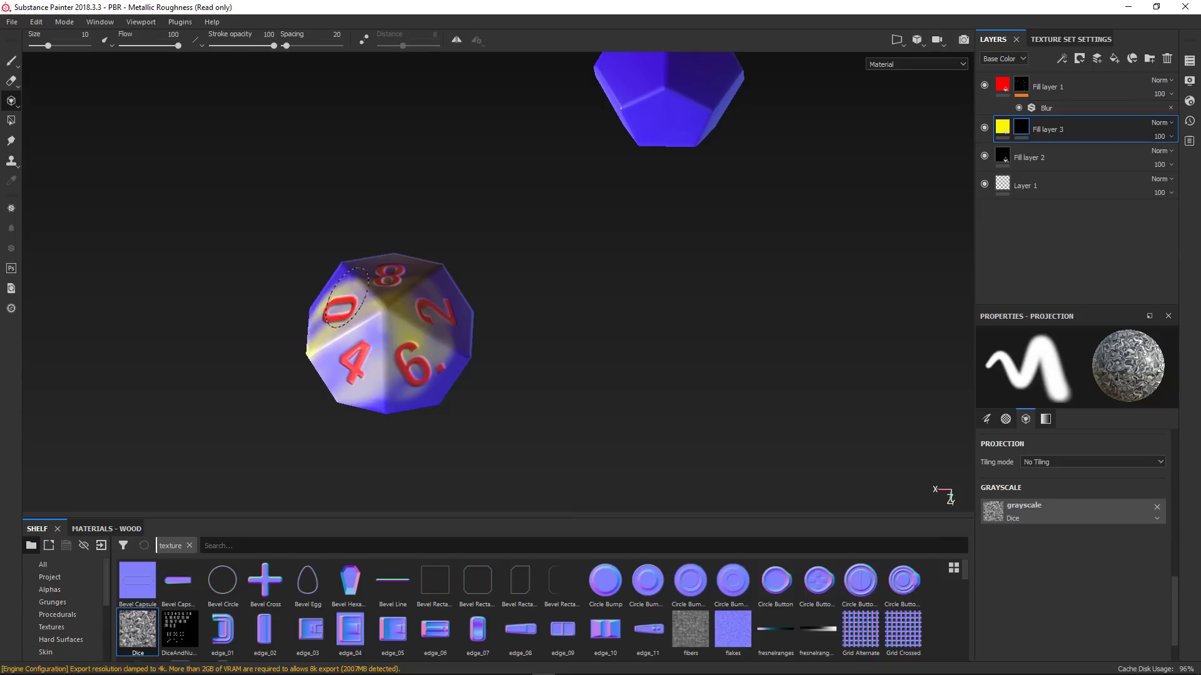
{"action": "left_click_drag", "start_coordinate": [401, 434], "coordinate": [454, 396]}
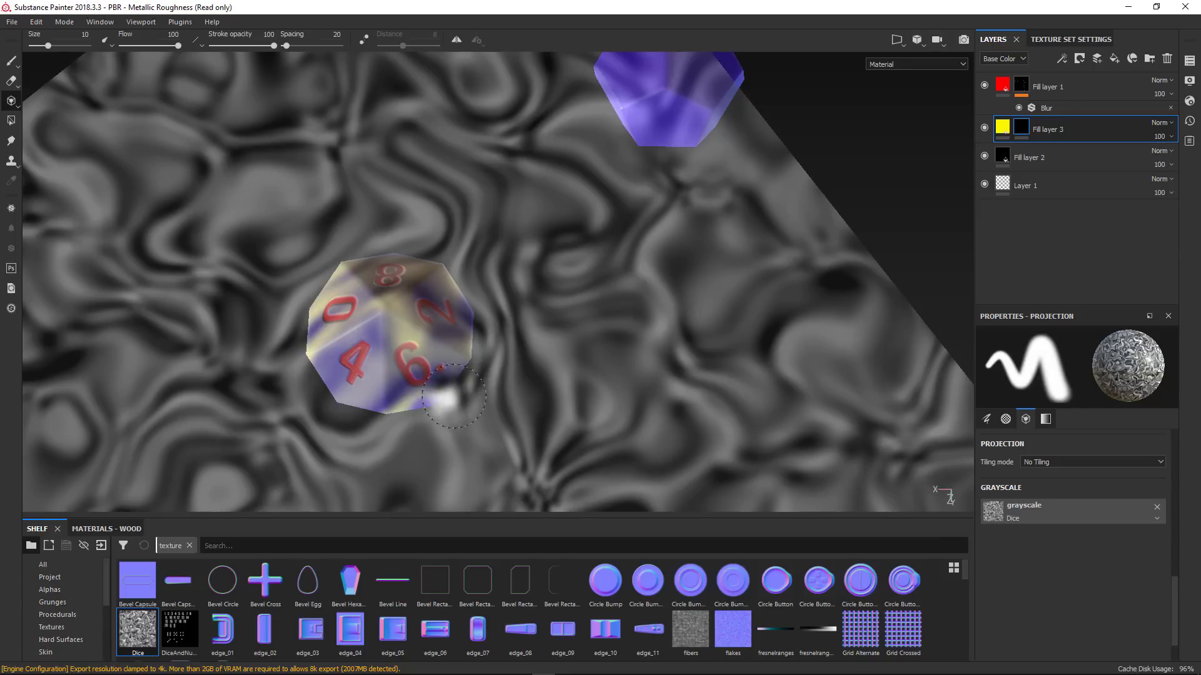
- Reposition the projected pattern between strokes and layer more yellow swirls onto the 0, 2, 4, 6 and 8 faces
{"action": "key", "text": "s"}
{"action": "middle_click_drag", "start_coordinate": [562, 349], "coordinate": [653, 395]}
{"action": "mouse_move", "coordinate": [410, 378]}
{"action": "left_mouse_down"}
{"action": "mouse_move", "coordinate": [348, 360]}
{"action": "mouse_move", "coordinate": [454, 337]}
{"action": "left_mouse_up"}
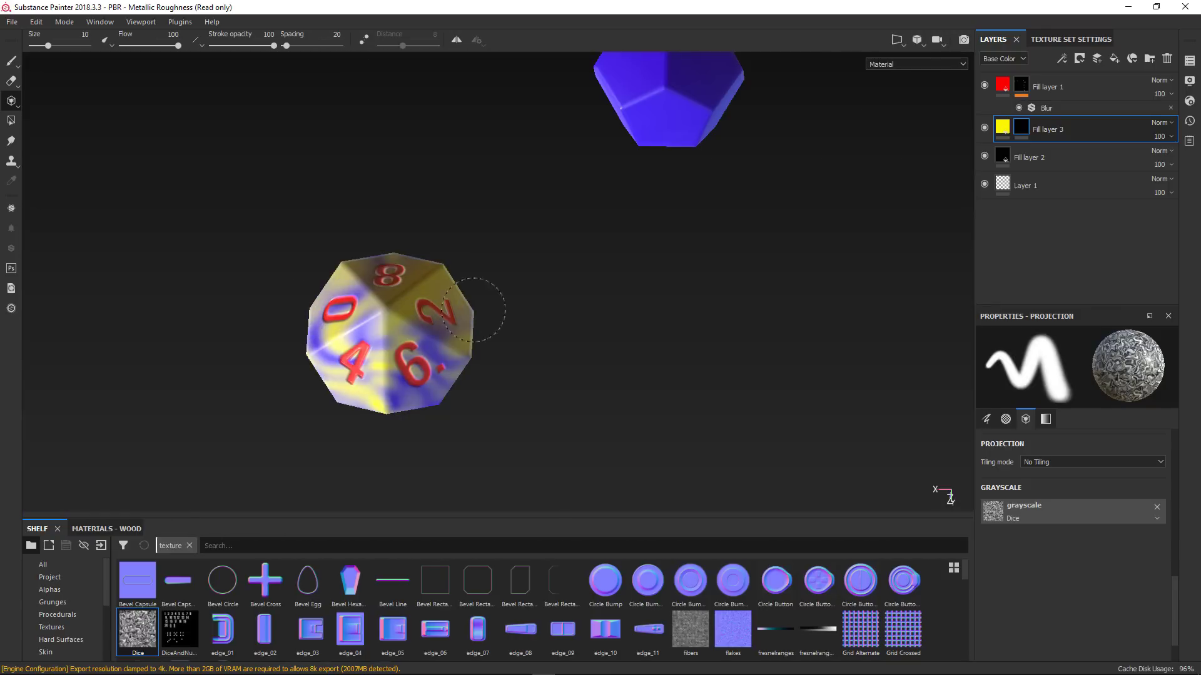
{"action": "key", "text": "s"}
{"action": "middle_click_drag", "start_coordinate": [588, 415], "coordinate": [542, 327]}
{"action": "left_click_drag", "start_coordinate": [375, 335], "coordinate": [427, 312]}
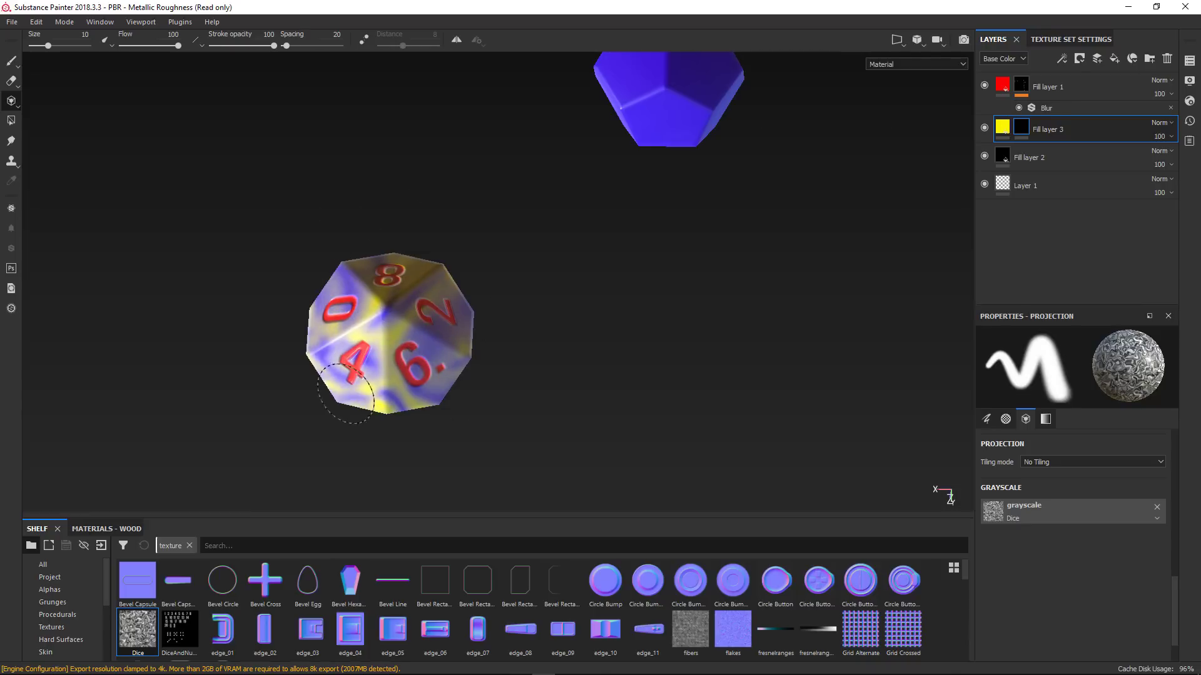
{"action": "left_click_drag", "start_coordinate": [464, 360], "coordinate": [478, 368]}
- Turn the ten-sided die and project yellow swirls onto its opposite and side faces
{"action": "mouse_move", "coordinate": [531, 413]}
{"action": "left_mouse_down", "text": "alt"}
{"action": "mouse_move", "coordinate": [552, 290]}
{"action": "mouse_move", "coordinate": [534, 169]}
{"action": "left_mouse_up", "text": "alt"}
{"action": "middle_click_drag", "start_coordinate": [535, 214], "coordinate": [752, 236], "text": "alt"}
{"action": "left_click_drag", "start_coordinate": [662, 314], "coordinate": [658, 326], "text": "alt"}
{"action": "mouse_move", "coordinate": [656, 400]}
{"action": "left_mouse_down"}
{"action": "mouse_move", "coordinate": [630, 464]}
{"action": "mouse_move", "coordinate": [572, 448]}
{"action": "mouse_move", "coordinate": [636, 468]}
{"action": "mouse_move", "coordinate": [639, 427]}
{"action": "left_mouse_up"}
{"action": "left_click_drag", "start_coordinate": [549, 304], "coordinate": [537, 509], "text": "alt"}
{"action": "middle_click_drag", "start_coordinate": [598, 324], "coordinate": [502, 200], "text": "alt"}
{"action": "mouse_move", "coordinate": [518, 264]}
{"action": "left_mouse_down"}
{"action": "mouse_move", "coordinate": [748, 295]}
{"action": "mouse_move", "coordinate": [687, 182]}
{"action": "left_mouse_up"}
{"action": "left_click_drag", "start_coordinate": [613, 296], "coordinate": [680, 330], "text": "alt"}
{"action": "mouse_move", "coordinate": [584, 282]}
{"action": "left_mouse_down"}
{"action": "mouse_move", "coordinate": [547, 223]}
{"action": "mouse_move", "coordinate": [535, 245]}
{"action": "left_mouse_up"}
- Check the die from several sides and fill the remaining bare areas with projected yellow swirls
{"action": "mouse_move", "coordinate": [544, 250]}
{"action": "left_mouse_down", "text": "alt"}
{"action": "mouse_move", "coordinate": [741, 332]}
{"action": "mouse_move", "coordinate": [498, 212]}
{"action": "mouse_move", "coordinate": [535, 192]}
{"action": "mouse_move", "coordinate": [377, 219]}
{"action": "left_mouse_up", "text": "alt"}
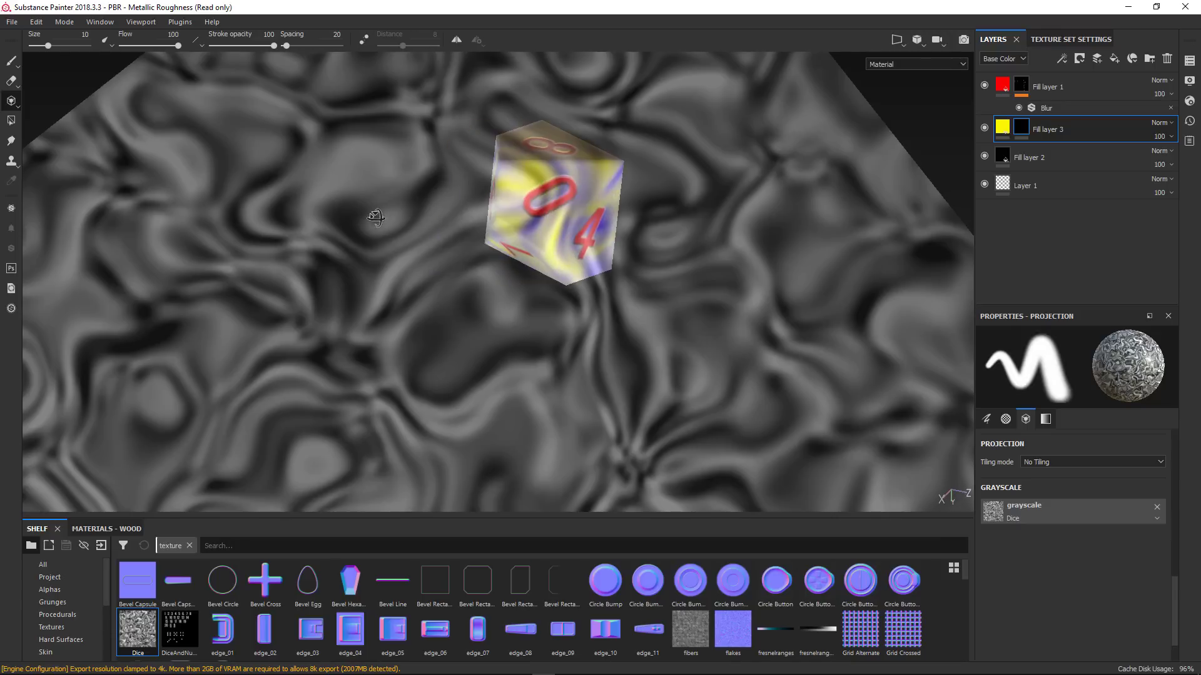
{"action": "mouse_move", "coordinate": [495, 199]}
{"action": "left_mouse_down", "text": "alt"}
{"action": "mouse_move", "coordinate": [575, 301]}
{"action": "mouse_move", "coordinate": [600, 250]}
{"action": "mouse_move", "coordinate": [582, 288]}
{"action": "left_mouse_up", "text": "alt"}
{"action": "mouse_move", "coordinate": [632, 322]}
{"action": "middle_mouse_down", "text": "alt"}
{"action": "mouse_move", "coordinate": [575, 281]}
{"action": "mouse_move", "coordinate": [478, 282]}
{"action": "middle_mouse_up", "text": "alt"}
{"action": "mouse_move", "coordinate": [478, 281]}
{"action": "left_mouse_down", "text": "alt"}
{"action": "mouse_move", "coordinate": [644, 284]}
{"action": "mouse_move", "coordinate": [682, 250]}
{"action": "left_mouse_up", "text": "alt"}
{"action": "mouse_move", "coordinate": [429, 211]}
{"action": "left_mouse_down"}
{"action": "mouse_move", "coordinate": [438, 173]}
{"action": "mouse_move", "coordinate": [487, 225]}
{"action": "mouse_move", "coordinate": [450, 225]}
{"action": "mouse_move", "coordinate": [460, 215]}
{"action": "left_mouse_up"}
{"action": "mouse_move", "coordinate": [606, 253]}
{"action": "left_mouse_down", "text": "alt"}
{"action": "mouse_move", "coordinate": [422, 261]}
{"action": "mouse_move", "coordinate": [491, 306]}
{"action": "left_mouse_up", "text": "alt"}
- Set the base color of Fill layer 2 to black
{"action": "left_click", "coordinate": [1091, 158]}
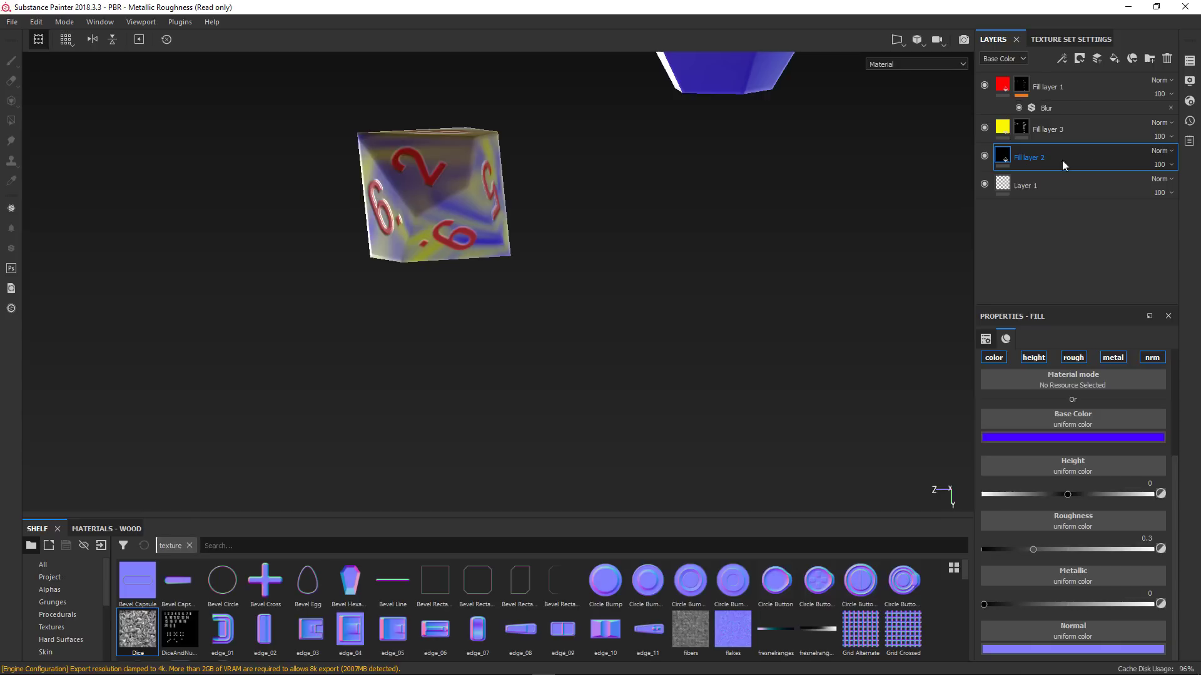
{"action": "left_click_drag", "start_coordinate": [588, 287], "coordinate": [419, 268], "text": "alt"}
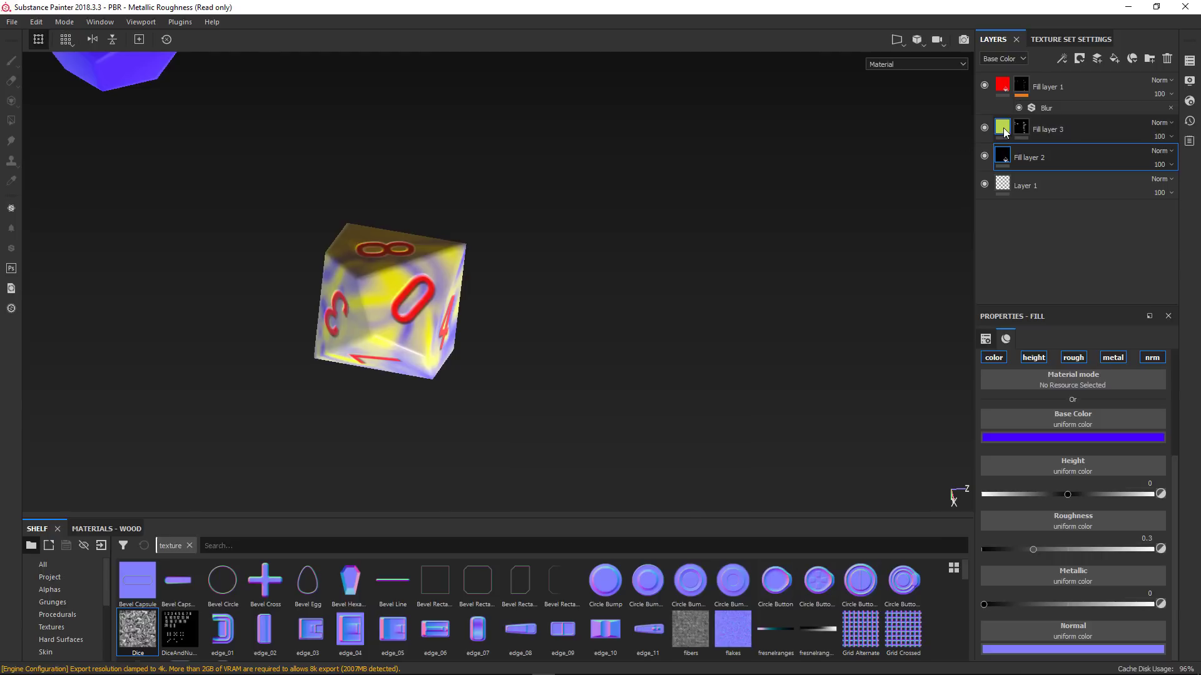
{"action": "left_click", "coordinate": [1050, 440]}
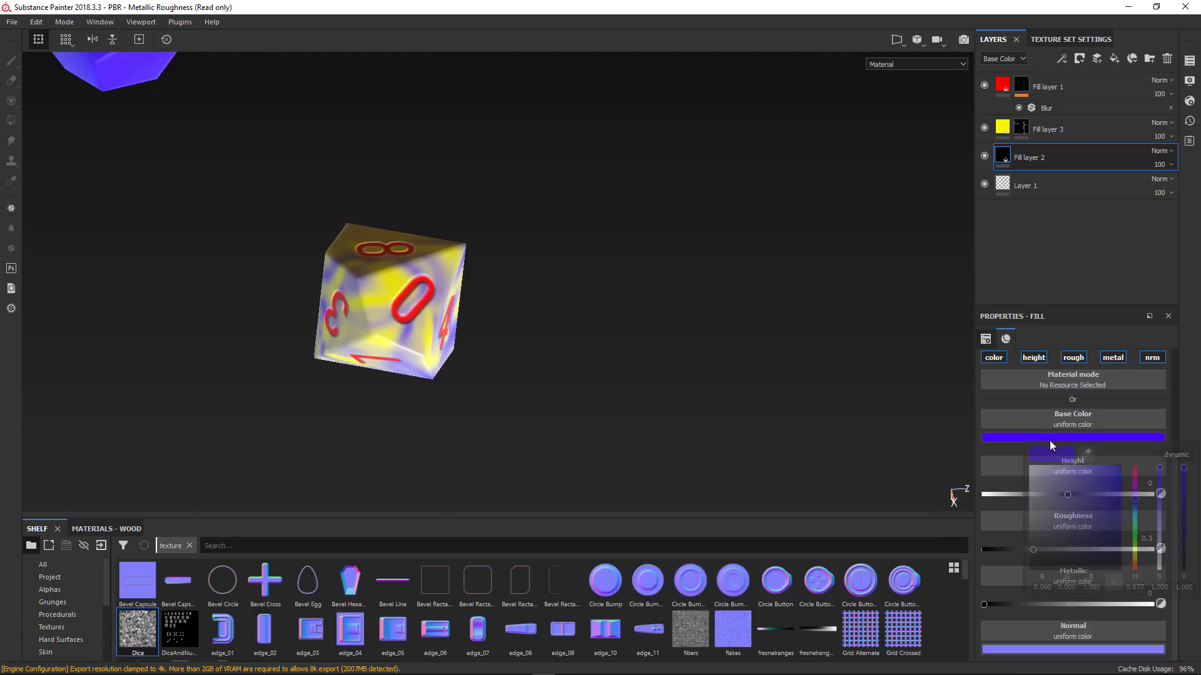
{"action": "left_click_drag", "start_coordinate": [1086, 504], "coordinate": [998, 603]}
{"action": "left_click", "coordinate": [1047, 285]}
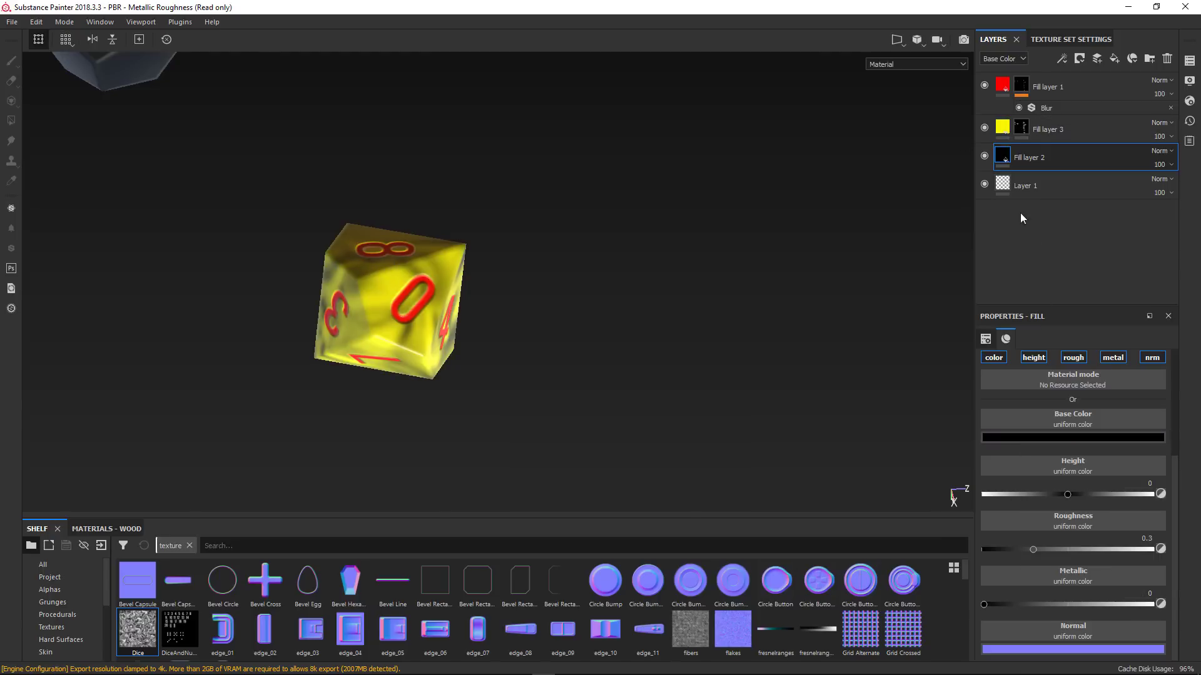
- Set the base color of Fill layer 3 to white
{"action": "left_click", "coordinate": [1003, 130]}
{"action": "left_click", "coordinate": [1041, 440]}
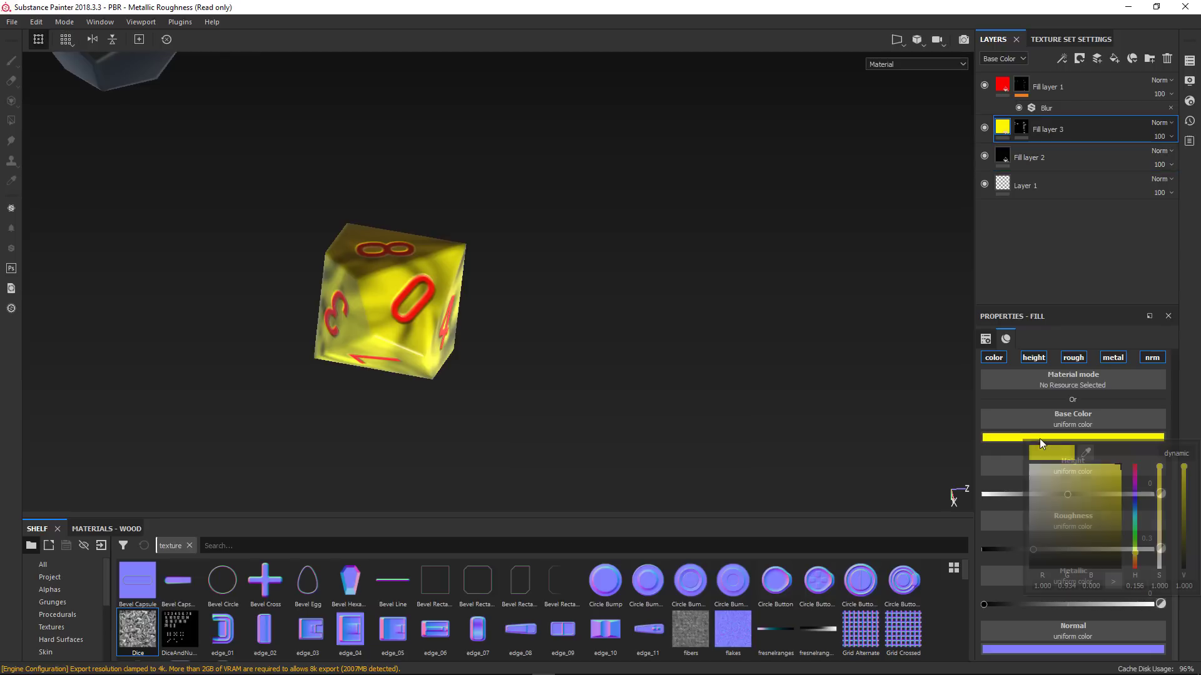
{"action": "left_click_drag", "start_coordinate": [1055, 527], "coordinate": [1015, 430]}
{"action": "left_click", "coordinate": [1025, 267]}
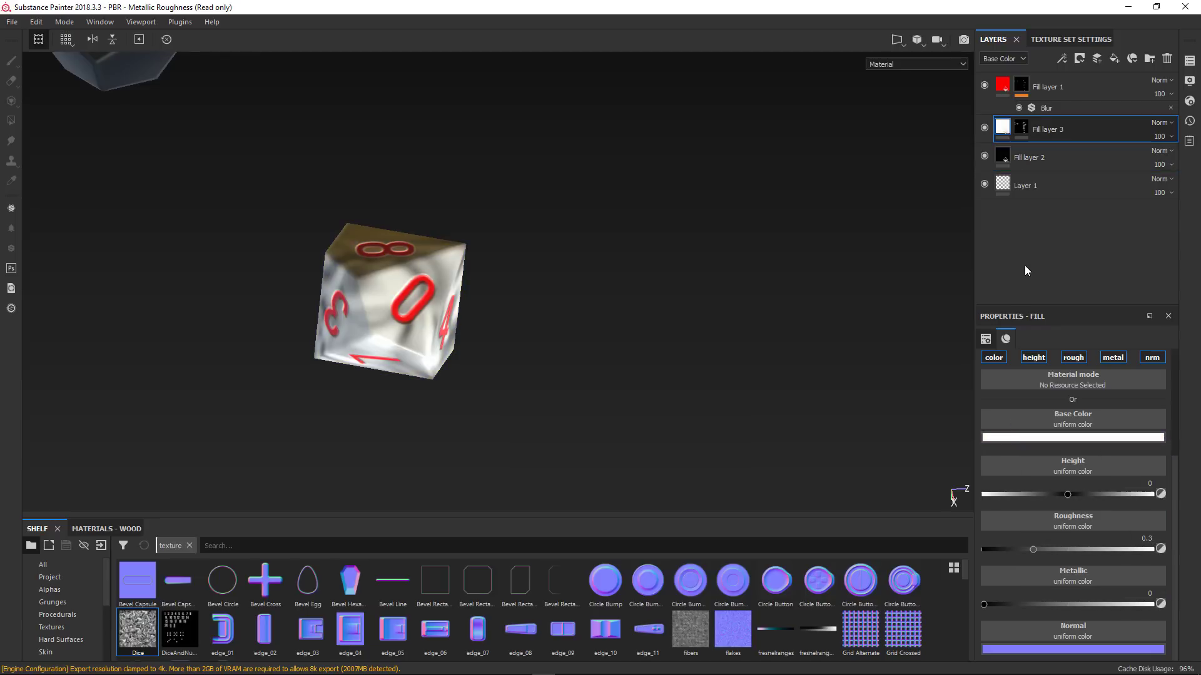
- Inspect the black and white swirls on the die and hide the red number layer, Fill layer 1
{"action": "left_click_drag", "start_coordinate": [713, 283], "coordinate": [646, 275], "text": "alt"}
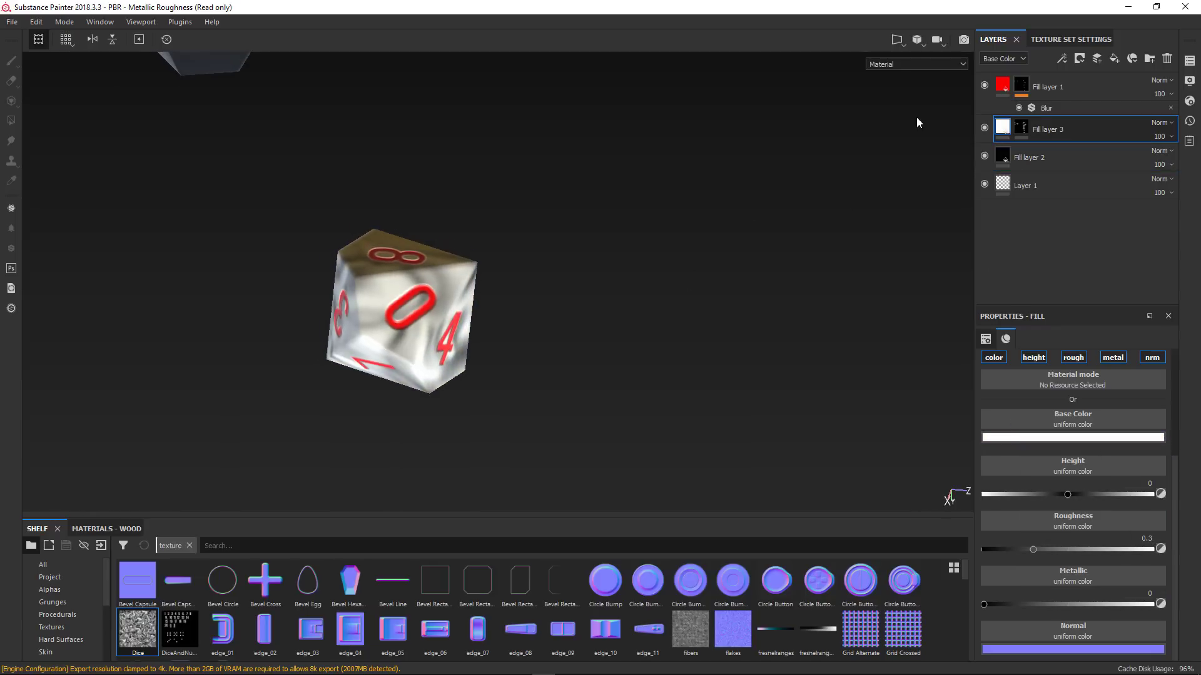
{"action": "left_click_drag", "start_coordinate": [751, 228], "coordinate": [538, 294], "text": "alt"}
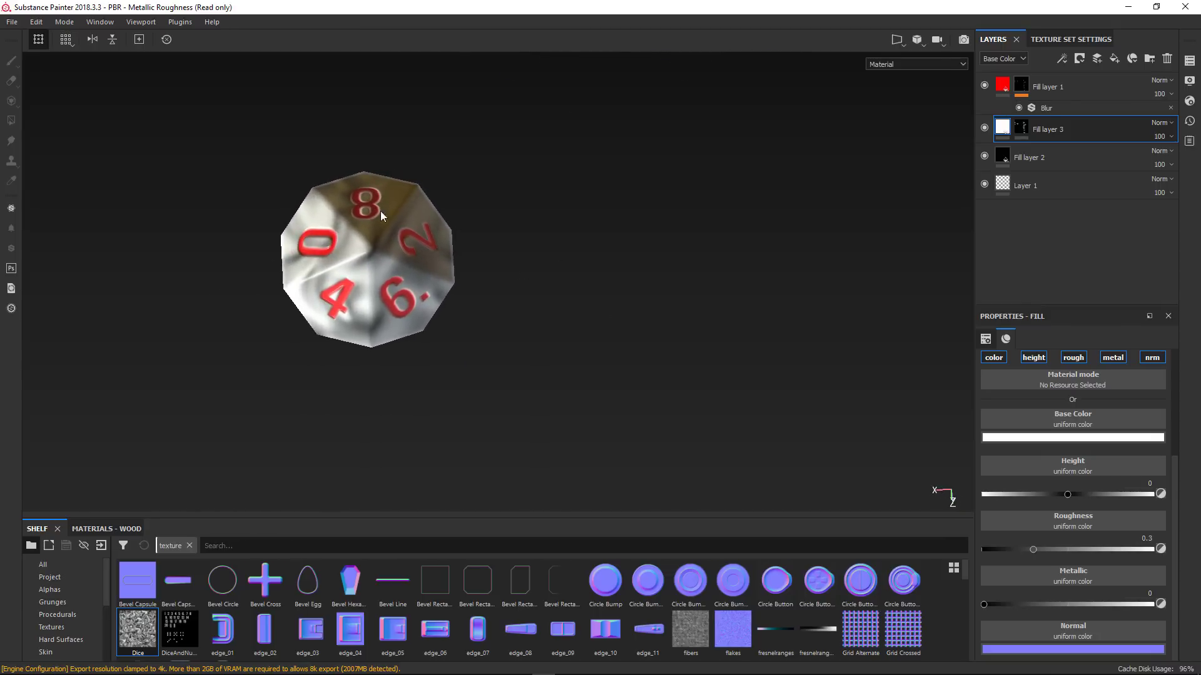
{"action": "scroll", "coordinate": [381, 342], "scroll_direction": "up", "scroll_amount": 3}
{"action": "scroll", "coordinate": [381, 342], "scroll_direction": "down", "scroll_amount": 1}
{"action": "middle_click_drag", "start_coordinate": [484, 289], "coordinate": [503, 335], "text": "alt"}
{"action": "scroll", "coordinate": [436, 315], "scroll_direction": "down", "scroll_amount": 2}
{"action": "scroll", "coordinate": [434, 314], "scroll_direction": "up", "scroll_amount": 6}
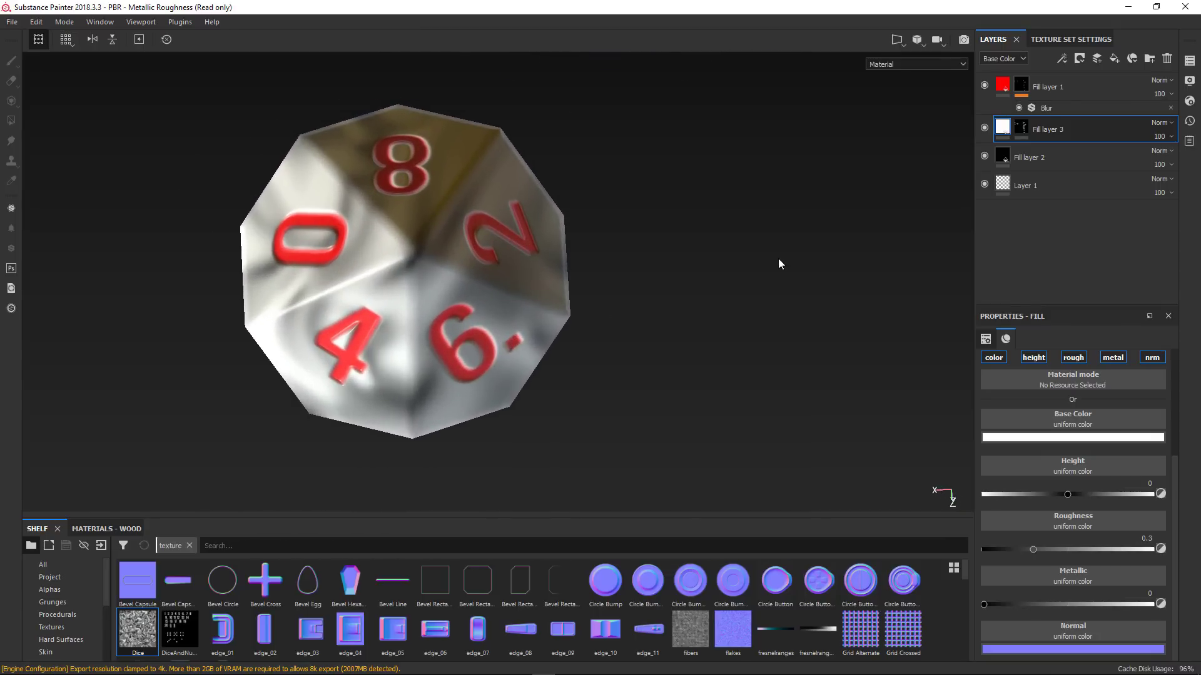
{"action": "left_click", "coordinate": [984, 87]}
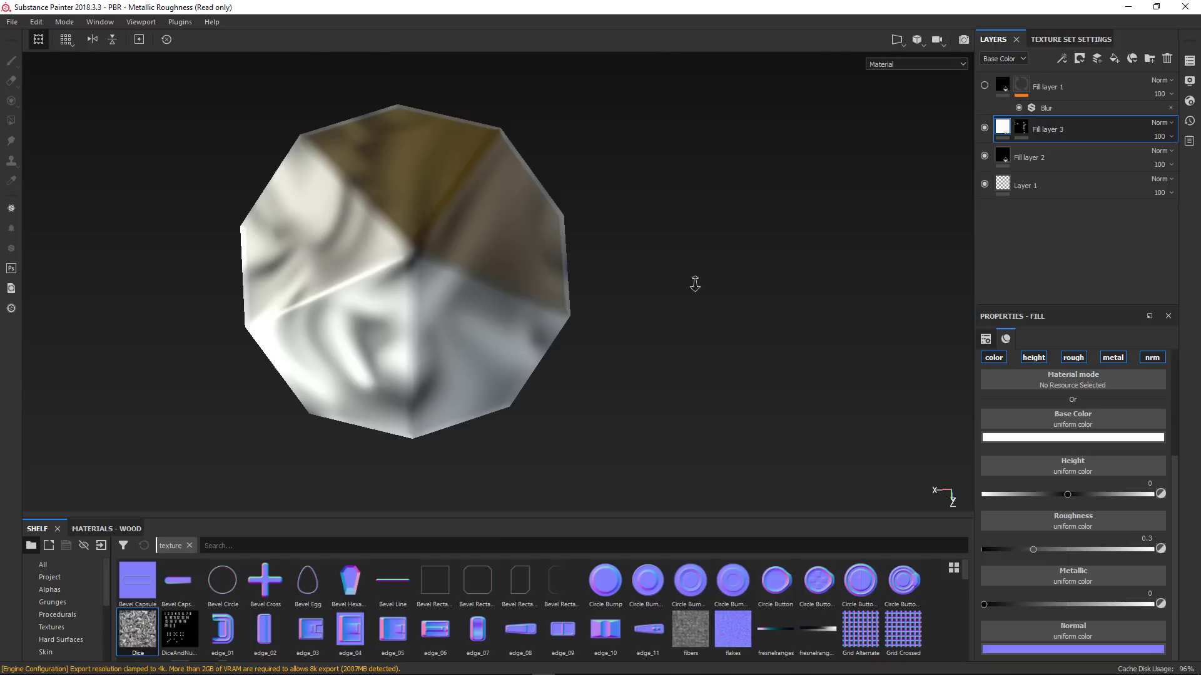
{"action": "left_click_drag", "start_coordinate": [695, 284], "coordinate": [373, 369], "text": "alt"}
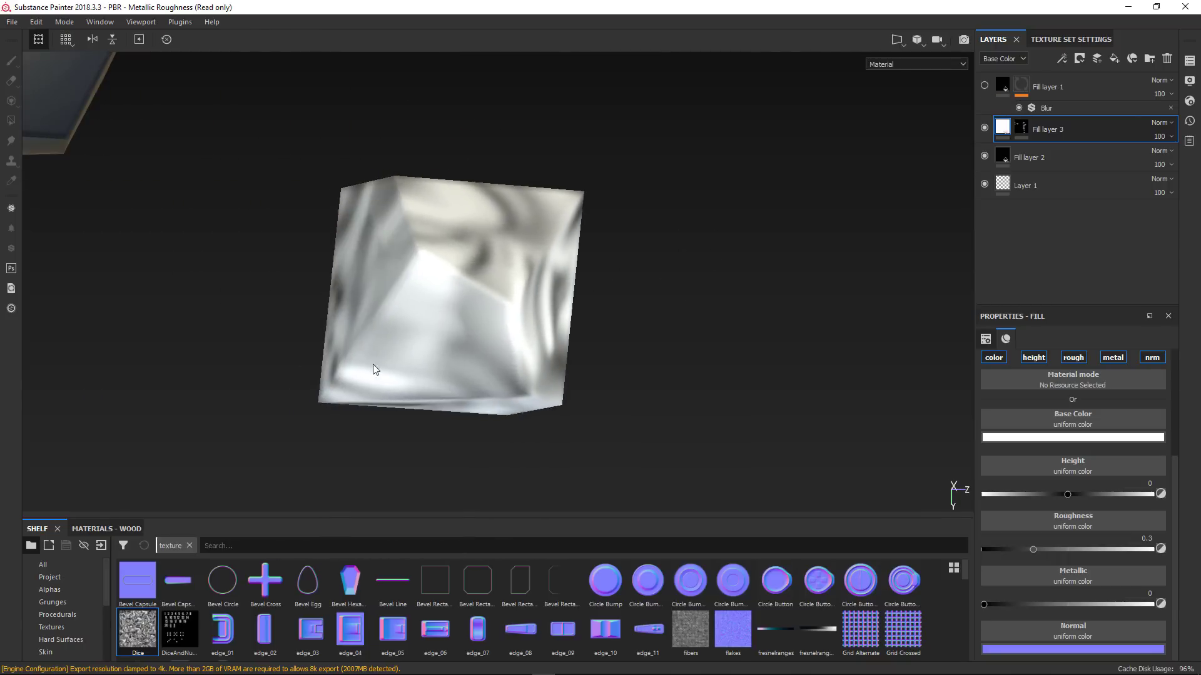
{"action": "left_click_drag", "start_coordinate": [449, 286], "coordinate": [568, 280], "text": "alt"}
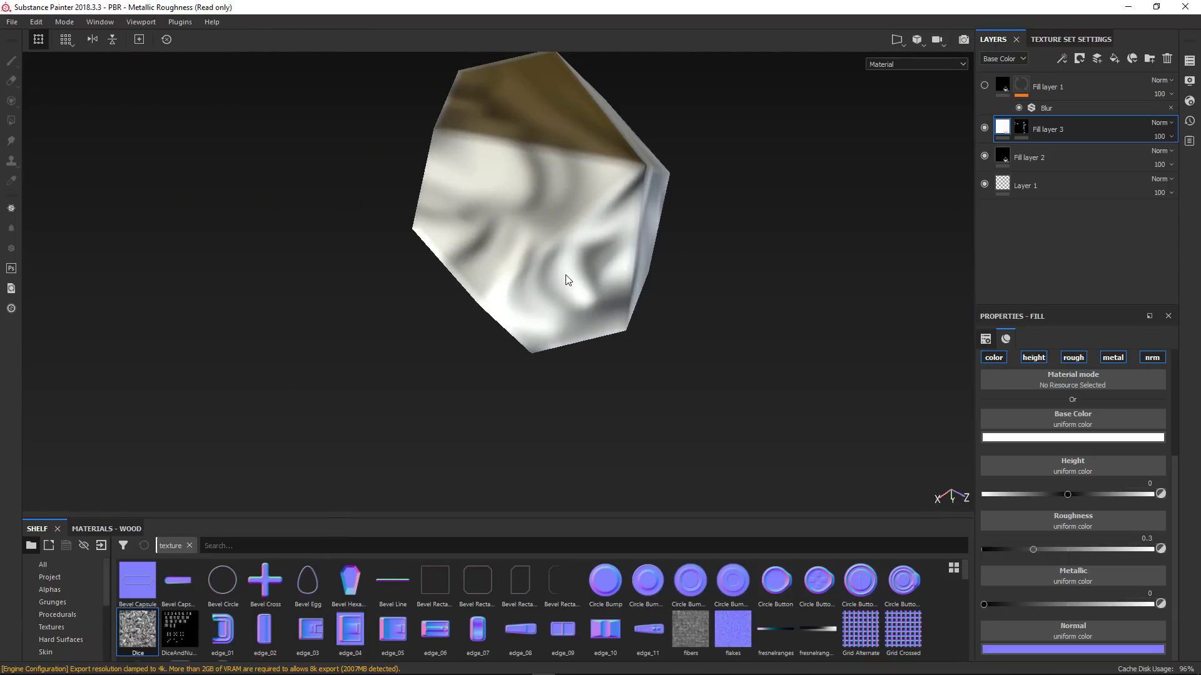
- Export the DefaultMaterial textures using the Unity 5 (Standard Metallic) configuration
{"action": "left_click", "coordinate": [12, 22]}
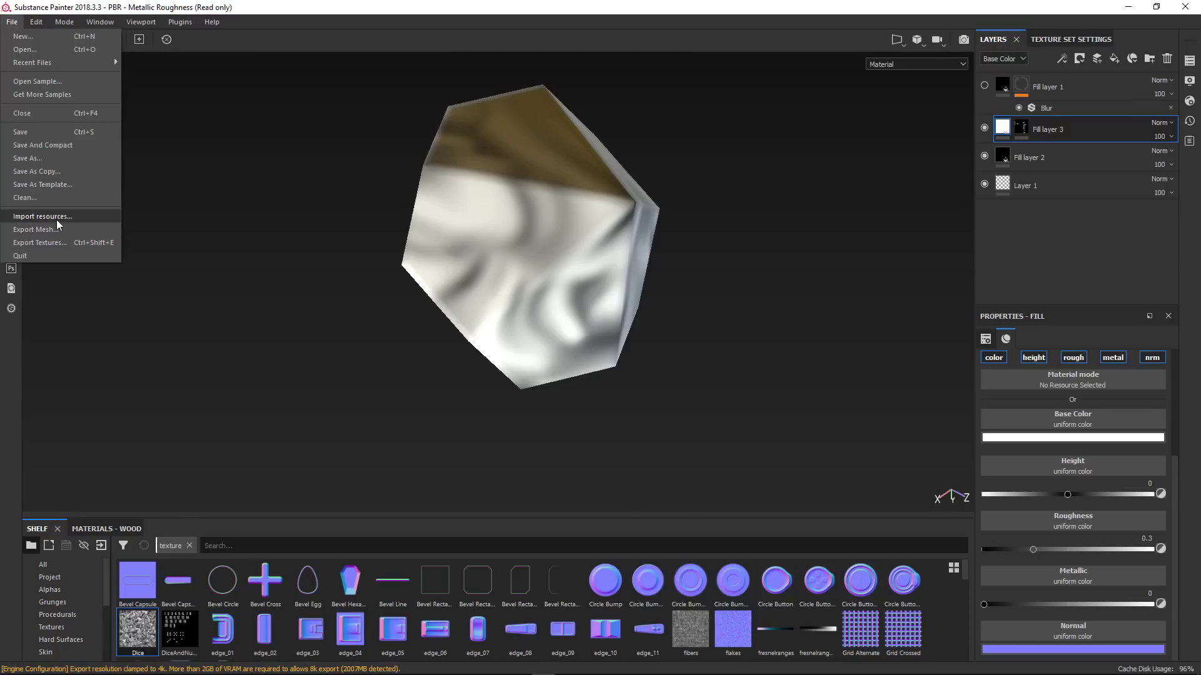
{"action": "left_click", "coordinate": [58, 243]}
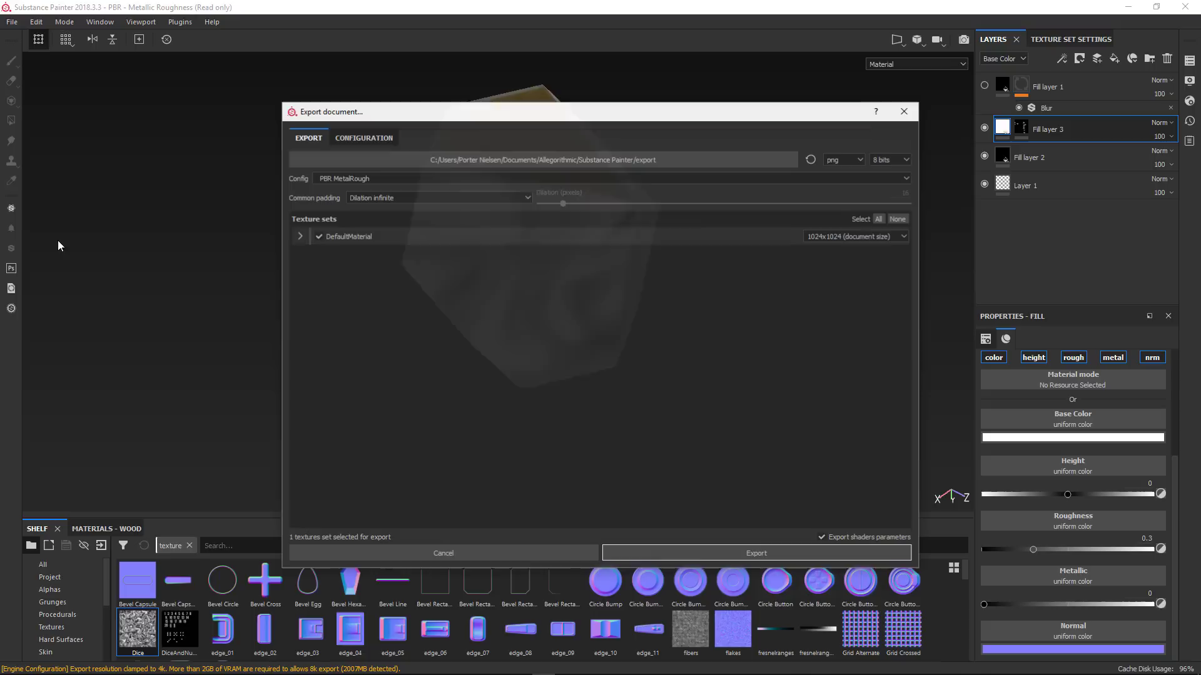
{"action": "left_click", "coordinate": [453, 178]}
{"action": "scroll", "coordinate": [413, 216], "scroll_direction": "down", "scroll_amount": 6}
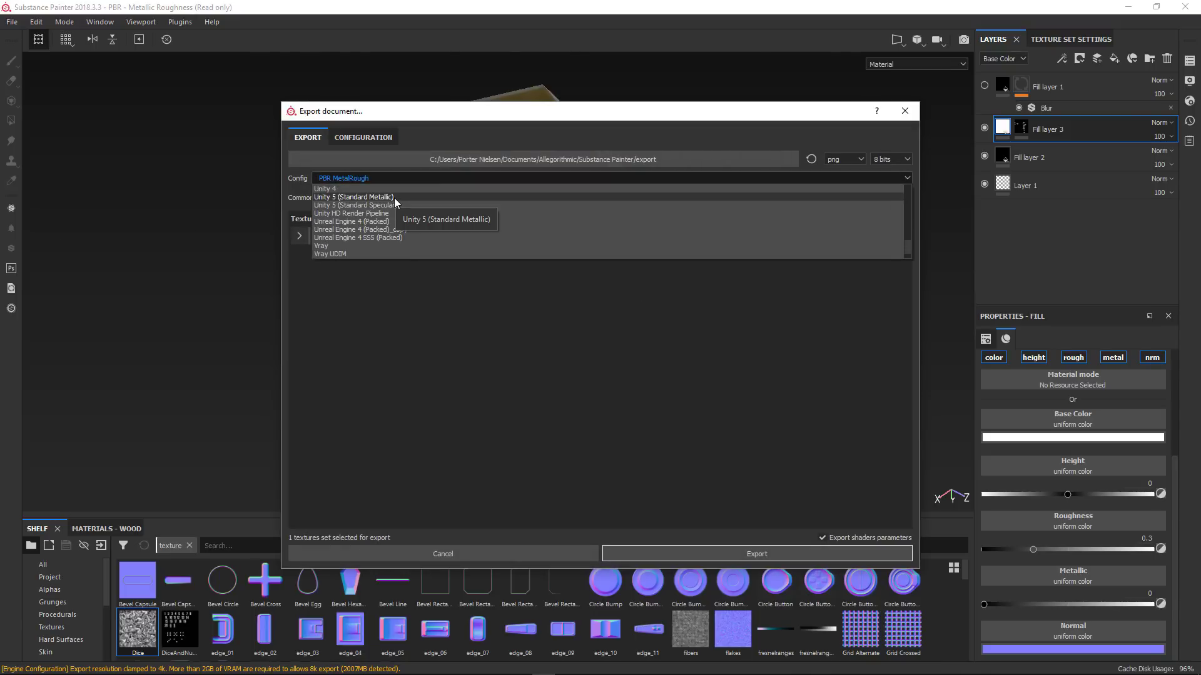
{"action": "left_click", "coordinate": [394, 198]}
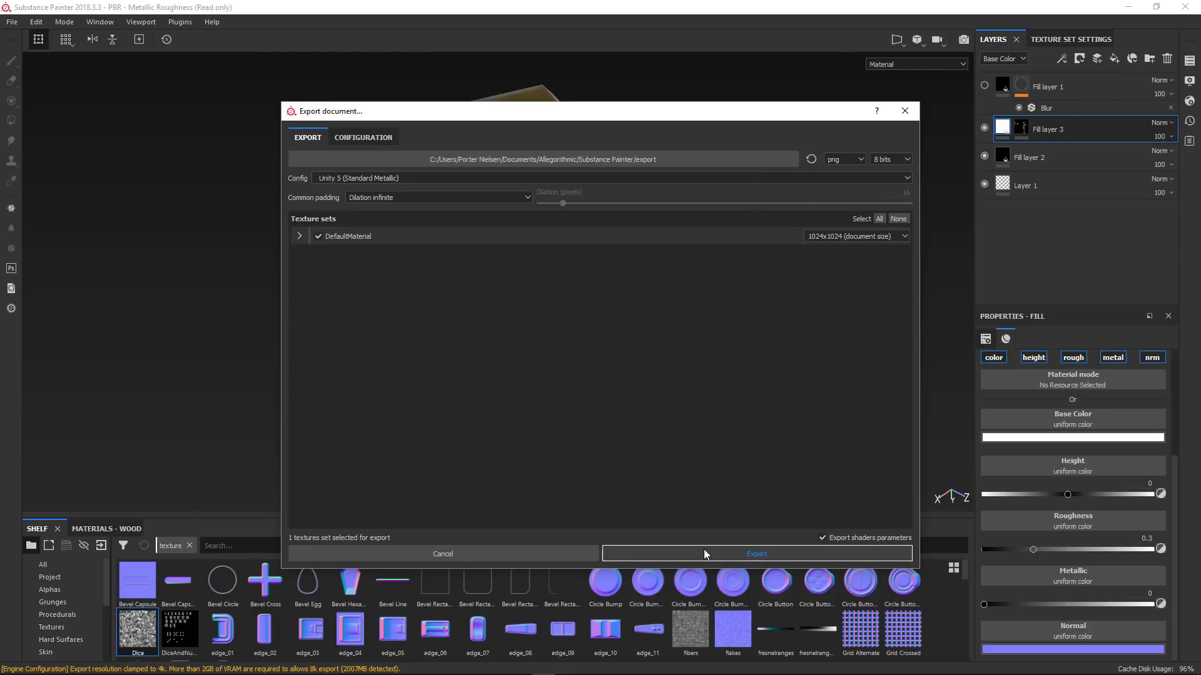
{"action": "left_click", "coordinate": [614, 553]}
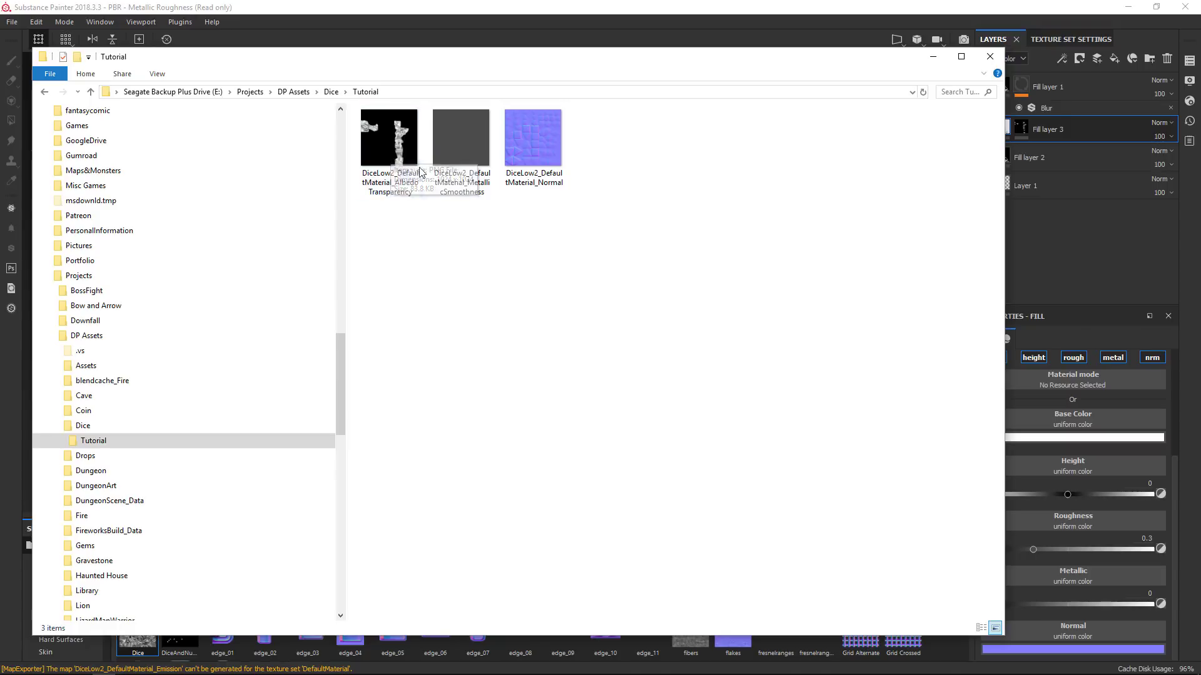
- Rename the exported AlbedoTransparency image in the Tutorial folder as Color1
{"action": "left_click", "coordinate": [383, 142]}
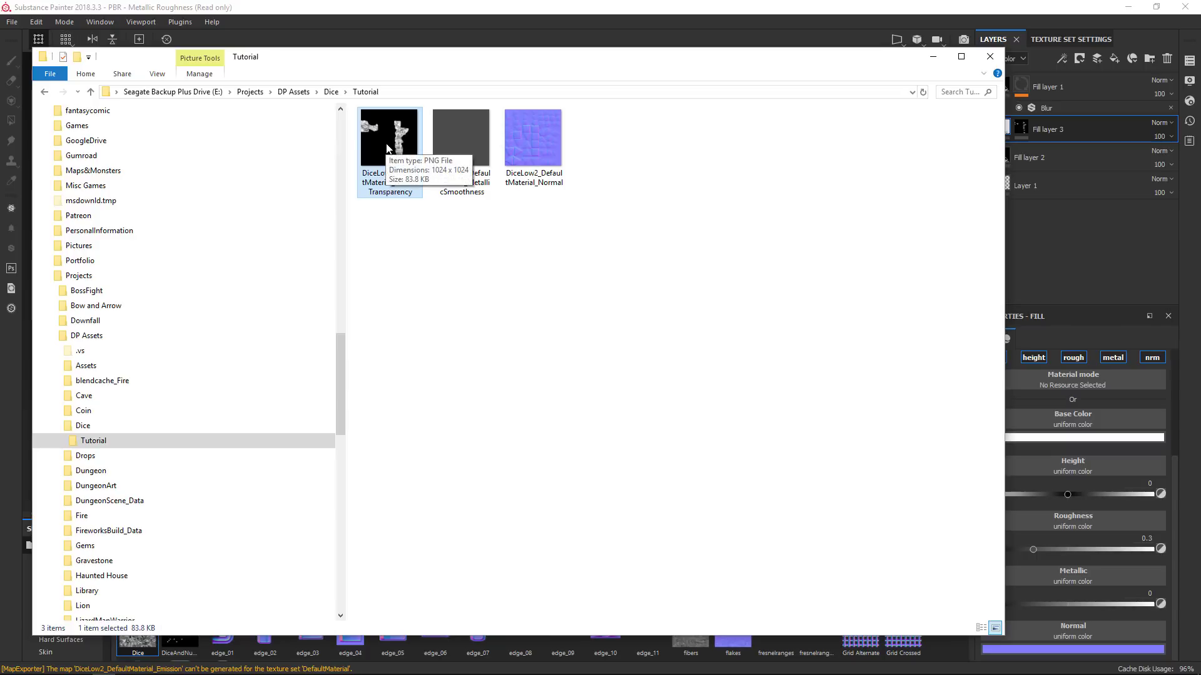
{"action": "right_click", "coordinate": [380, 190]}
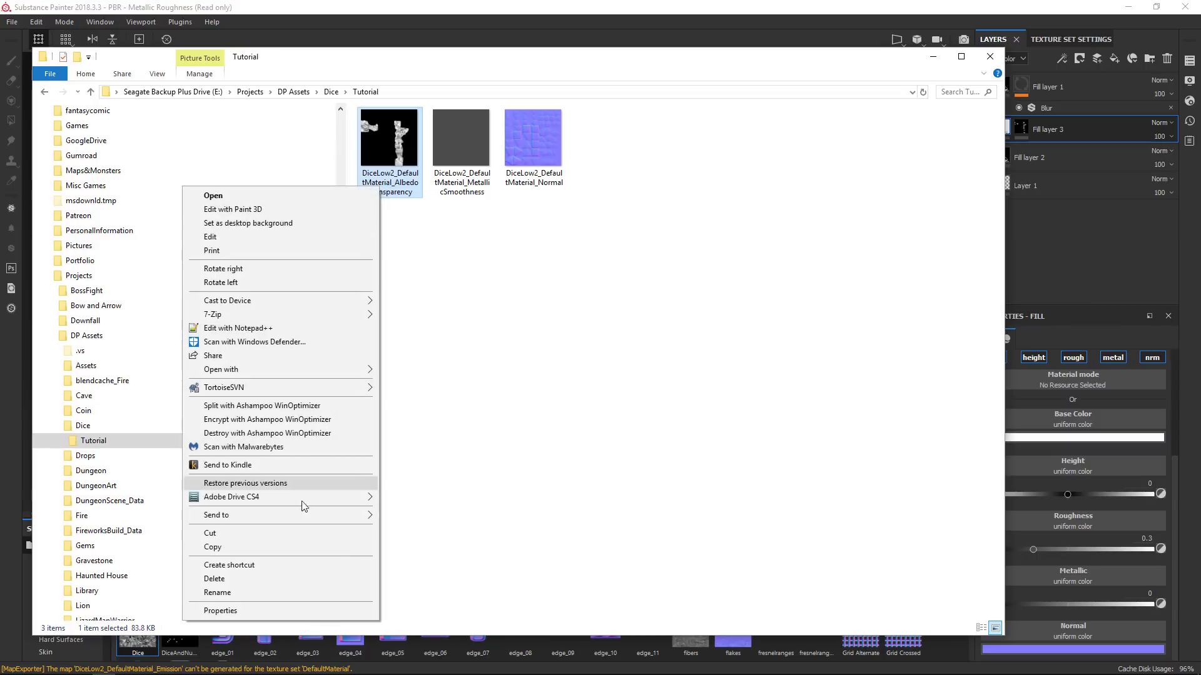
{"action": "left_click", "coordinate": [261, 592]}
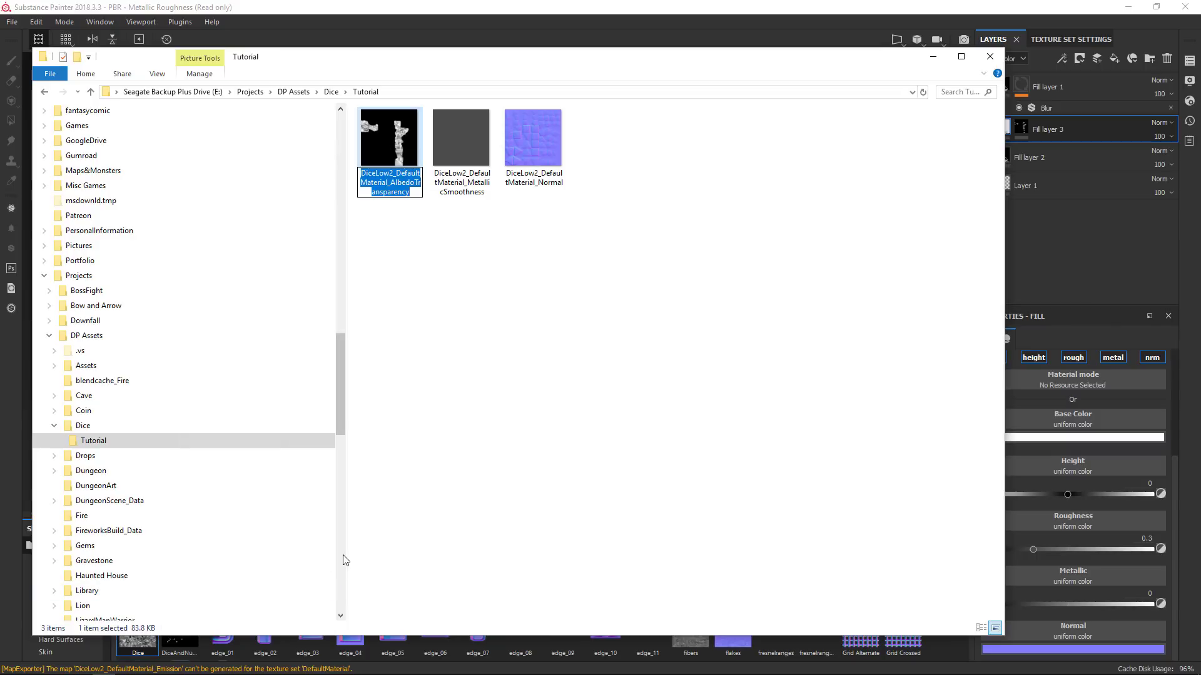
{"action": "type", "text": "Color1"}
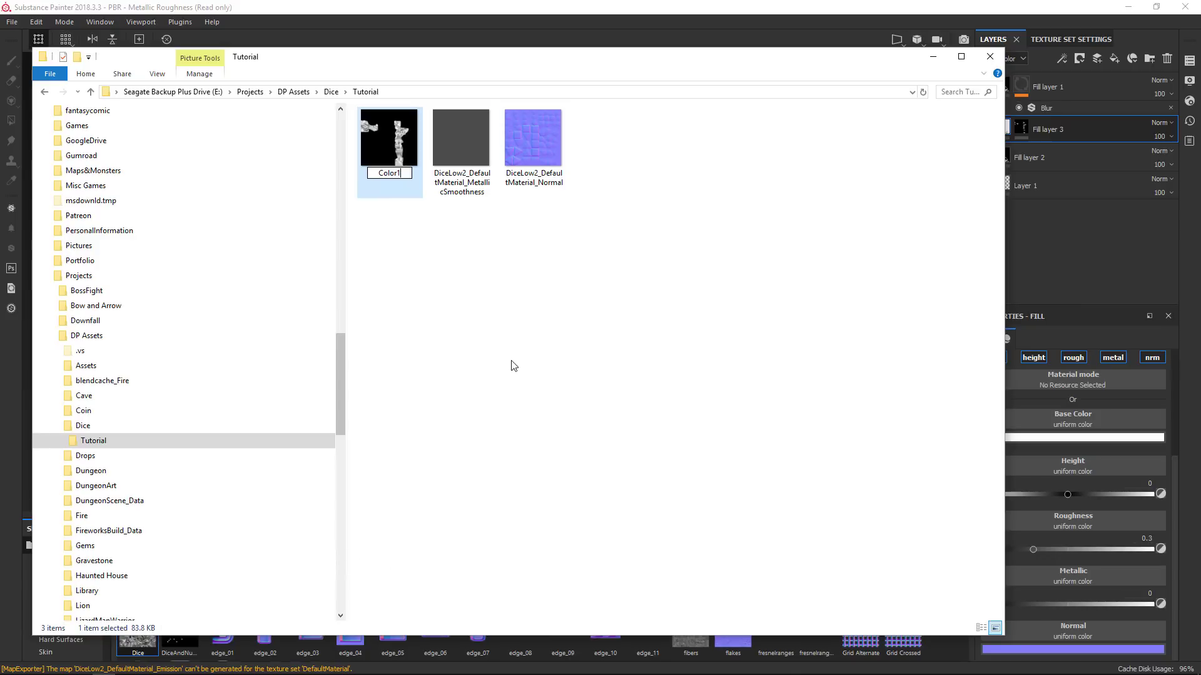
{"action": "left_click", "coordinate": [628, 214]}
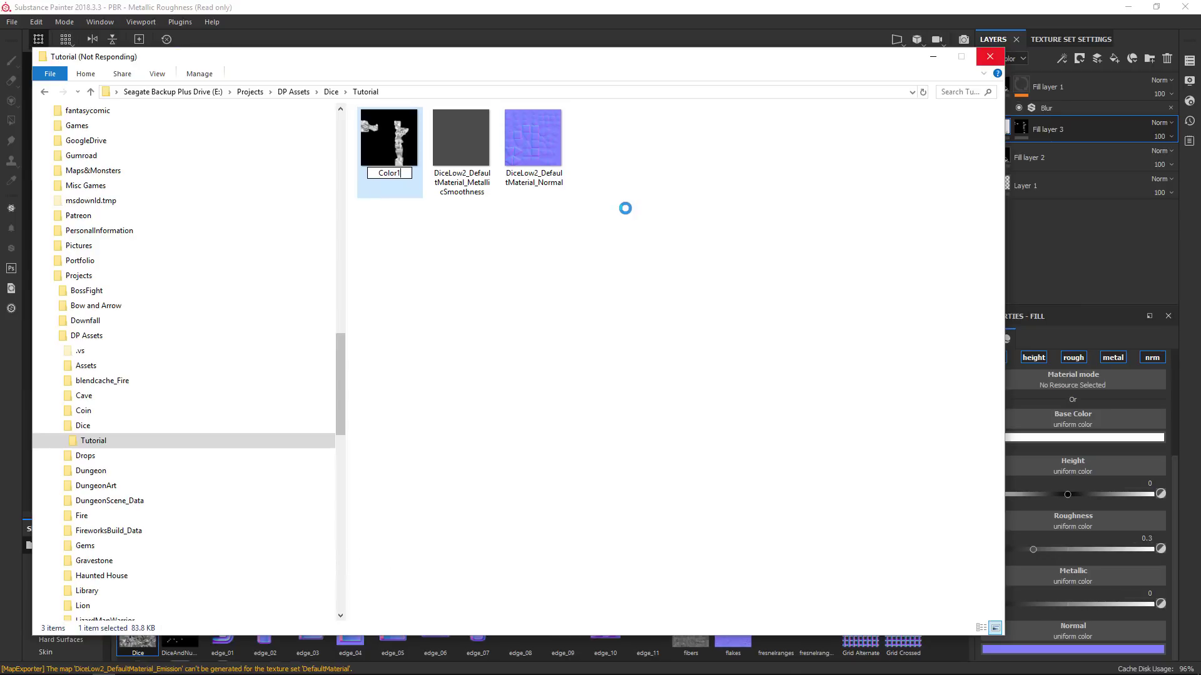
- Return to Substance Painter, show the number layer Fill layer 1 and hide the swirl layer Fill layer 3
{"action": "left_click", "coordinate": [482, 29]}
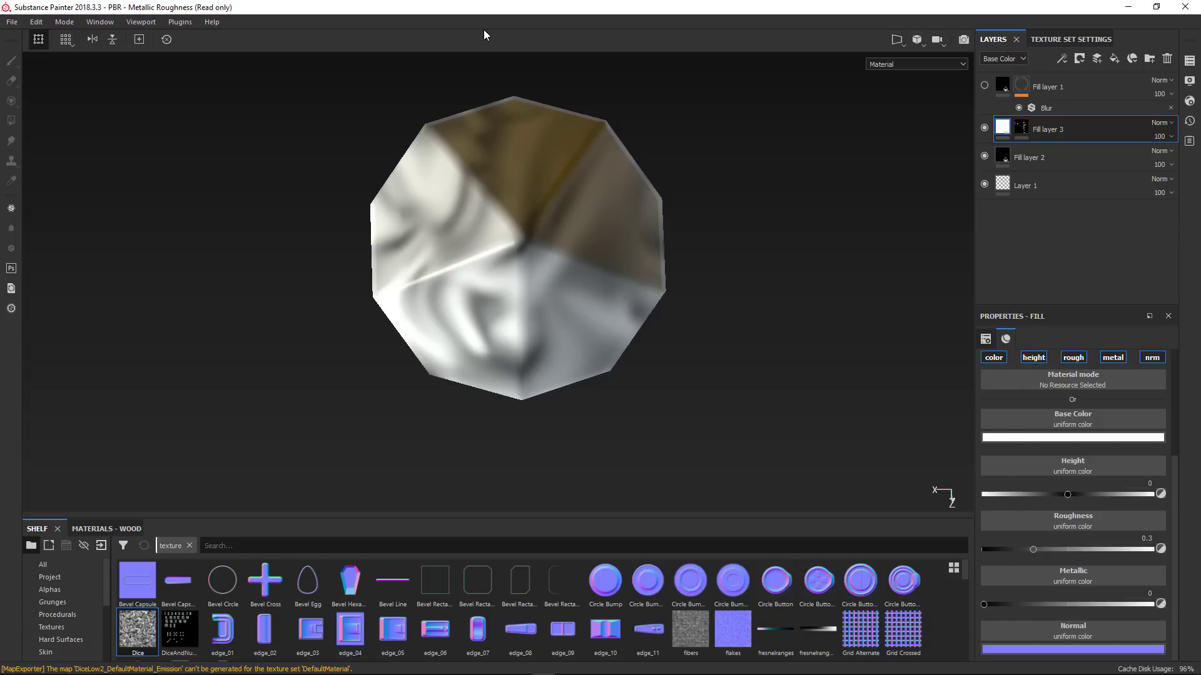
{"action": "left_click", "coordinate": [984, 86]}
{"action": "left_click", "coordinate": [984, 128]}
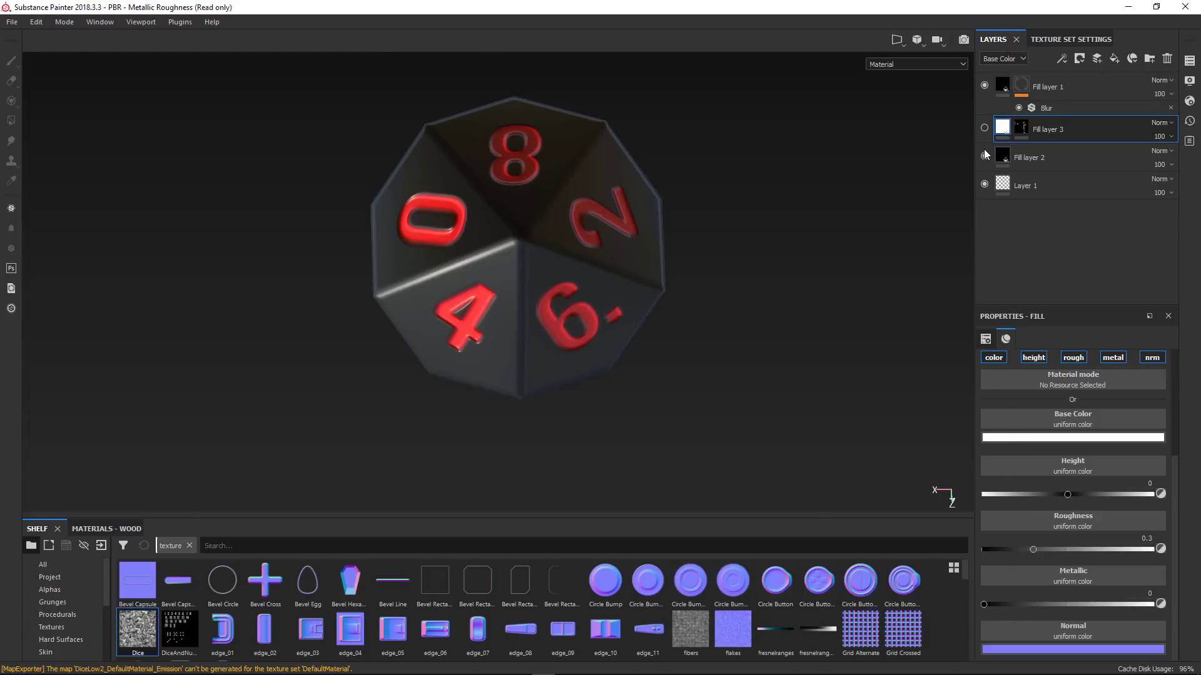
- Set the base color of Fill layer 1 to white so the die's numbers are white on black
{"action": "left_click", "coordinate": [1000, 87]}
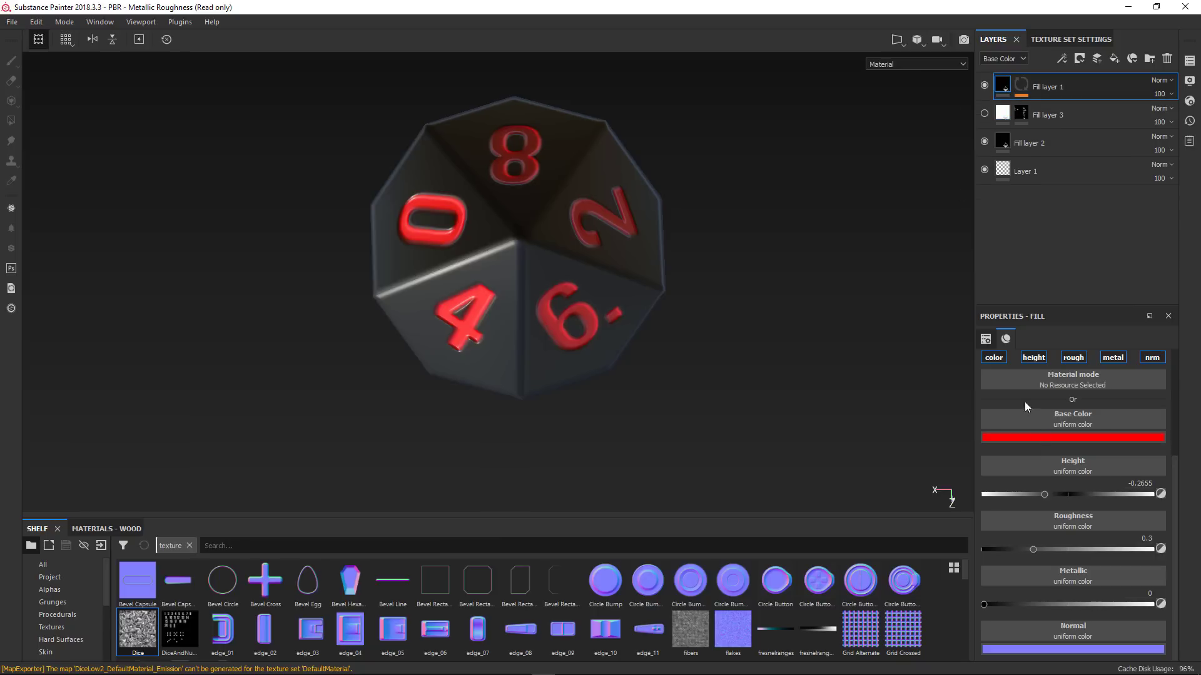
{"action": "left_click", "coordinate": [1033, 438]}
{"action": "left_click_drag", "start_coordinate": [1057, 494], "coordinate": [851, 316]}
{"action": "scroll", "coordinate": [794, 297], "scroll_direction": "up", "scroll_amount": 3}
{"action": "scroll", "coordinate": [719, 325], "scroll_direction": "down", "scroll_amount": 5}
{"action": "left_click_drag", "start_coordinate": [636, 354], "coordinate": [570, 321], "text": "alt"}
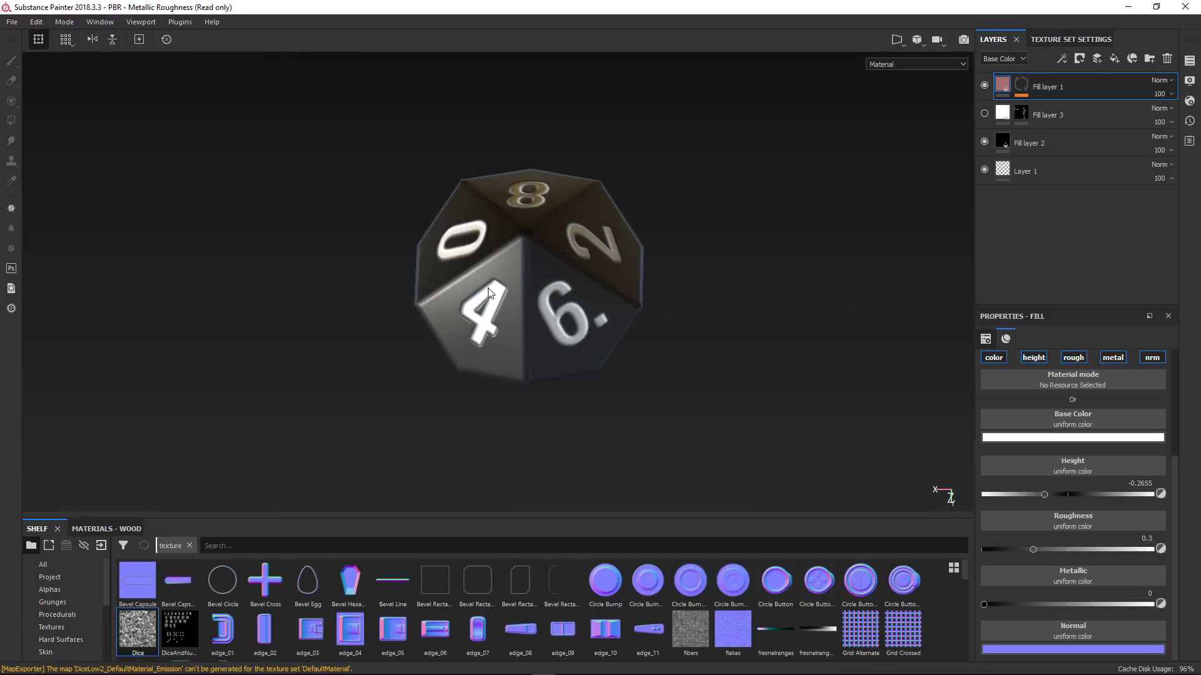
- Export the white-number DefaultMaterial textures as 8-bit PNG files using the Unity 5 (Standard Metallic) configuration
{"action": "left_click", "coordinate": [19, 22]}
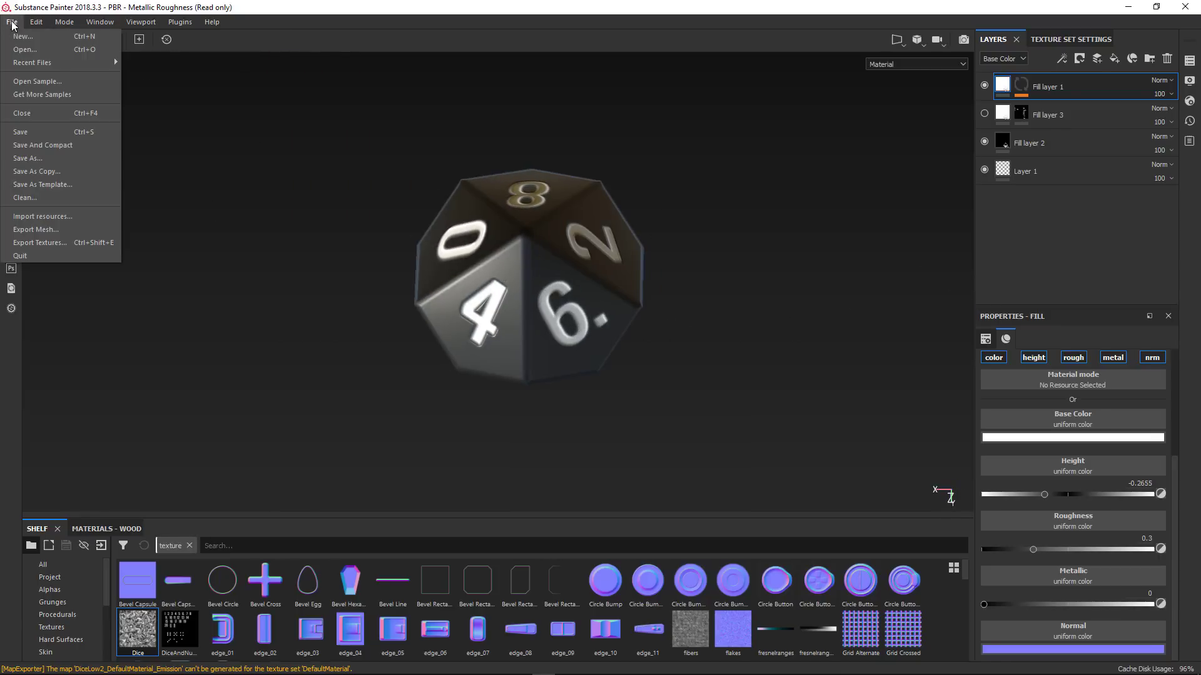
{"action": "left_click", "coordinate": [60, 241]}
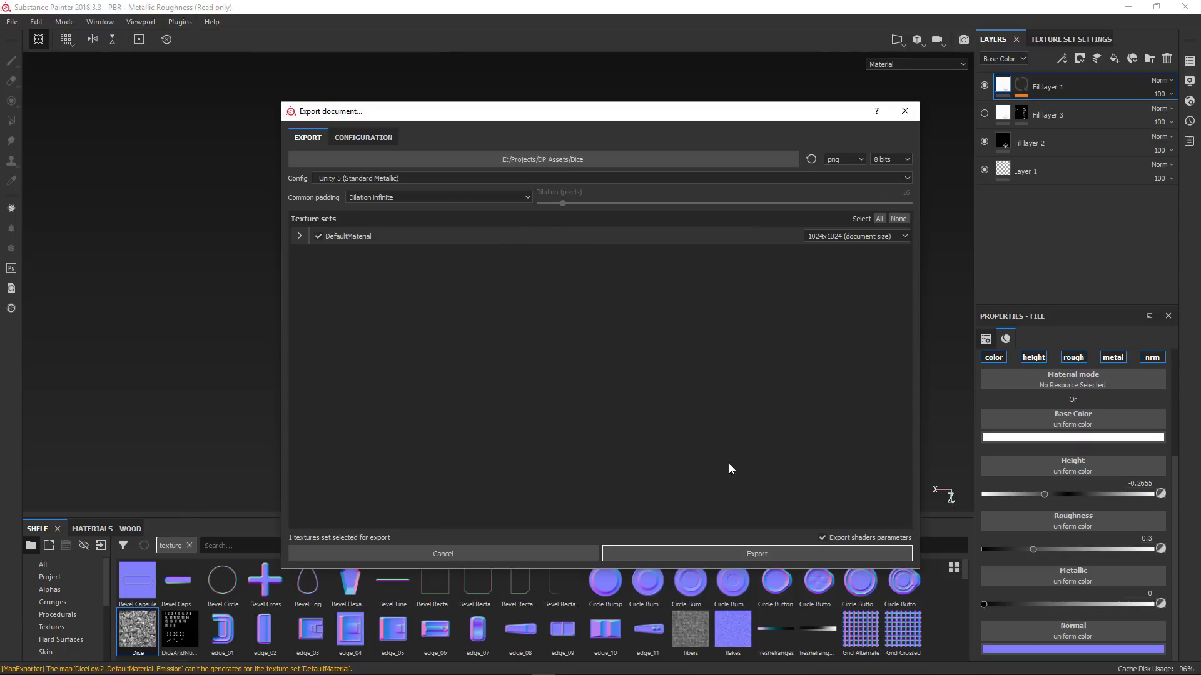
{"action": "left_click", "coordinate": [729, 554]}
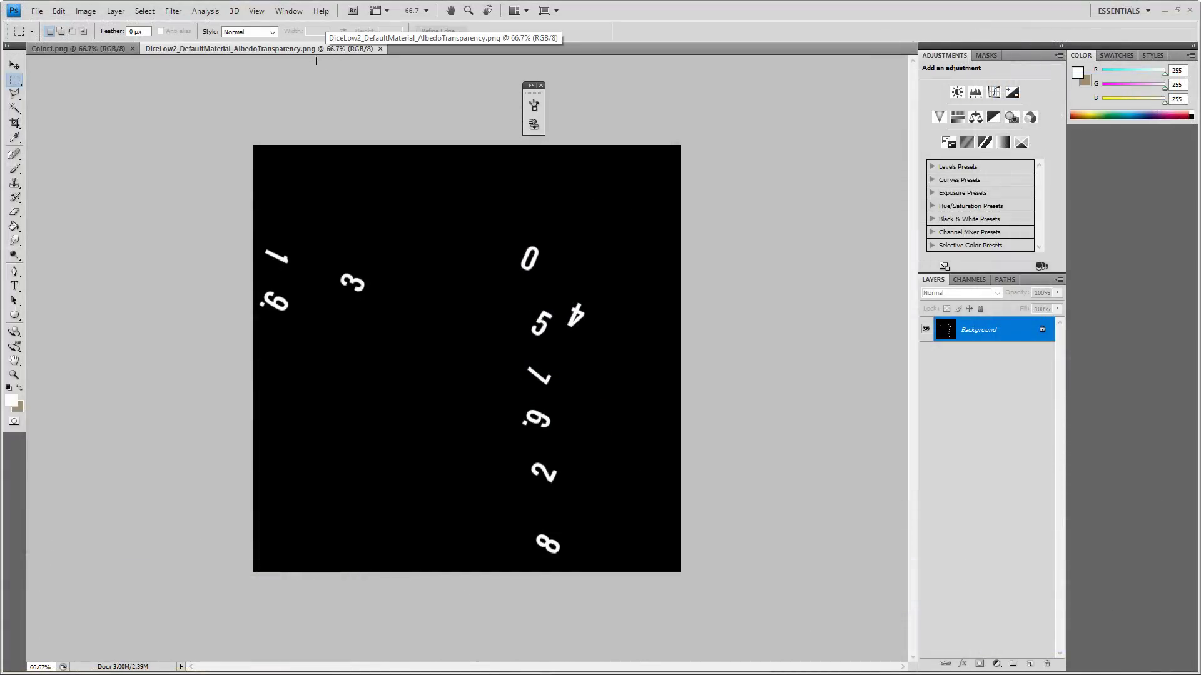
- In Photoshop, compare the Color1.png swirl map with the AlbedoTransparency number map
{"action": "left_click", "coordinate": [90, 46]}
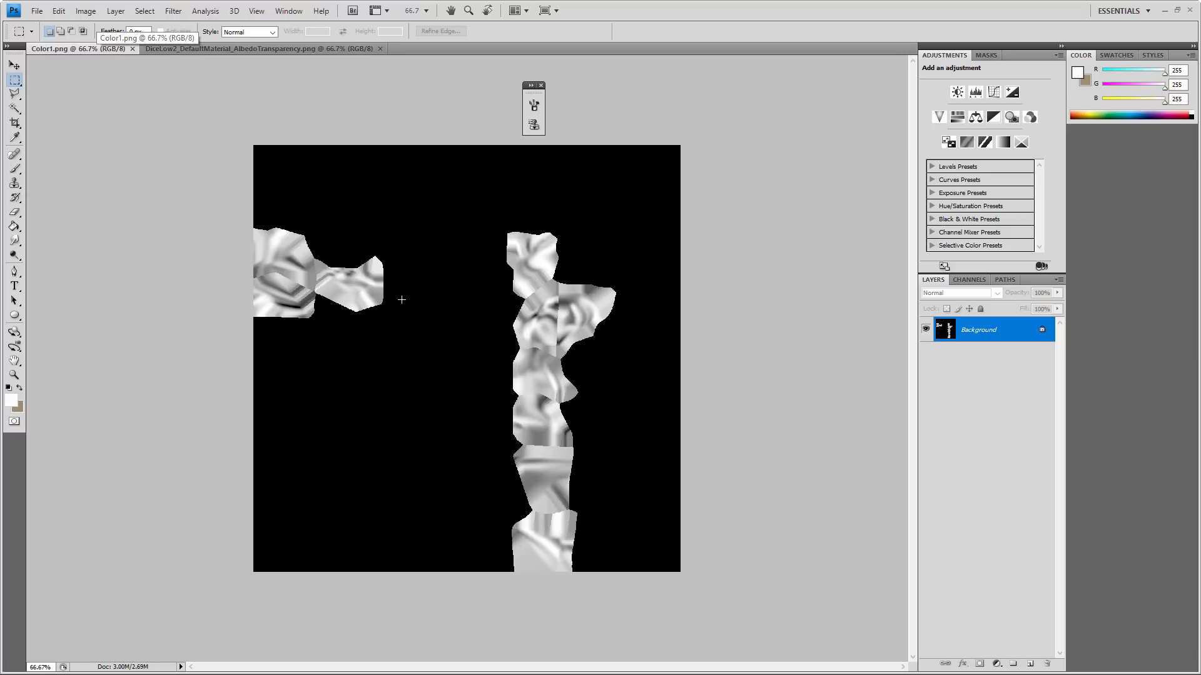
{"action": "scroll", "coordinate": [413, 331], "scroll_direction": "up", "scroll_amount": 2, "text": "alt"}
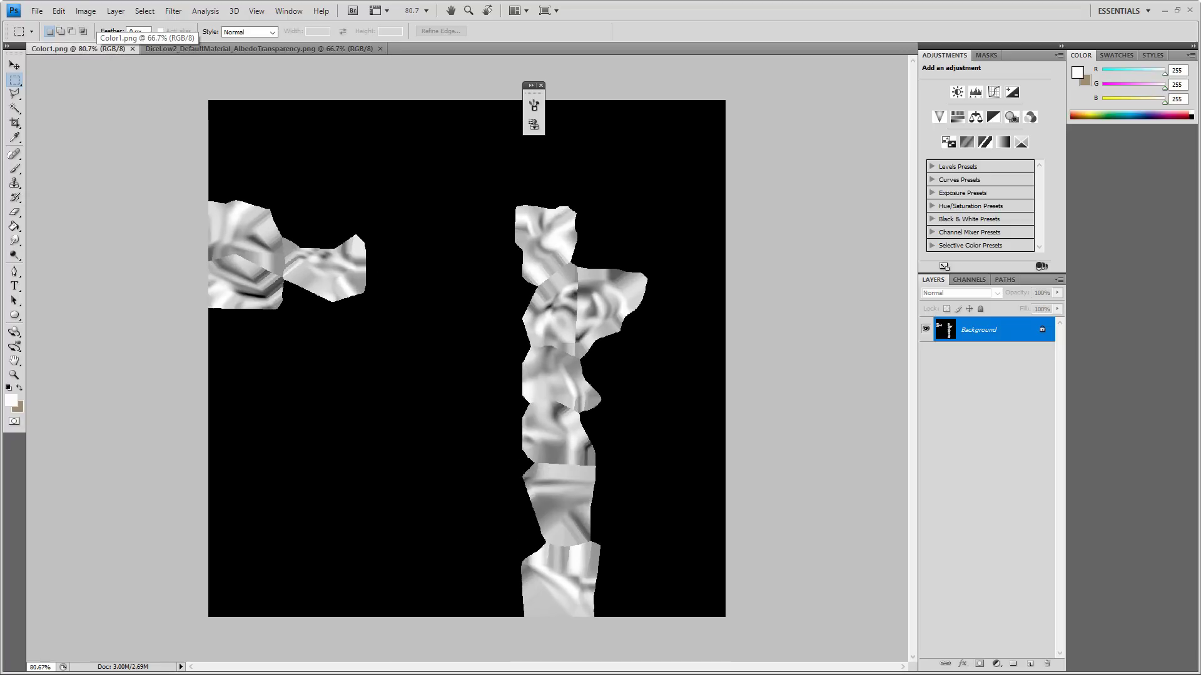
{"action": "left_click", "coordinate": [178, 50]}
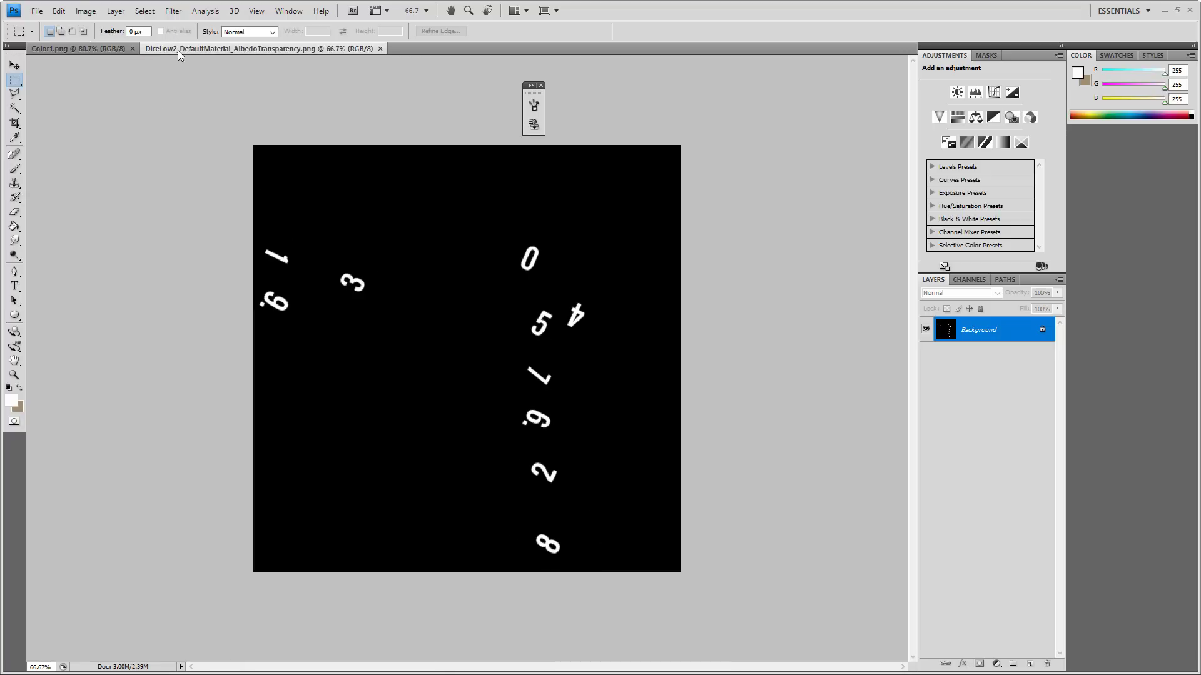
{"action": "left_click", "coordinate": [68, 48]}
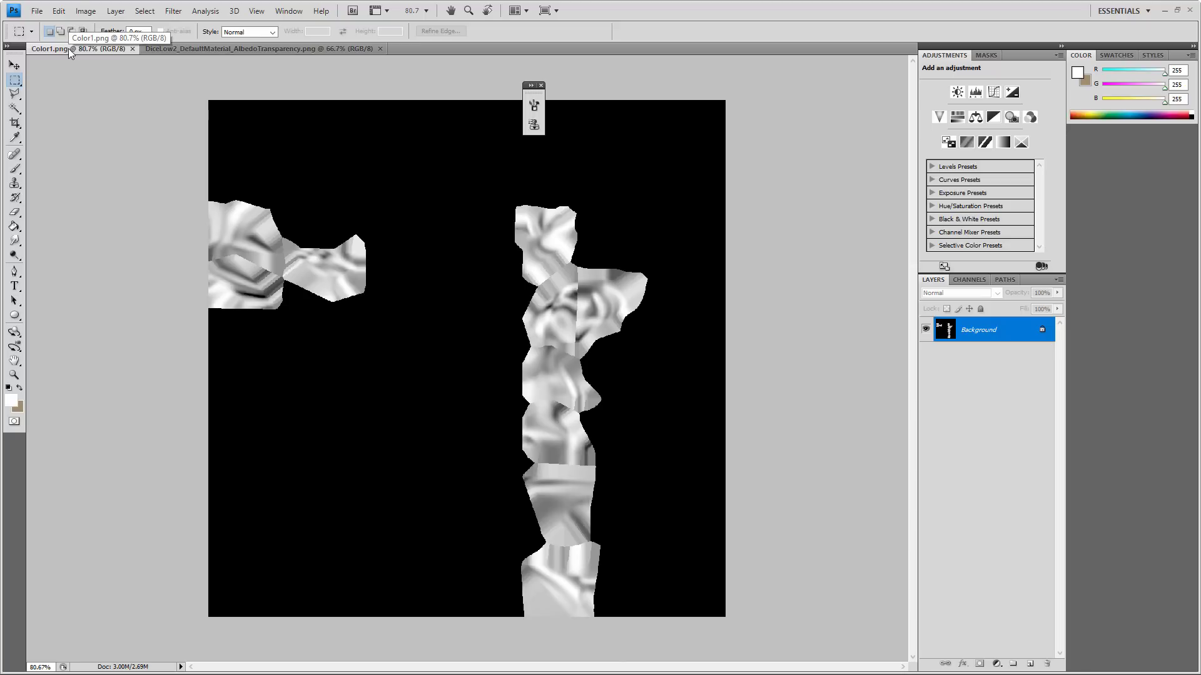
- Add a Gradient Map adjustment layer above the Color1.png background, try several gradient presets and choose Black, White
{"action": "right_click", "coordinate": [994, 330]}
{"action": "left_click", "coordinate": [948, 414]}
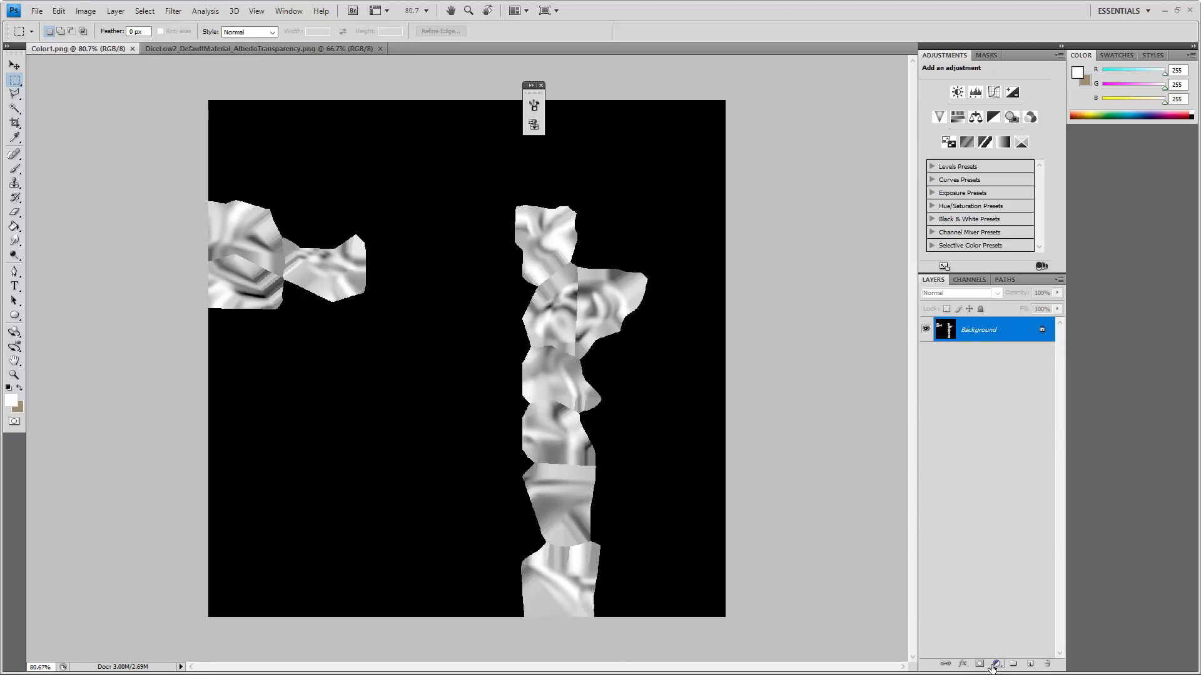
{"action": "left_click", "coordinate": [1003, 144]}
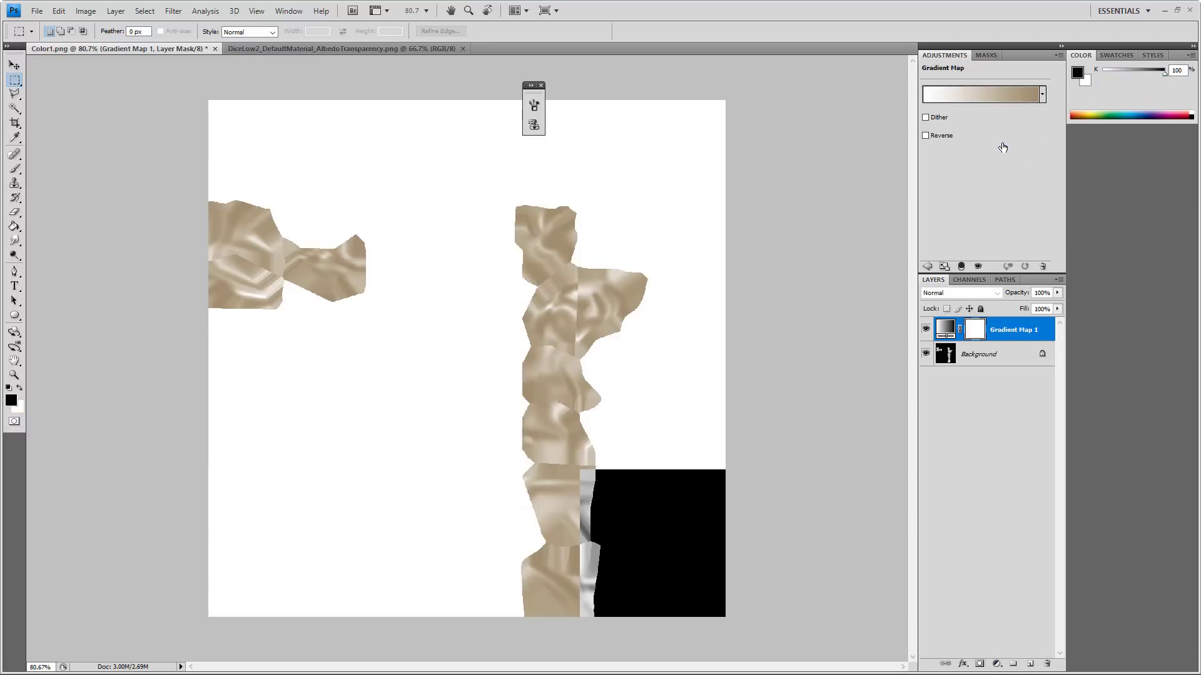
{"action": "left_click", "coordinate": [980, 93]}
{"action": "left_click", "coordinate": [817, 210]}
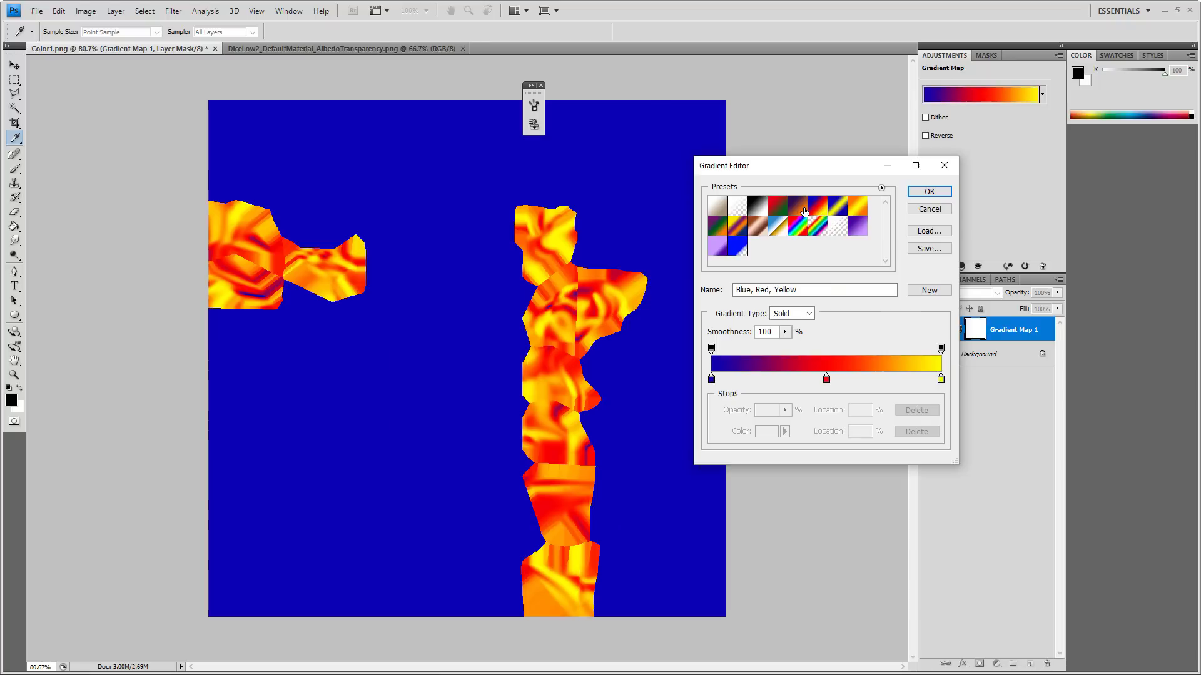
{"action": "left_click", "coordinate": [799, 212]}
{"action": "left_click", "coordinate": [776, 211]}
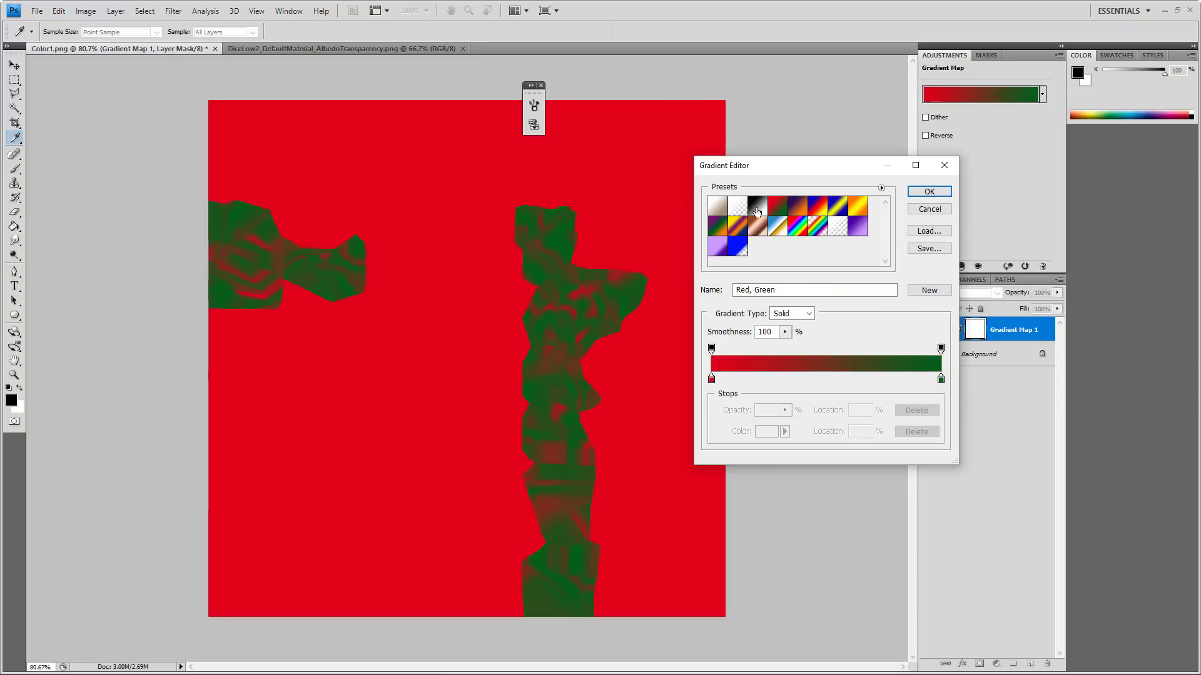
{"action": "left_click", "coordinate": [757, 210]}
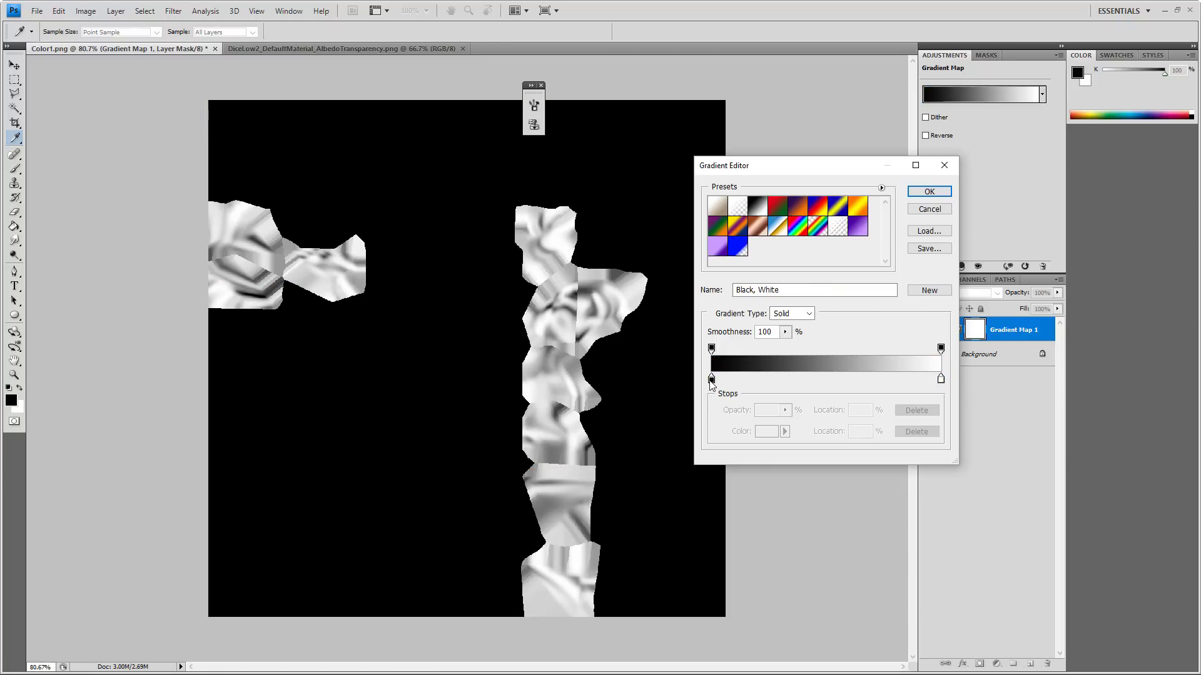
- Change the gradient's black color stop at 0% to saturated blue
{"action": "left_click", "coordinate": [711, 380]}
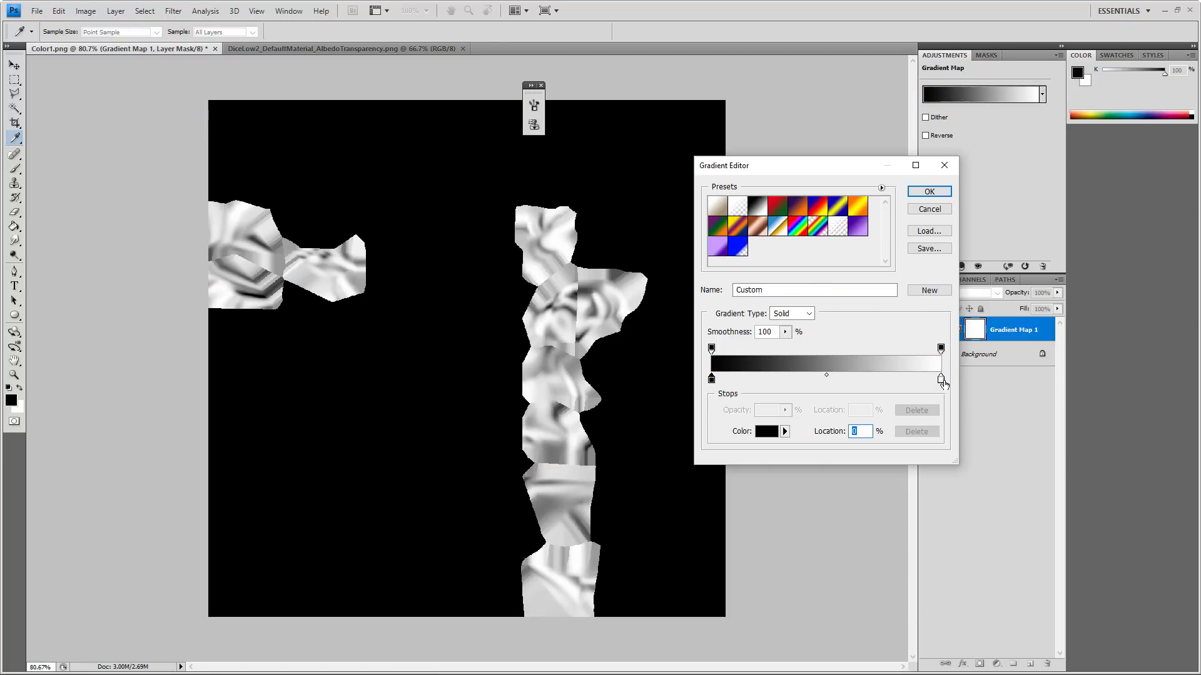
{"action": "double_click", "coordinate": [712, 379]}
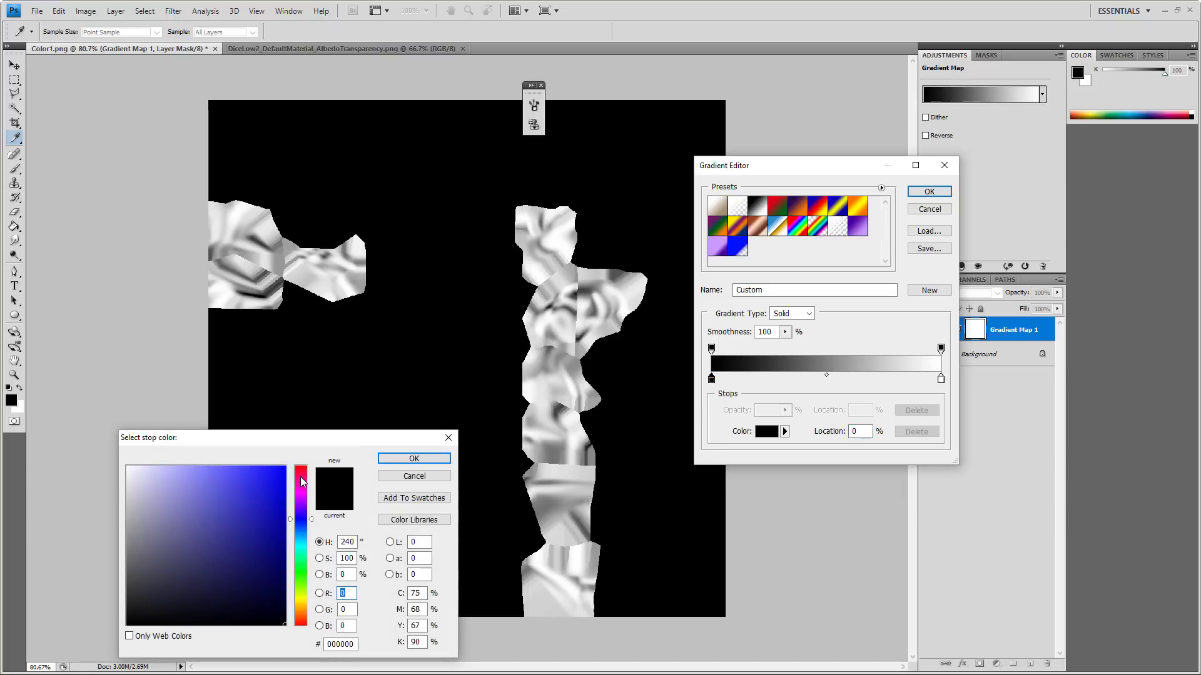
{"action": "left_click", "coordinate": [285, 467]}
{"action": "key", "text": "Return"}
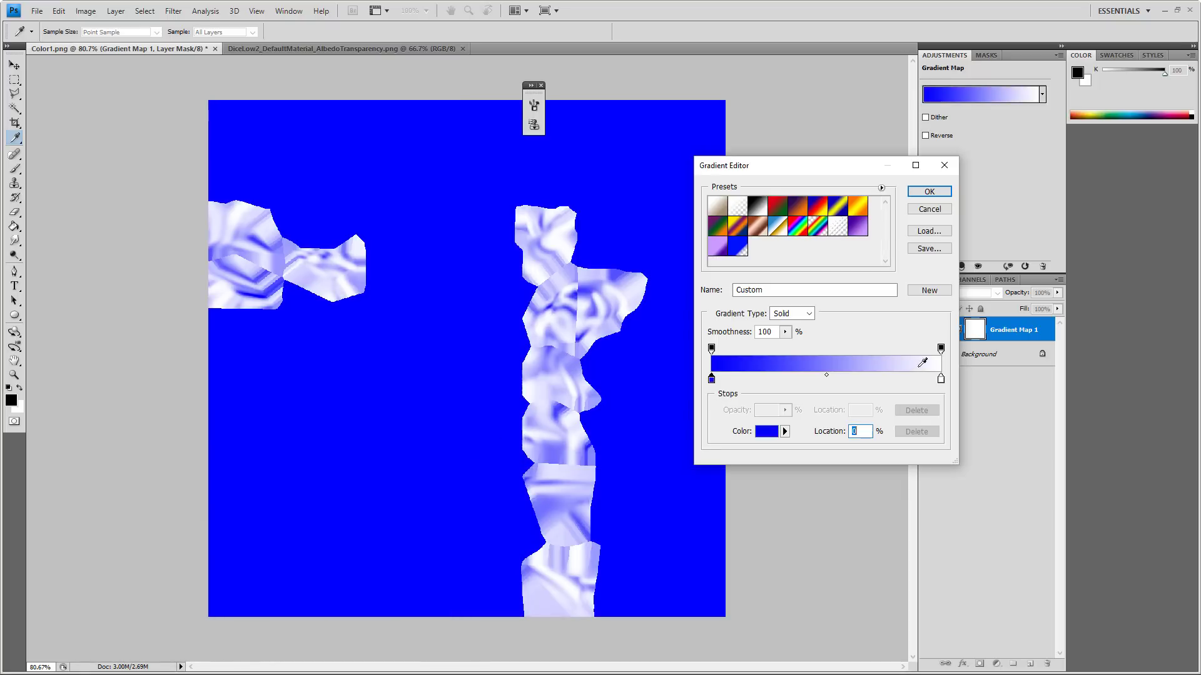
- Change the gradient's white color stop at 100% to saturated red and accept the gradient
{"action": "left_click", "coordinate": [940, 379]}
{"action": "double_click", "coordinate": [941, 380]}
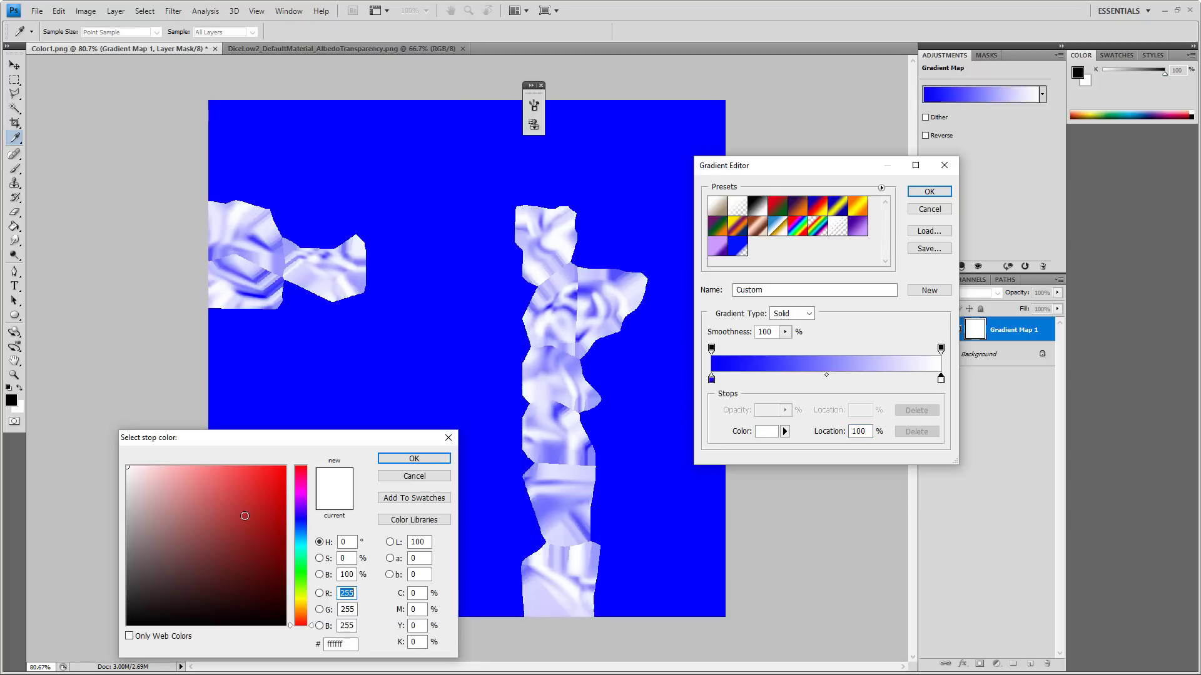
{"action": "left_click", "coordinate": [286, 468]}
{"action": "left_click", "coordinate": [396, 462]}
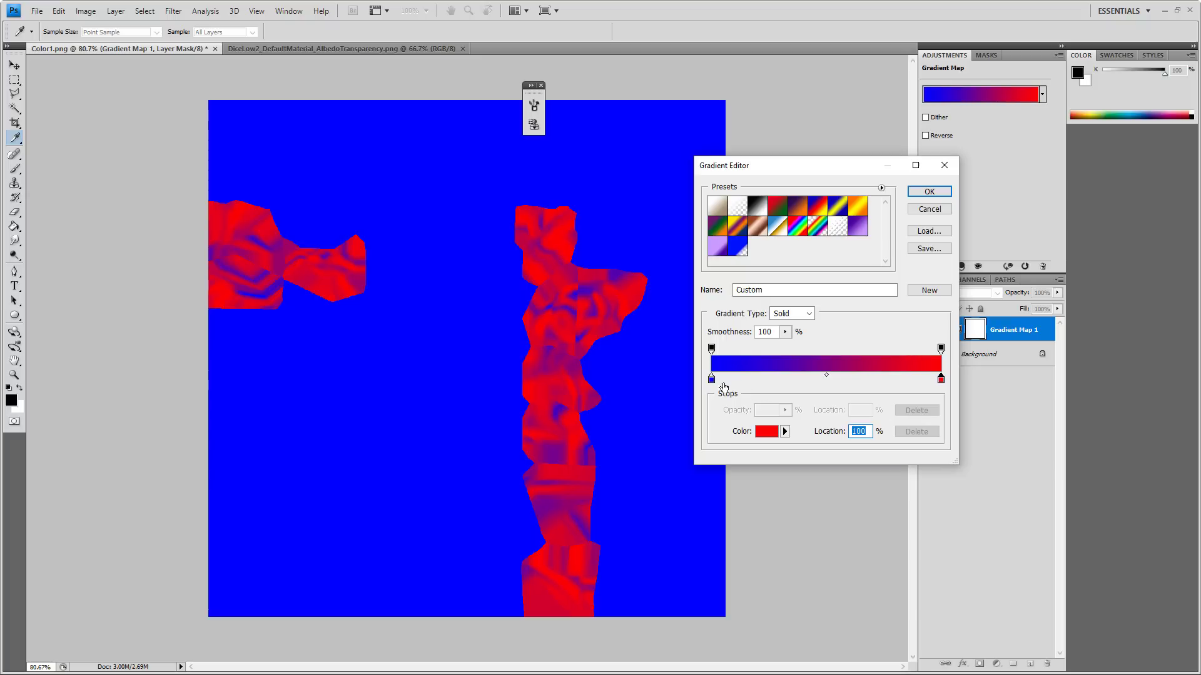
{"action": "mouse_move", "coordinate": [713, 379]}
{"action": "left_mouse_down"}
{"action": "mouse_move", "coordinate": [902, 380]}
{"action": "mouse_move", "coordinate": [702, 377]}
{"action": "mouse_move", "coordinate": [711, 380]}
{"action": "left_mouse_up"}
{"action": "left_click", "coordinate": [930, 191]}
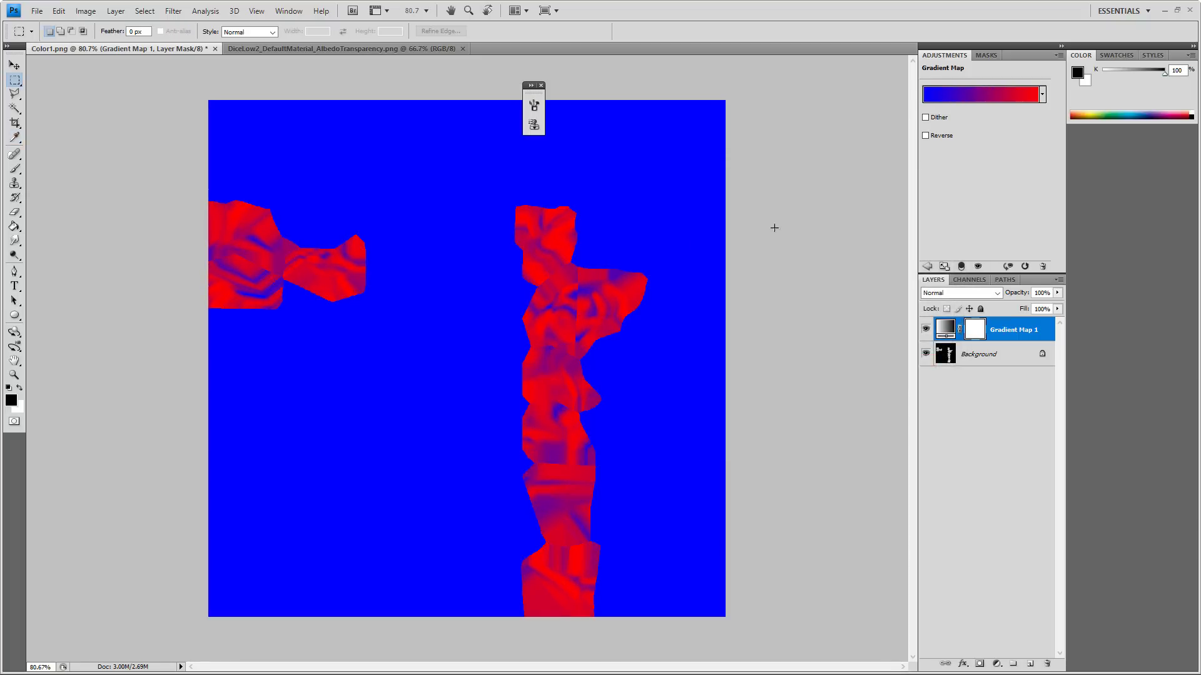
- Copy the entire number map from the AlbedoTransparency image and return to Color1.png
{"action": "left_click", "coordinate": [239, 50]}
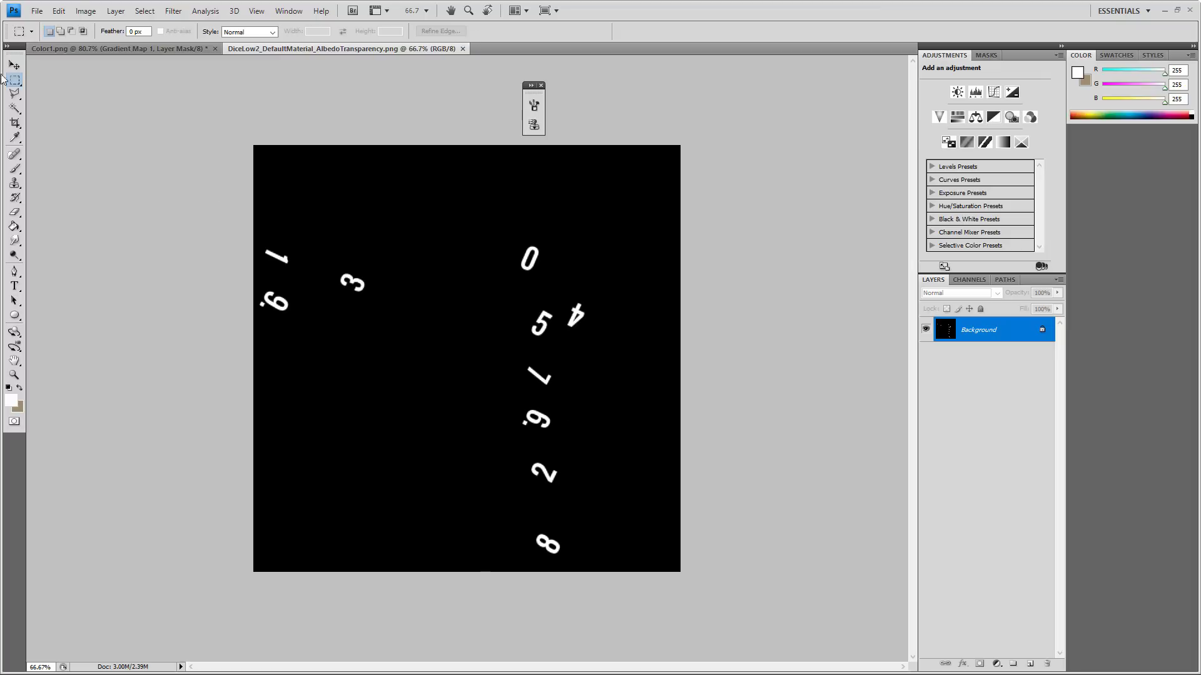
{"action": "key", "text": "ctrl+a"}
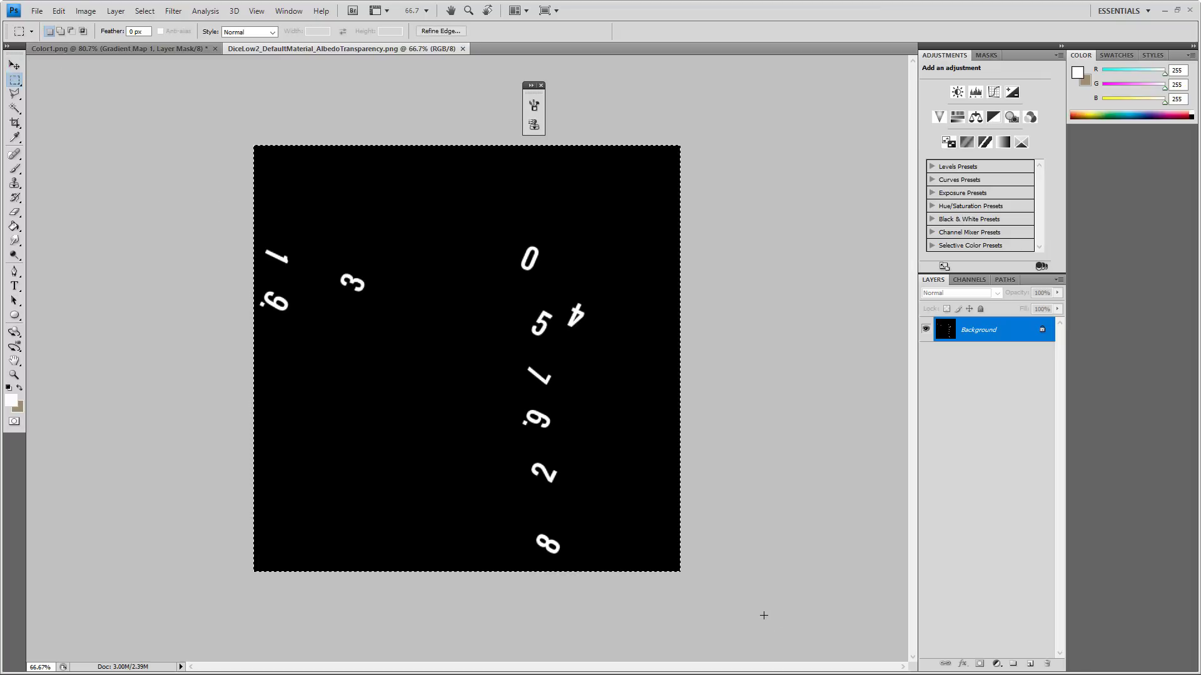
{"action": "key", "text": "ctrl+Tab"}
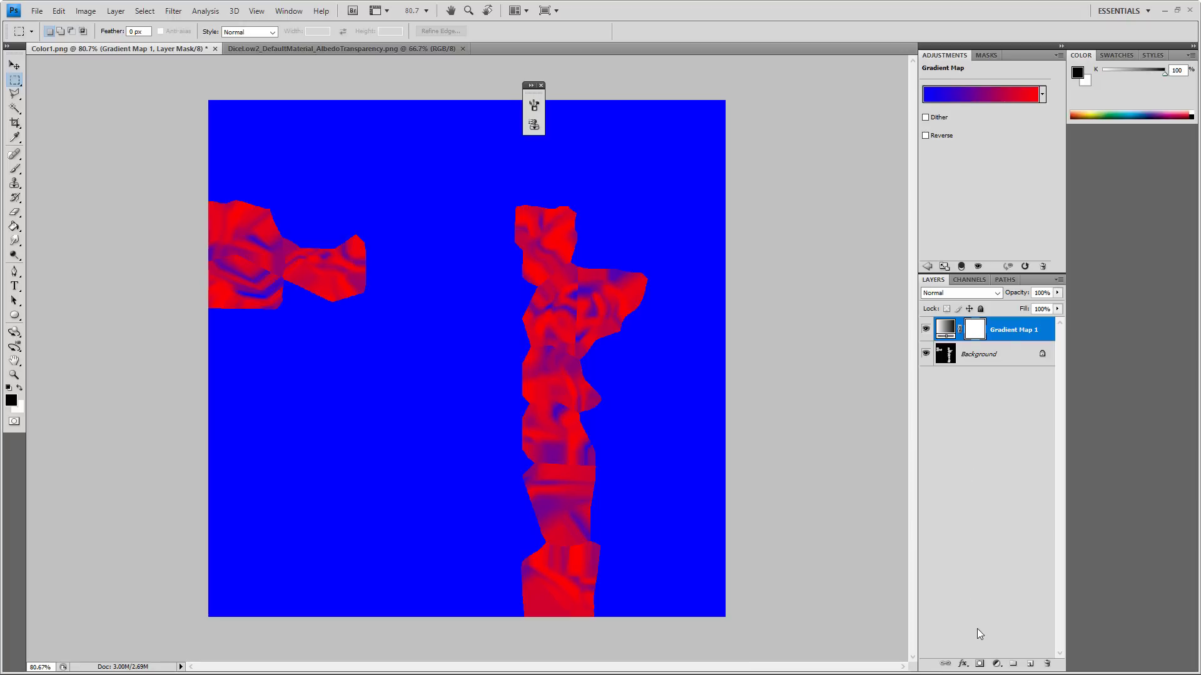
- Add a new layer above the gradient map and fill it with bright green (R 12, G 255, B 0)
{"action": "left_click", "coordinate": [1030, 664]}
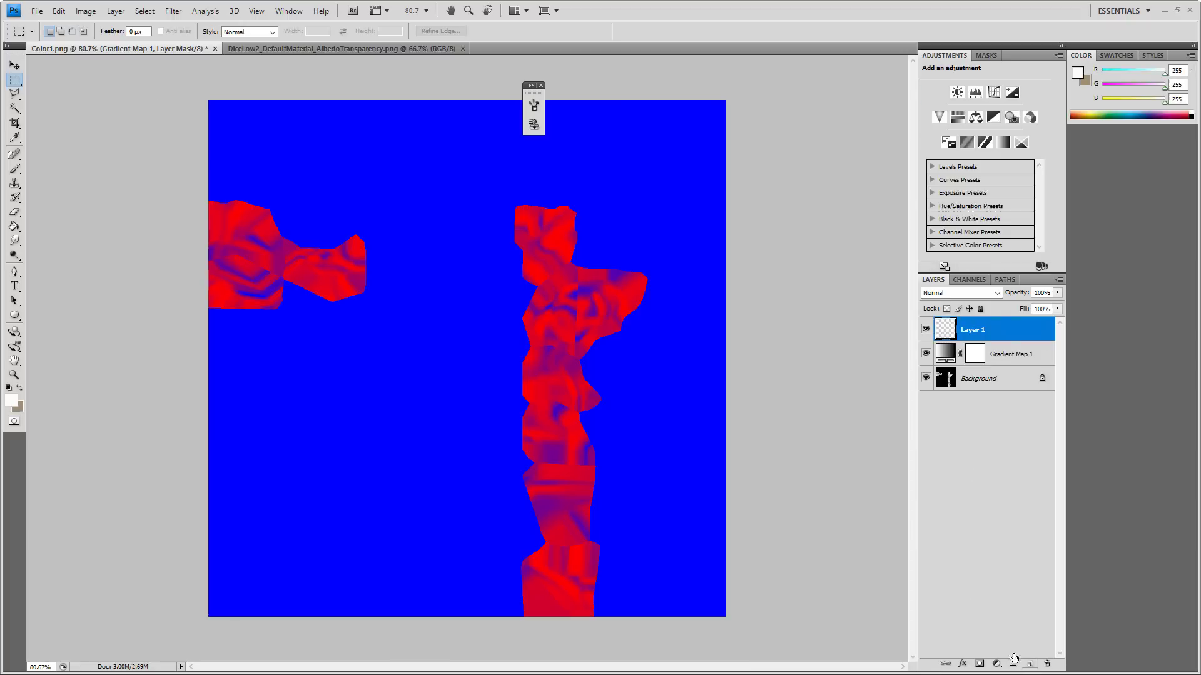
{"action": "left_click", "coordinate": [15, 226]}
{"action": "left_click", "coordinate": [12, 403]}
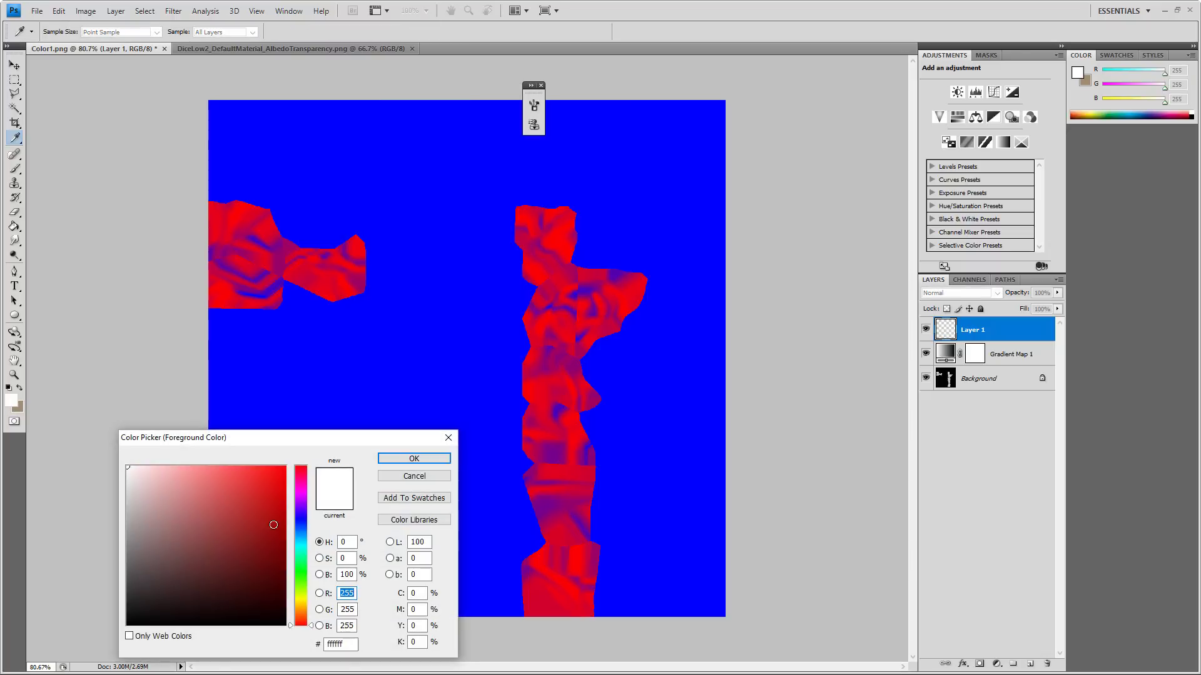
{"action": "left_click", "coordinate": [270, 580]}
{"action": "left_click", "coordinate": [299, 576]}
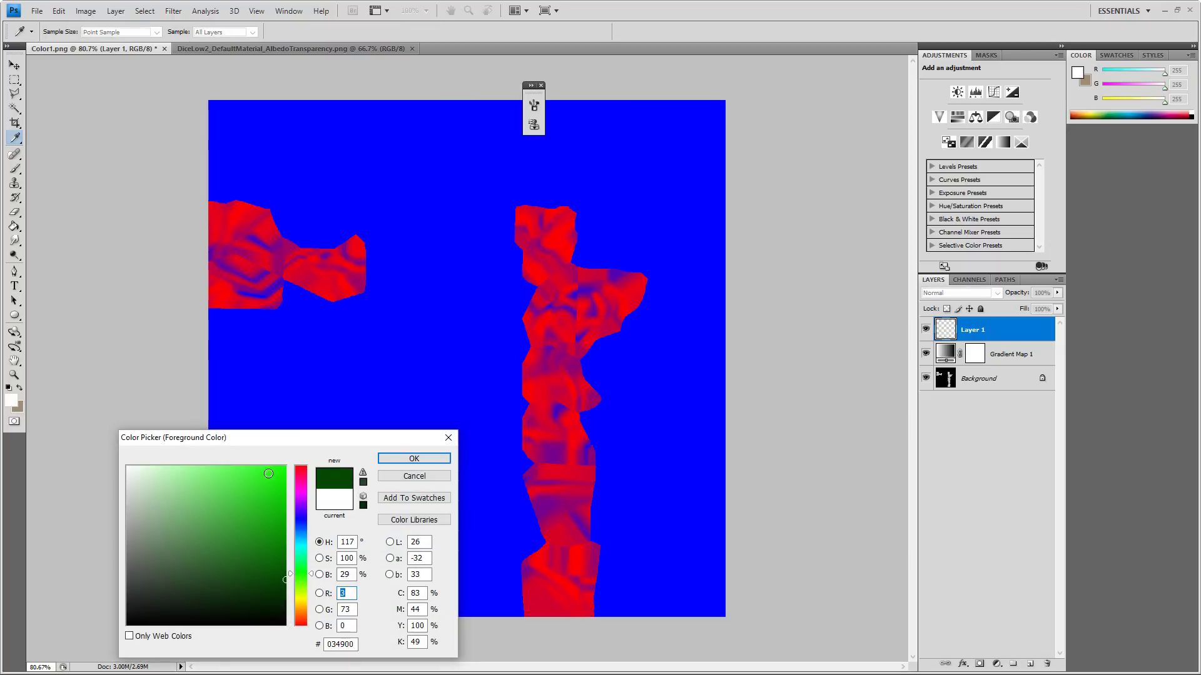
{"action": "left_click", "coordinate": [414, 458]}
{"action": "key", "text": "g"}
{"action": "left_click", "coordinate": [388, 402]}
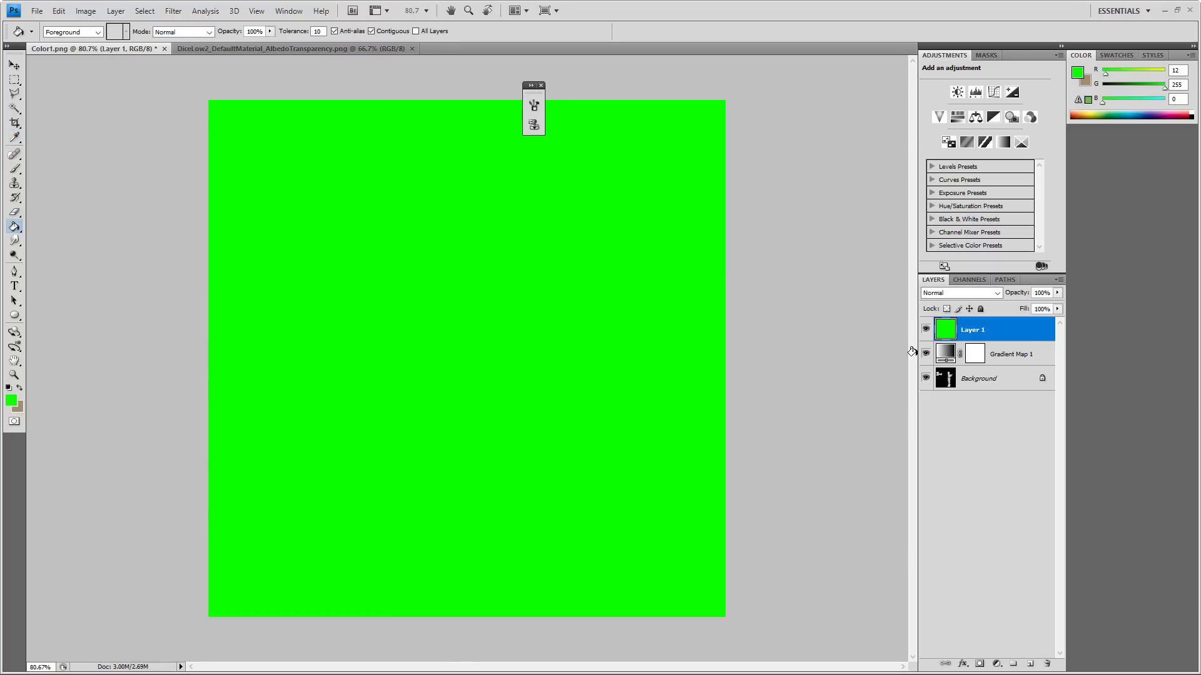
- Add a layer mask to the green Layer 1 and paste the copied number map into it
{"action": "left_click", "coordinate": [997, 664]}
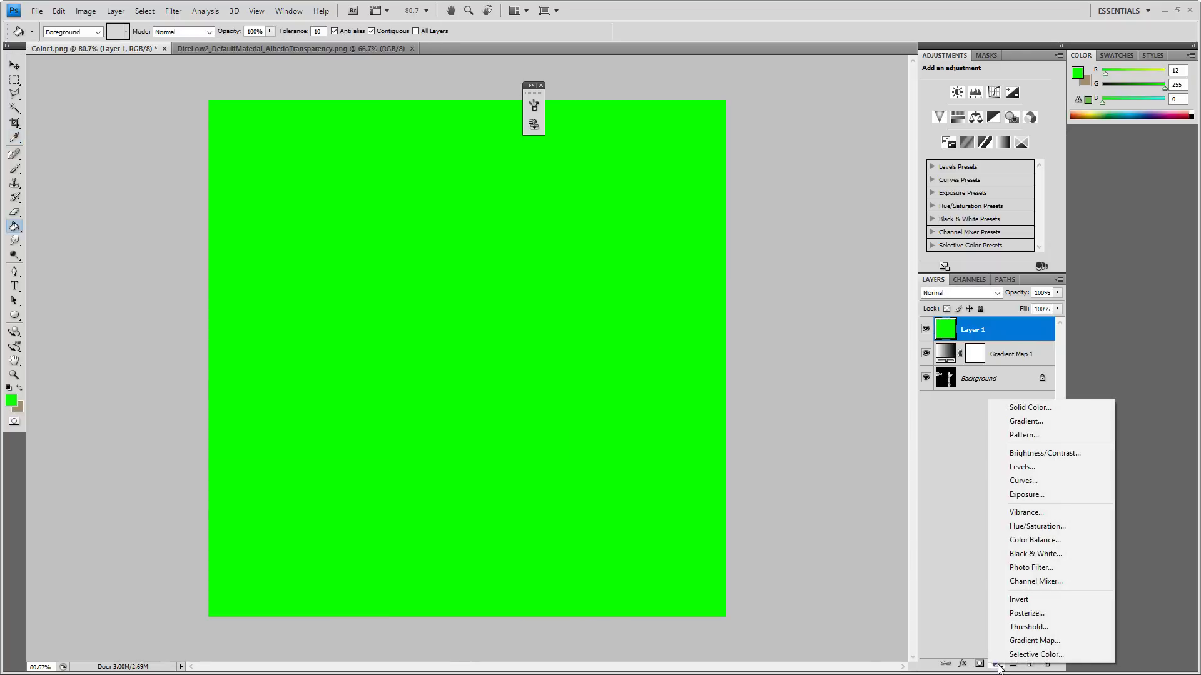
{"action": "left_click", "coordinate": [974, 633]}
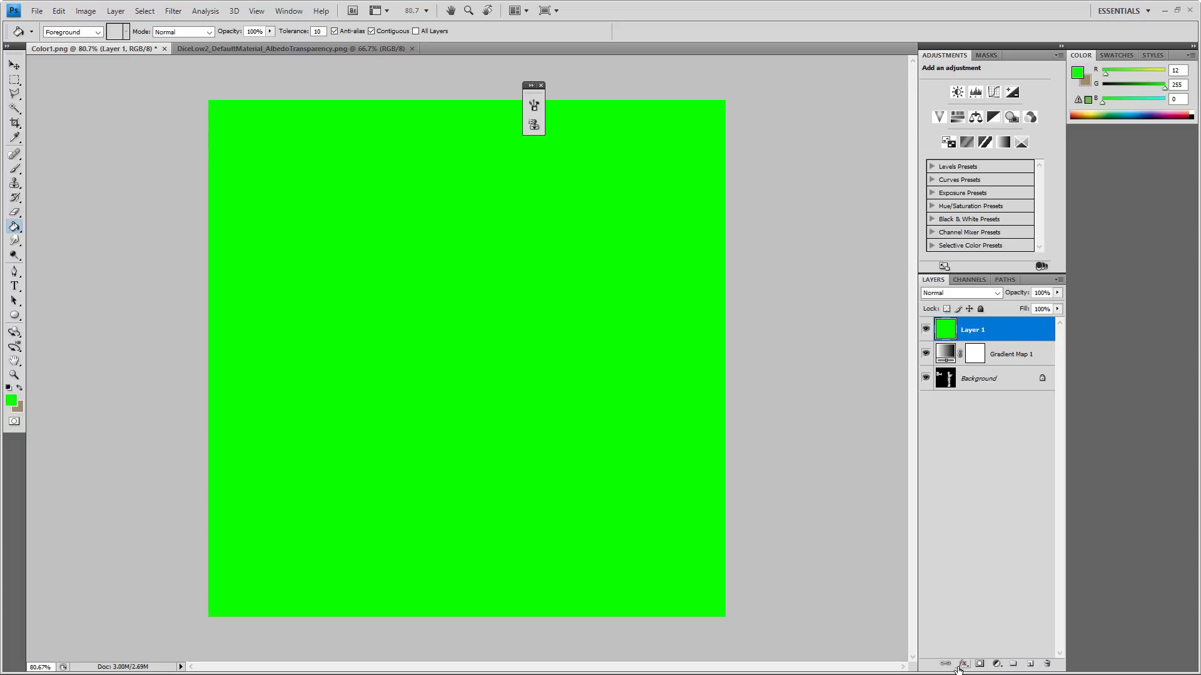
{"action": "left_click", "coordinate": [979, 664]}
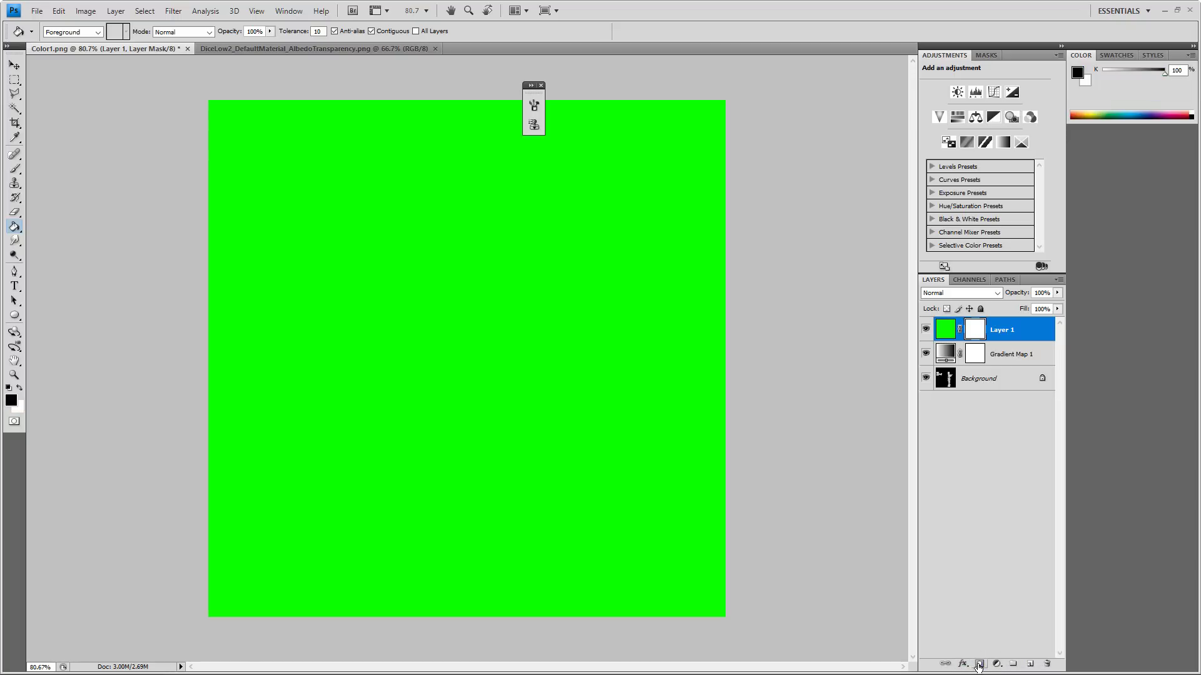
{"action": "left_click", "coordinate": [977, 335], "text": "alt"}
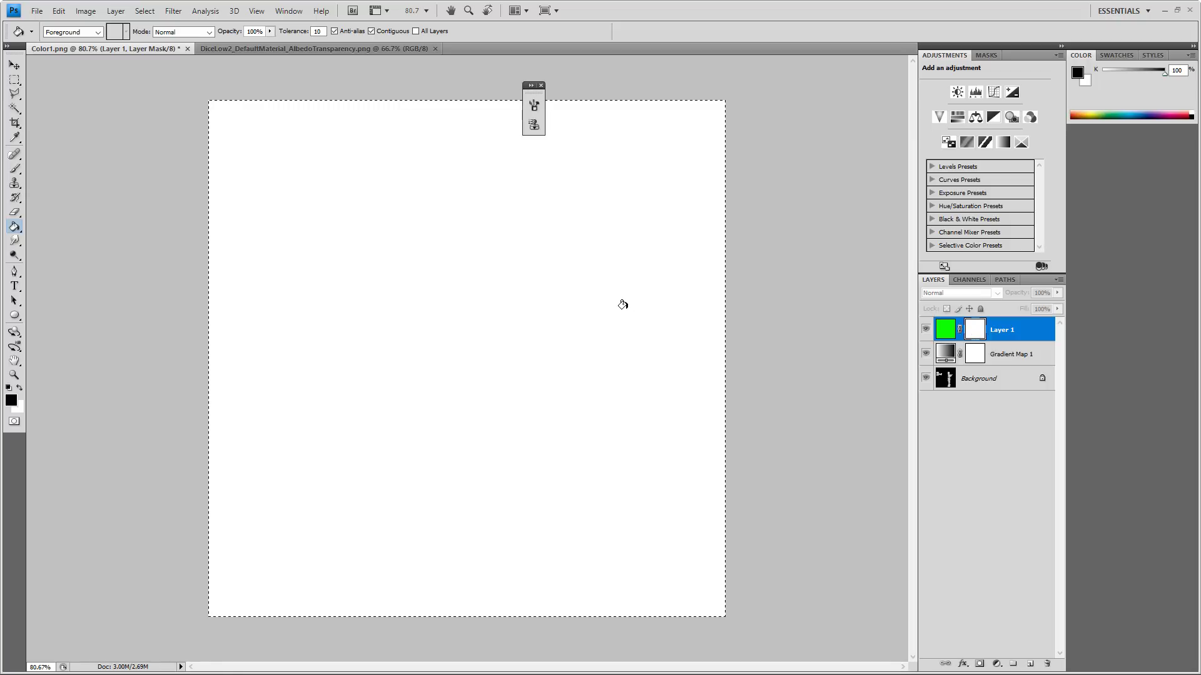
{"action": "key", "text": "ctrl+v"}
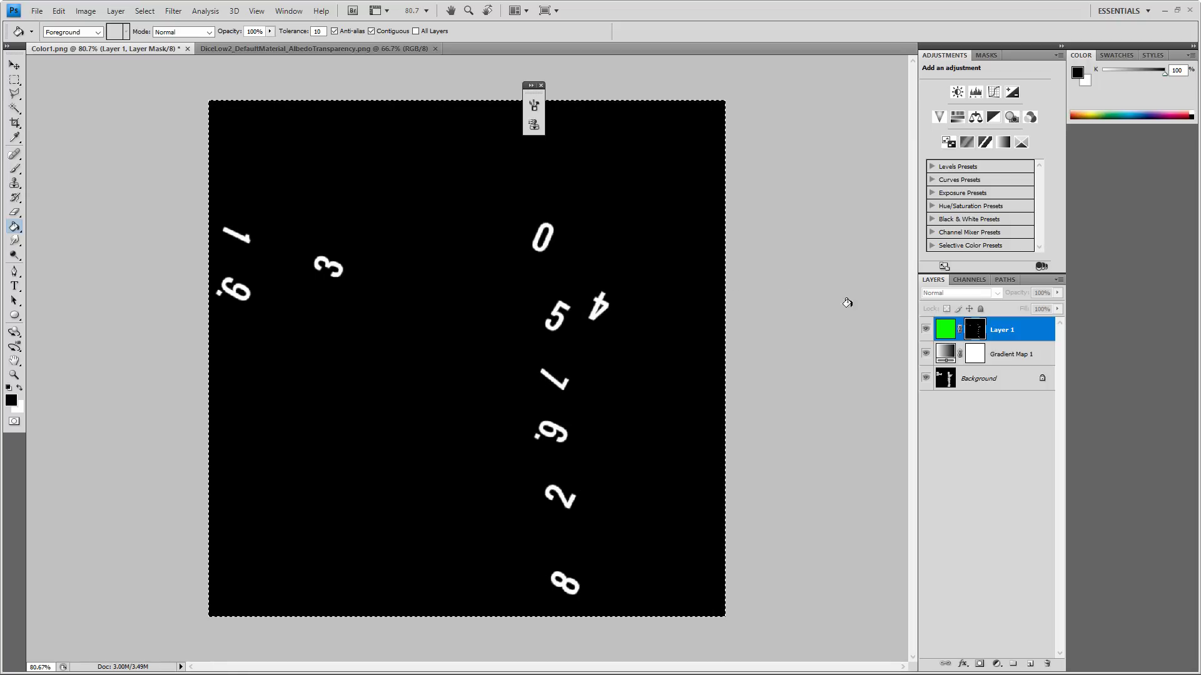
{"action": "left_click", "coordinate": [947, 339]}
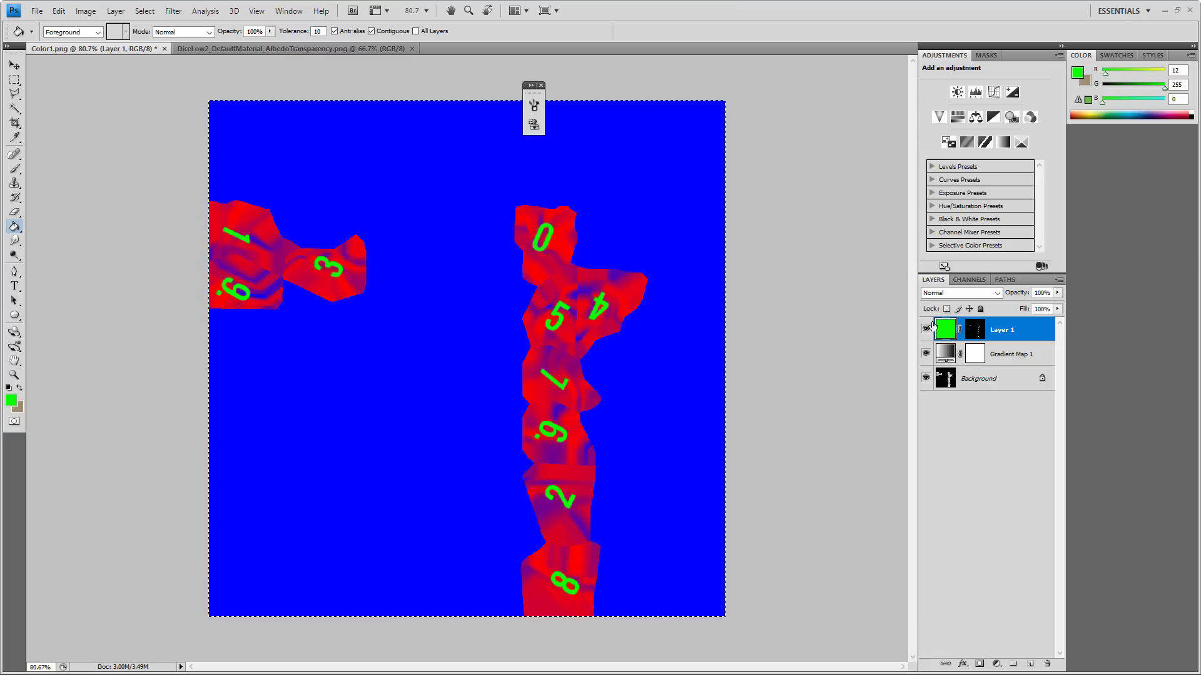
- Change the gradient map's 0% color stop to bright purple (#d200ff)
{"action": "left_click", "coordinate": [947, 357]}
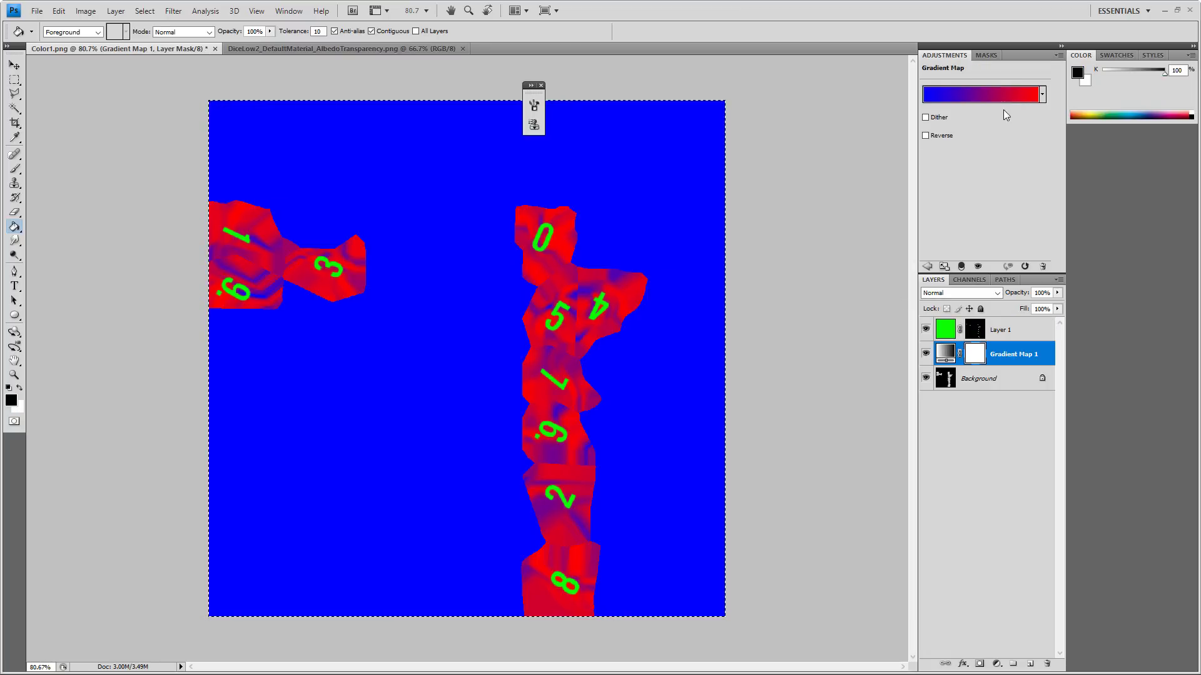
{"action": "left_click", "coordinate": [994, 94]}
{"action": "left_click", "coordinate": [711, 380]}
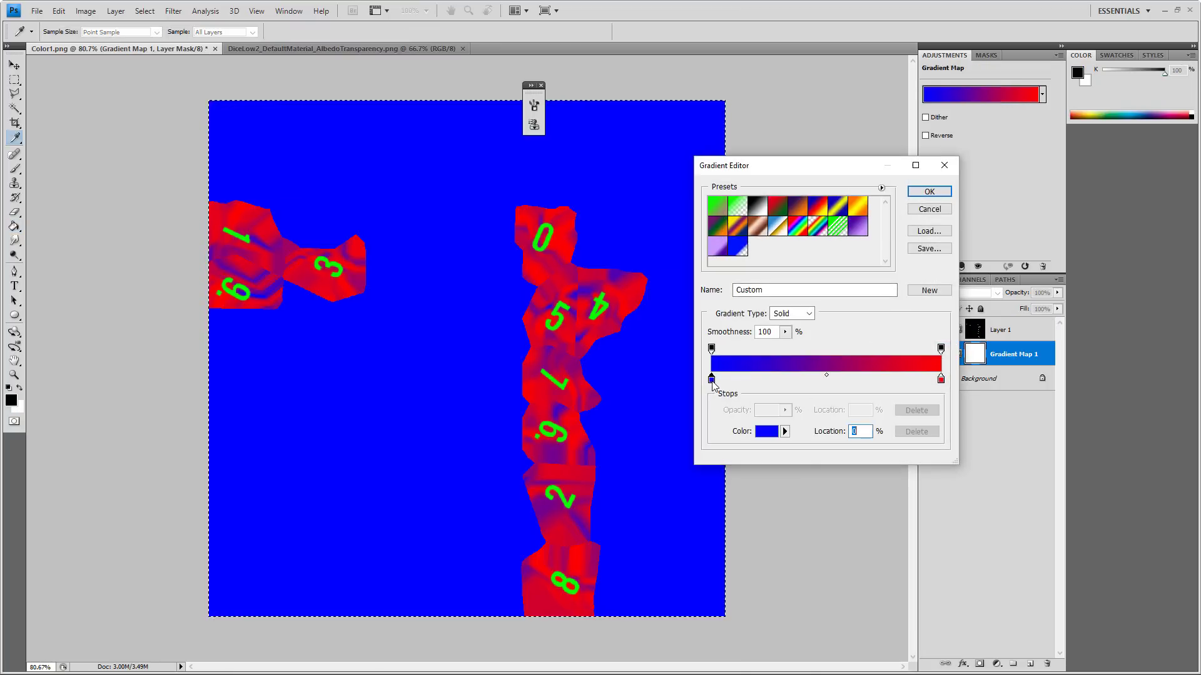
{"action": "double_click", "coordinate": [711, 379]}
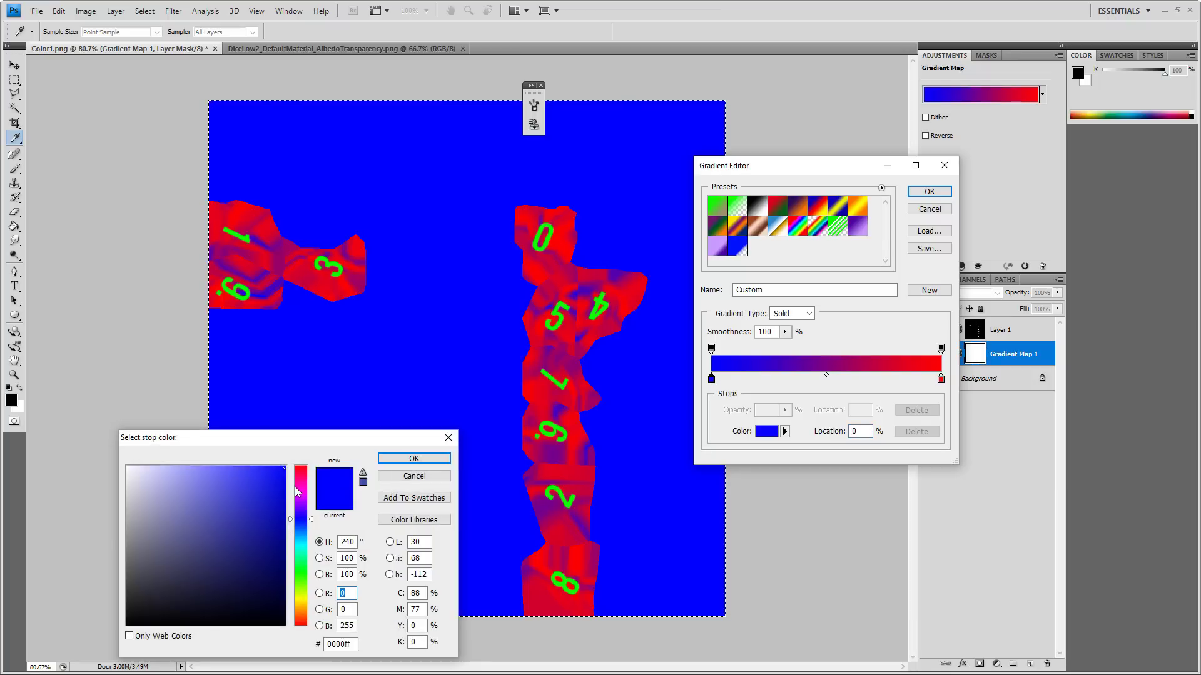
{"action": "left_click_drag", "start_coordinate": [297, 492], "coordinate": [297, 467]}
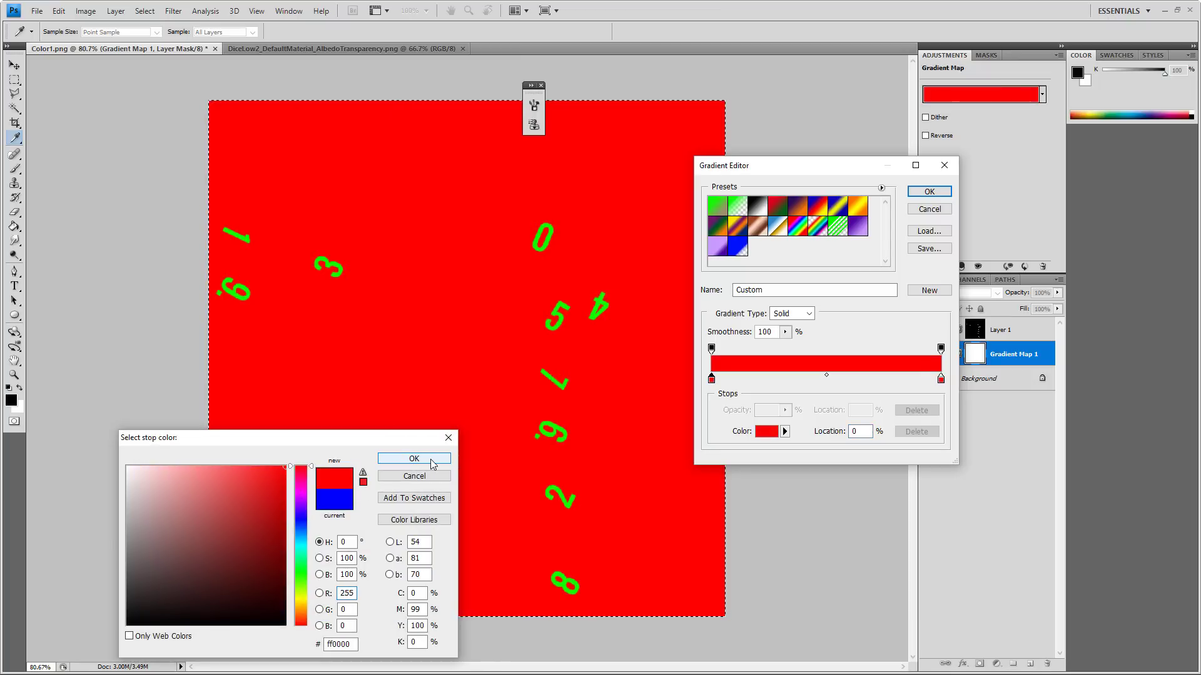
{"action": "left_click", "coordinate": [302, 497]}
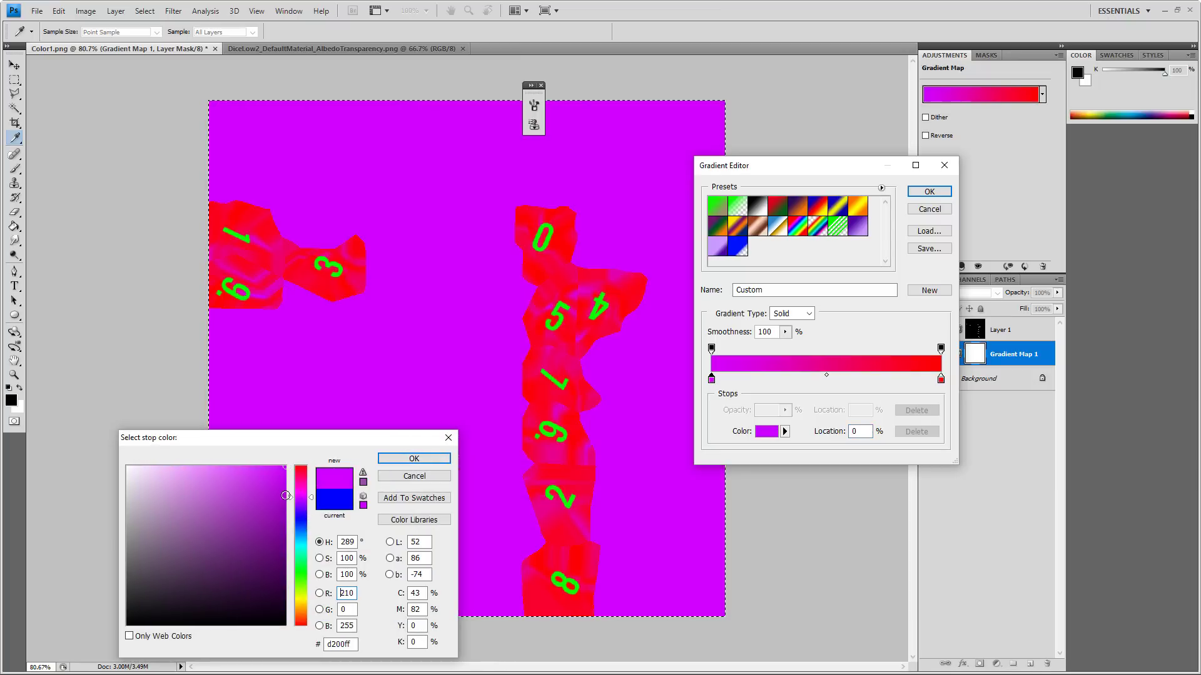
{"action": "left_click", "coordinate": [414, 458]}
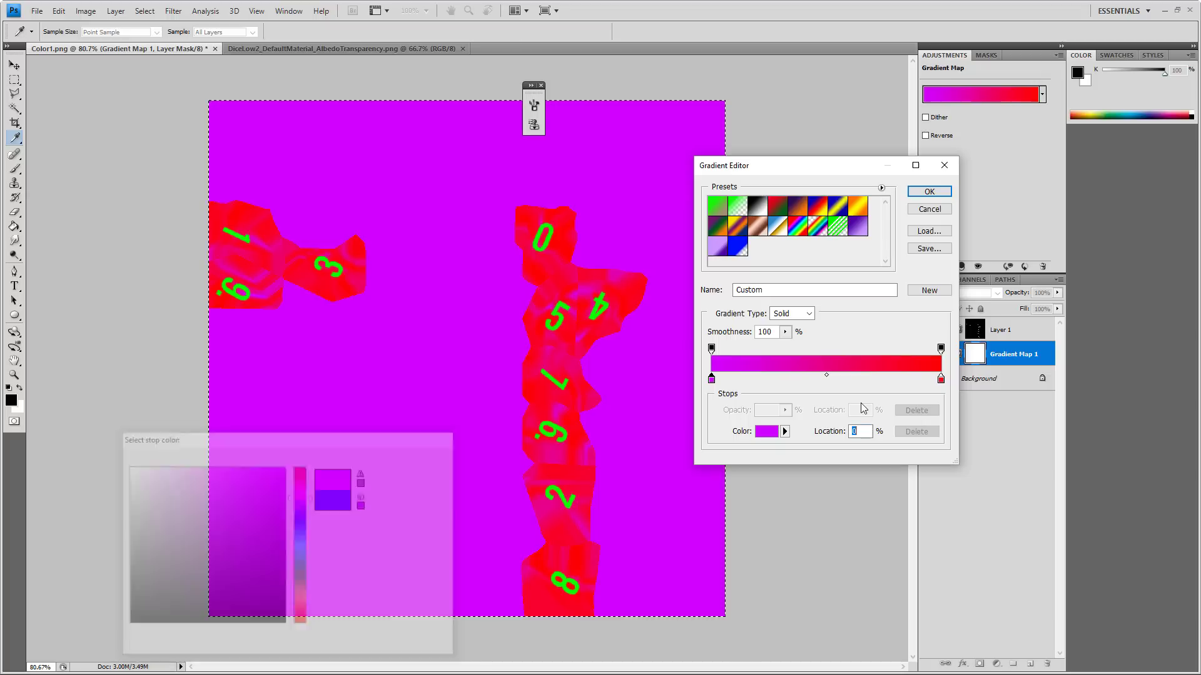
- Apply the Red, Green preset to the gradient map and accept the gradient
{"action": "left_click", "coordinate": [941, 379]}
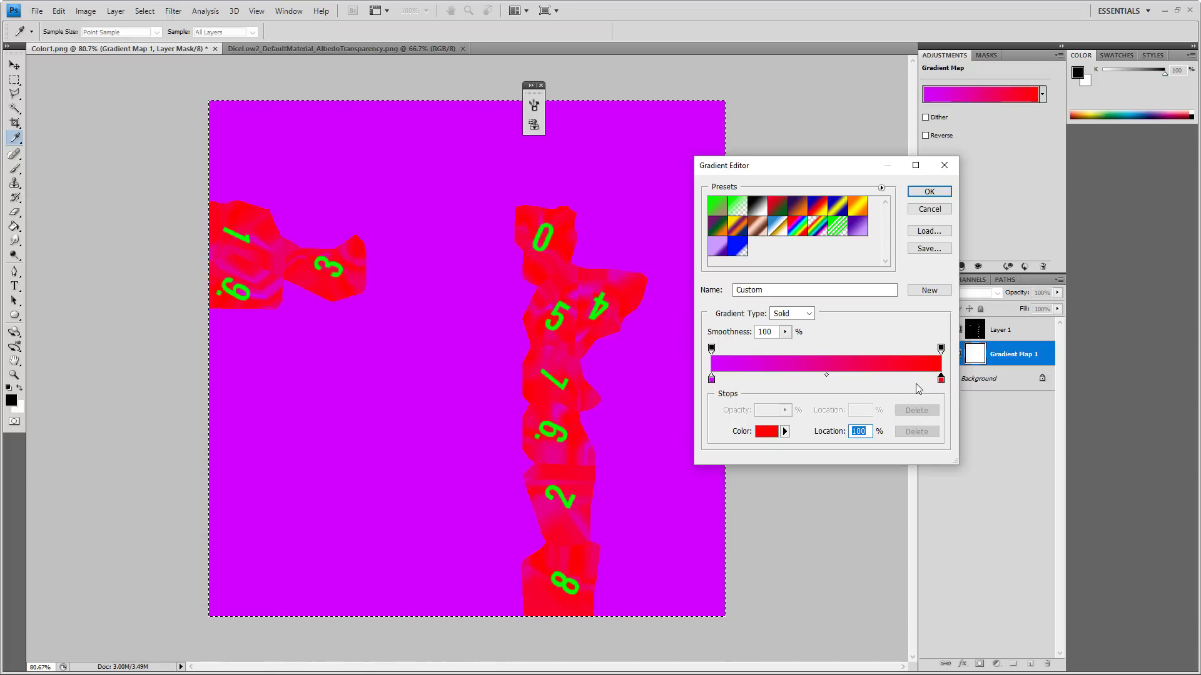
{"action": "left_click", "coordinate": [713, 380]}
{"action": "left_click_drag", "start_coordinate": [823, 384], "coordinate": [694, 383]}
{"action": "left_click", "coordinate": [777, 206]}
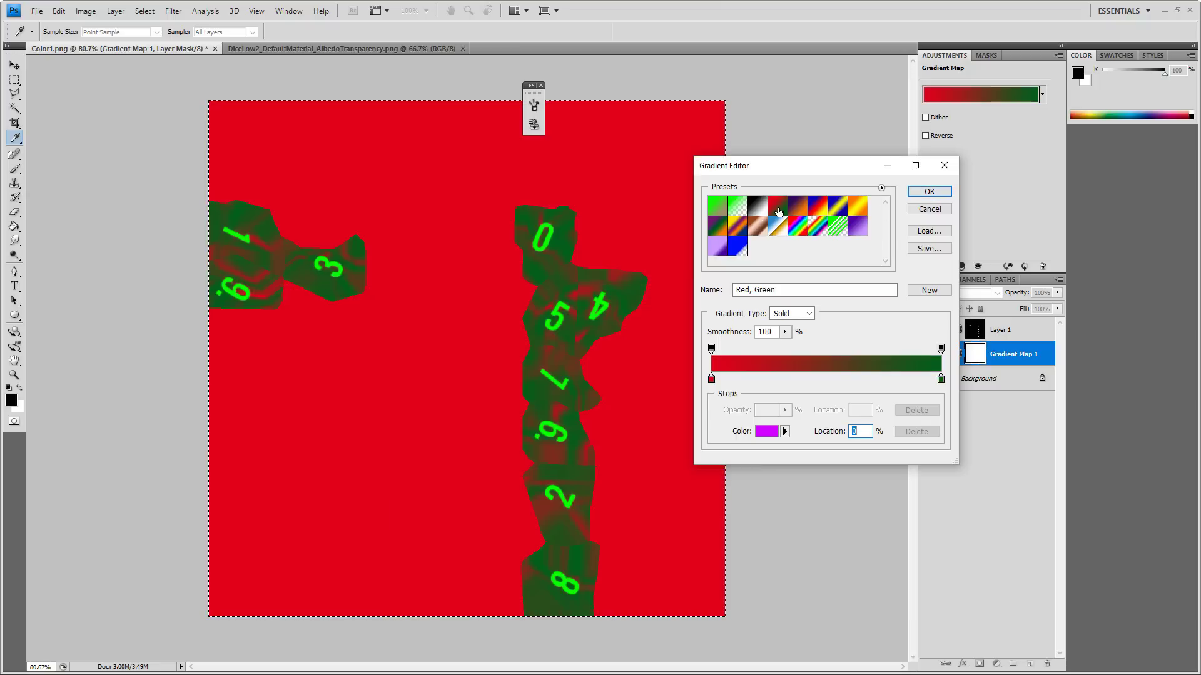
{"action": "left_click", "coordinate": [930, 192]}
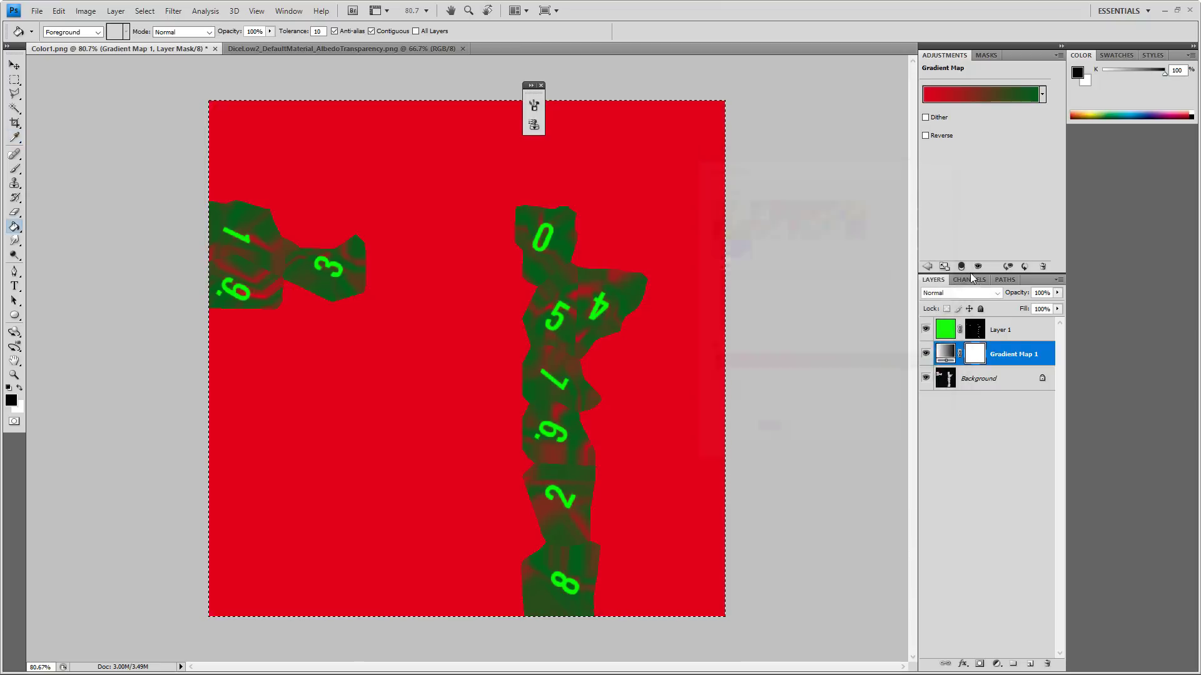
- Fill the masked Layer 1 with the tan background color (R 160, G 140, B 106) to recolor the numbers
{"action": "left_click", "coordinate": [945, 330]}
{"action": "key", "text": "x"}
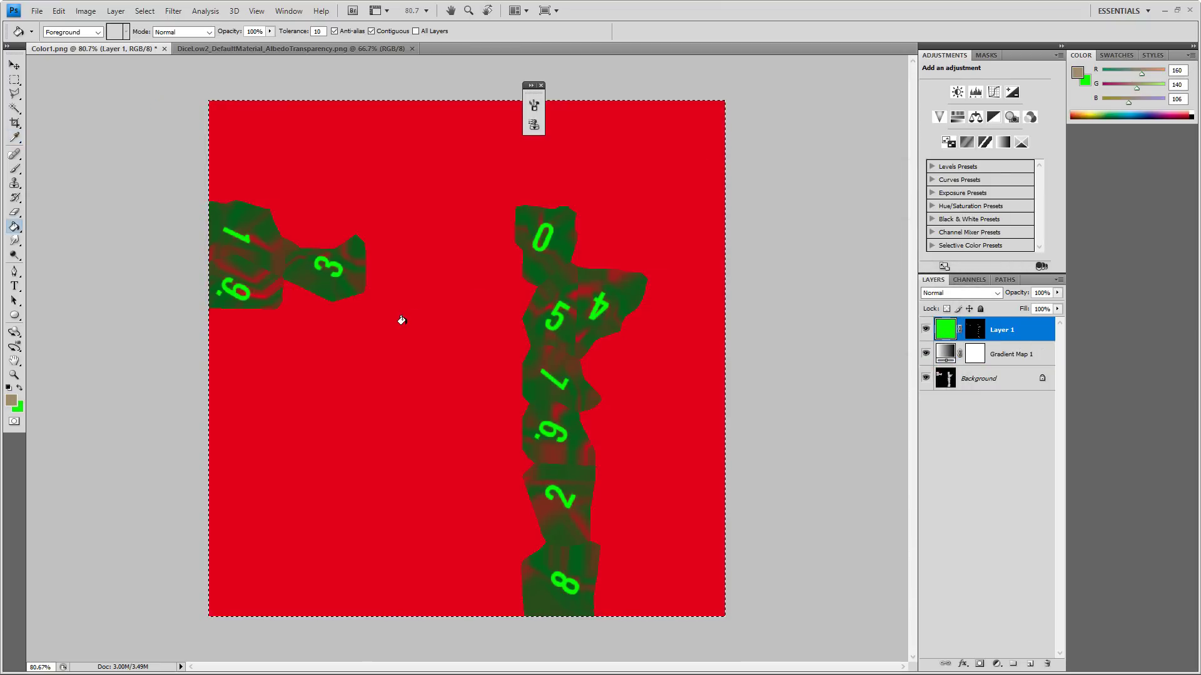
{"action": "left_click", "coordinate": [406, 319]}
- Set the foreground color to black (R 0, G 0, B 0) and fill the masked Layer 1 with it
{"action": "left_click", "coordinate": [7, 401]}
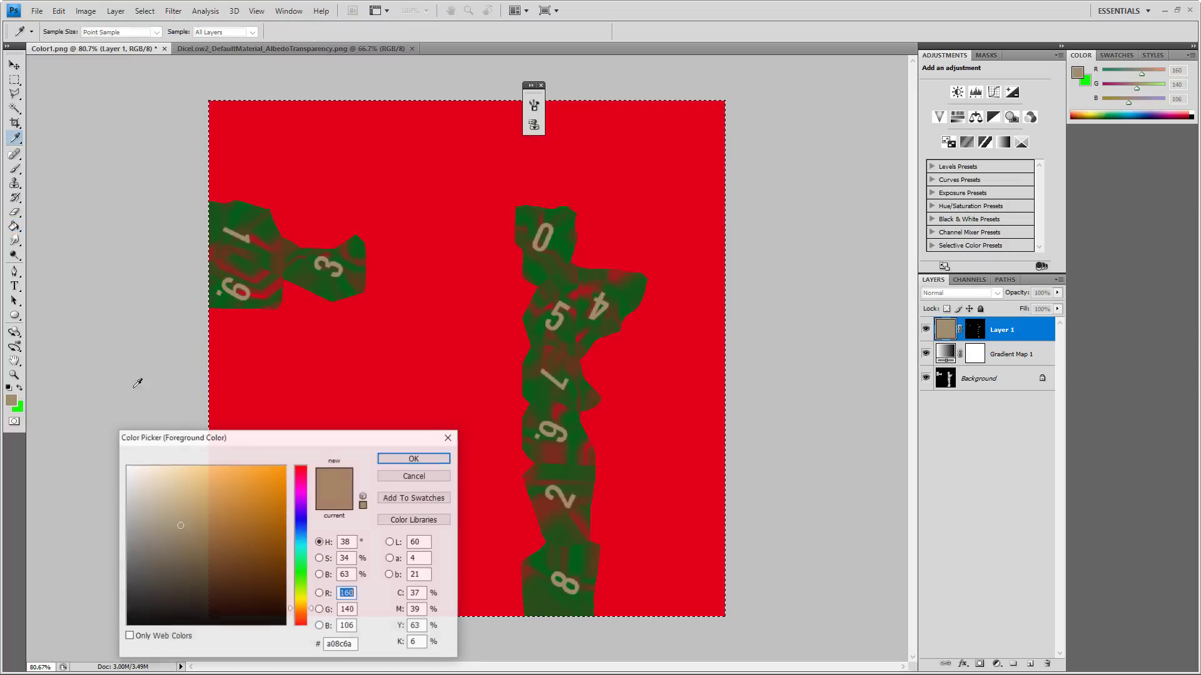
{"action": "left_click", "coordinate": [127, 624]}
{"action": "left_click", "coordinate": [414, 459]}
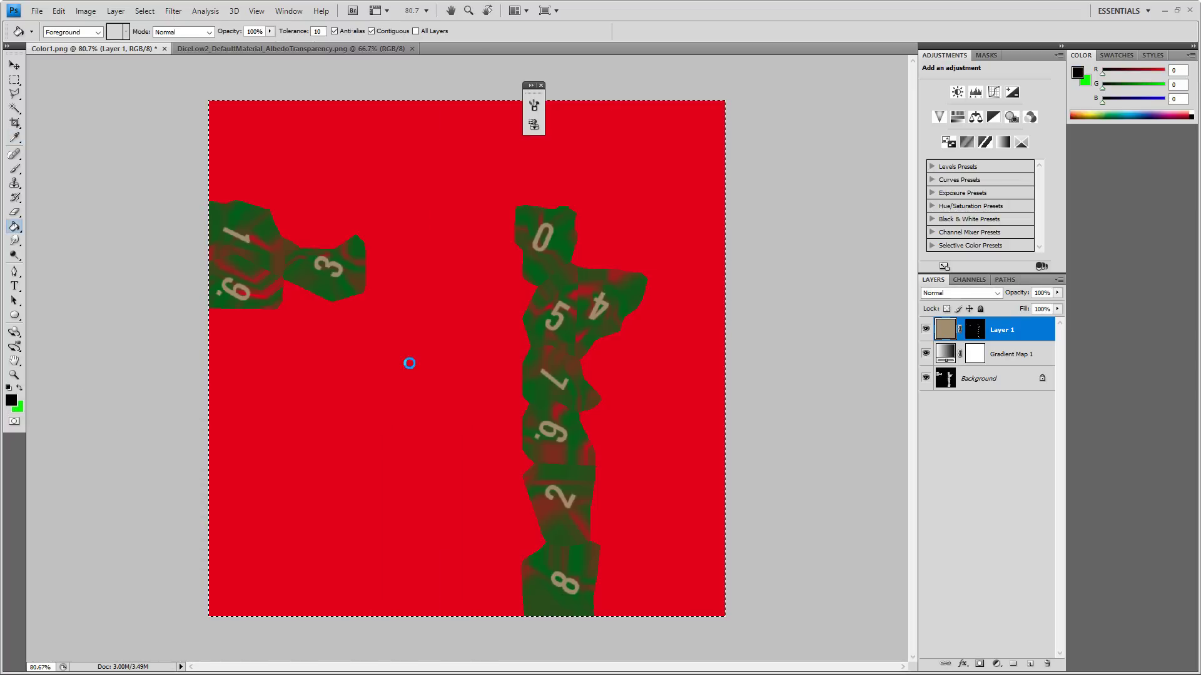
{"action": "left_click", "coordinate": [410, 369]}
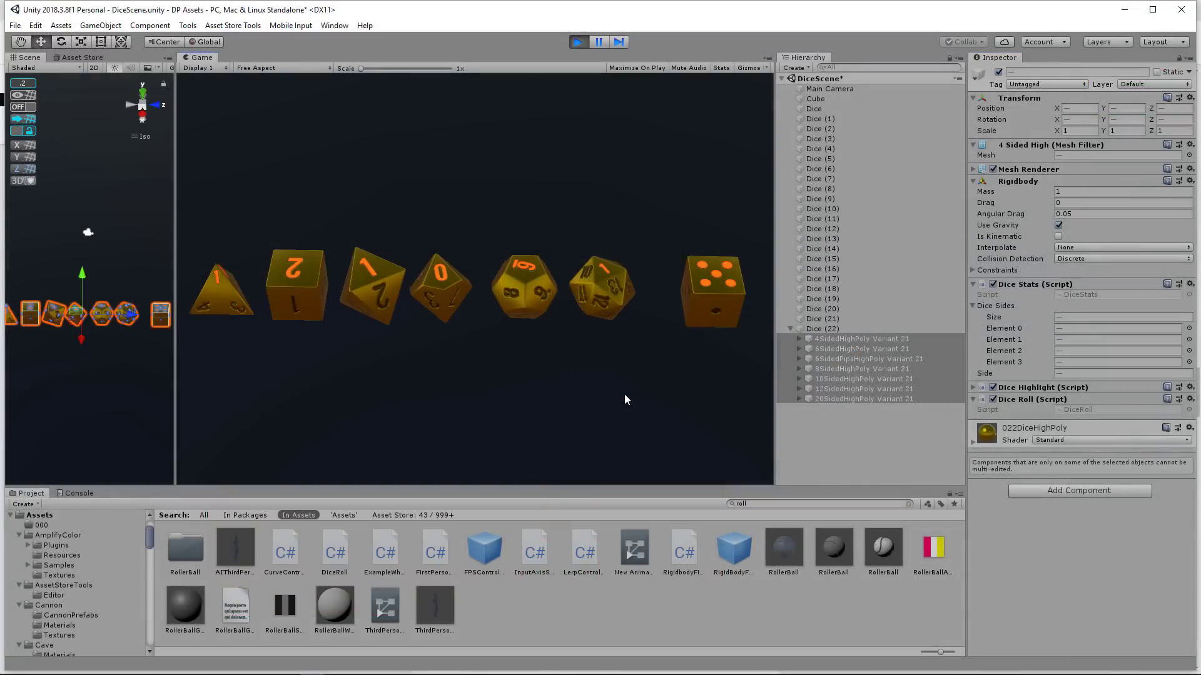
- Roll the dice five times in the running DiceScene in Unity to view the textured set in motion
{"action": "key", "text": "space"}
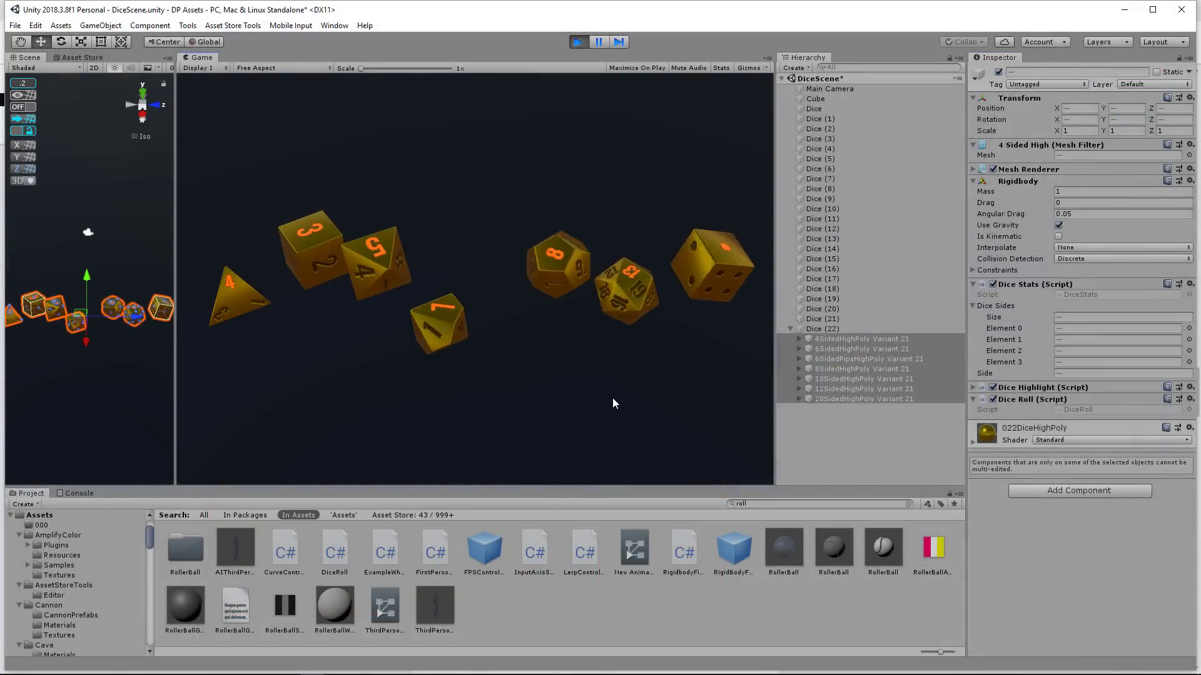
{"action": "key", "text": "space"}
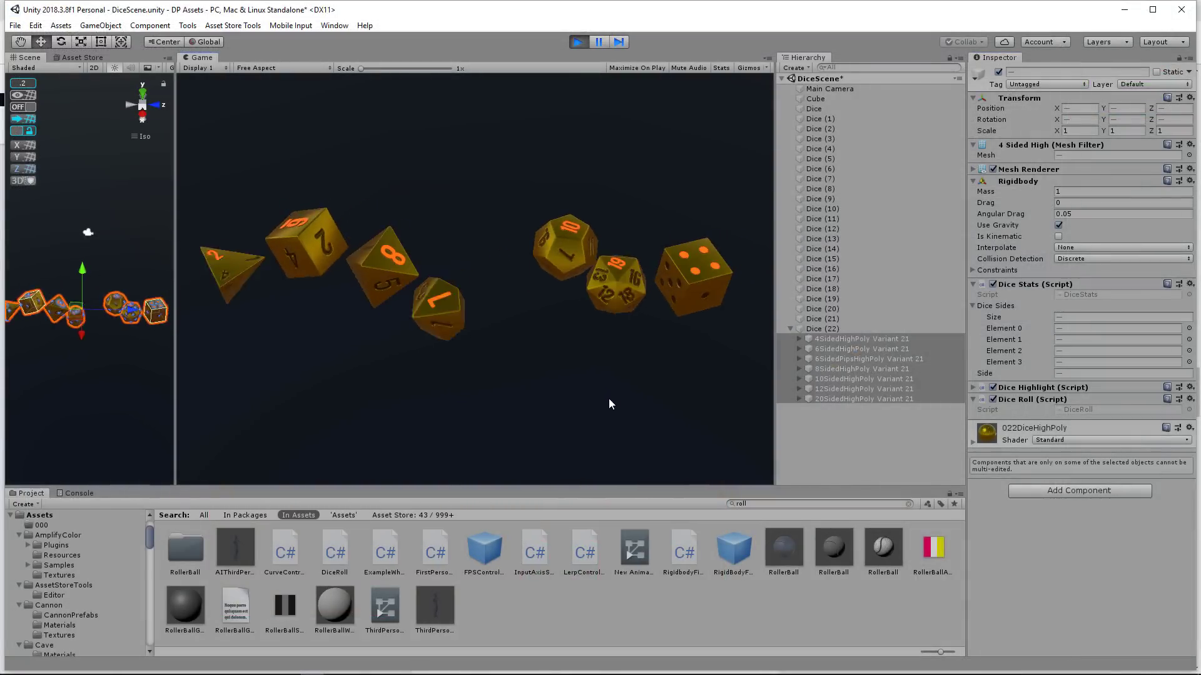
{"action": "key", "text": "space"}
{"action": "key", "text": "space"}
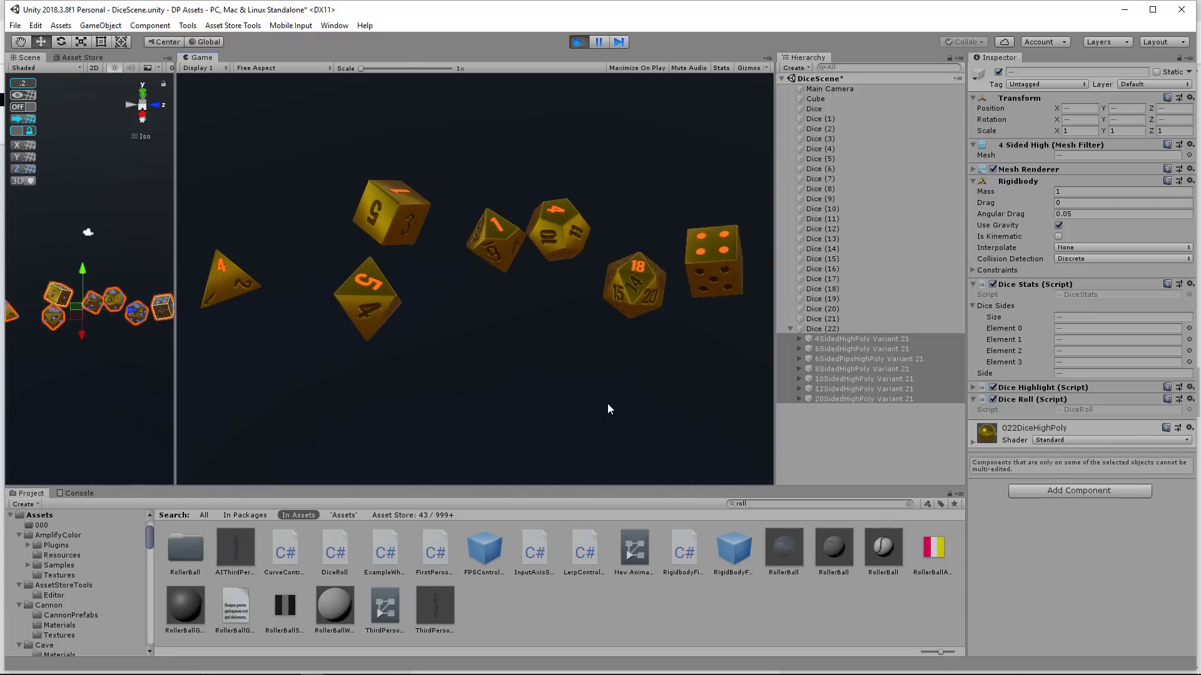
{"action": "key", "text": "space"}
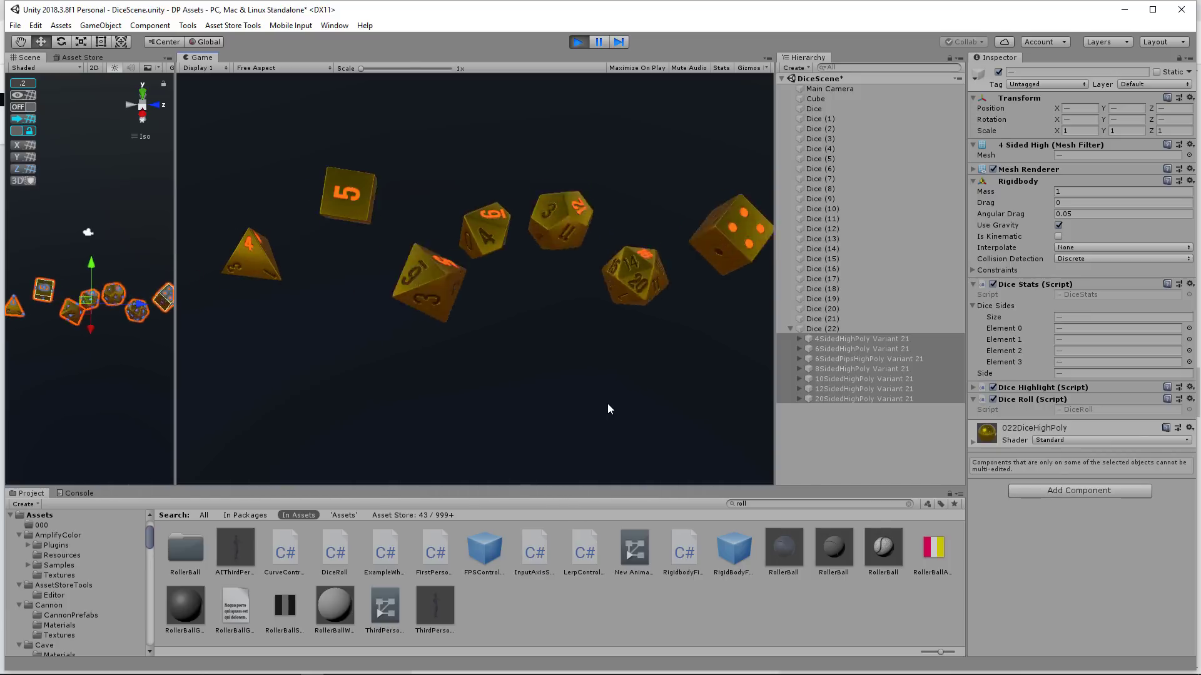